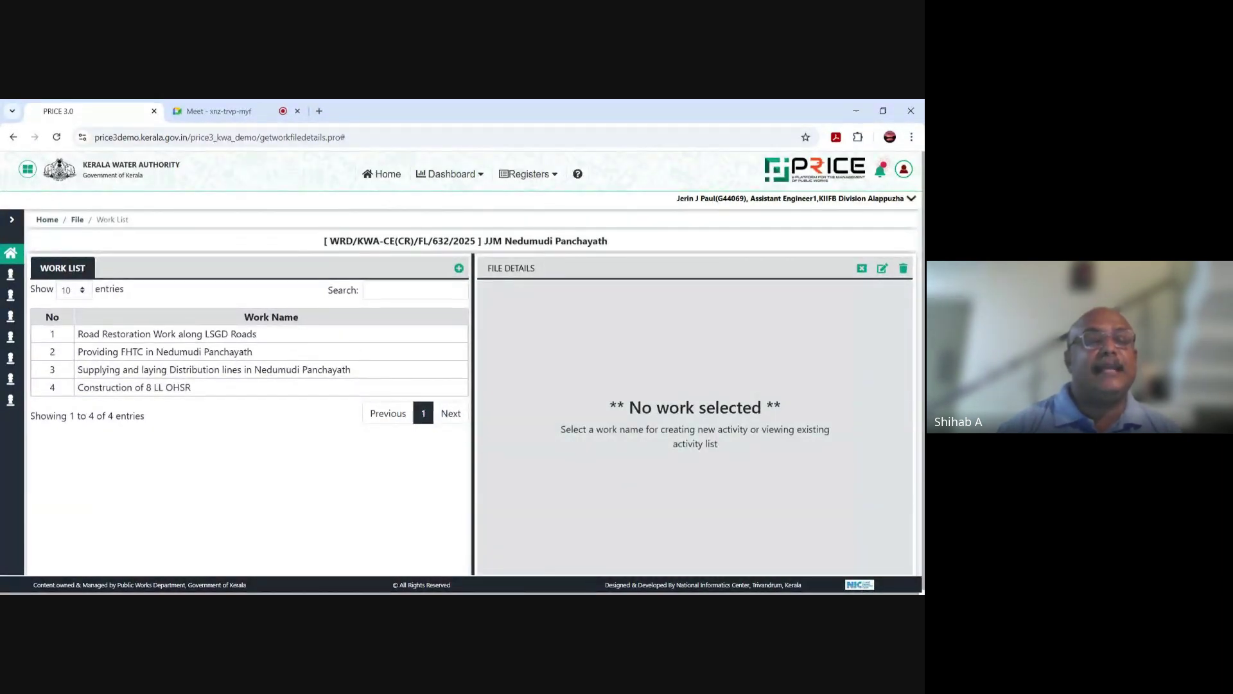
Step: Open the DPR of the Pipeline Work activity under "Supplying and laying Distribution lines in Nedumudi Panchayath"
{"action": "left_click", "coordinate": [244, 373]}
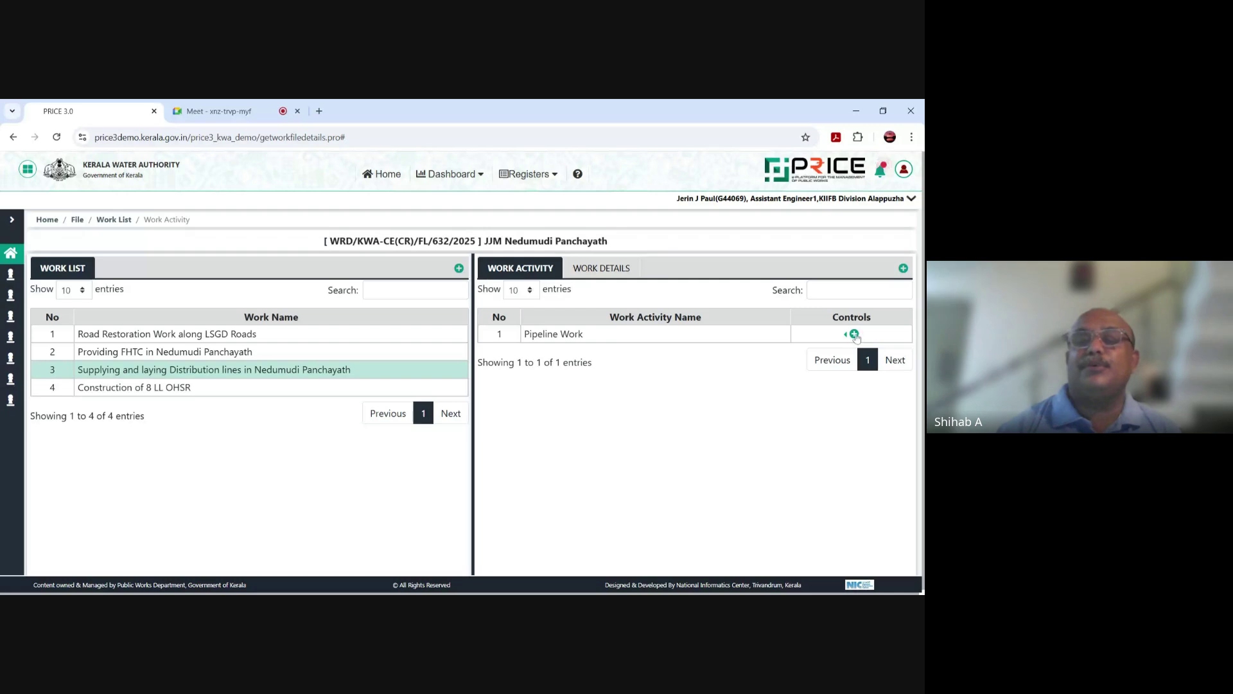
{"action": "left_click", "coordinate": [847, 339]}
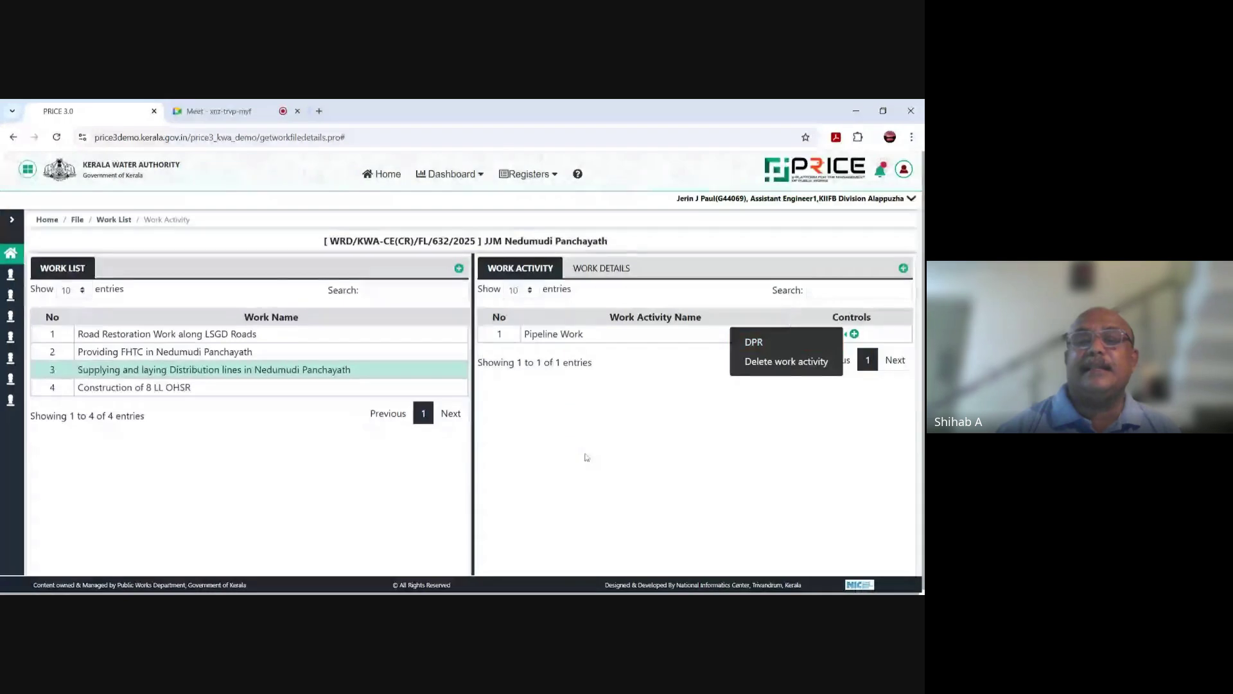
{"action": "left_click", "coordinate": [371, 417]}
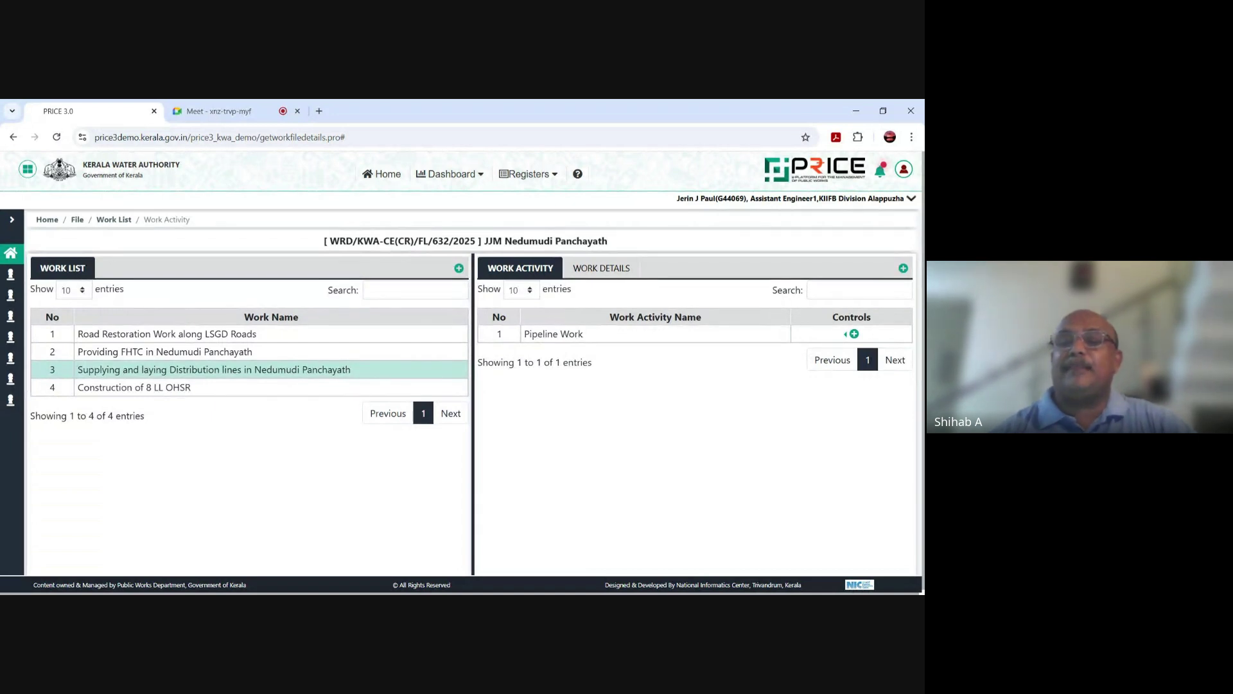
{"action": "left_click", "coordinate": [847, 335]}
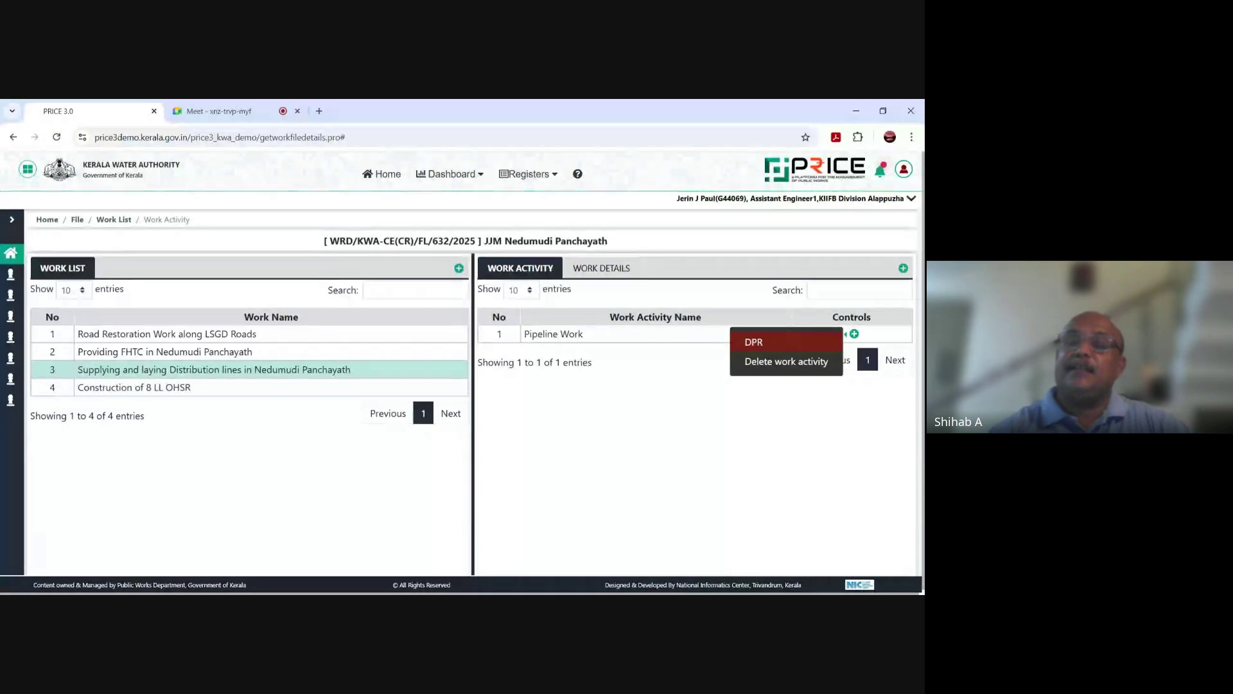
{"action": "left_click", "coordinate": [784, 348]}
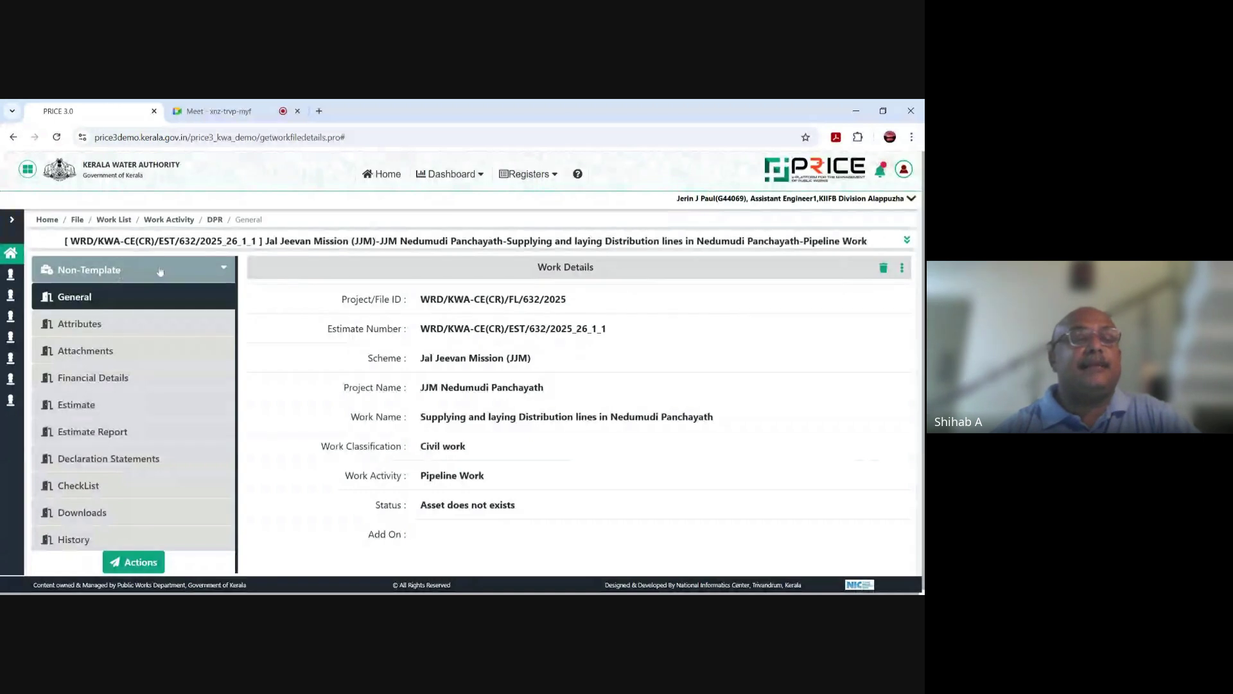
Step: In the estimate's general attributes, set the duration of work to 1 year and the GST provision to 18%
{"action": "left_click", "coordinate": [140, 331]}
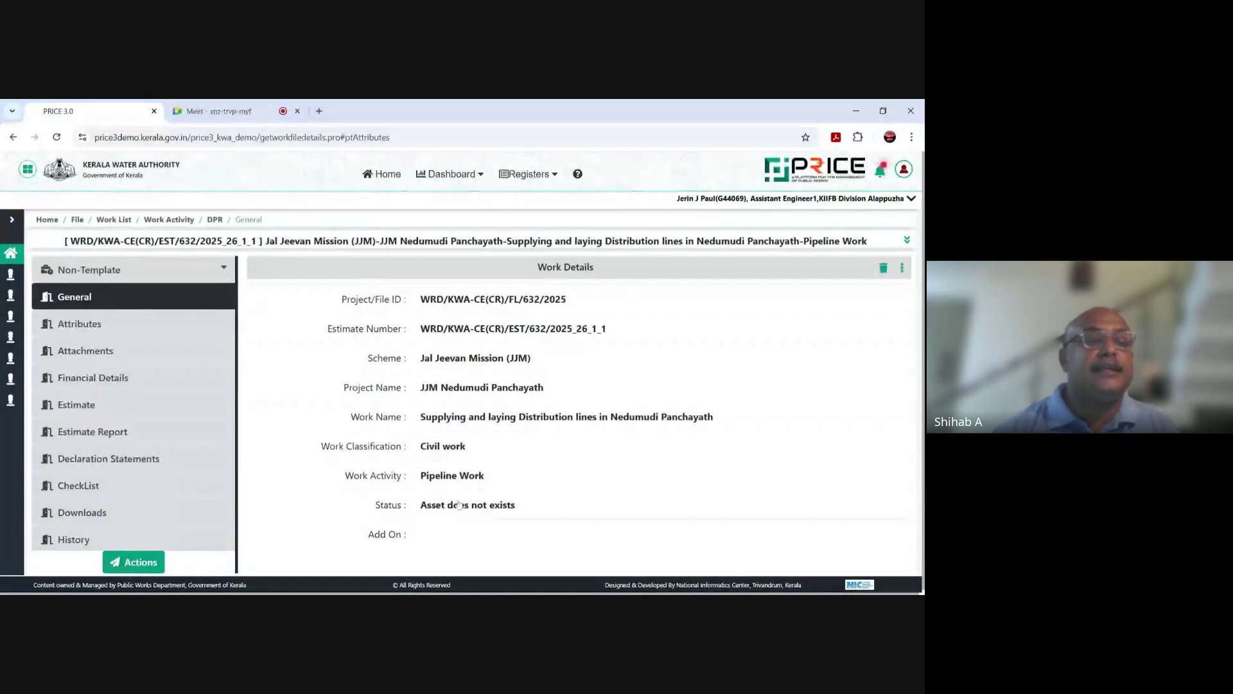
{"action": "left_click", "coordinate": [130, 333]}
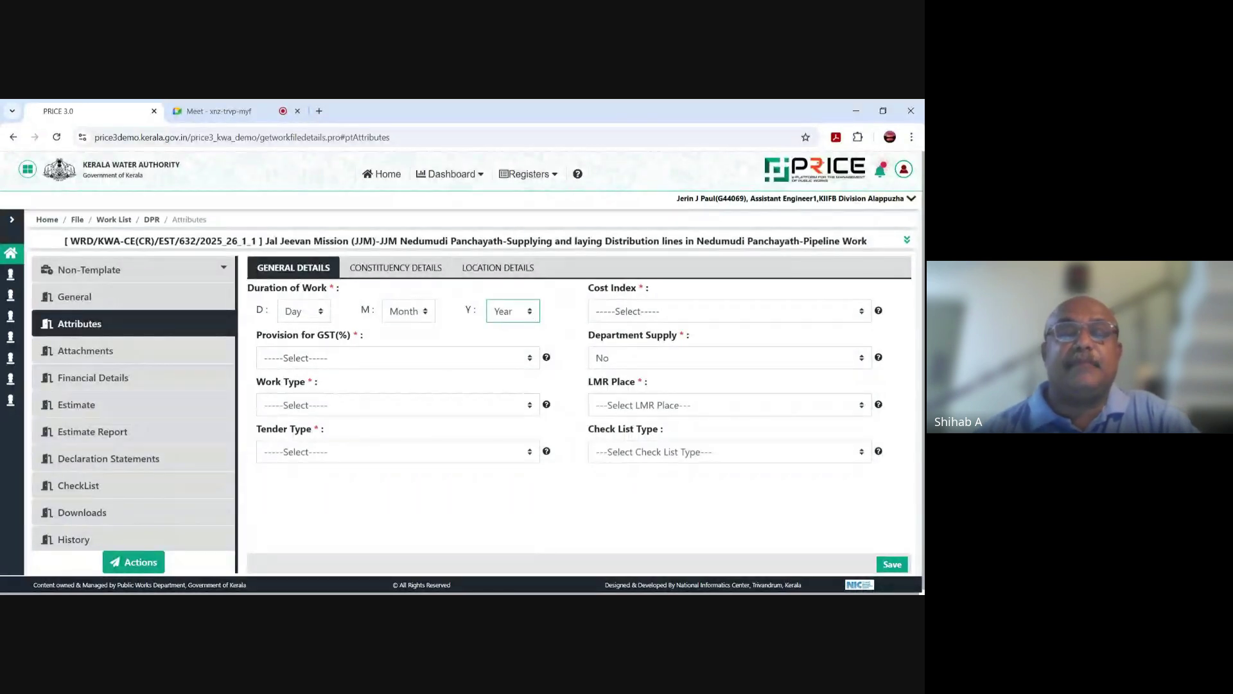
{"action": "key", "text": "1"}
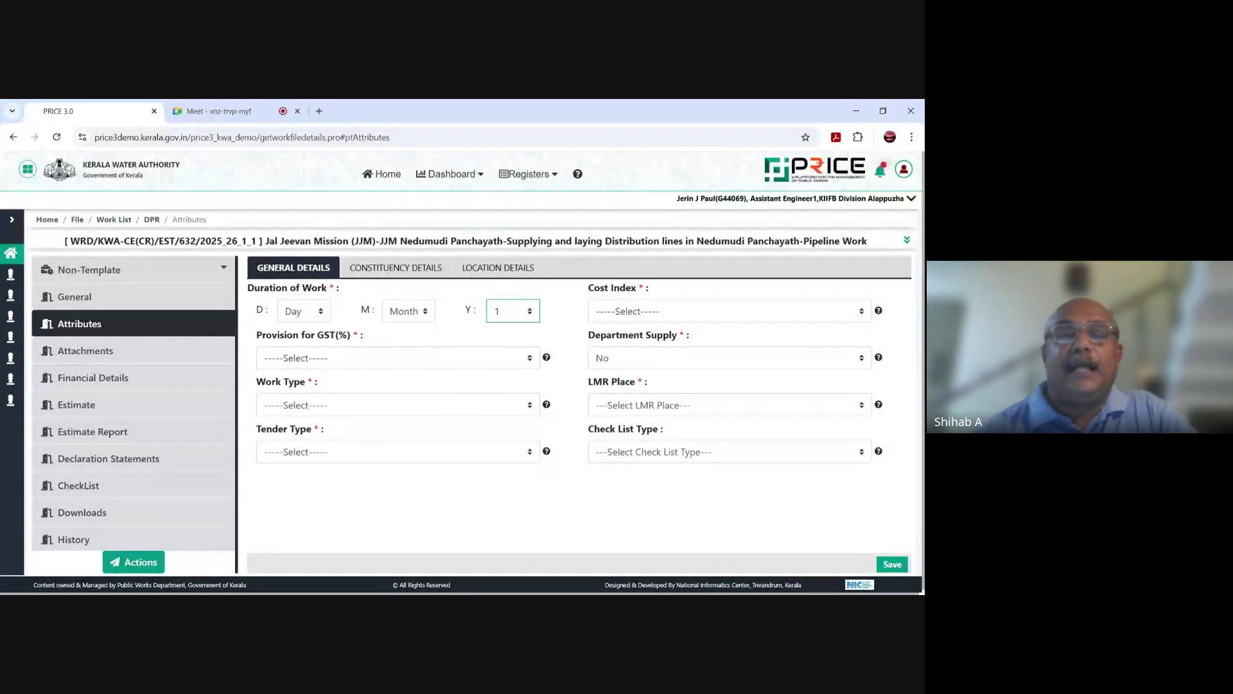
{"action": "left_click", "coordinate": [532, 358]}
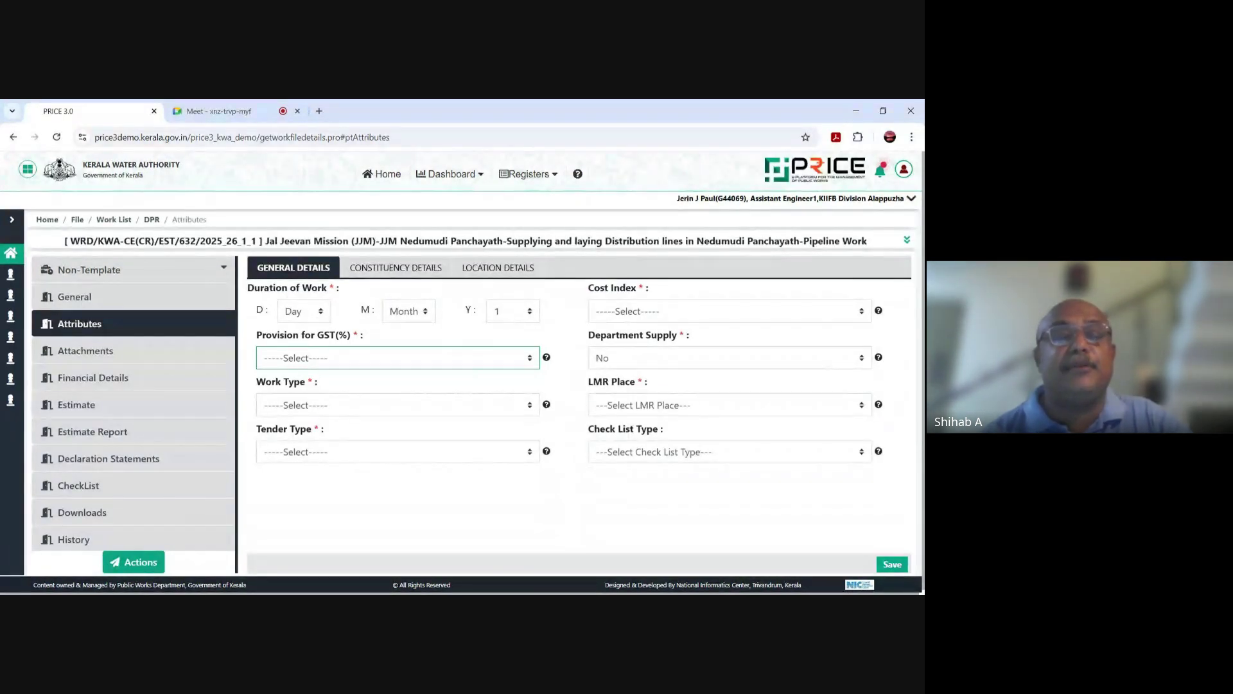
{"action": "key", "text": "Down"}
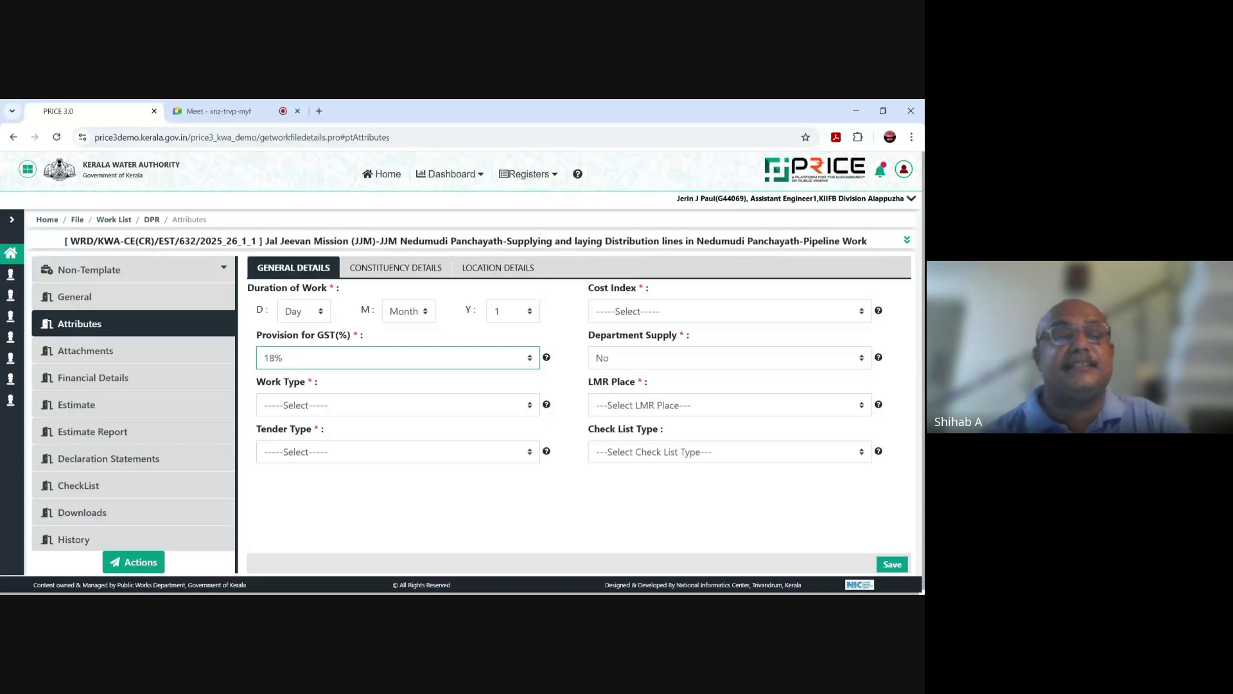
Step: Set the work type to Normal Works and the tender type to Tender
{"action": "left_click", "coordinate": [518, 408]}
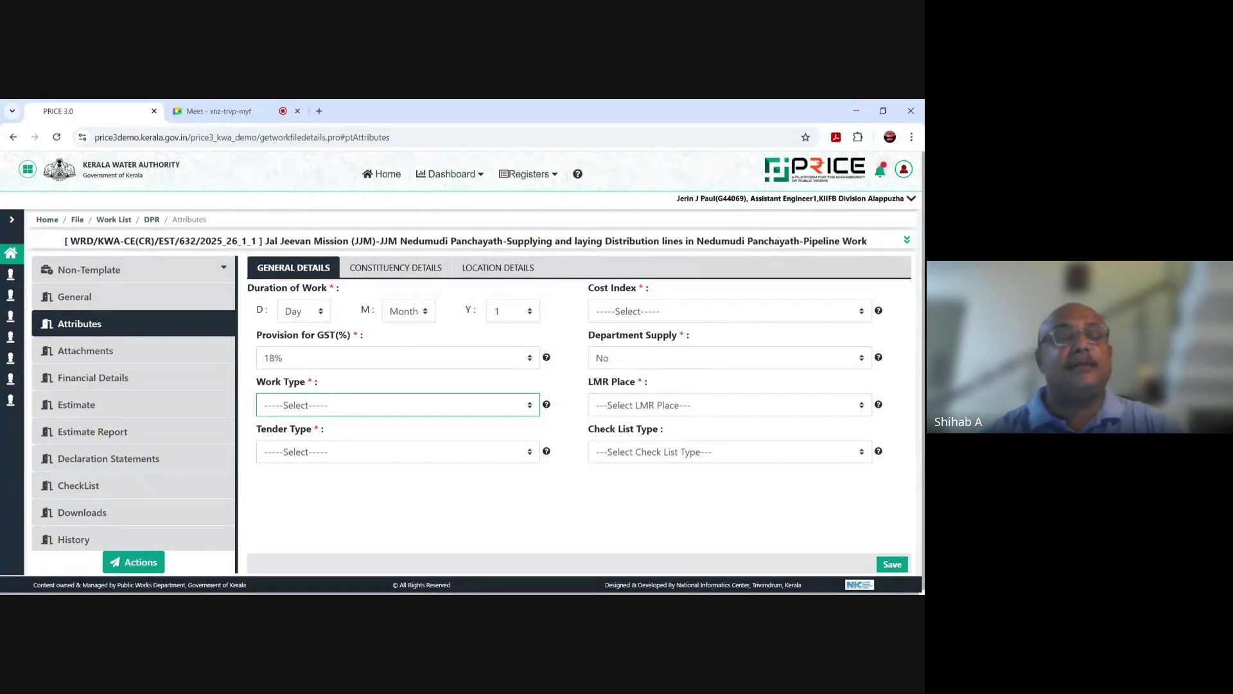
{"action": "left_click", "coordinate": [391, 431]}
{"action": "left_click", "coordinate": [392, 458]}
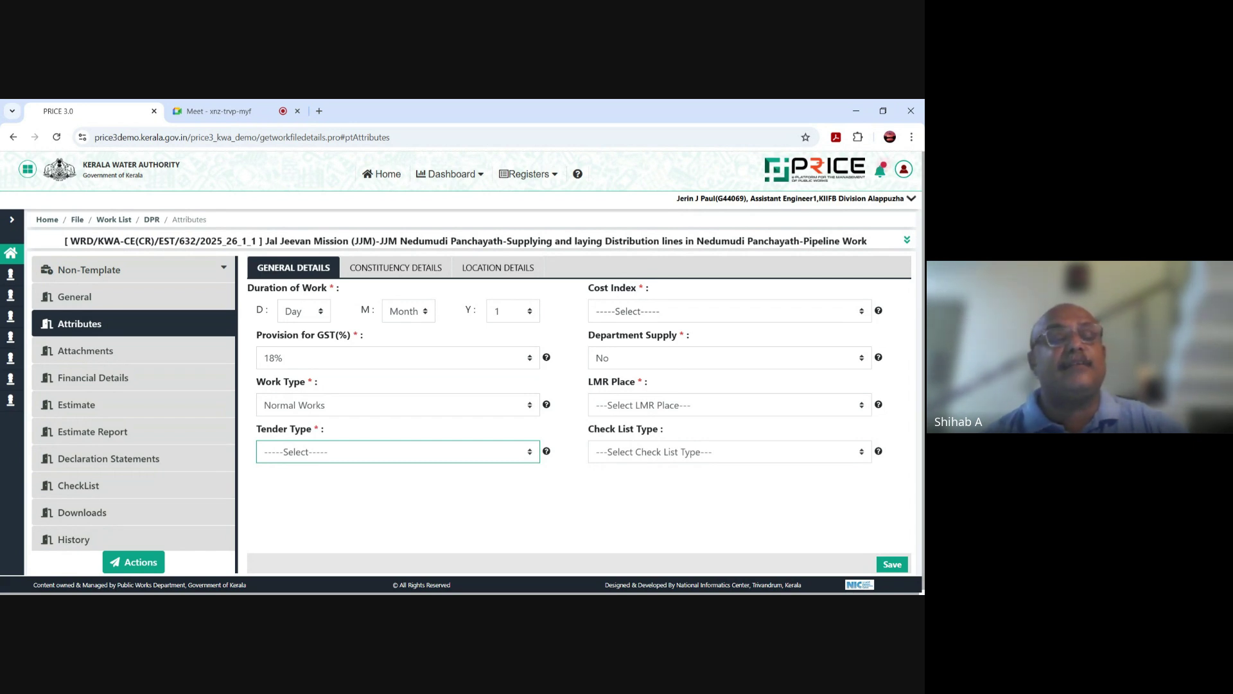
{"action": "key", "text": "Down"}
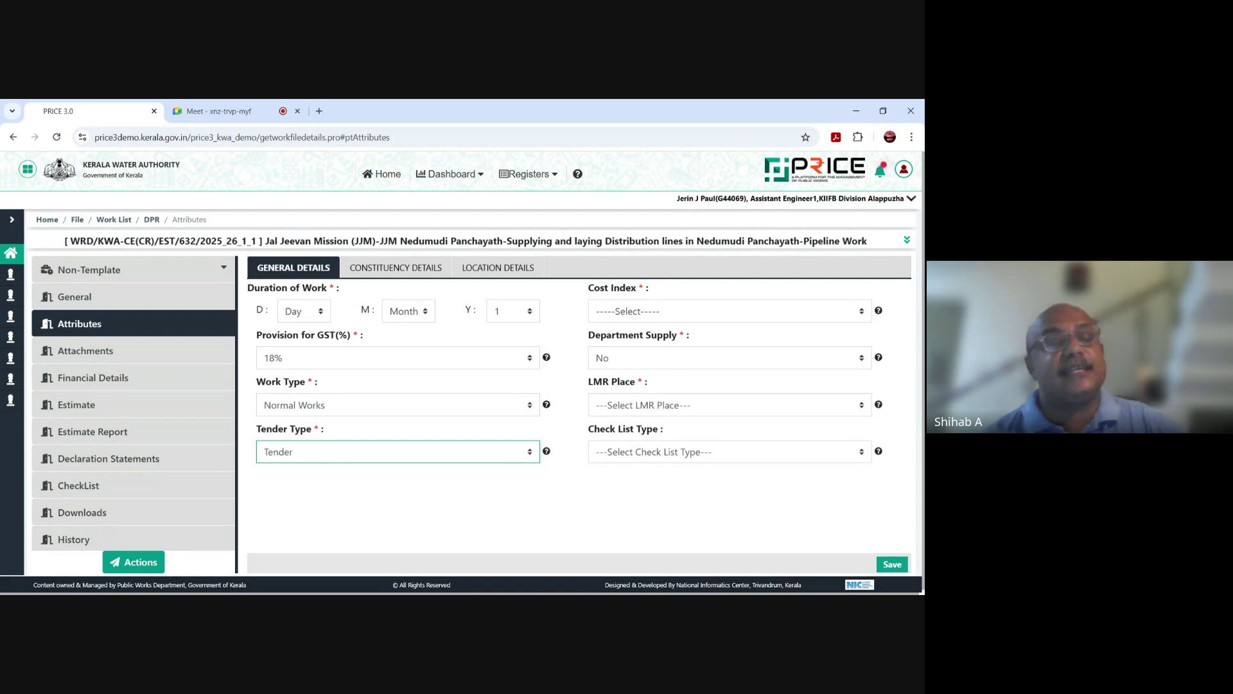
Step: Set the cost index to Alleppy and choose the LMR place covering Cherthala, Ambalapuzha and Karthikapally Taluks
{"action": "left_click", "coordinate": [732, 313]}
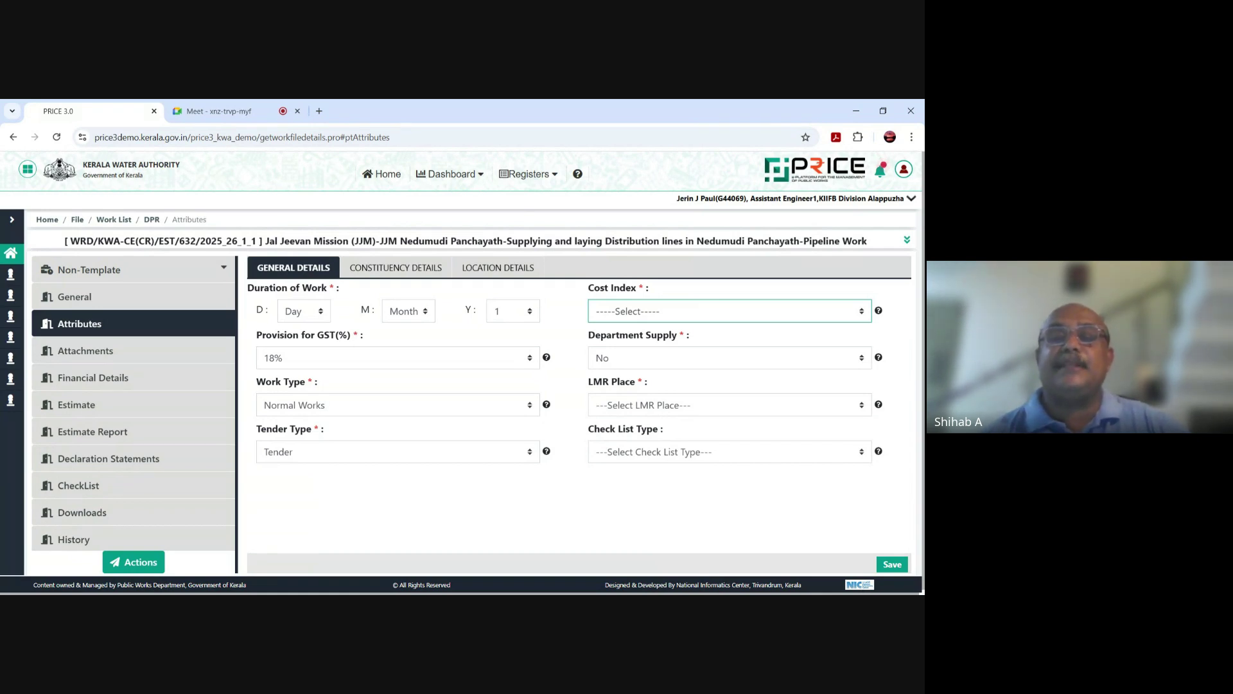
{"action": "key", "text": "Down"}
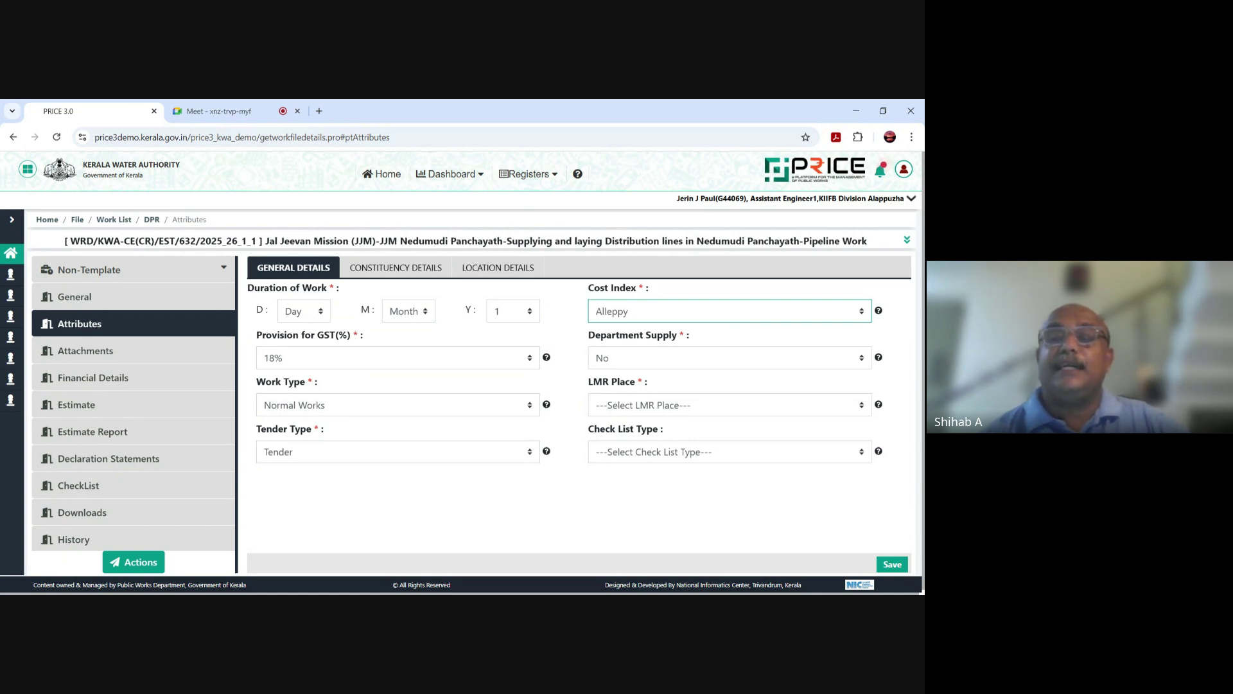
{"action": "key", "text": "Tab"}
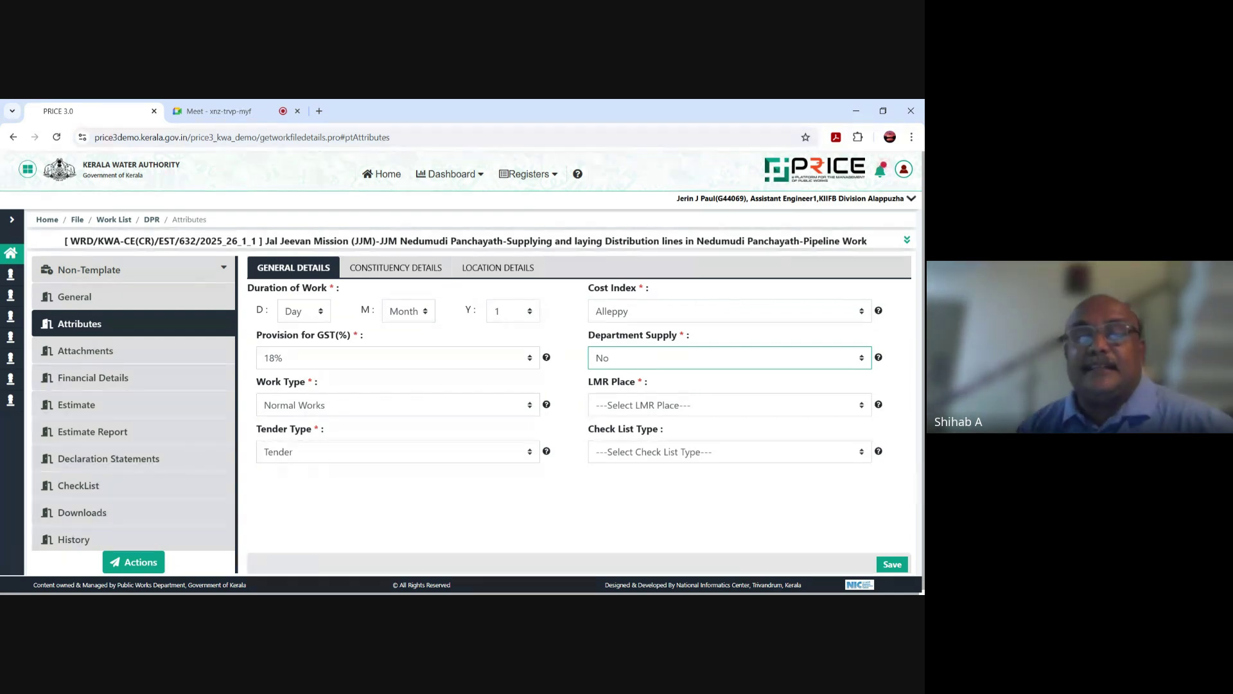
{"action": "left_click", "coordinate": [668, 406]}
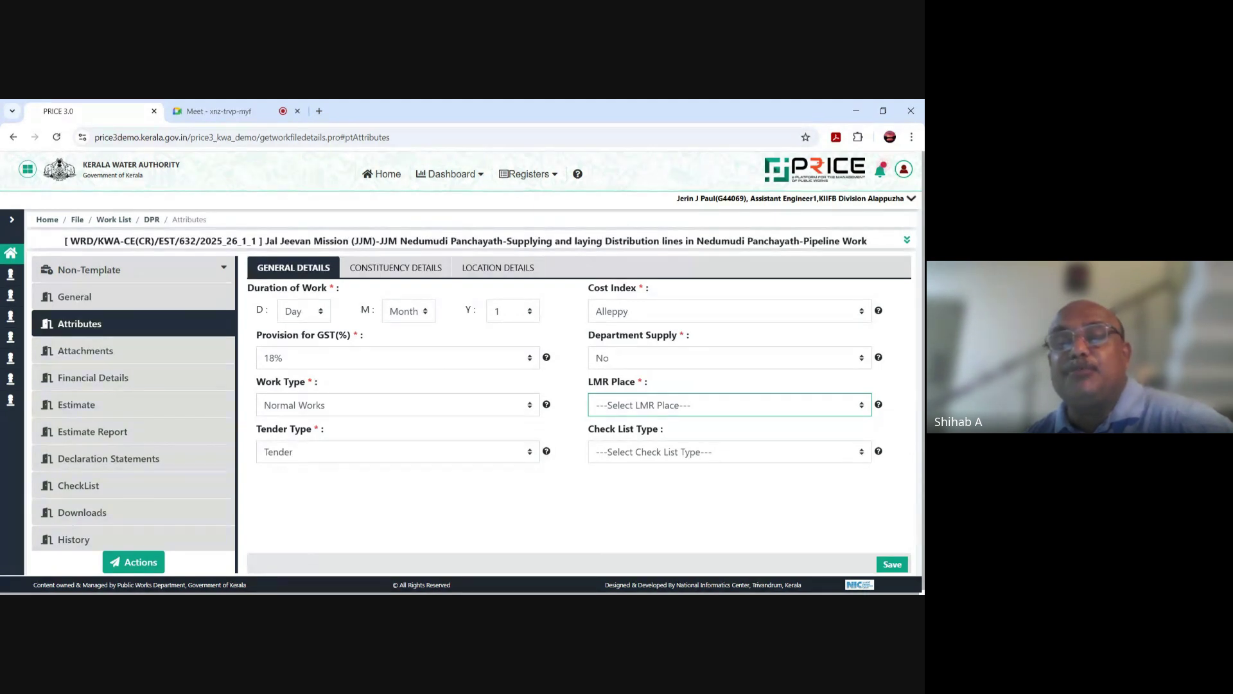
{"action": "key", "text": "Return"}
Step: Save the general details of the work, leaving the check list type unselected
{"action": "left_click", "coordinate": [746, 462]}
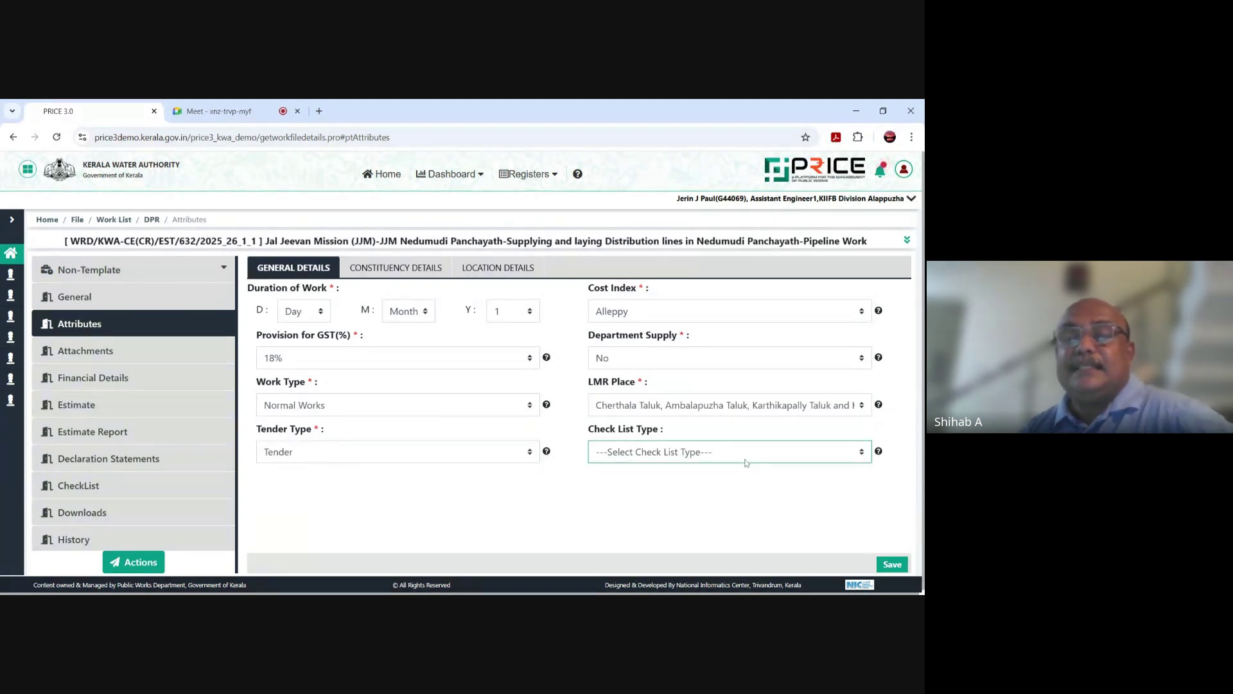
{"action": "left_click", "coordinate": [735, 498]}
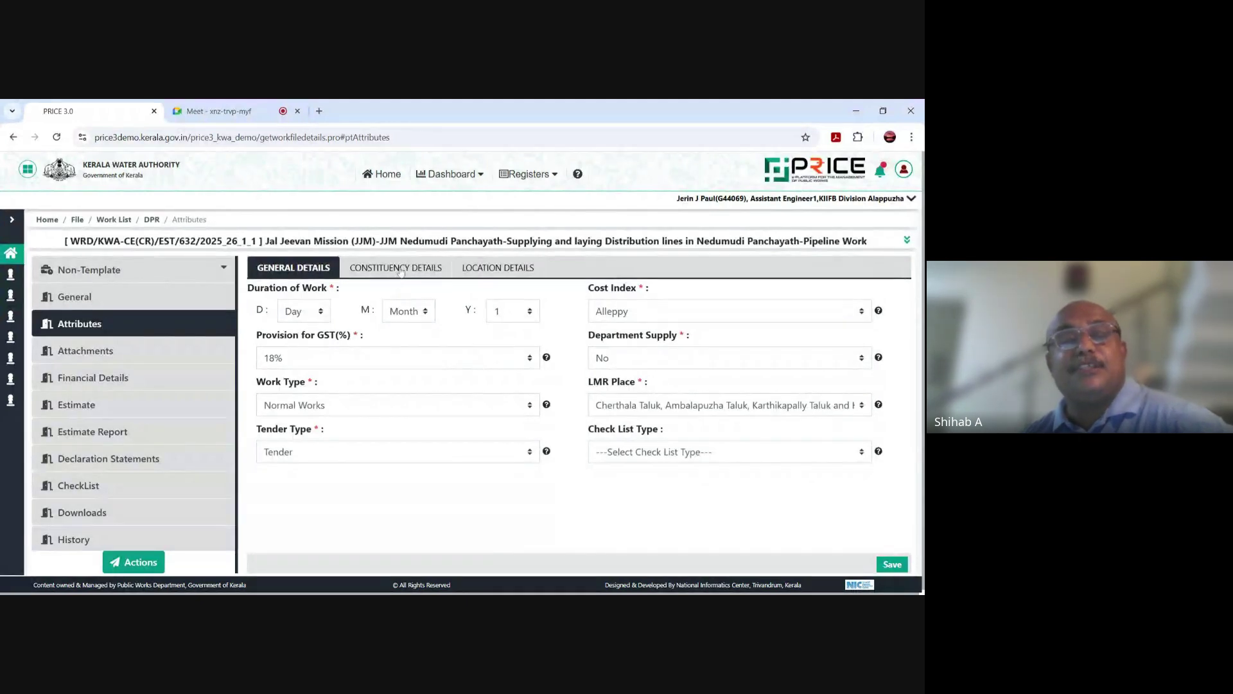
{"action": "left_click", "coordinate": [892, 564]}
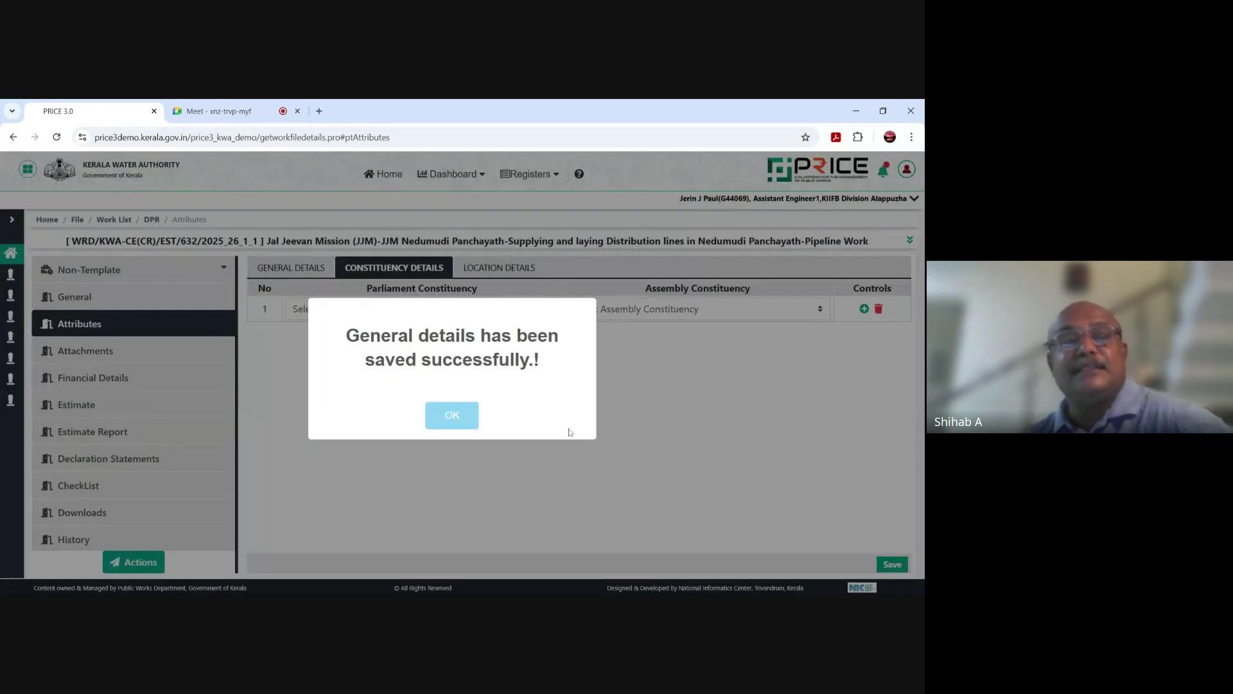
{"action": "left_click", "coordinate": [453, 414]}
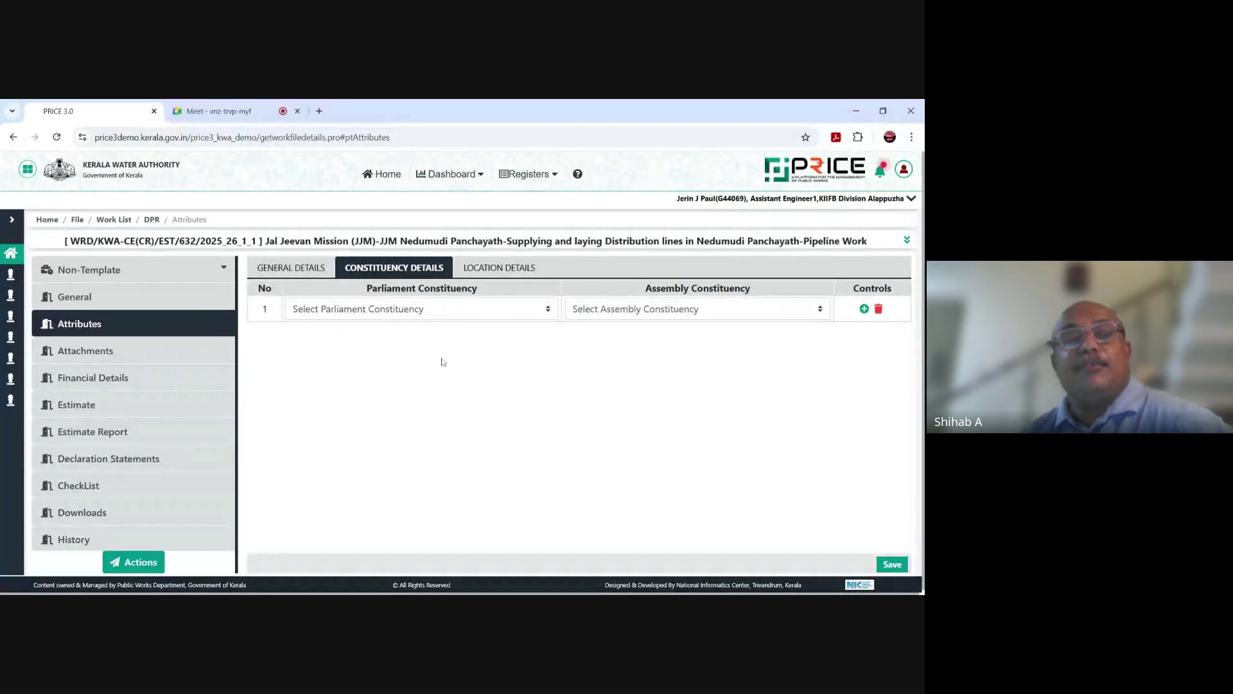
Step: Set the parliament constituency to Mavelikkara and the assembly constituency to KUTTANAD
{"action": "left_click", "coordinate": [548, 310]}
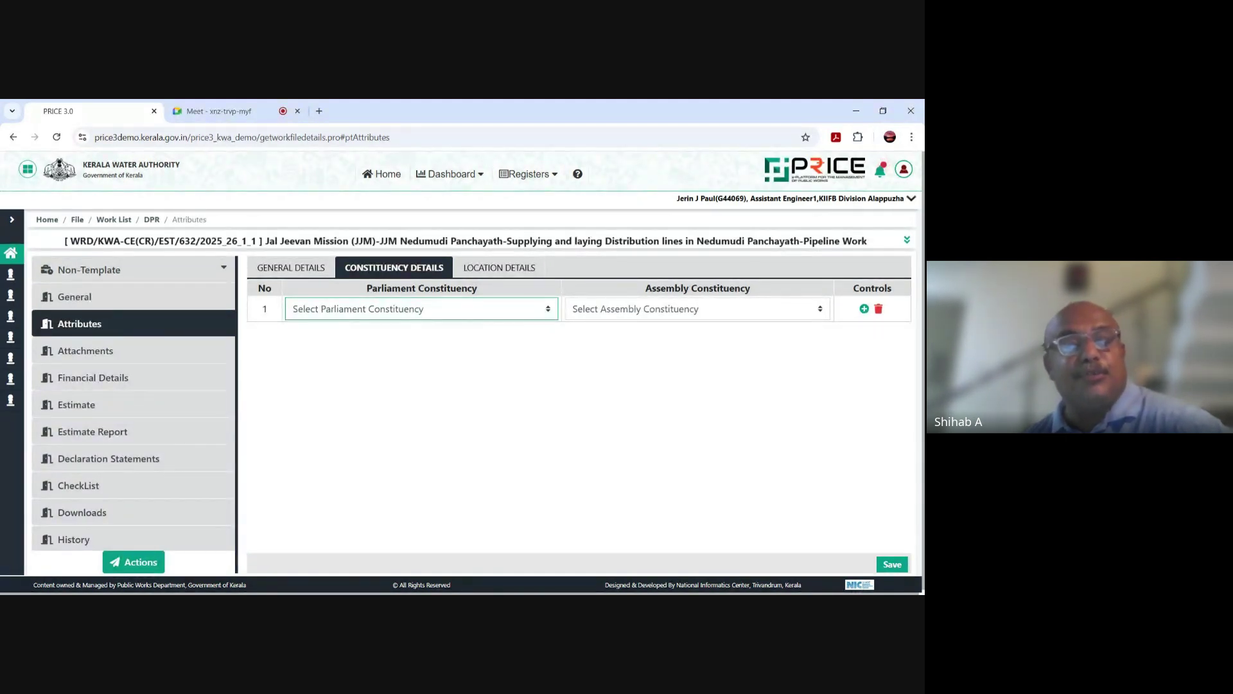
{"action": "left_click", "coordinate": [421, 359]}
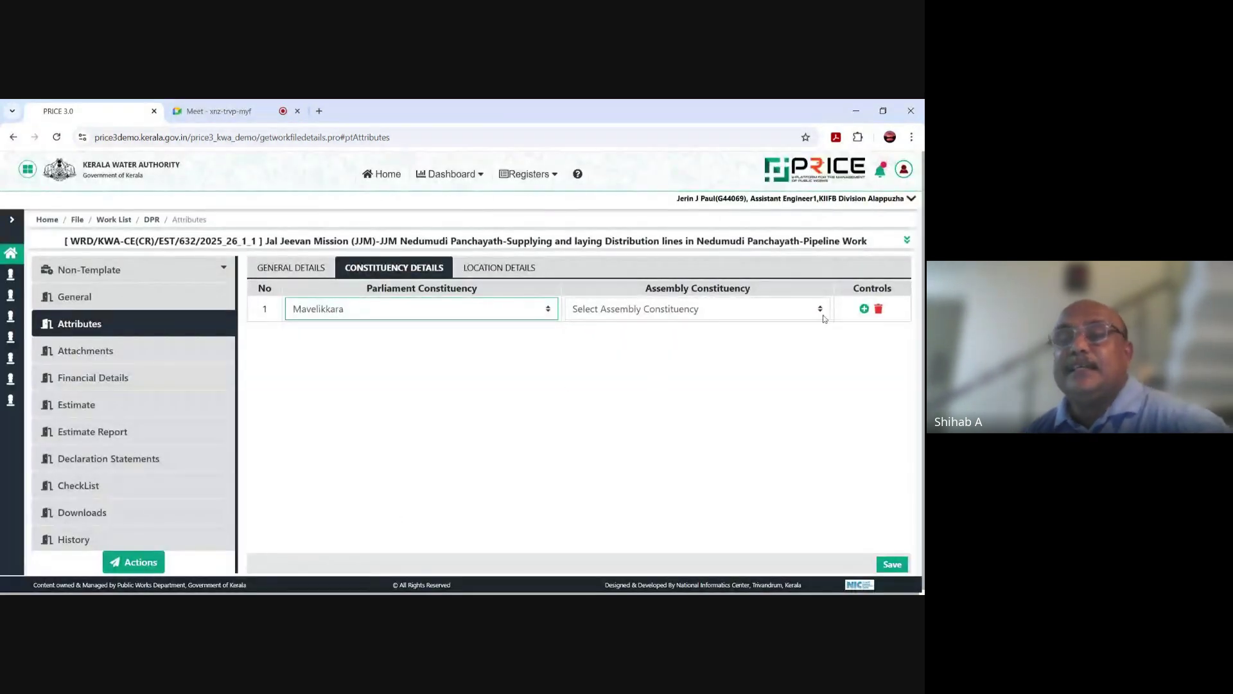
{"action": "left_click", "coordinate": [826, 308]}
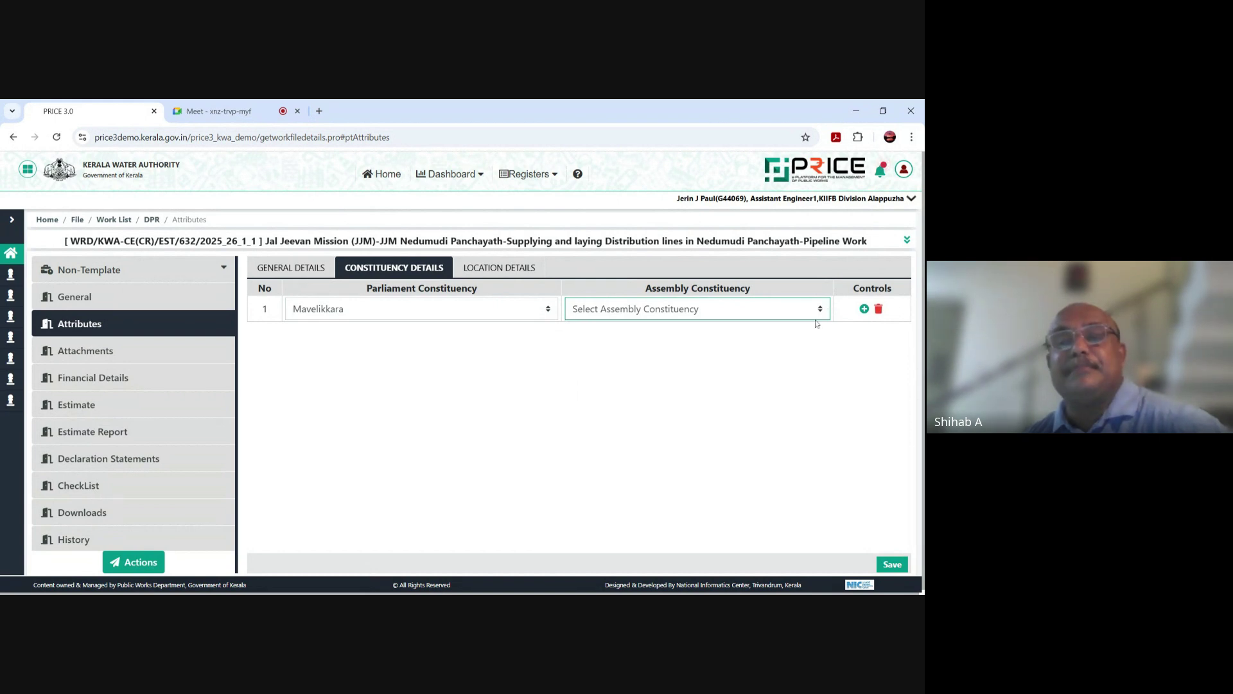
{"action": "left_click", "coordinate": [816, 323]}
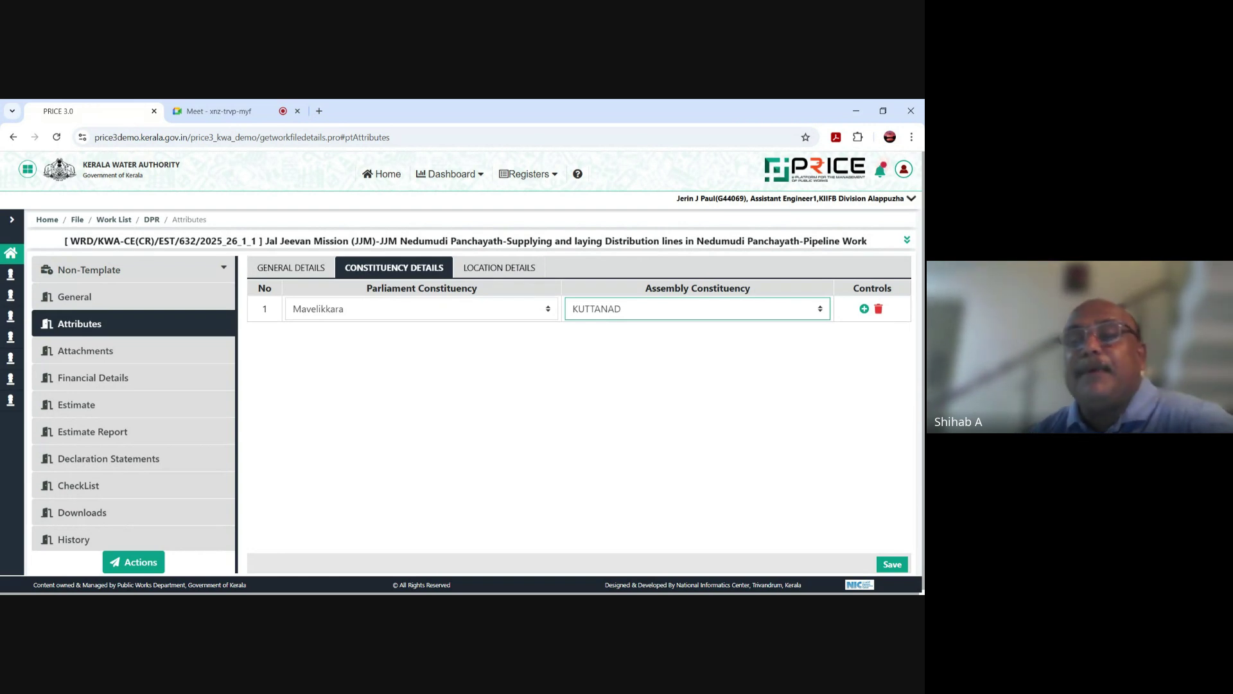
Step: Add and remove an extra empty constituency row, and save the constituency details
{"action": "left_click", "coordinate": [864, 309]}
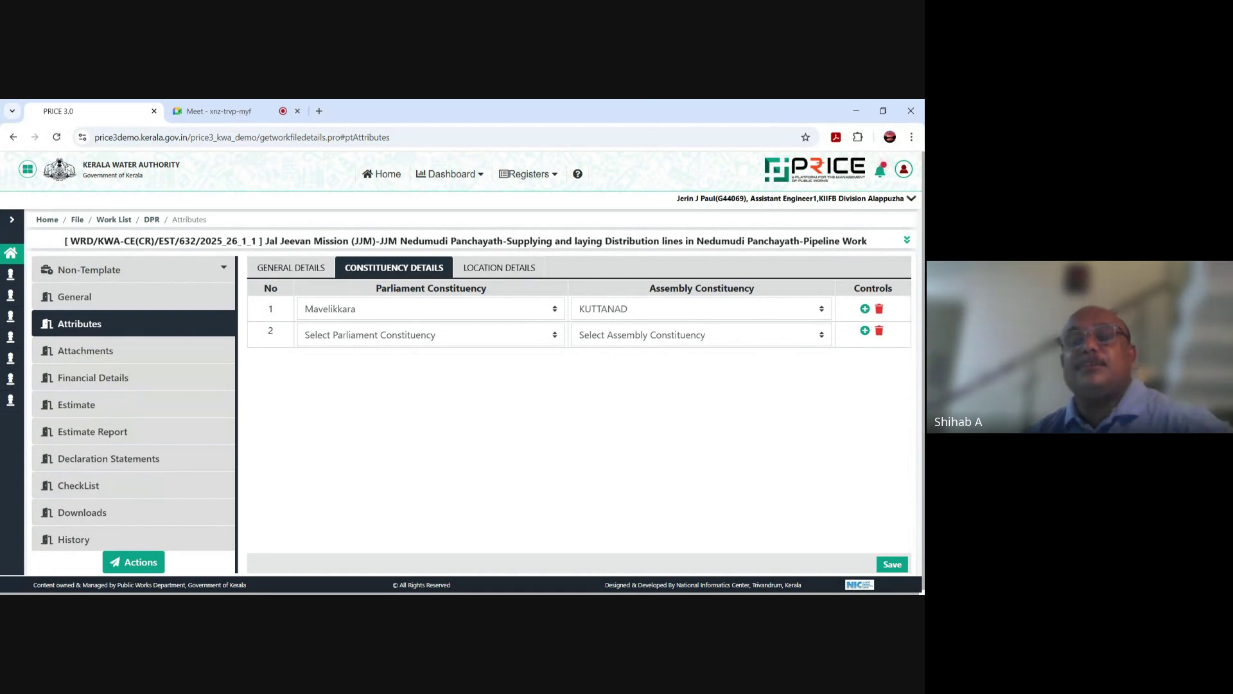
{"action": "left_click", "coordinate": [878, 331]}
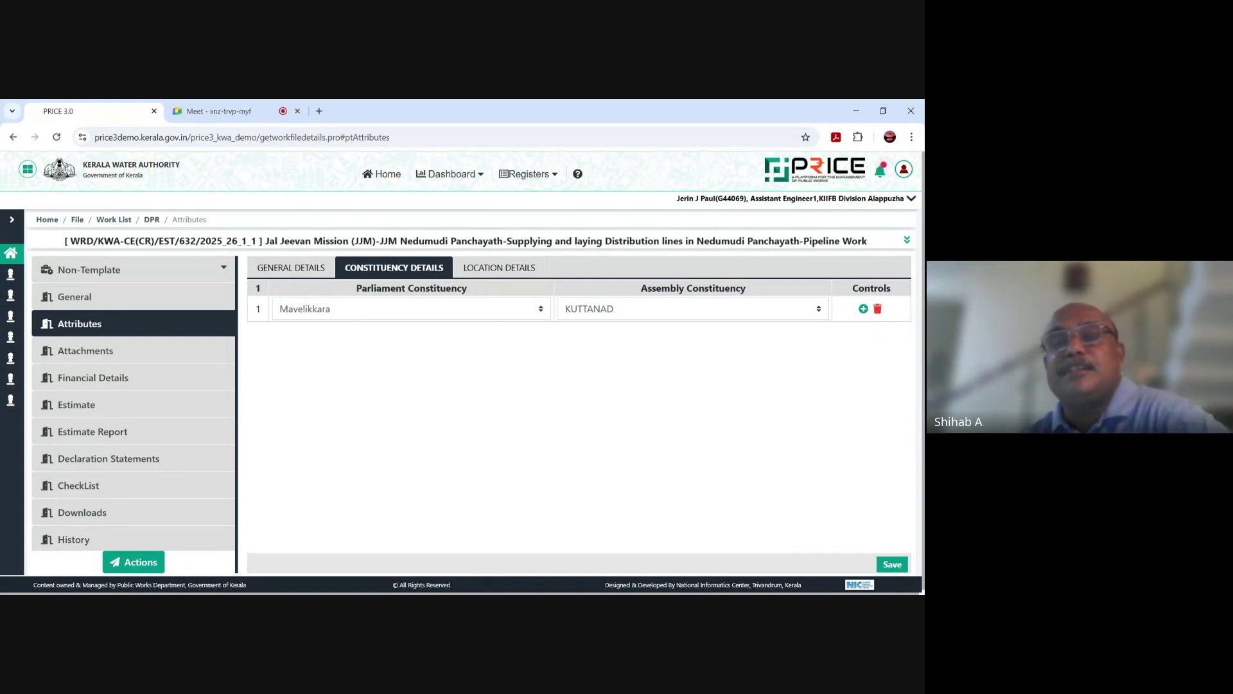
{"action": "left_click", "coordinate": [898, 569]}
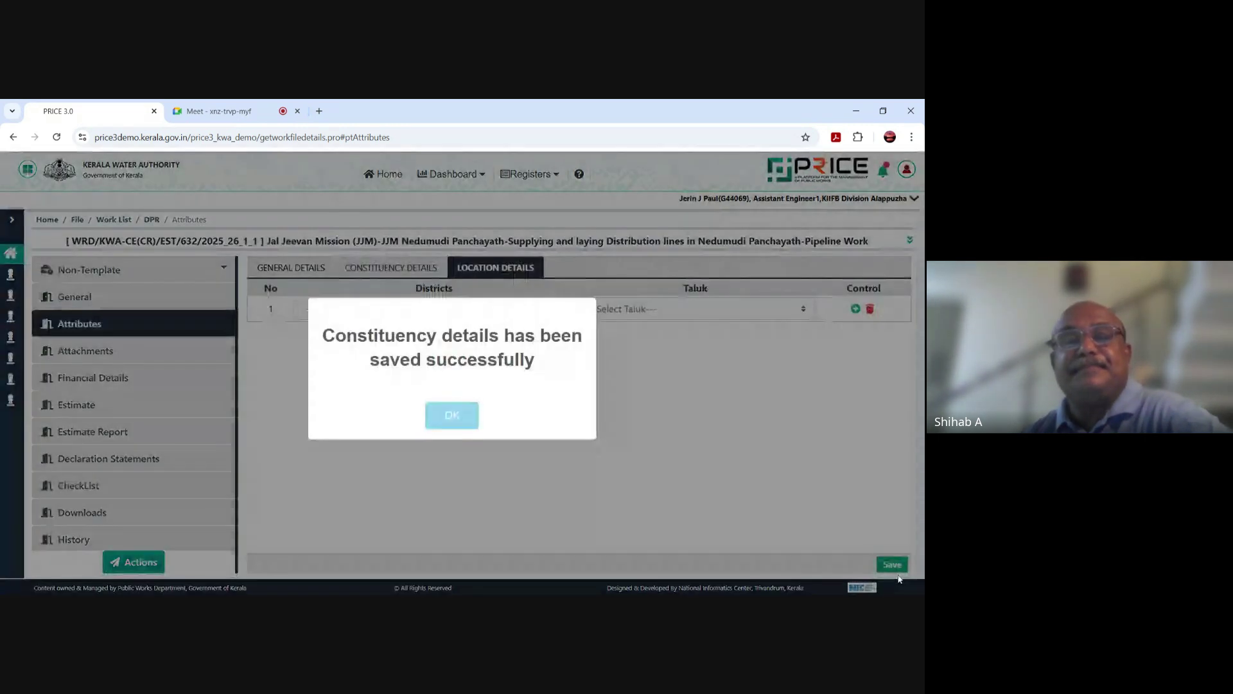
{"action": "left_click", "coordinate": [452, 416]}
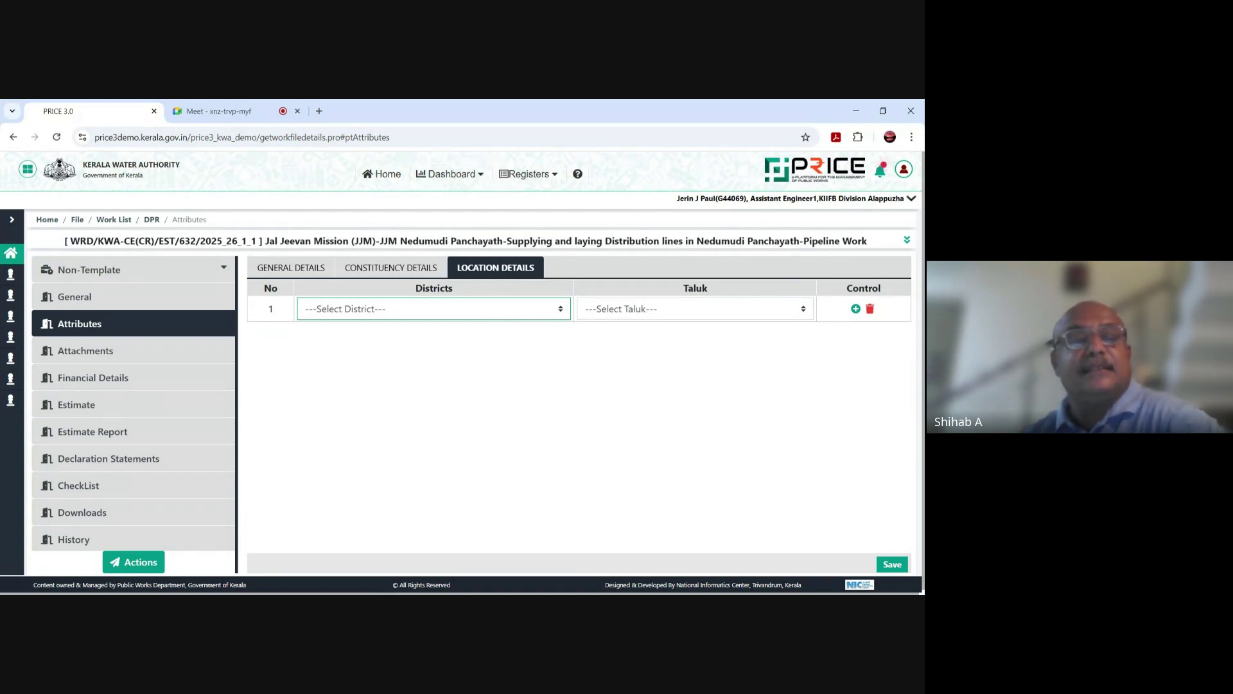
Step: Set the work's location to Alappuzha district and Kuttanad taluk, and save the location details
{"action": "left_click", "coordinate": [433, 309]}
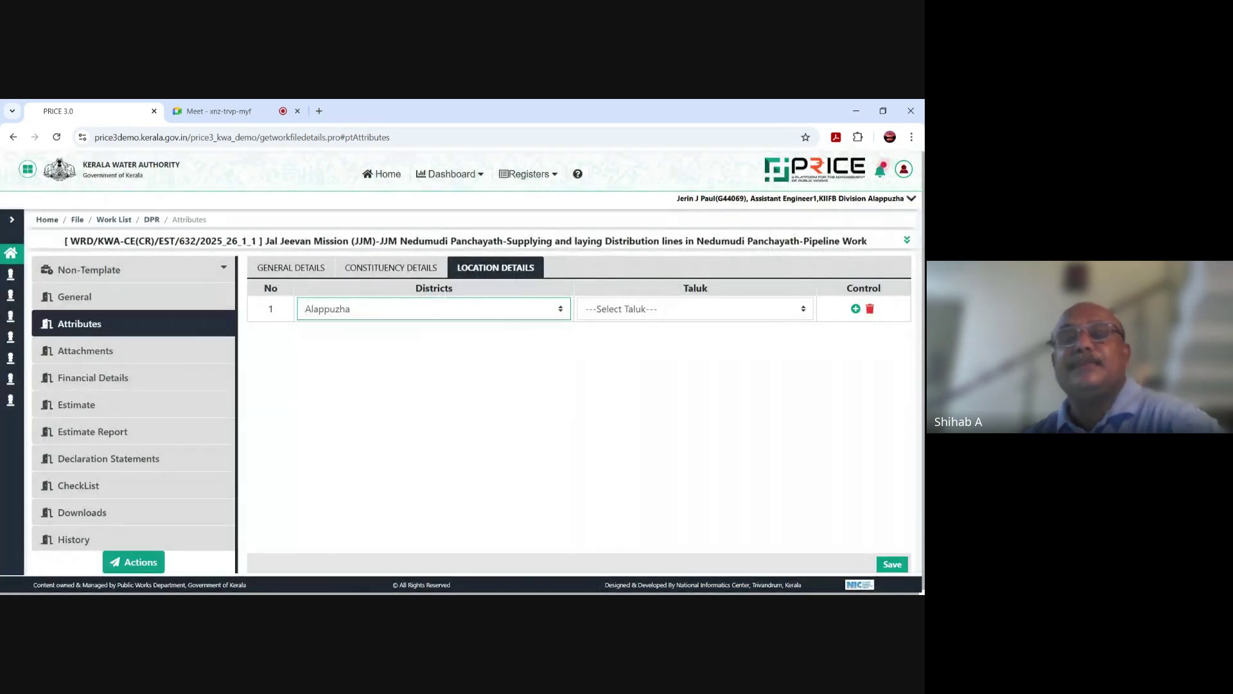
{"action": "left_click", "coordinate": [706, 312]}
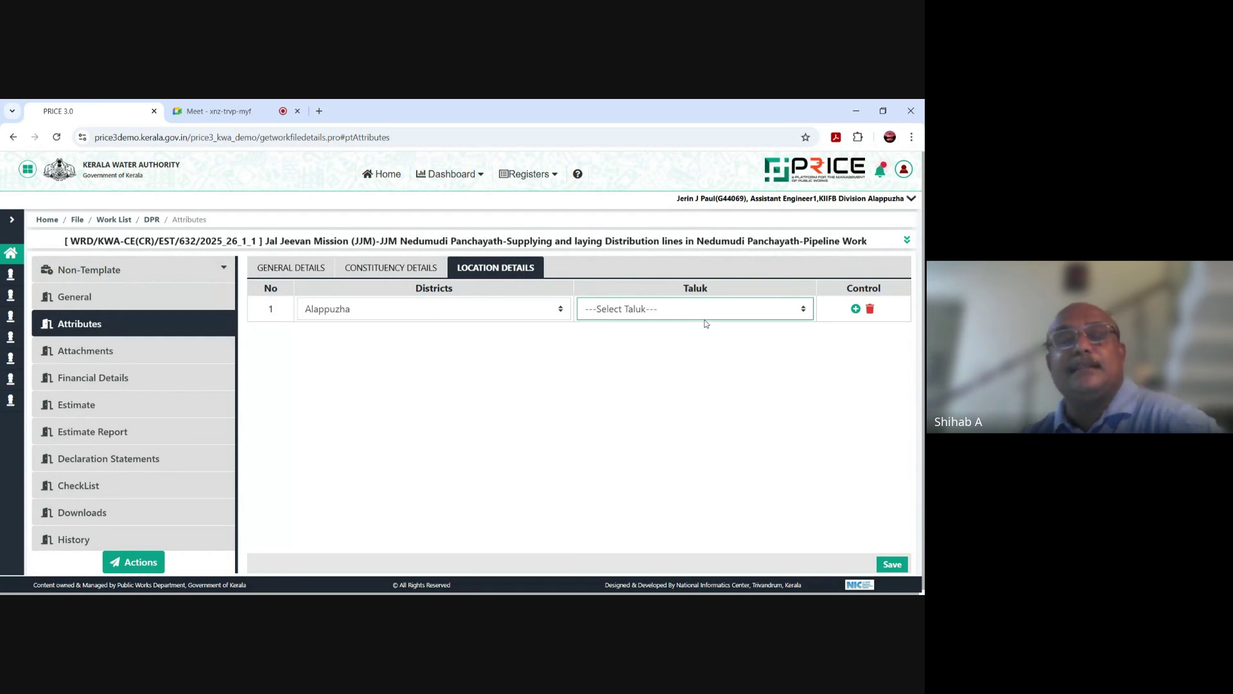
{"action": "left_click", "coordinate": [698, 427]}
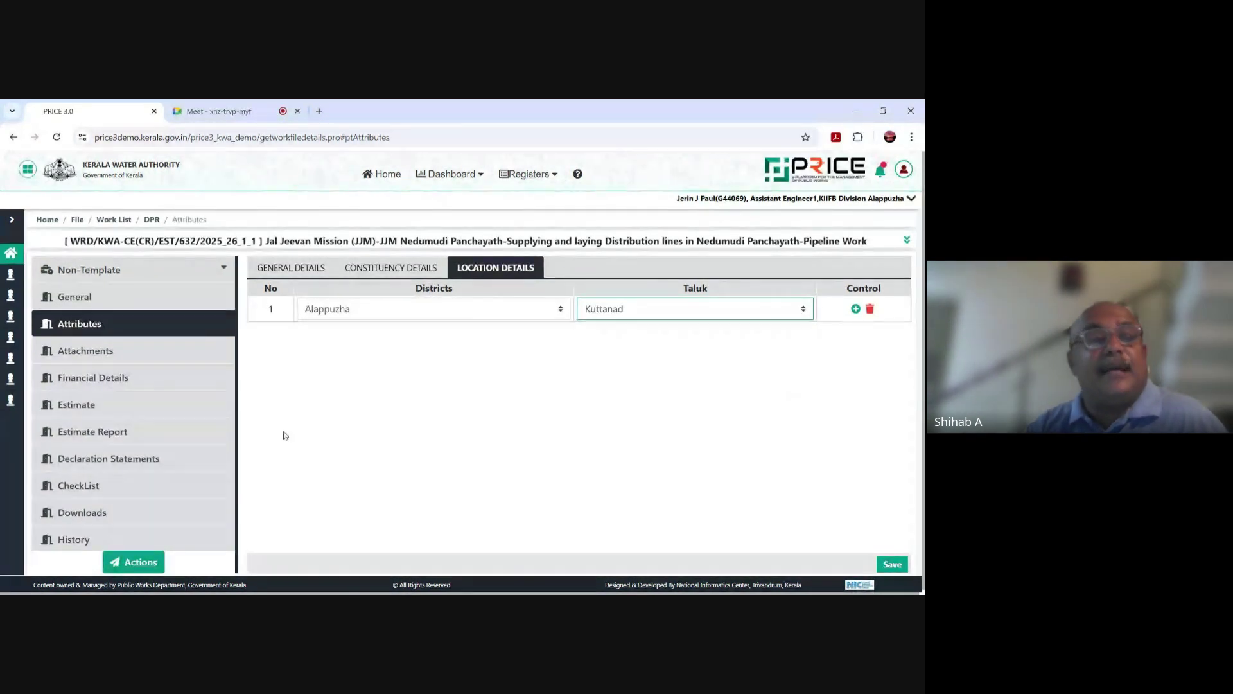
{"action": "left_click", "coordinate": [894, 564]}
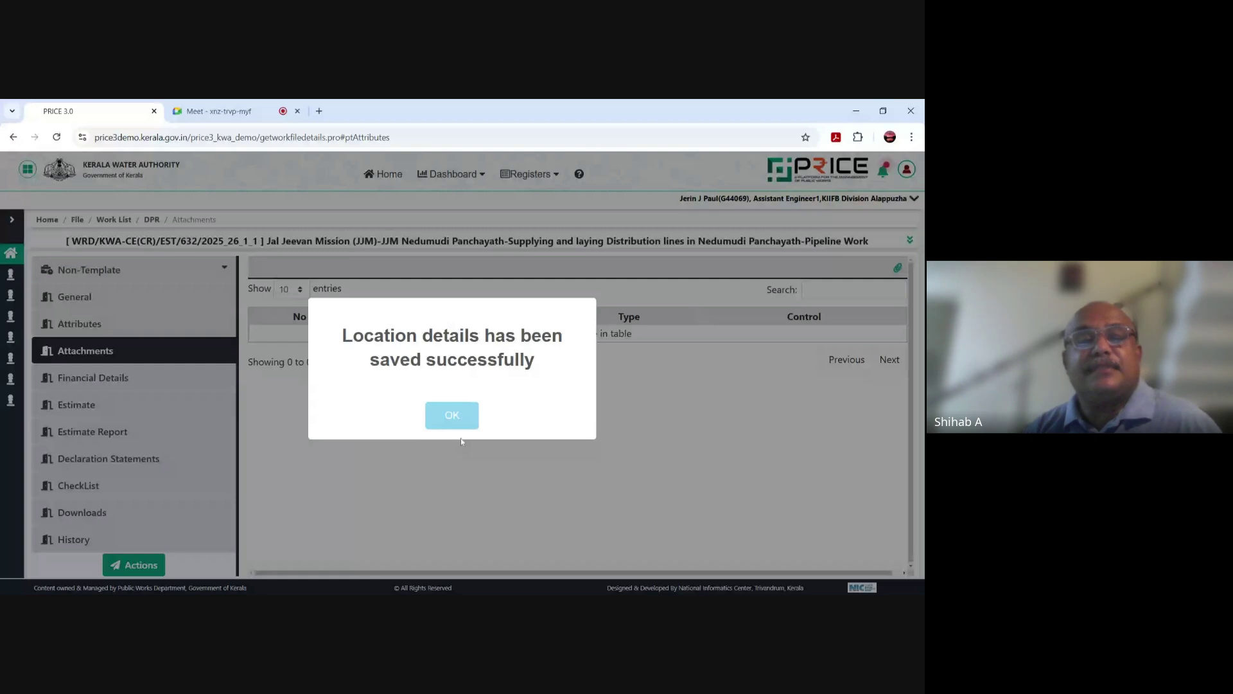
{"action": "left_click", "coordinate": [455, 417]}
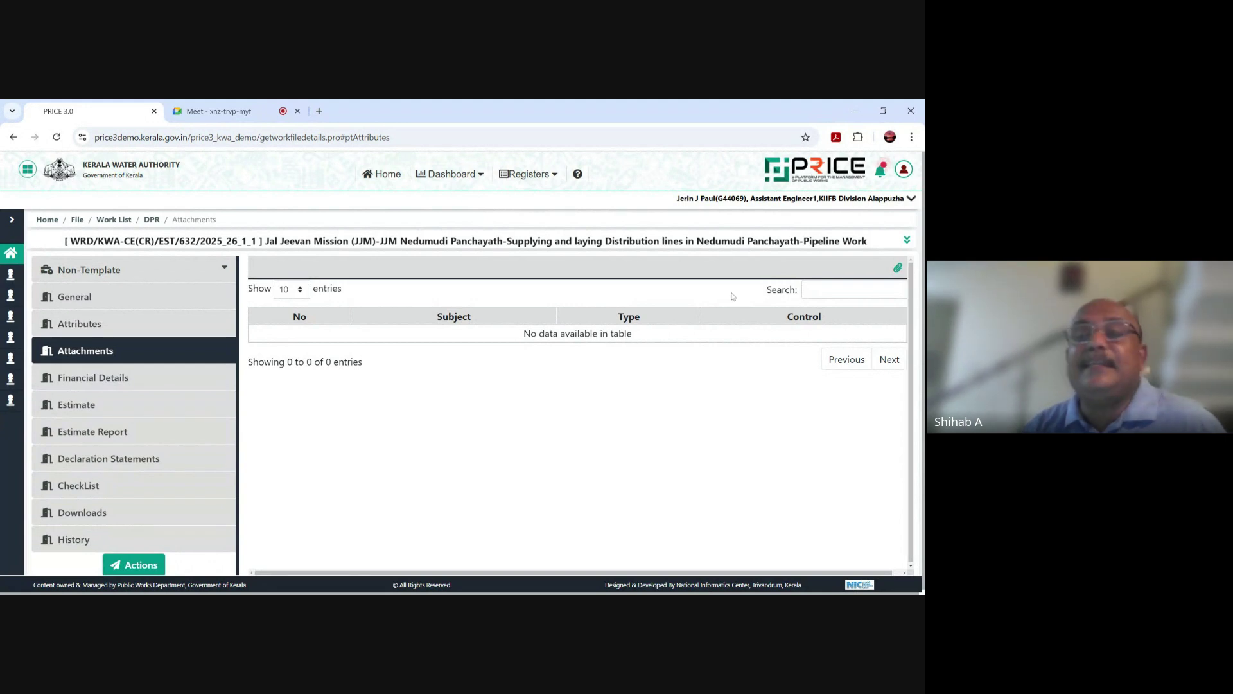
Step: Open a new attachment entry for the work and examine the available subject options without choosing one
{"action": "left_click", "coordinate": [897, 268]}
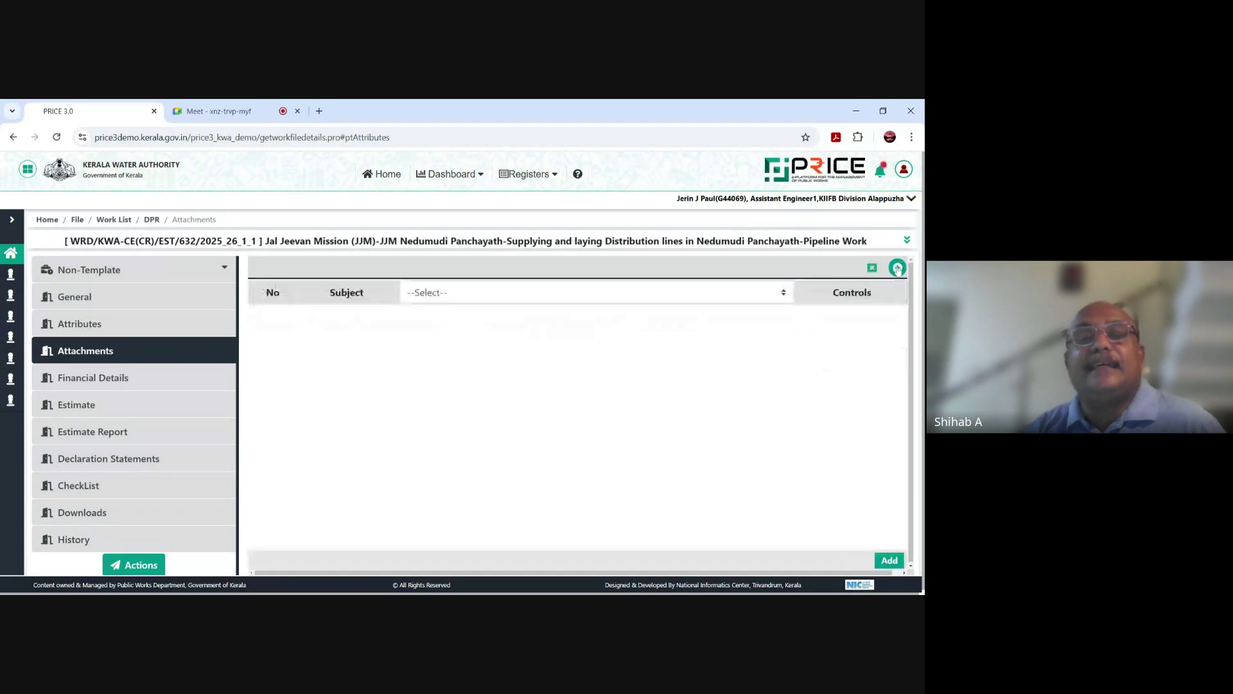
{"action": "left_click", "coordinate": [784, 298]}
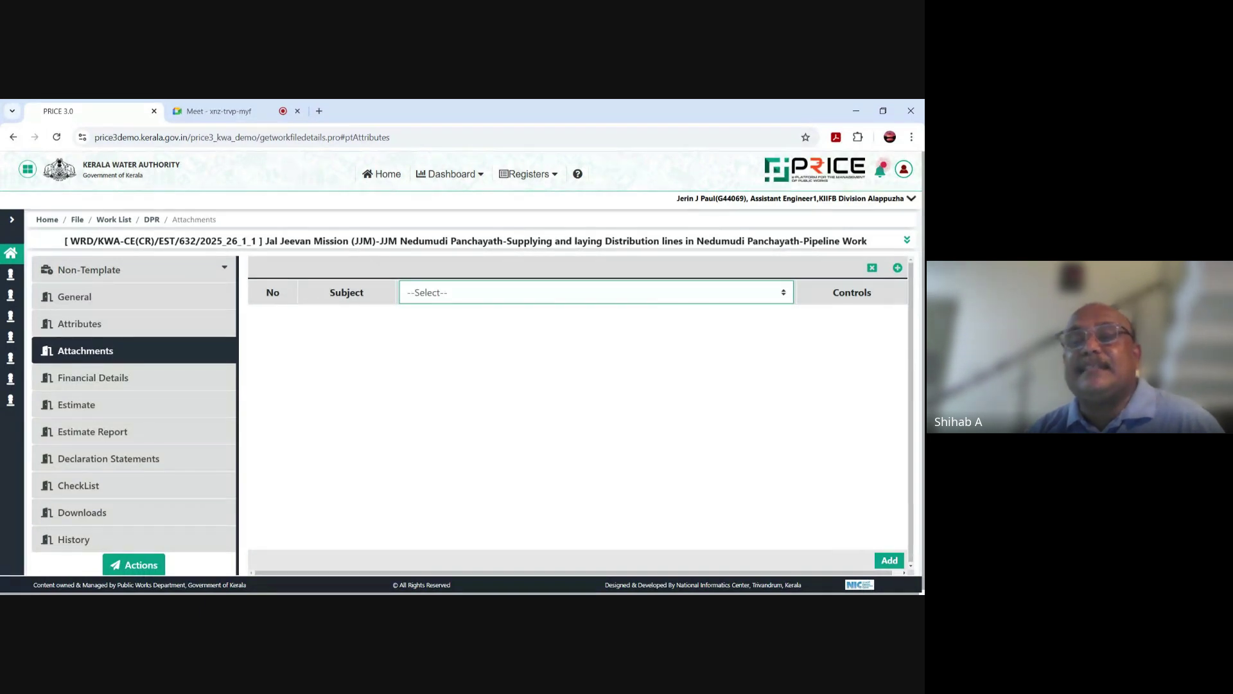
{"action": "left_click", "coordinate": [853, 371]}
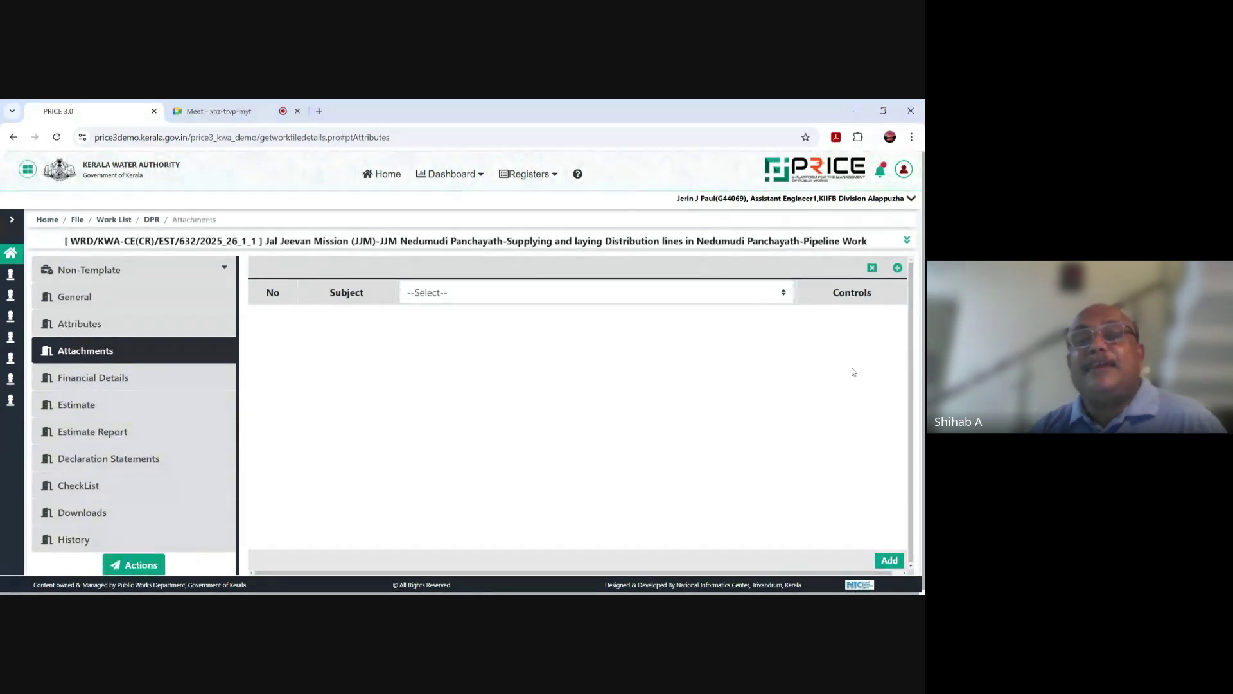
{"action": "left_click", "coordinate": [785, 295]}
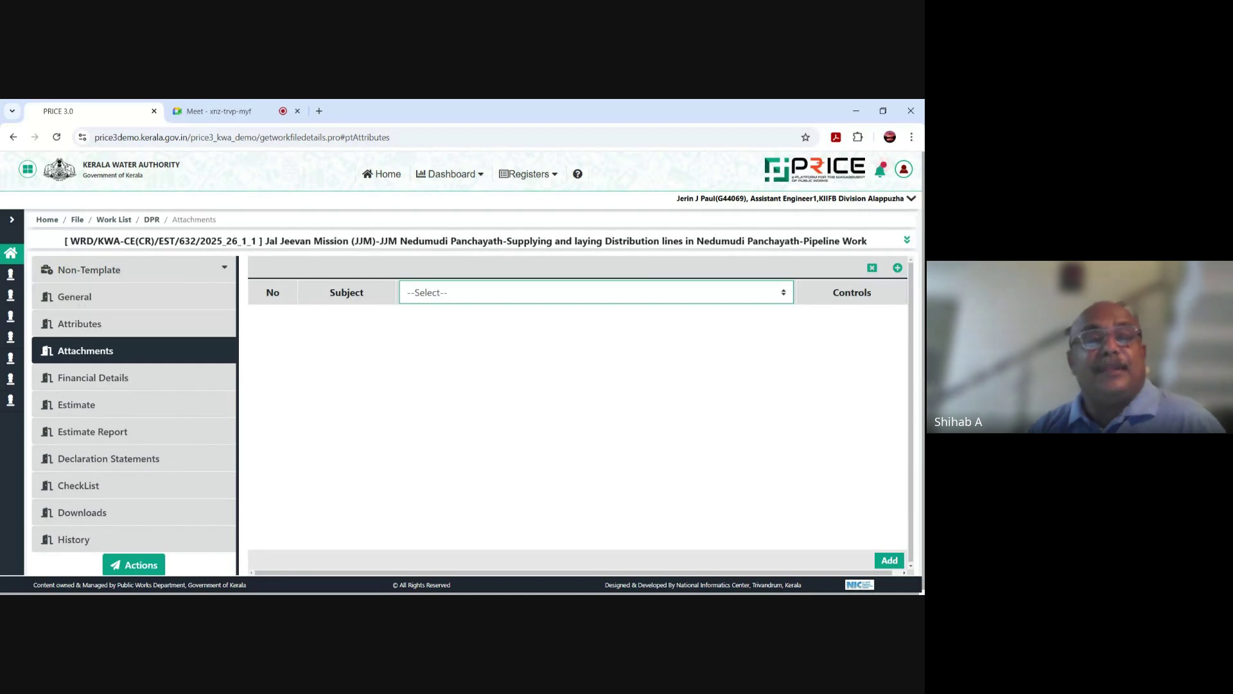
{"action": "left_click", "coordinate": [361, 364]}
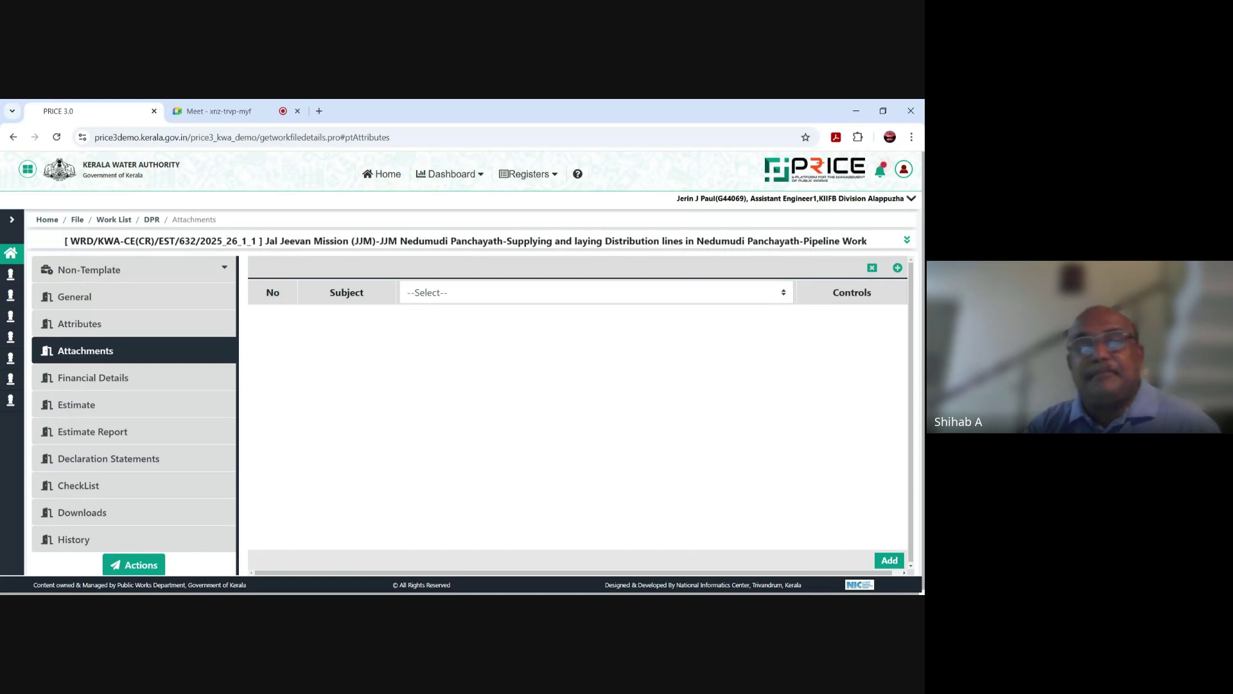
Step: View the notes page of the JJM Nedumudi Panchayath file
{"action": "left_click", "coordinate": [16, 221]}
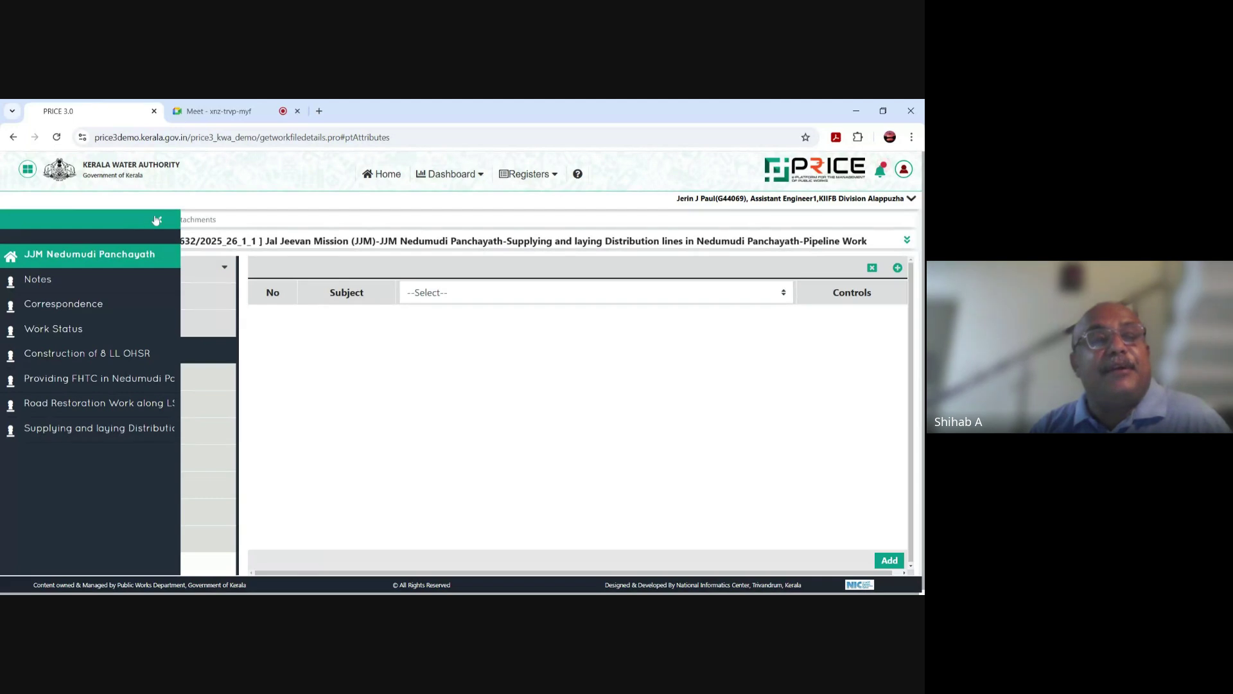
{"action": "left_click", "coordinate": [158, 222]}
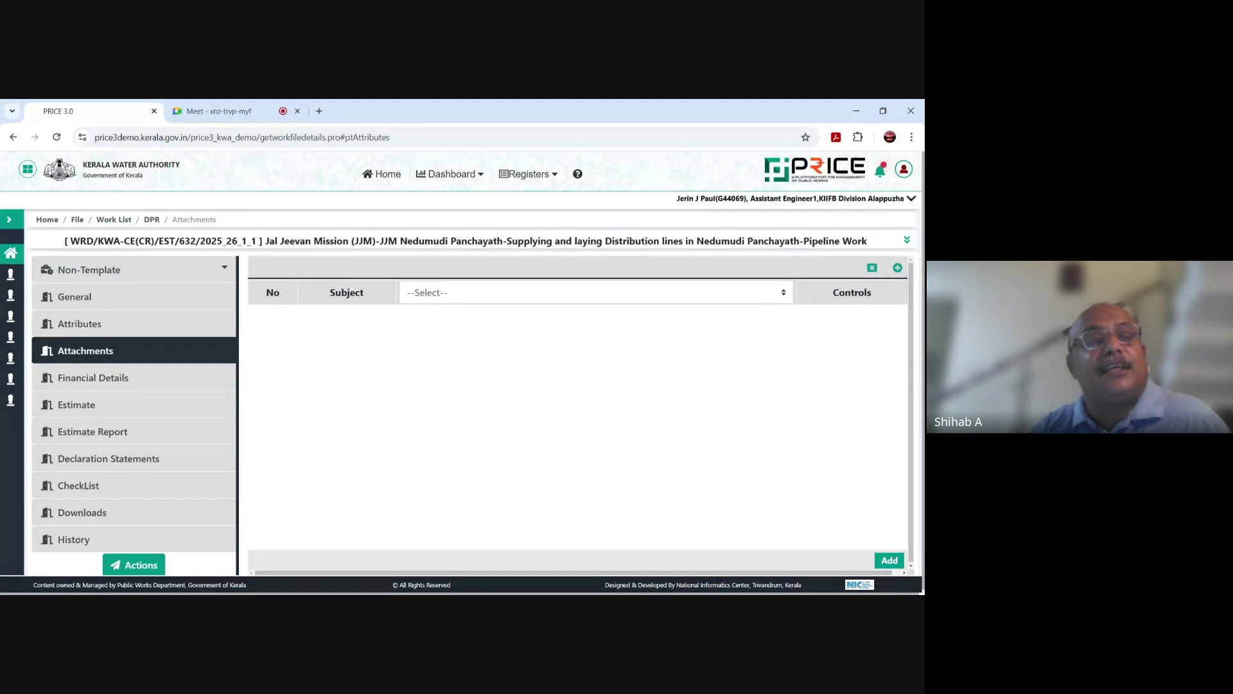
{"action": "left_click", "coordinate": [8, 221]}
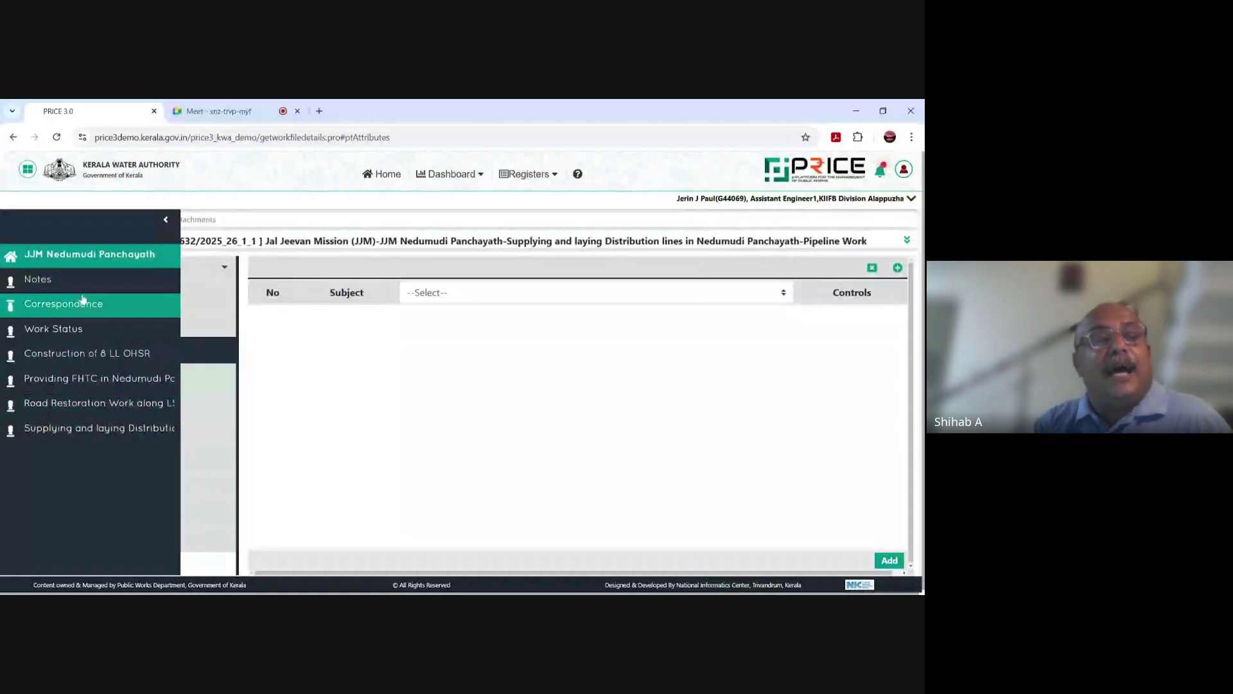
{"action": "left_click", "coordinate": [82, 286]}
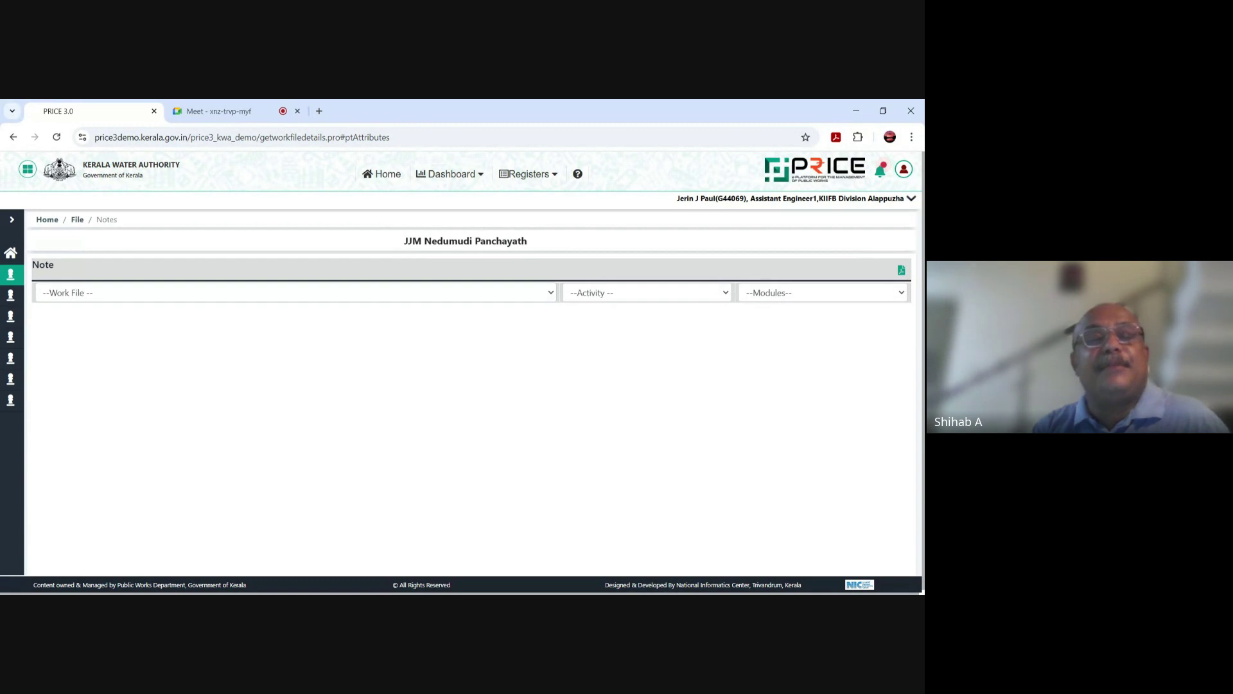
Step: Start a new correspondence in the JJM Nedumudi Panchayath file with Soil Investigation Report as its nature
{"action": "left_click", "coordinate": [15, 225]}
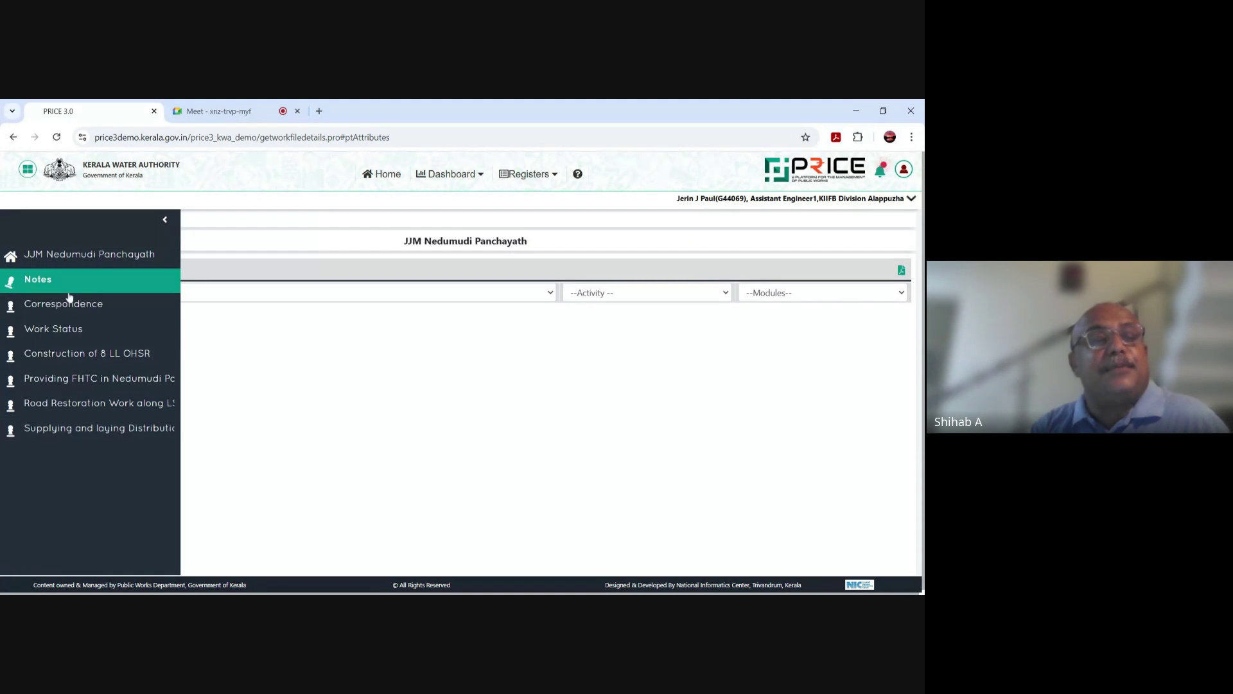
{"action": "left_click", "coordinate": [72, 310]}
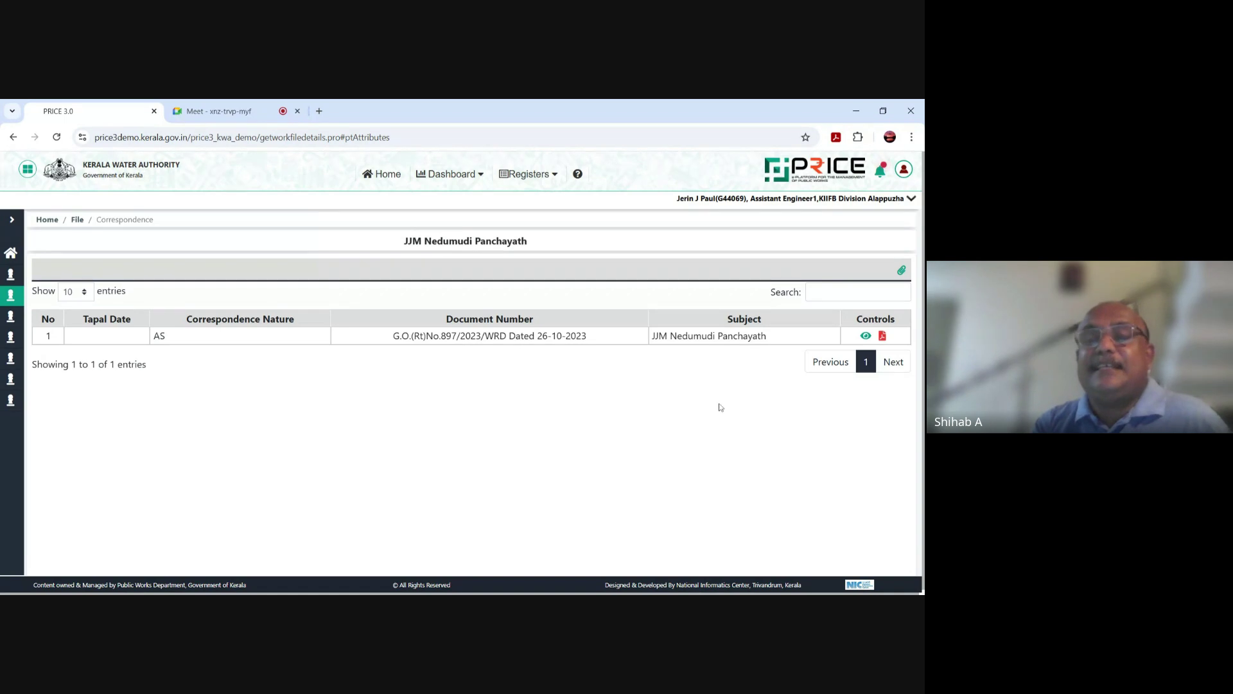
{"action": "left_click", "coordinate": [902, 271]}
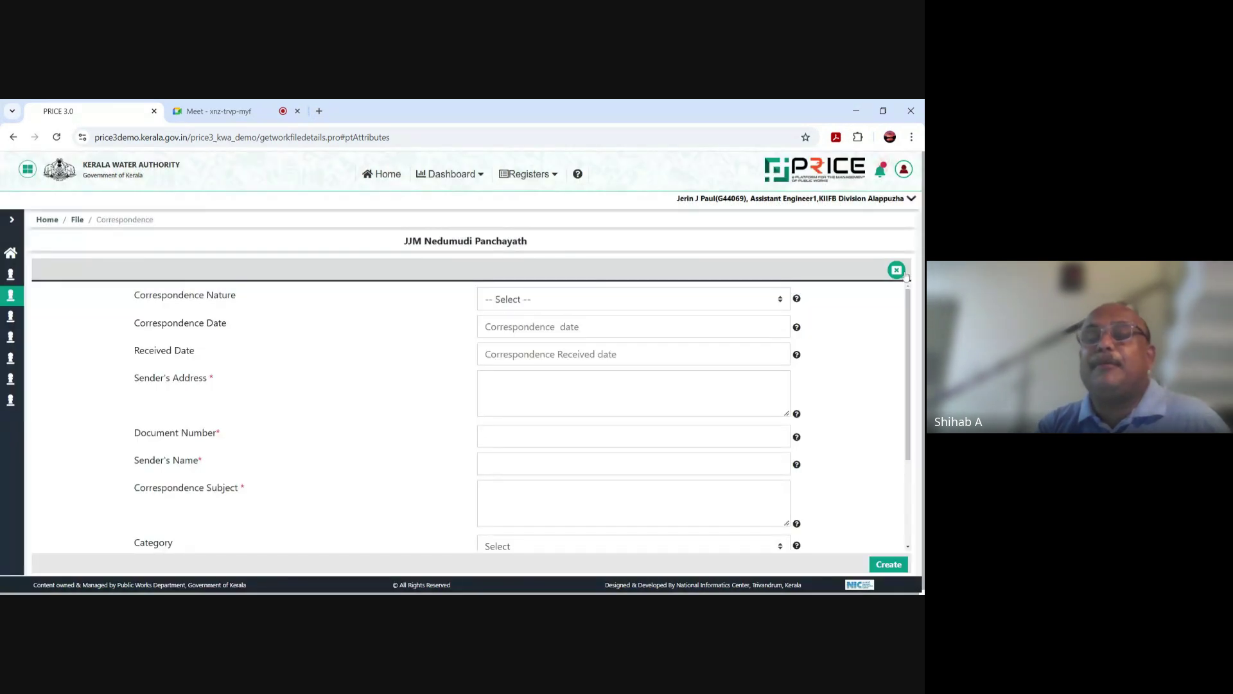
{"action": "left_click", "coordinate": [719, 308]}
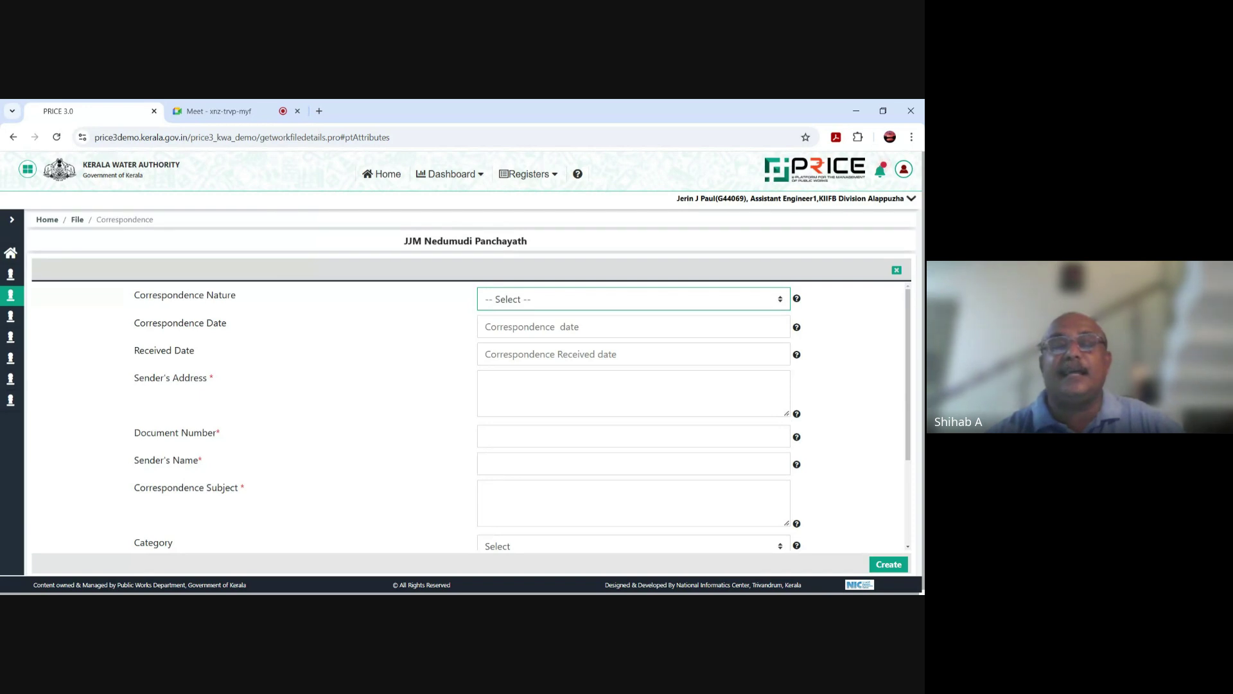
{"action": "key", "text": "Return"}
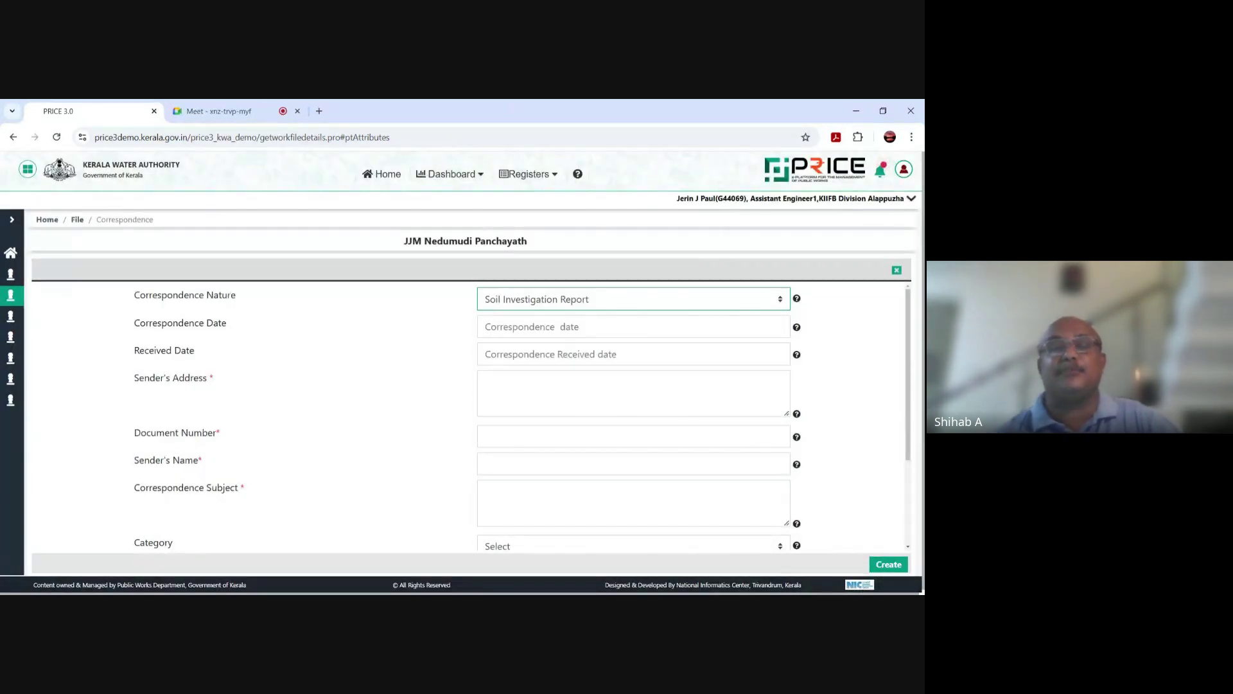
Step: Set both the correspondence date and the received date to 09-01-2025
{"action": "left_click", "coordinate": [487, 326]}
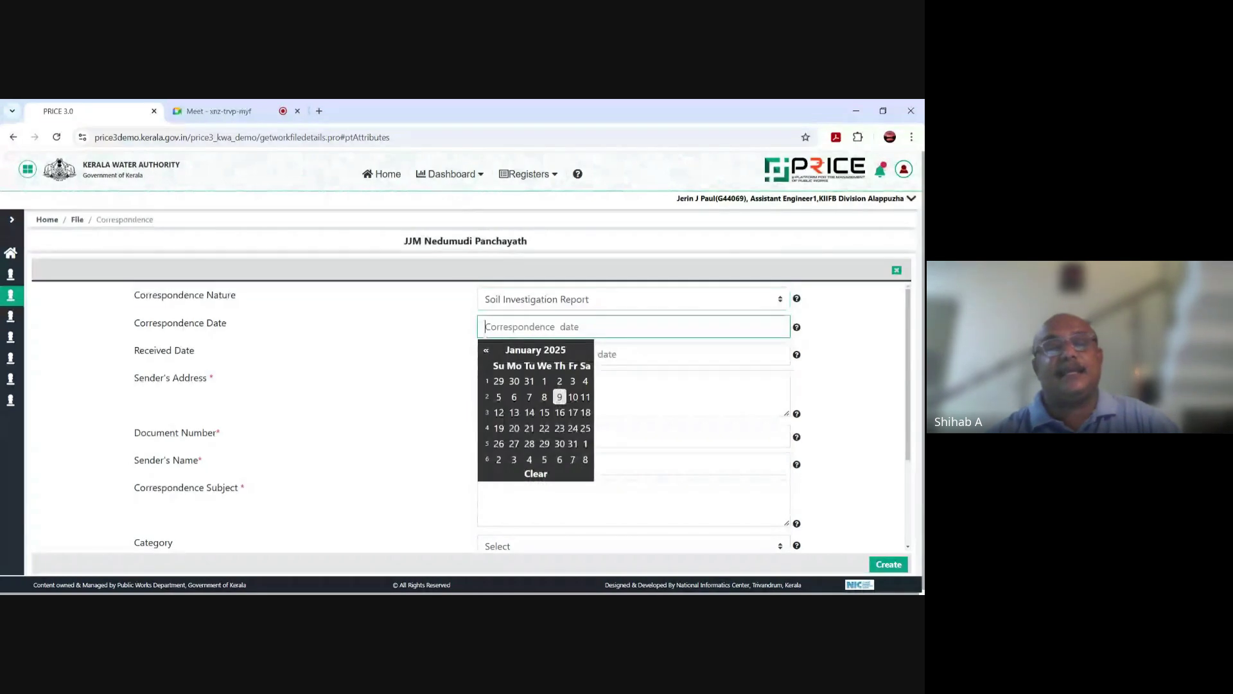
{"action": "left_click", "coordinate": [559, 396]}
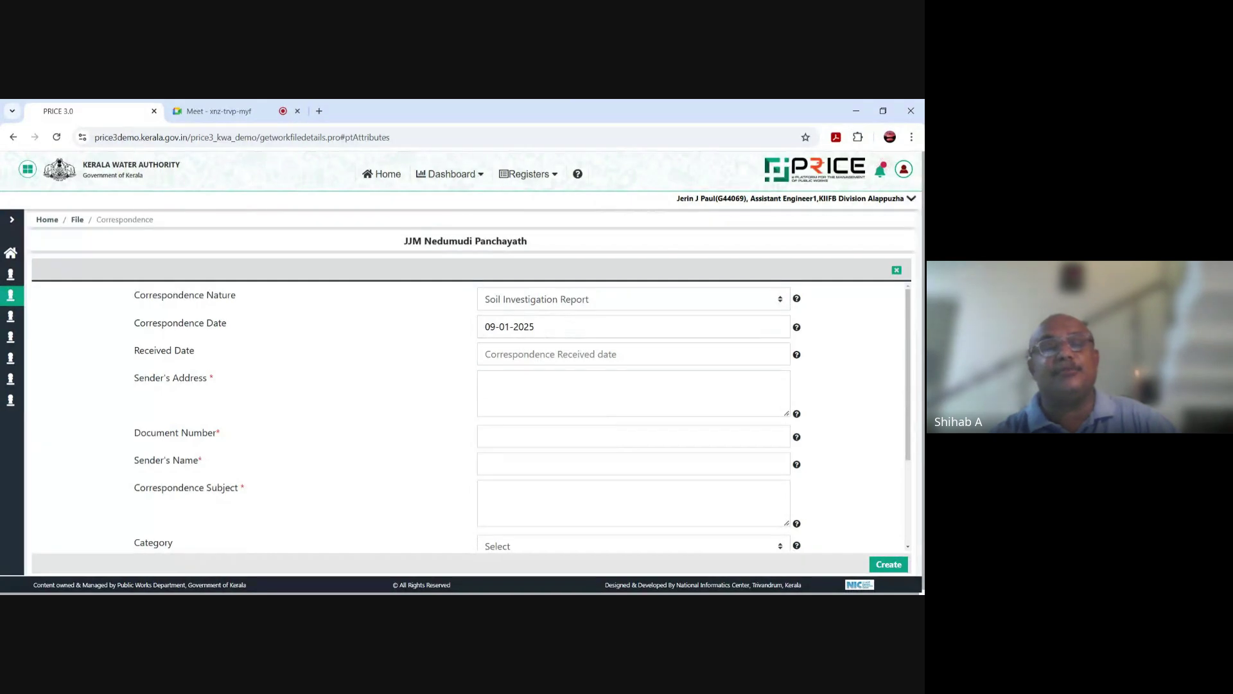
{"action": "left_click", "coordinate": [552, 353]}
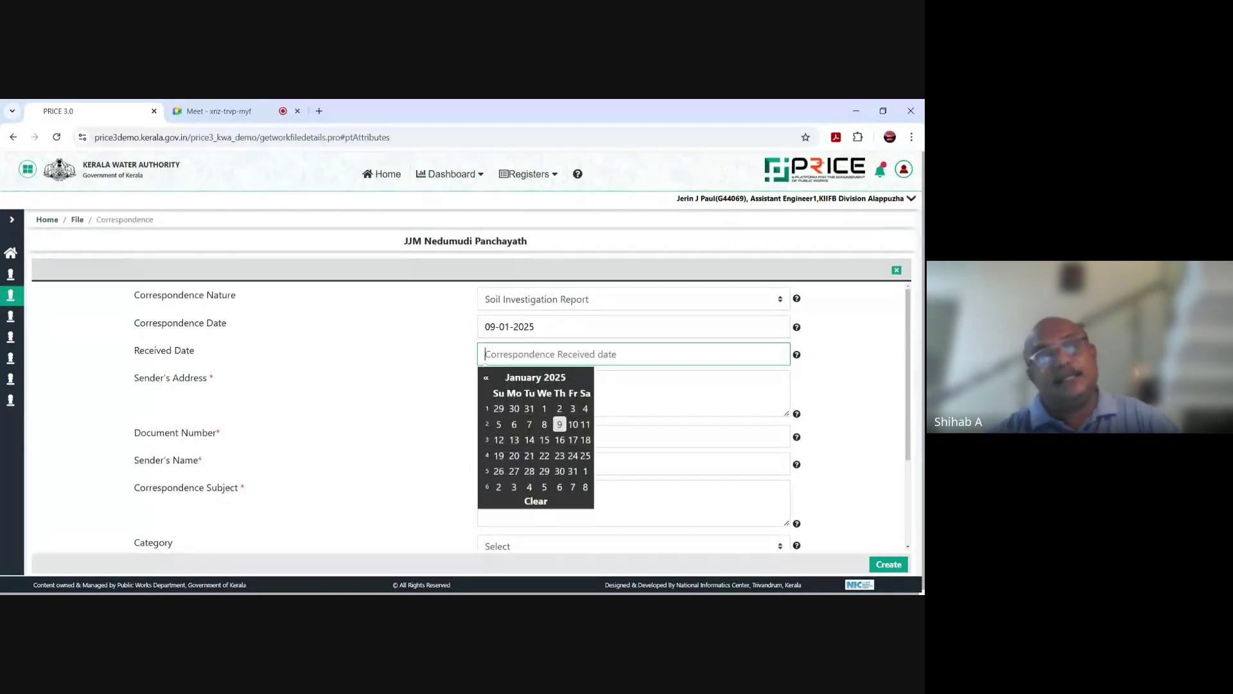
{"action": "left_click", "coordinate": [560, 424]}
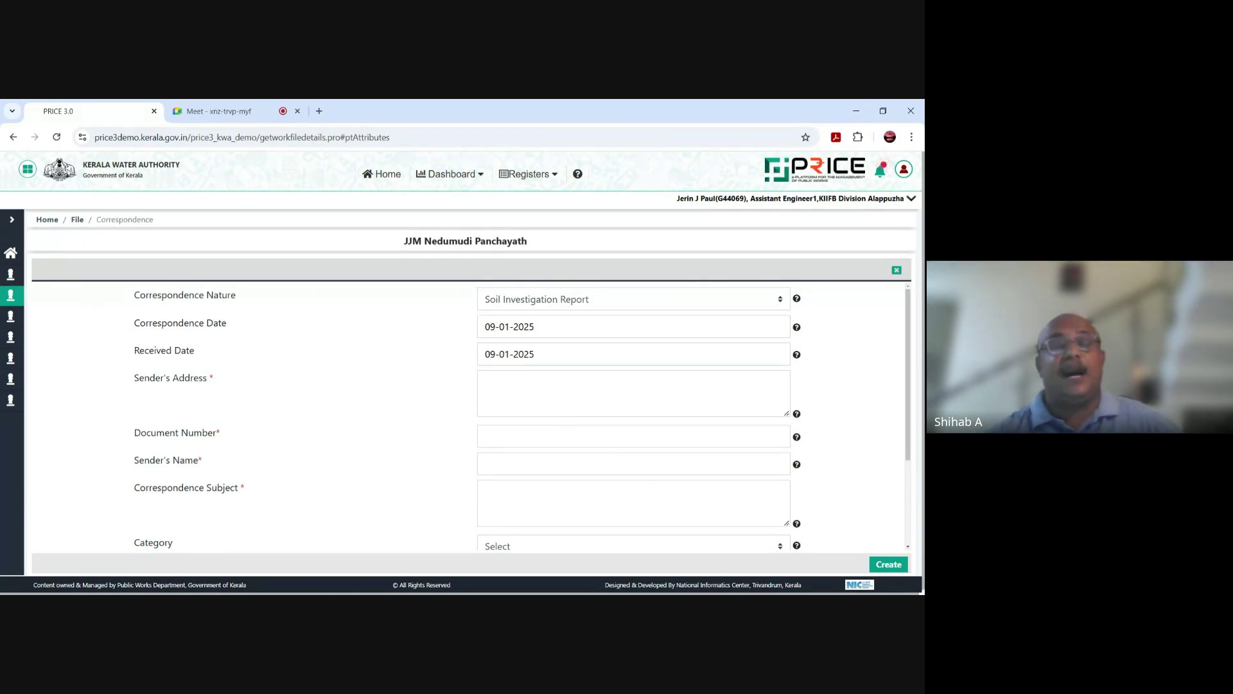
Step: Enter AE as the sender's address and sender's name, and 1 as the document number
{"action": "type", "text": "AE"}
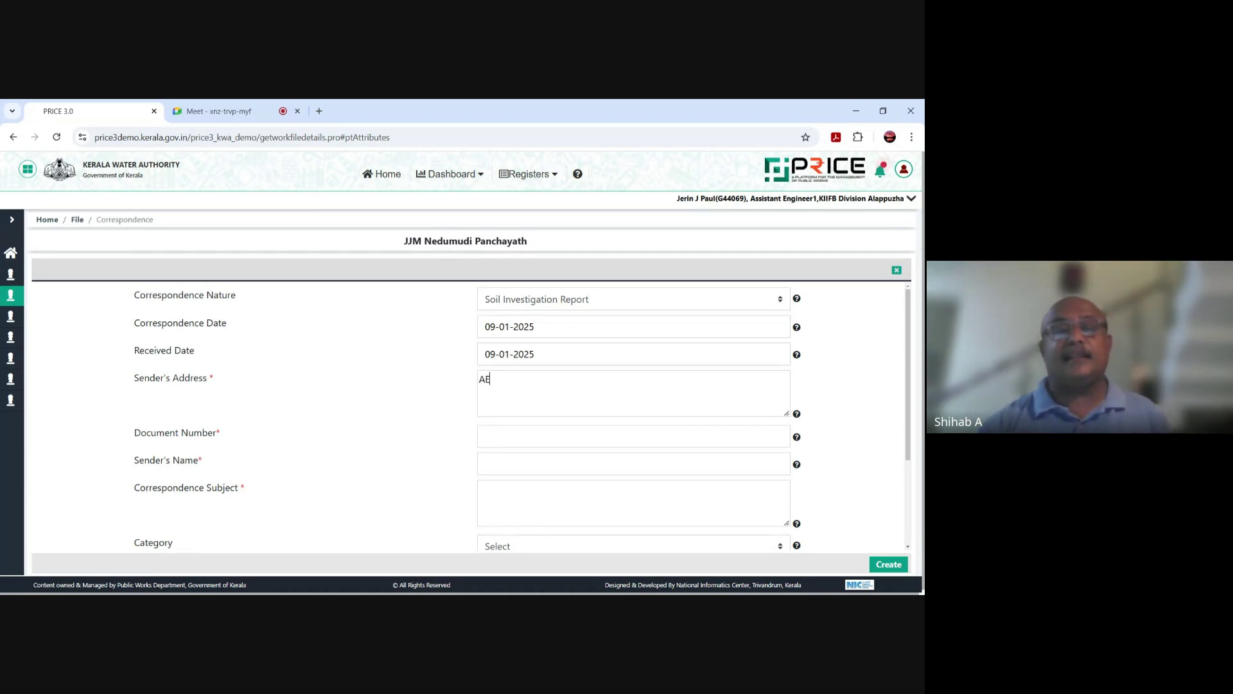
{"action": "left_click", "coordinate": [633, 436]}
{"action": "type", "text": "1"}
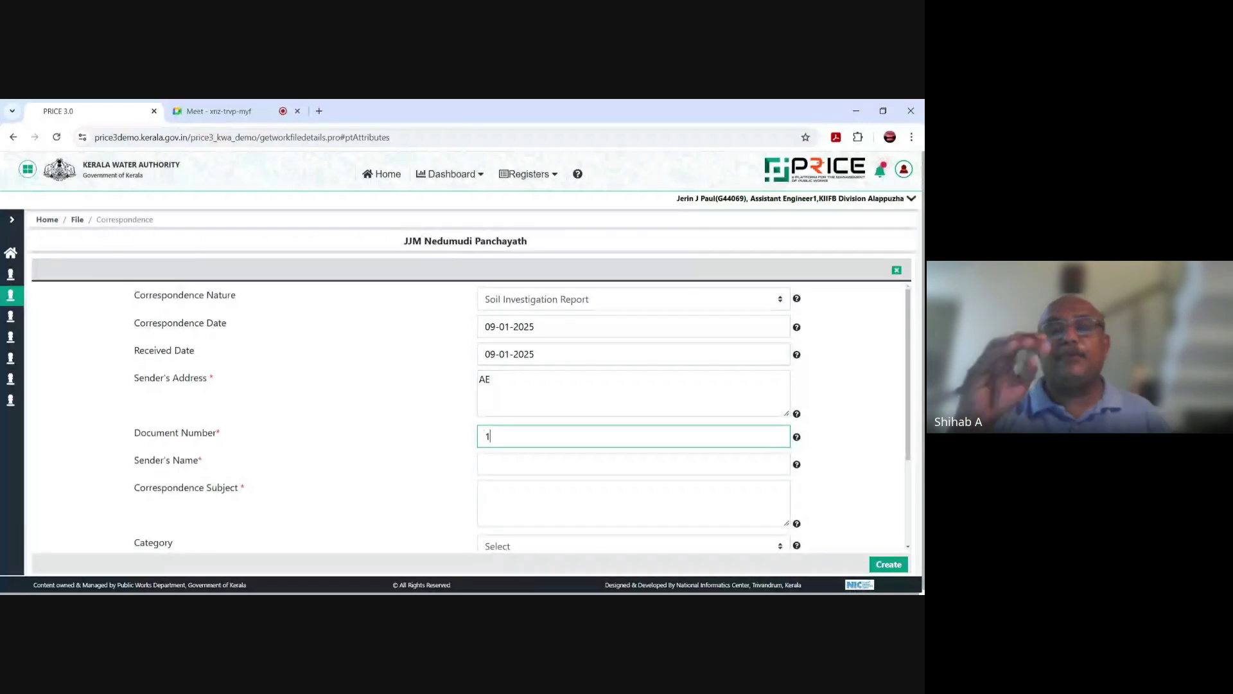
{"action": "left_click", "coordinate": [633, 463]}
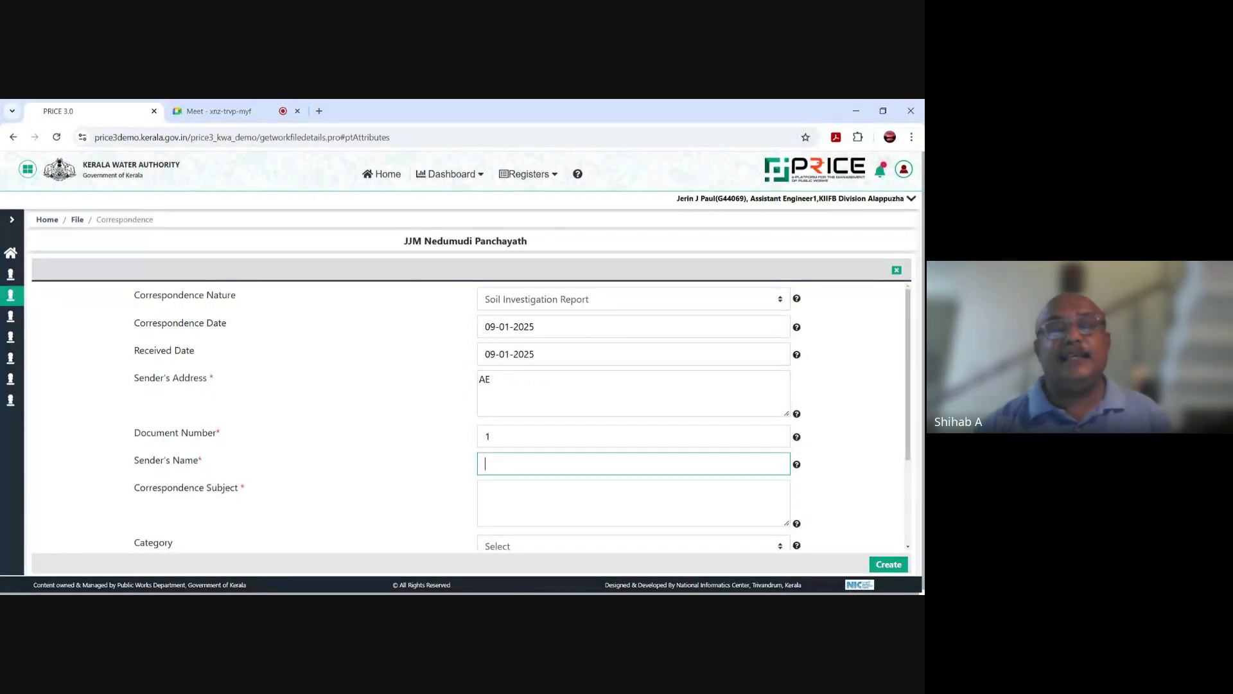
{"action": "type", "text": "AE"}
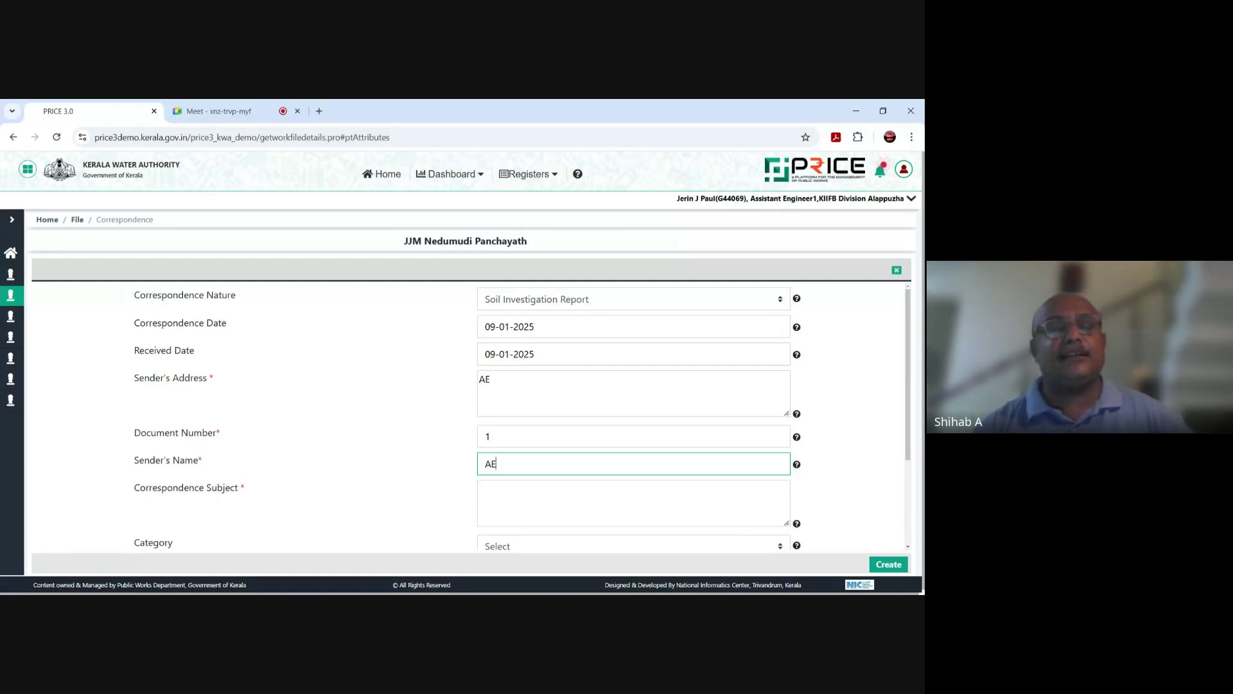
Step: Give the correspondence the subject "Trial Pit Details" and the category Others
{"action": "scroll", "coordinate": [468, 416], "scroll_direction": "down", "scroll_amount": 1}
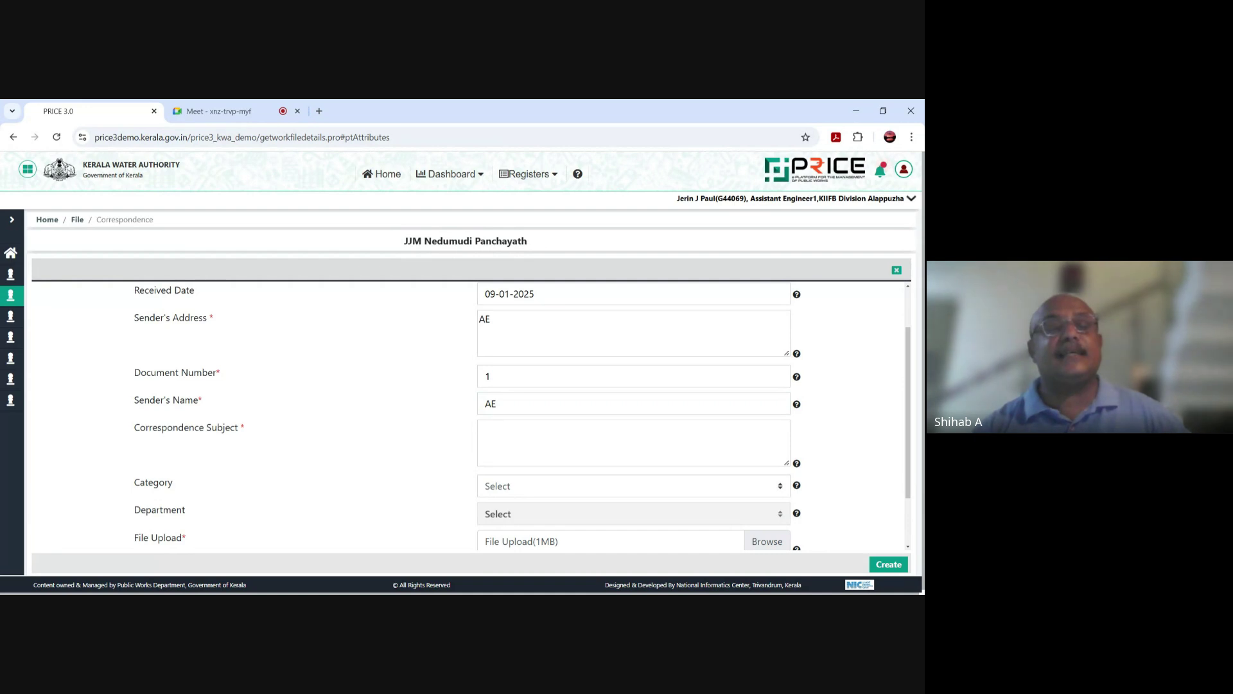
{"action": "left_click", "coordinate": [488, 431]}
{"action": "type", "text": "Trial Pit Details"}
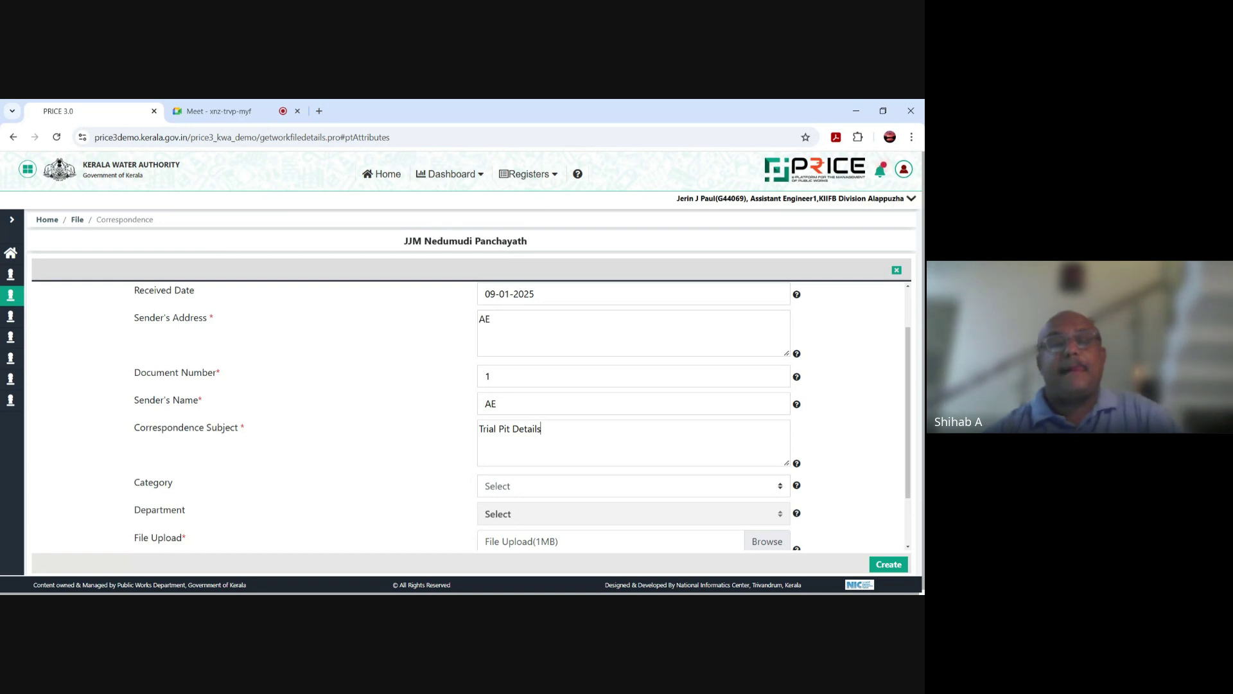
{"action": "left_click", "coordinate": [551, 489]}
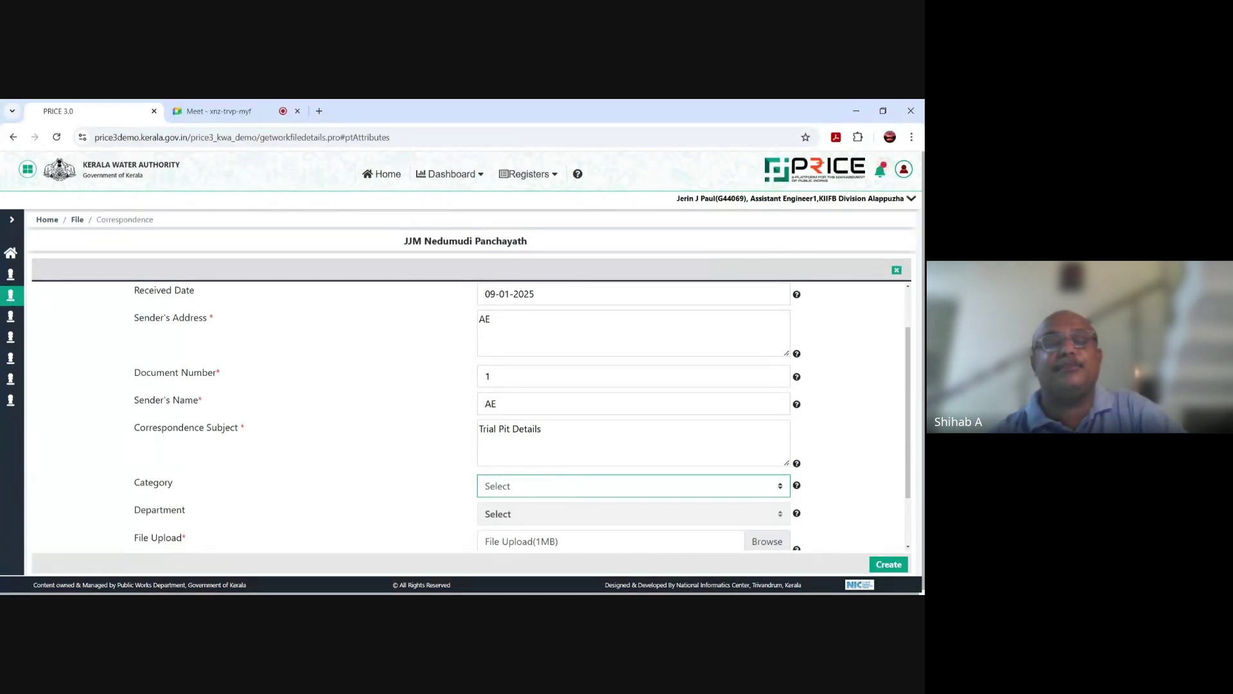
{"action": "key", "text": "o"}
{"action": "scroll", "coordinate": [542, 462], "scroll_direction": "down", "scroll_amount": 1}
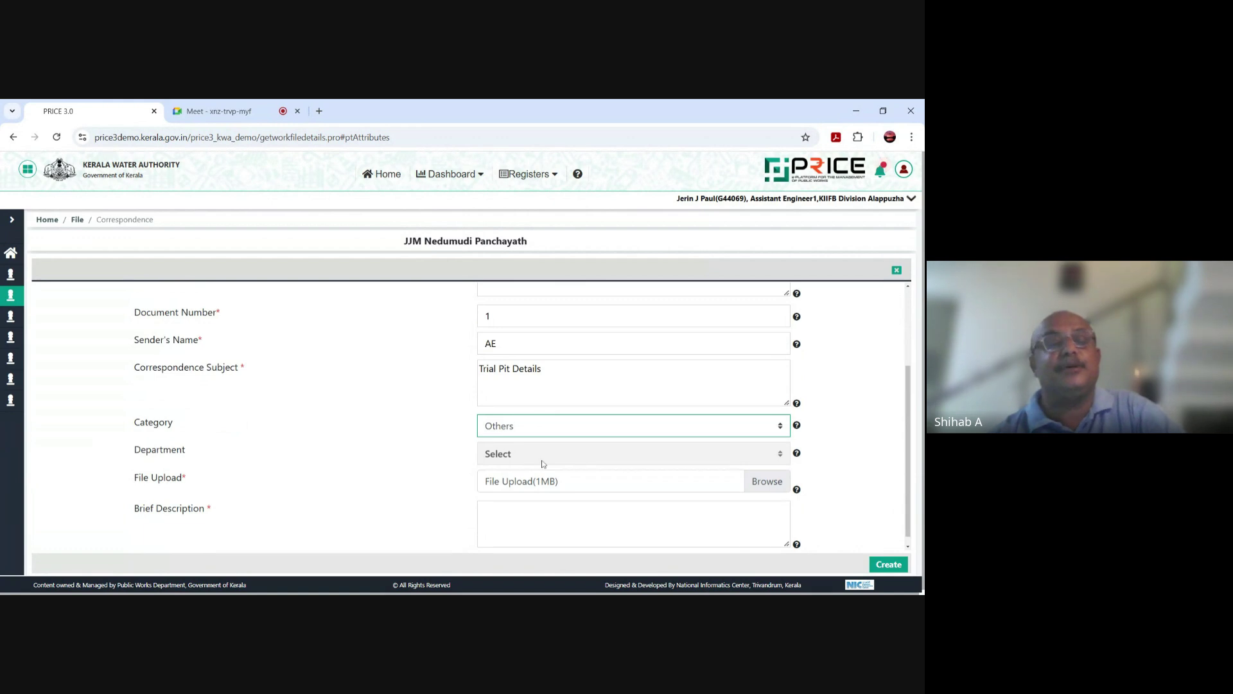
Step: Attach img20250109_07444410.pdf, add the brief description "Trial pit details", and create the correspondence
{"action": "left_click", "coordinate": [761, 485]}
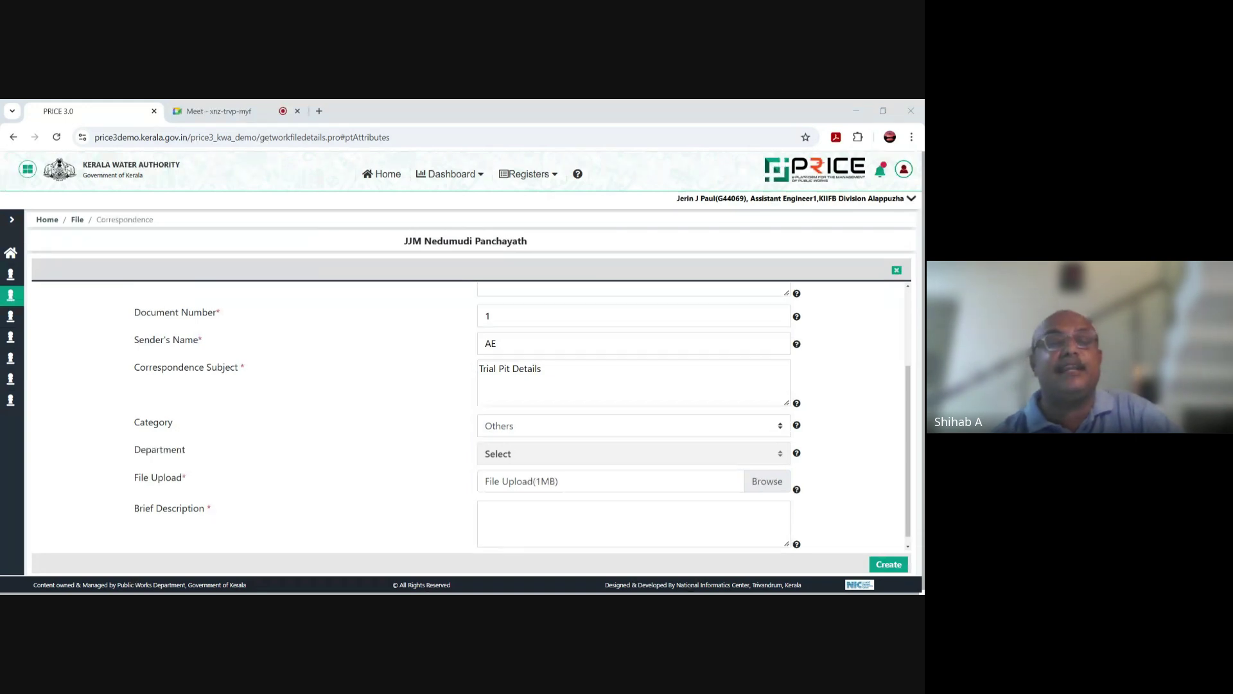
{"action": "key", "text": "Escape"}
{"action": "key", "text": "Return"}
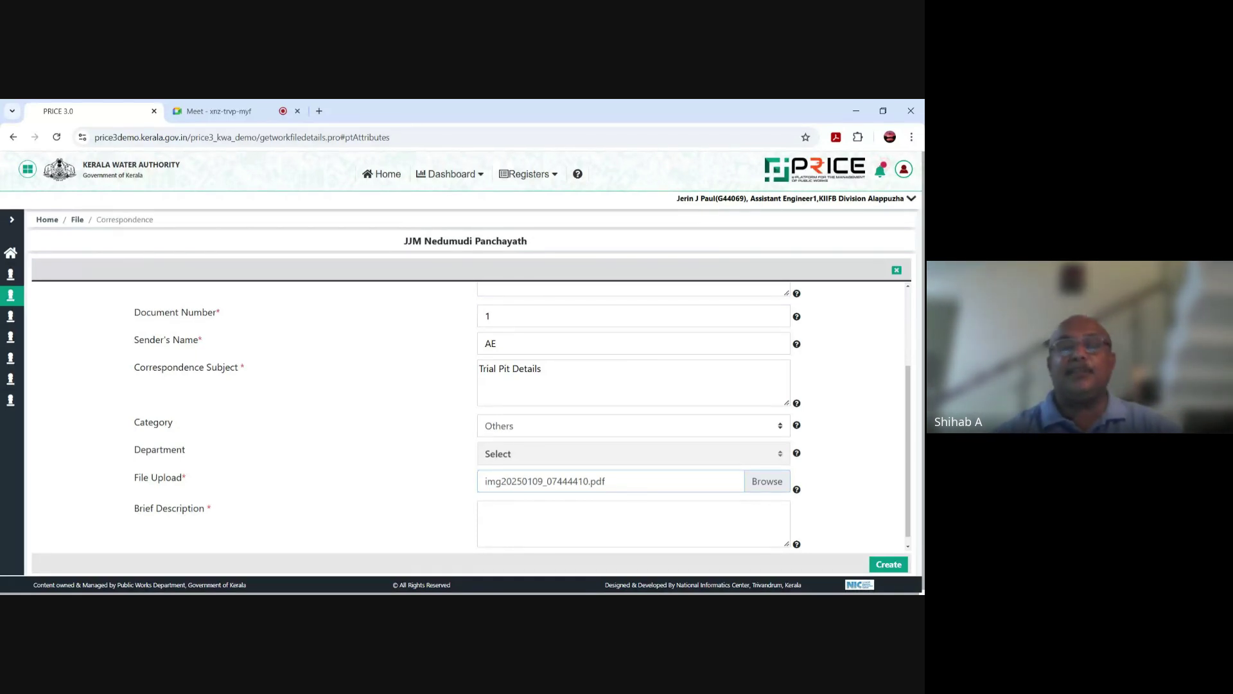
{"action": "type", "text": "Trial pit details"}
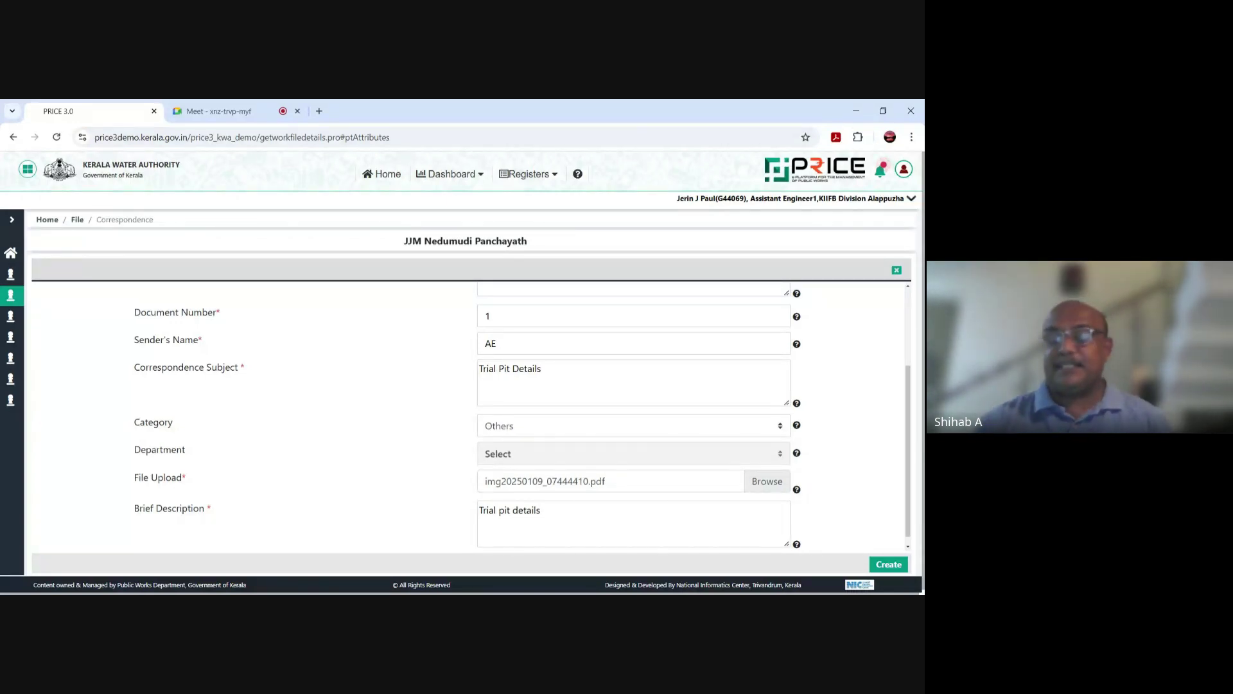
{"action": "left_click", "coordinate": [889, 565]}
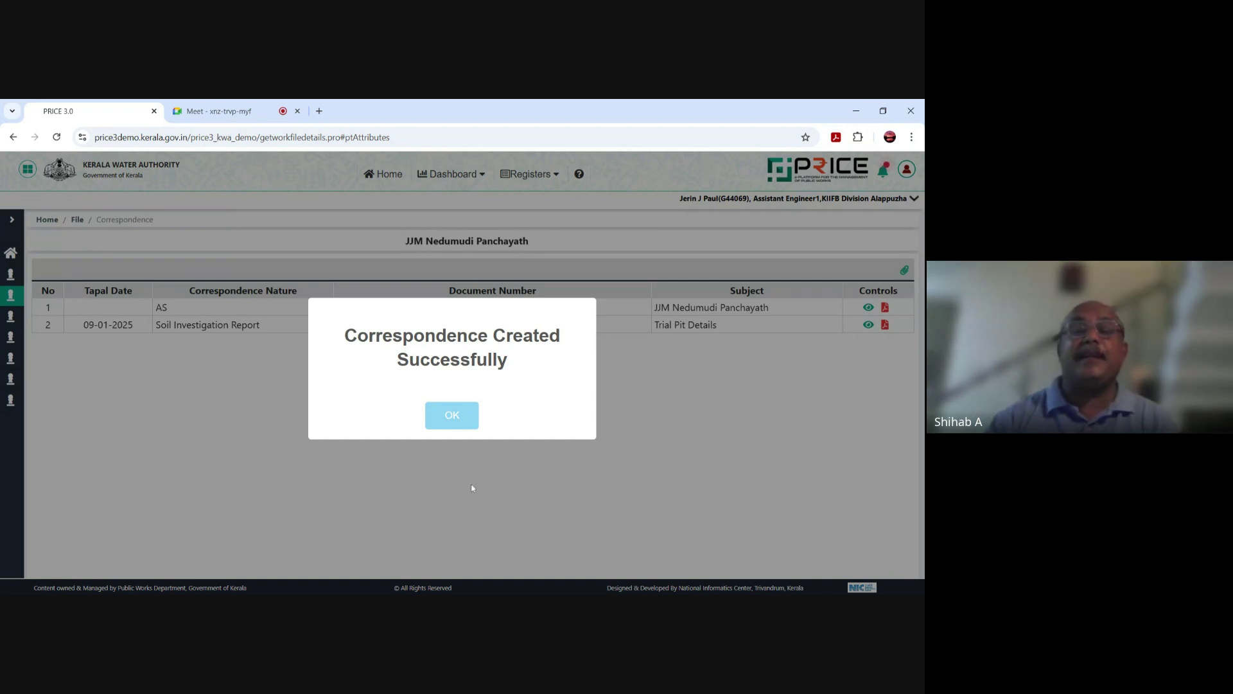
{"action": "left_click", "coordinate": [454, 416]}
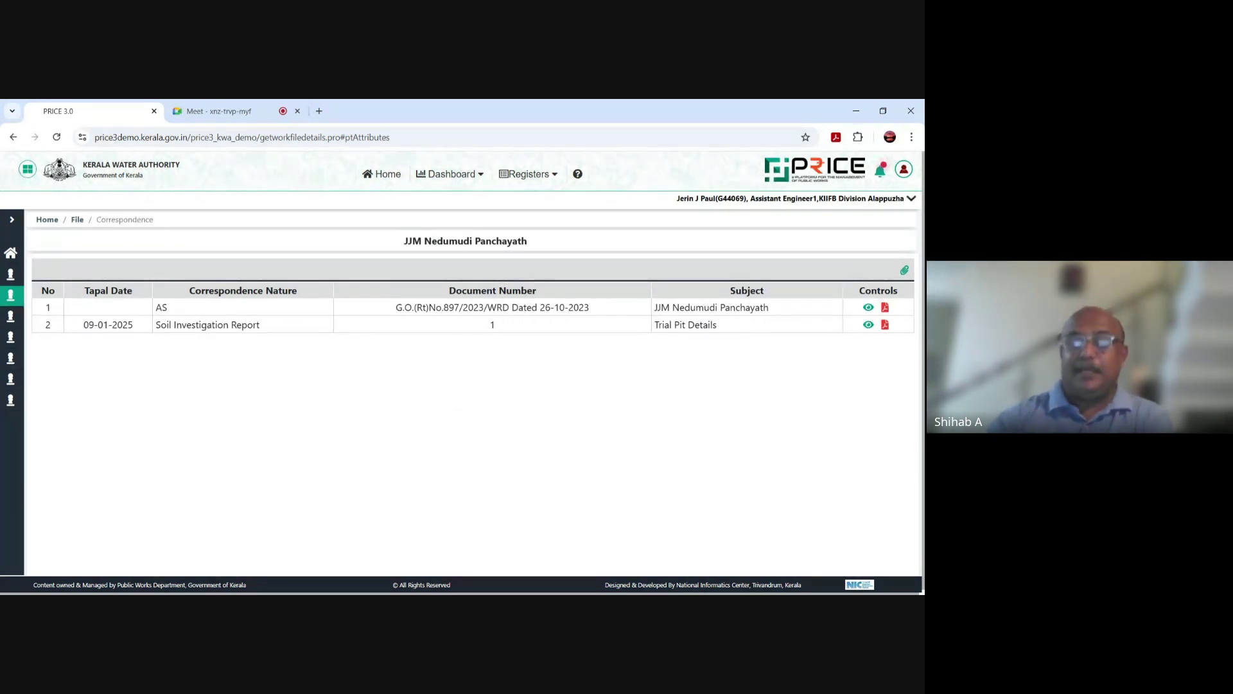
Step: Review the fields of a blank correspondence form and return to the file's correspondence list without creating anything
{"action": "left_click", "coordinate": [904, 270]}
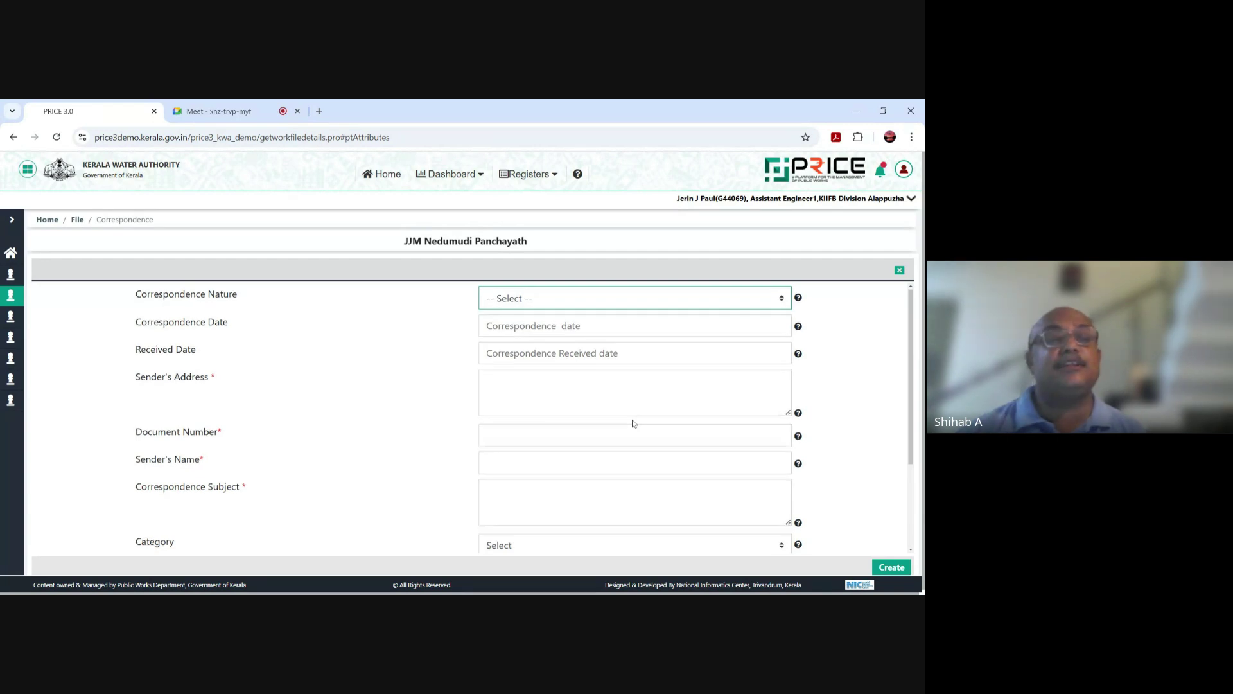
{"action": "scroll", "coordinate": [632, 423], "scroll_direction": "down", "scroll_amount": 2}
{"action": "mouse_move", "coordinate": [16, 273]}
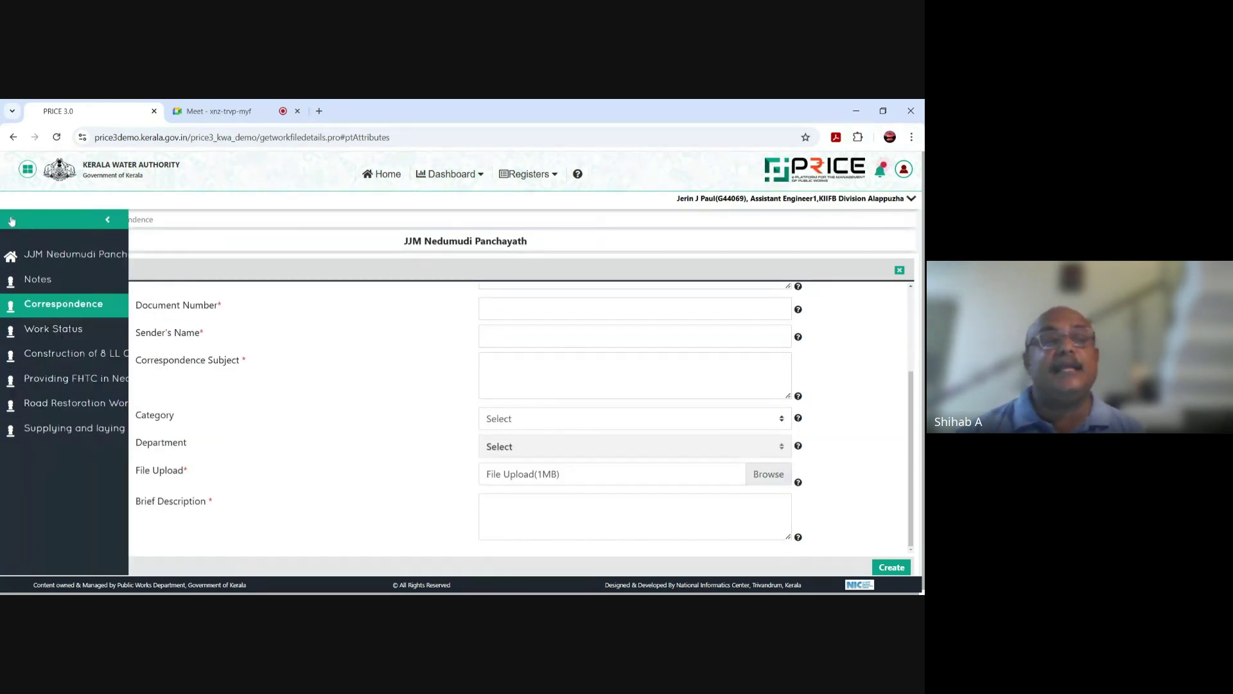
{"action": "left_click", "coordinate": [52, 306]}
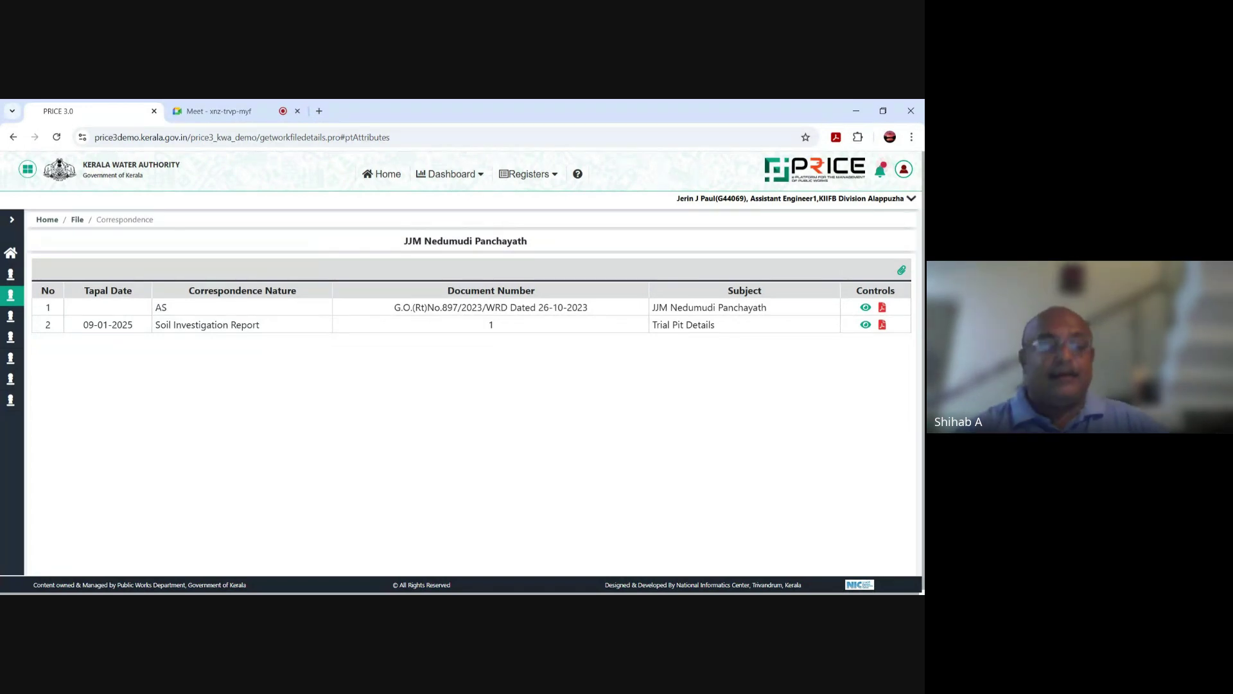
Step: Try to open the Supplying and laying Distribution lines work directly from the file's correspondence page
{"action": "left_click", "coordinate": [8, 220]}
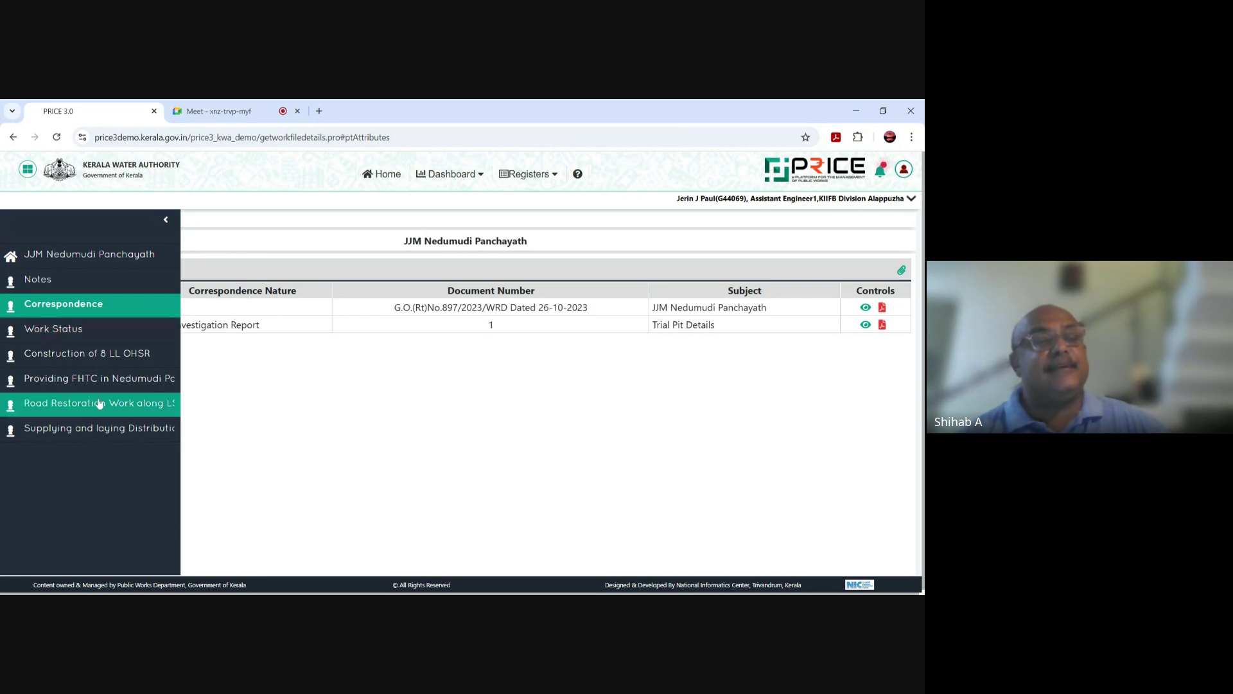
{"action": "left_click", "coordinate": [108, 431]}
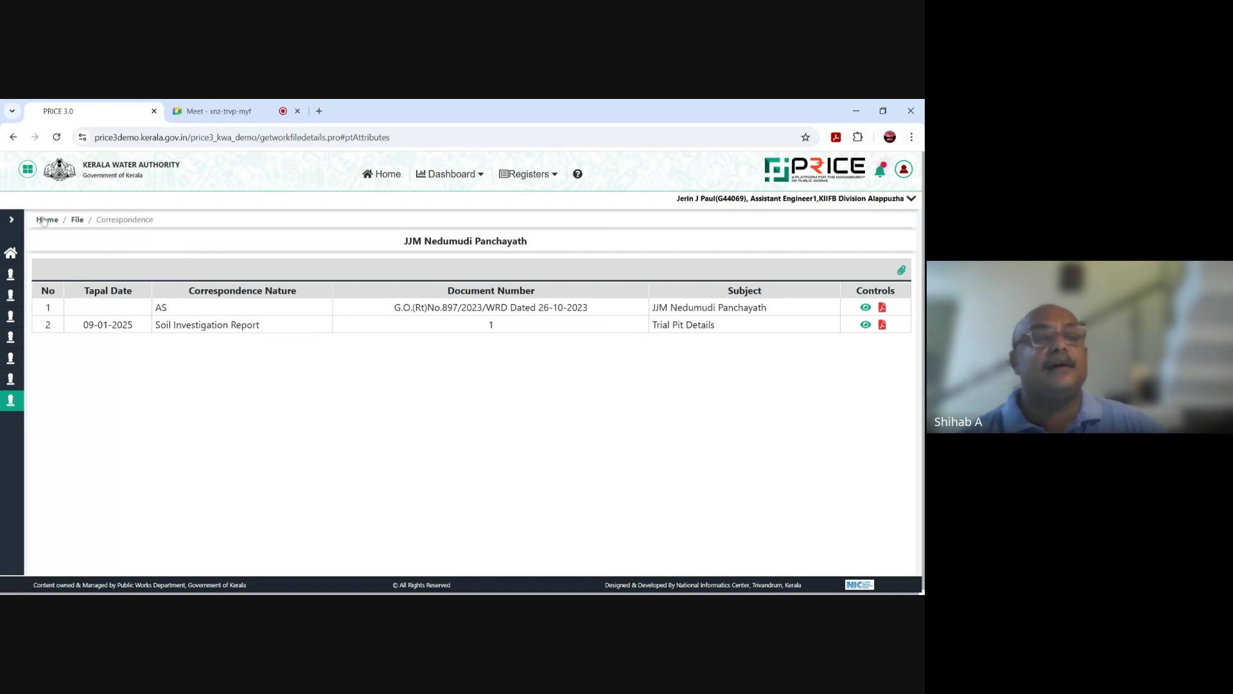
{"action": "left_click", "coordinate": [13, 220]}
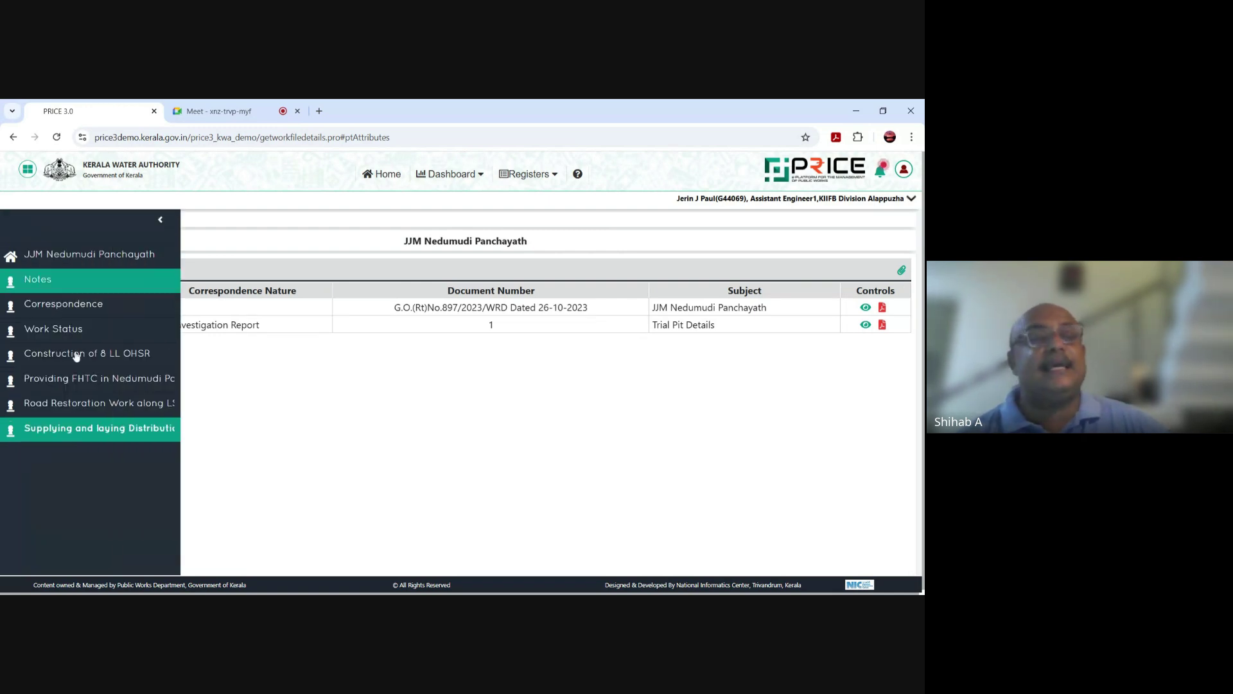
{"action": "left_click", "coordinate": [75, 435]}
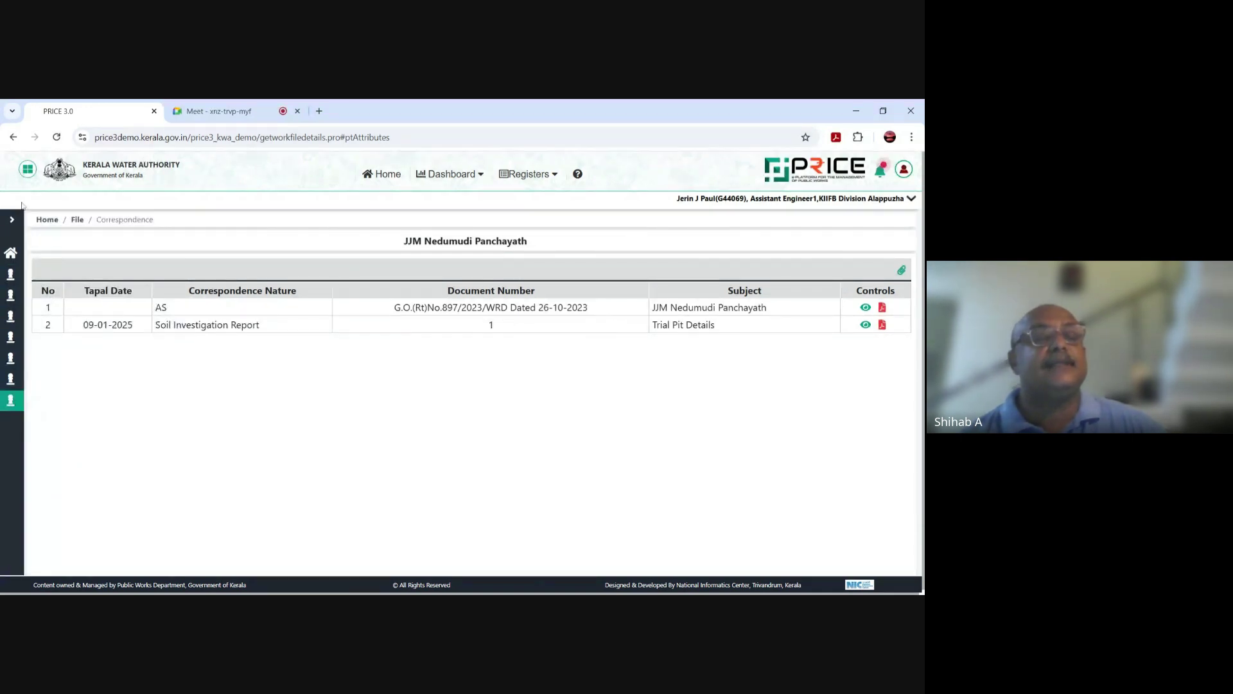
{"action": "left_click", "coordinate": [13, 220]}
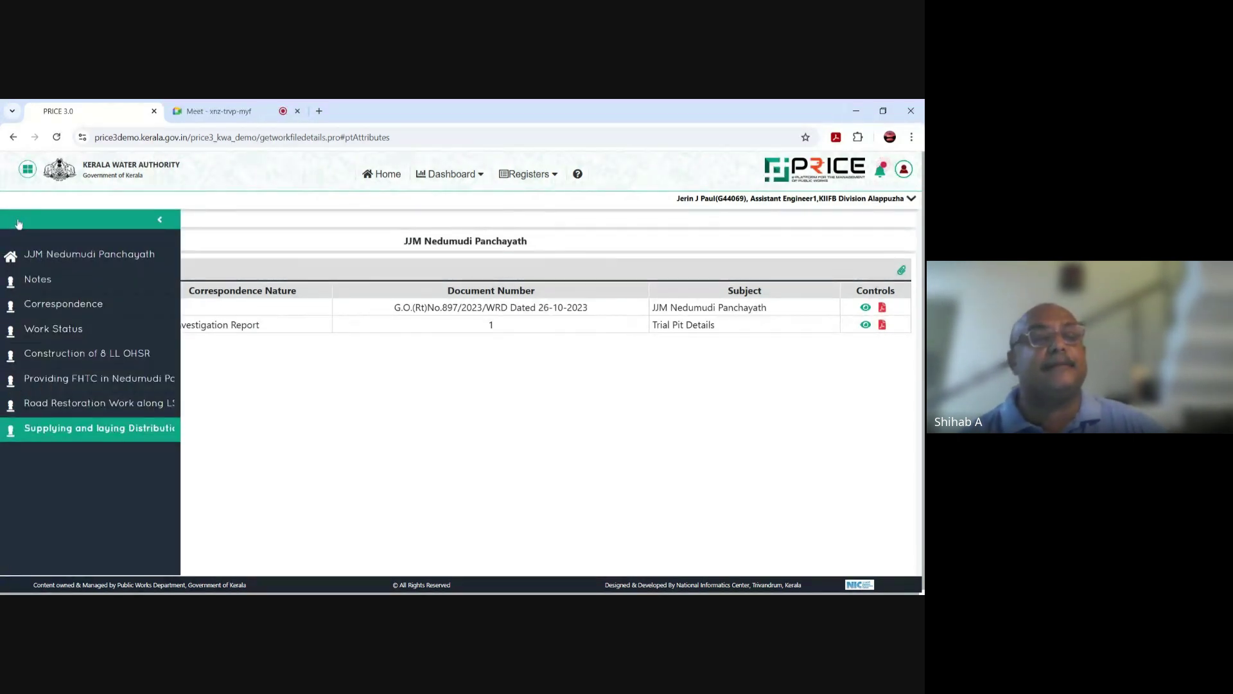
{"action": "left_click", "coordinate": [38, 224]}
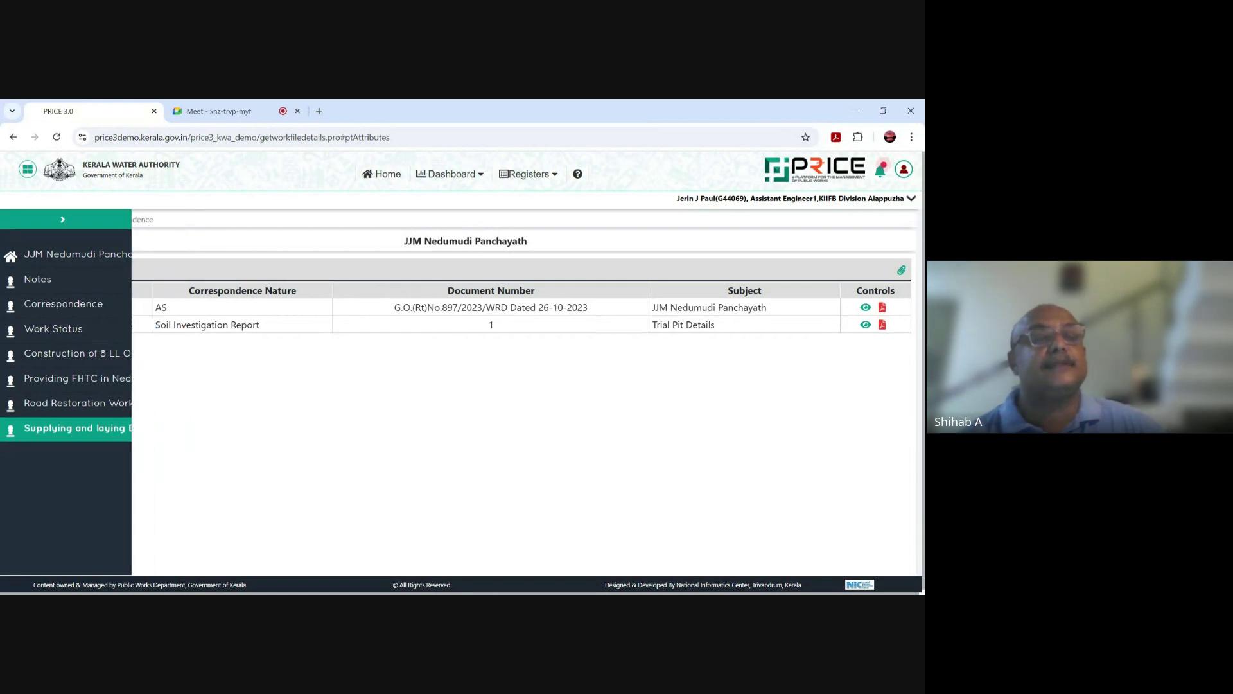
Step: Open the draft estimate for supplying and laying distribution lines in Nedumudi Panchayath from the generic inbox
{"action": "left_click", "coordinate": [47, 221]}
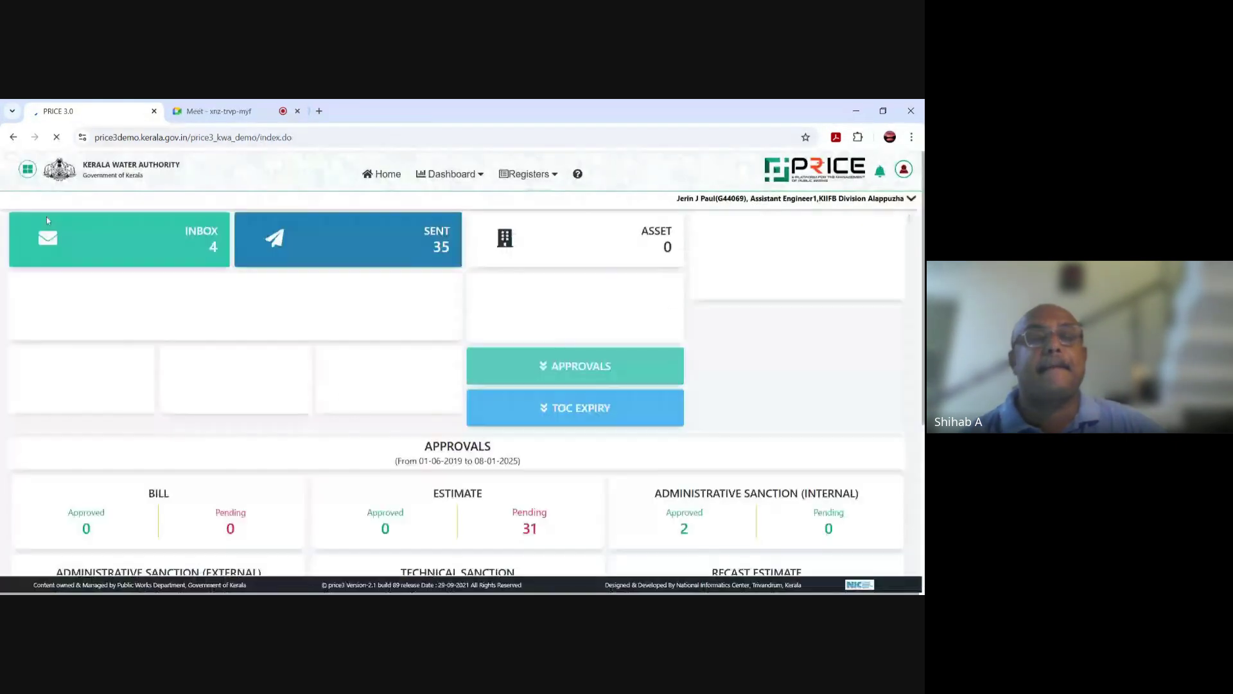
{"action": "left_click", "coordinate": [193, 242]}
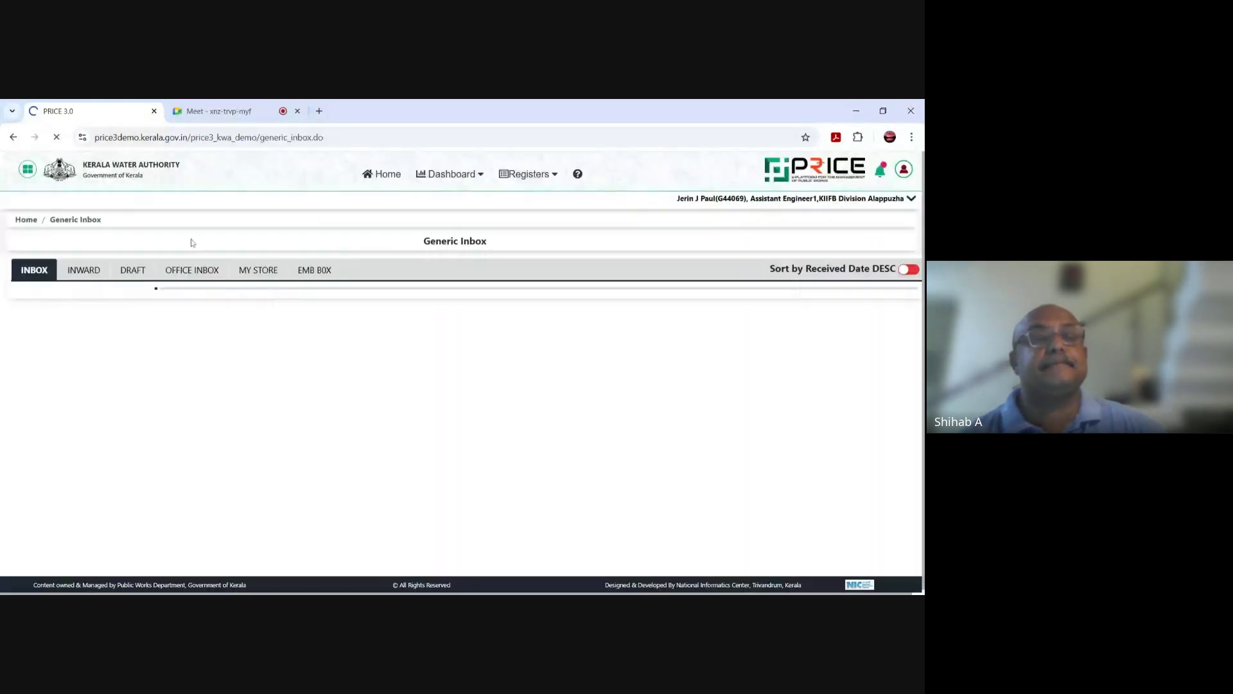
{"action": "left_click", "coordinate": [129, 273]}
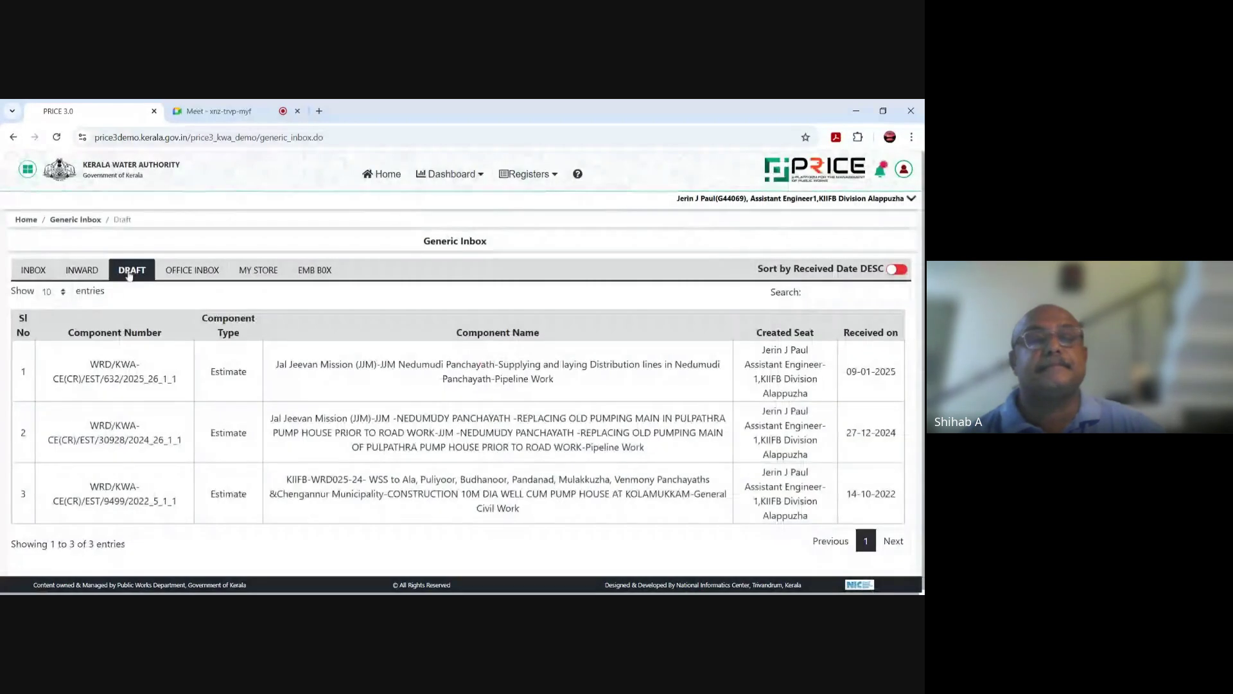
{"action": "left_click", "coordinate": [463, 385]}
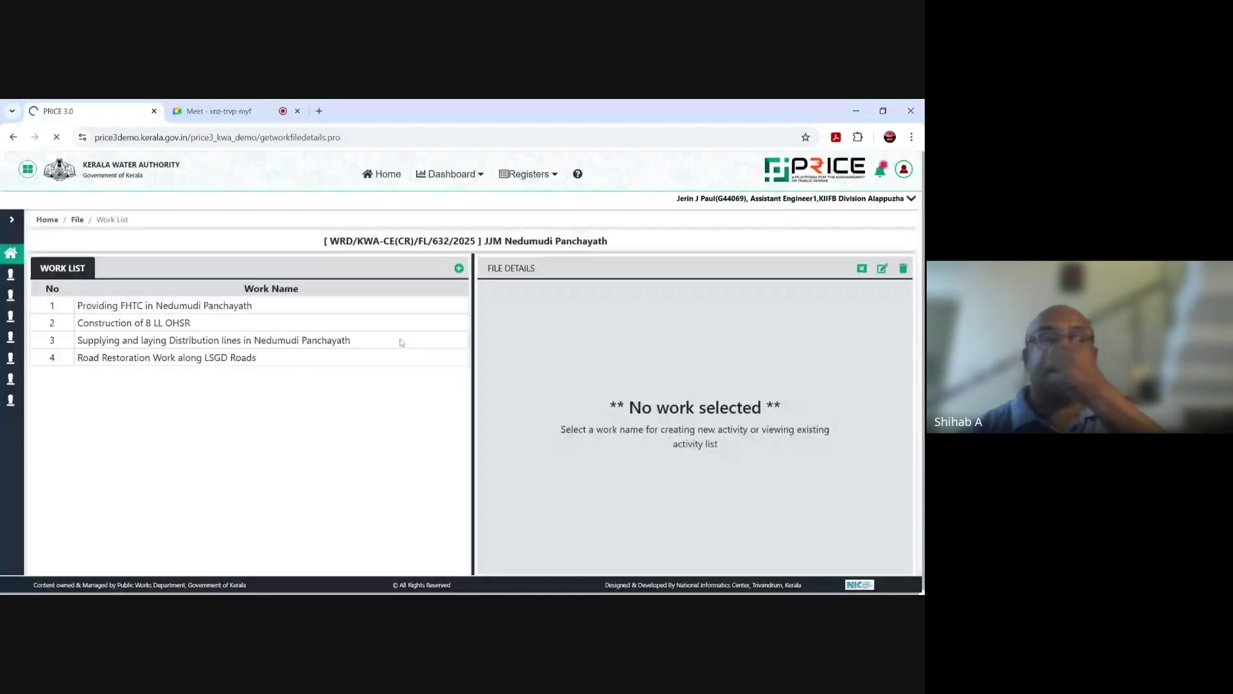
{"action": "left_click", "coordinate": [400, 343]}
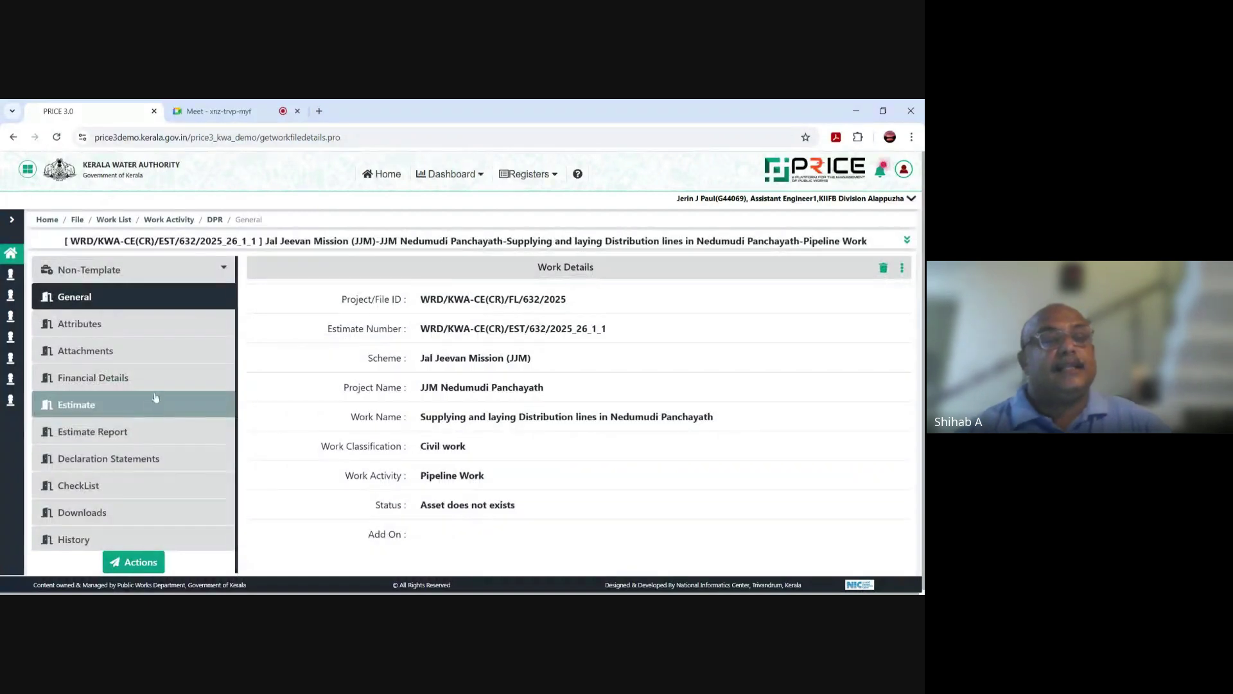
Step: Add the Trial Pit Details soil investigation report to the estimate's attachments
{"action": "left_click", "coordinate": [137, 352]}
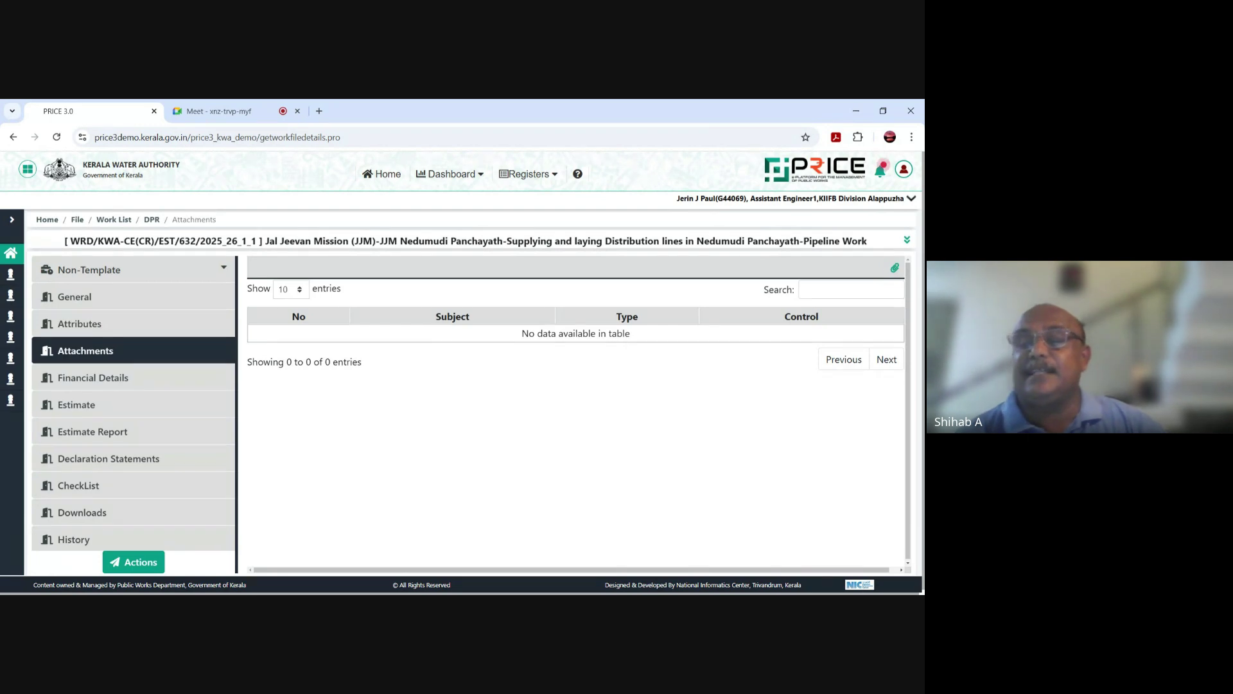
{"action": "left_click", "coordinate": [896, 268]}
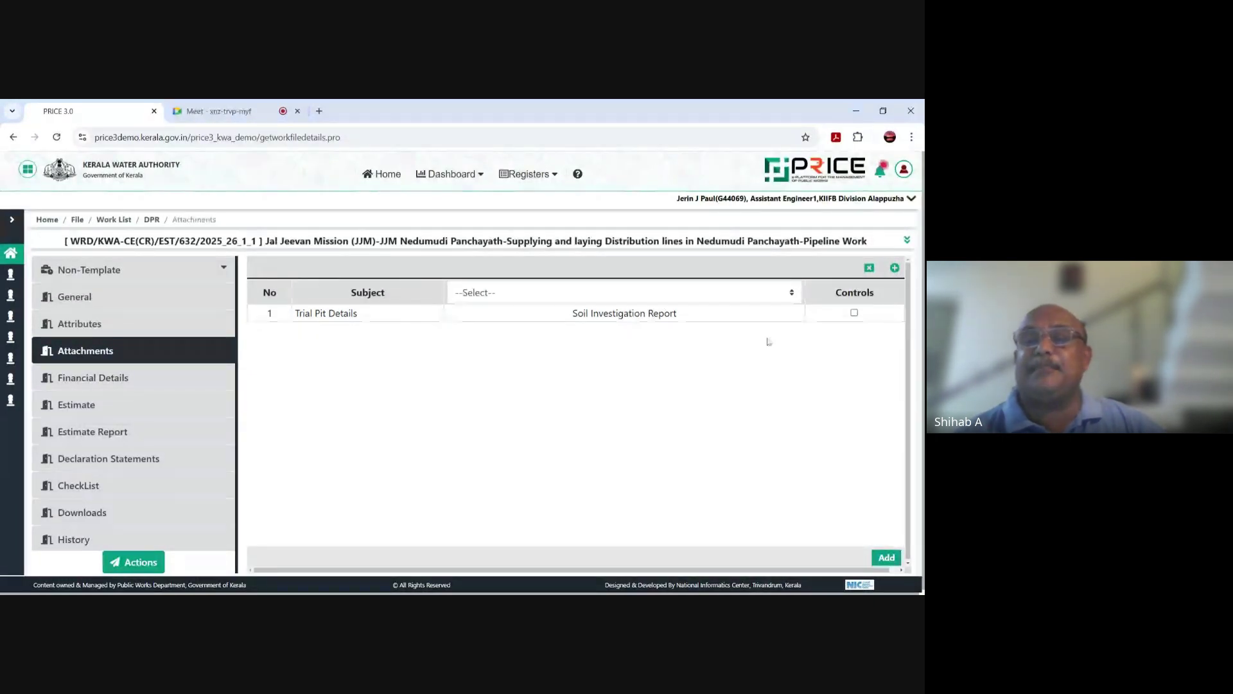
{"action": "left_click", "coordinate": [854, 313]}
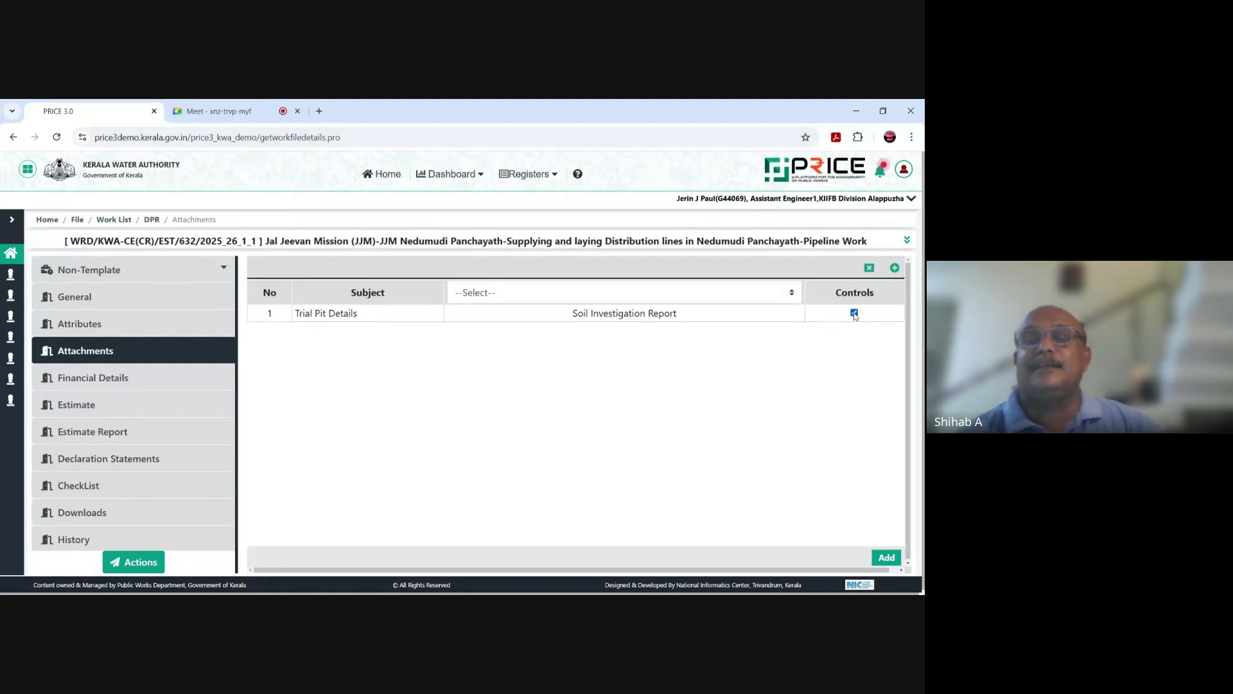
{"action": "left_click", "coordinate": [887, 558]}
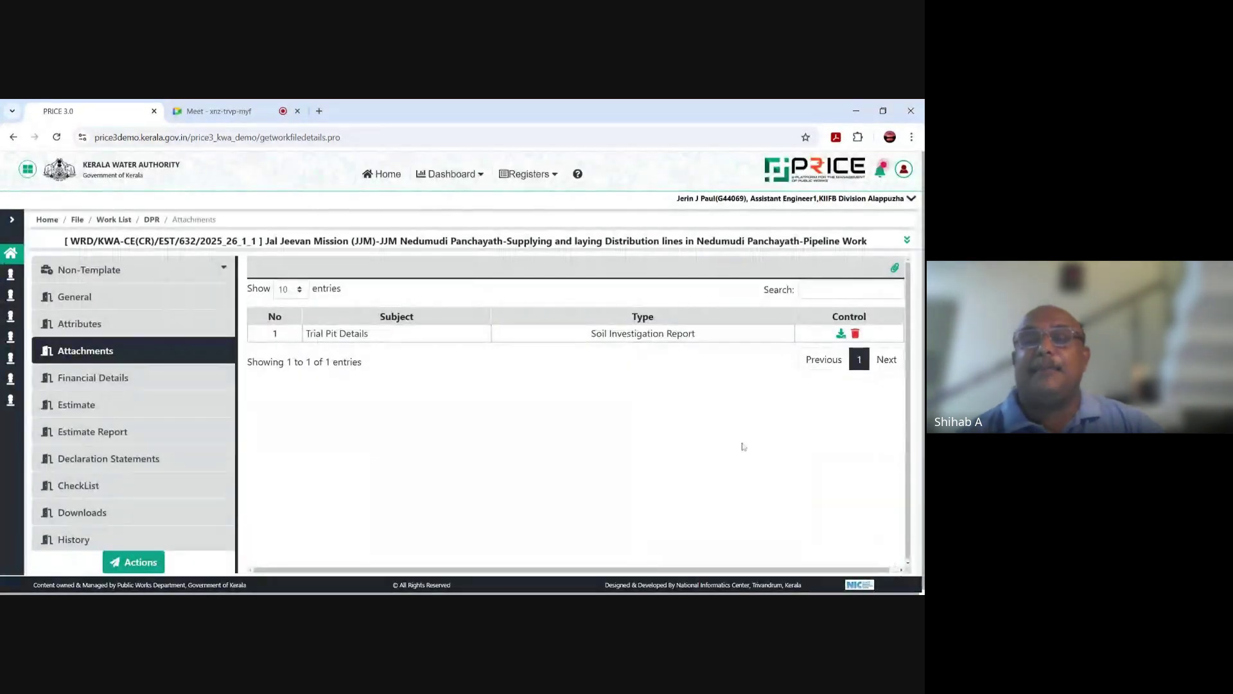
Step: Examine the correspondence and document type choices available for adding another attachment to the estimate
{"action": "left_click", "coordinate": [894, 268]}
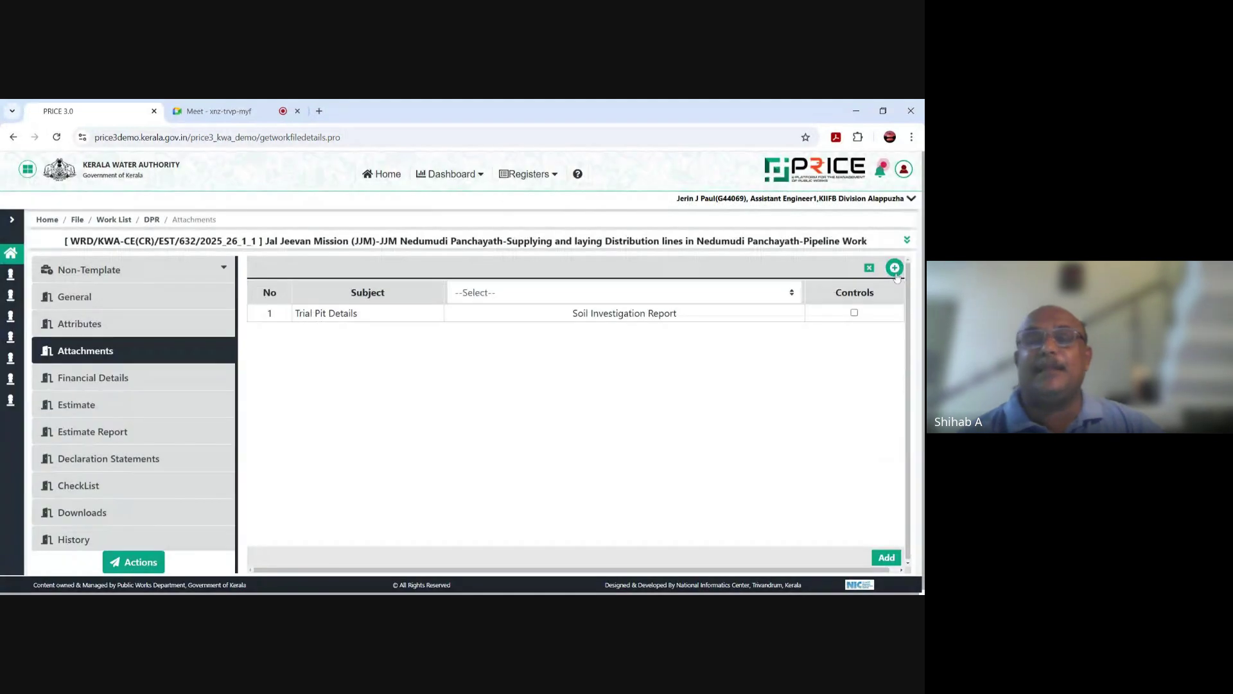
{"action": "left_click", "coordinate": [791, 293]}
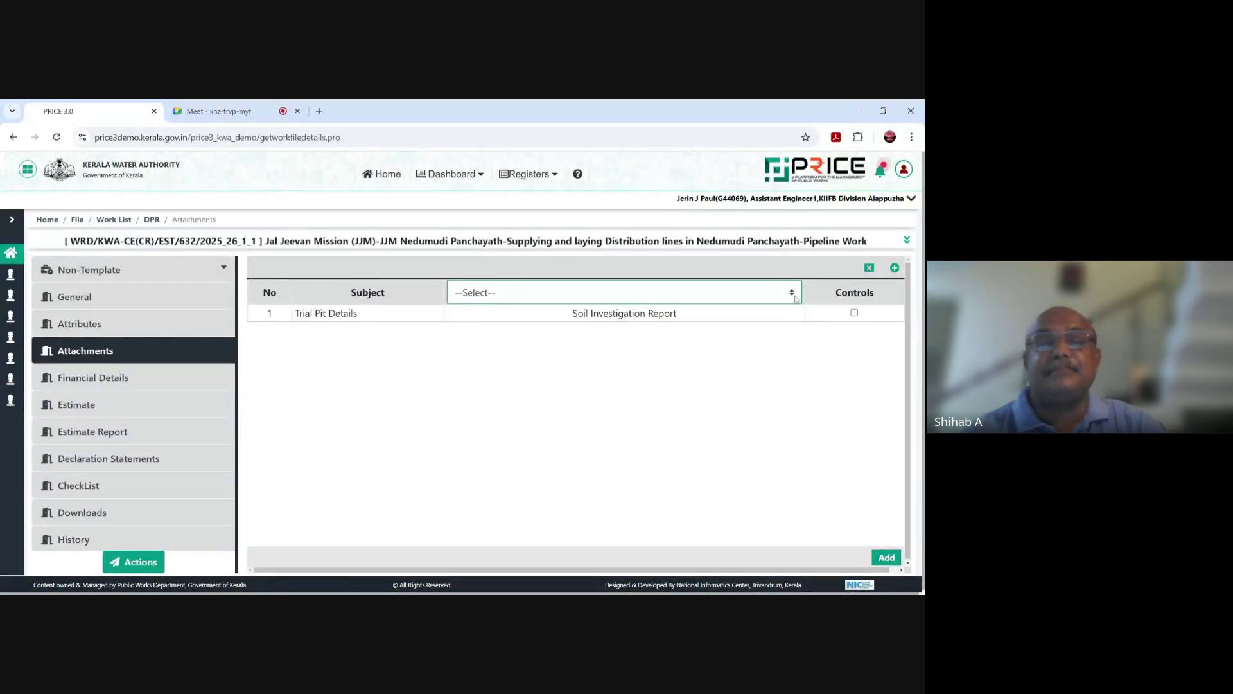
{"action": "left_click", "coordinate": [392, 388]}
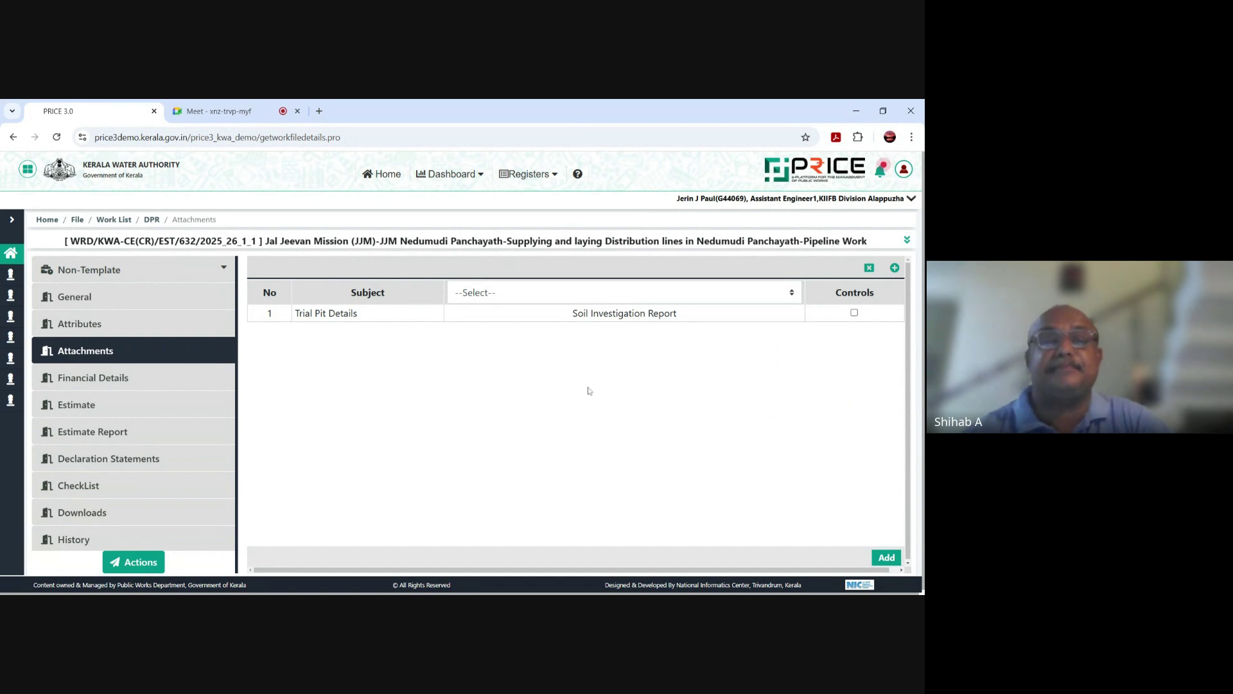
Step: Set the estimate's administrative sanction source to Government Order and its budget to Non-Budget, and save the financial details
{"action": "left_click", "coordinate": [118, 383]}
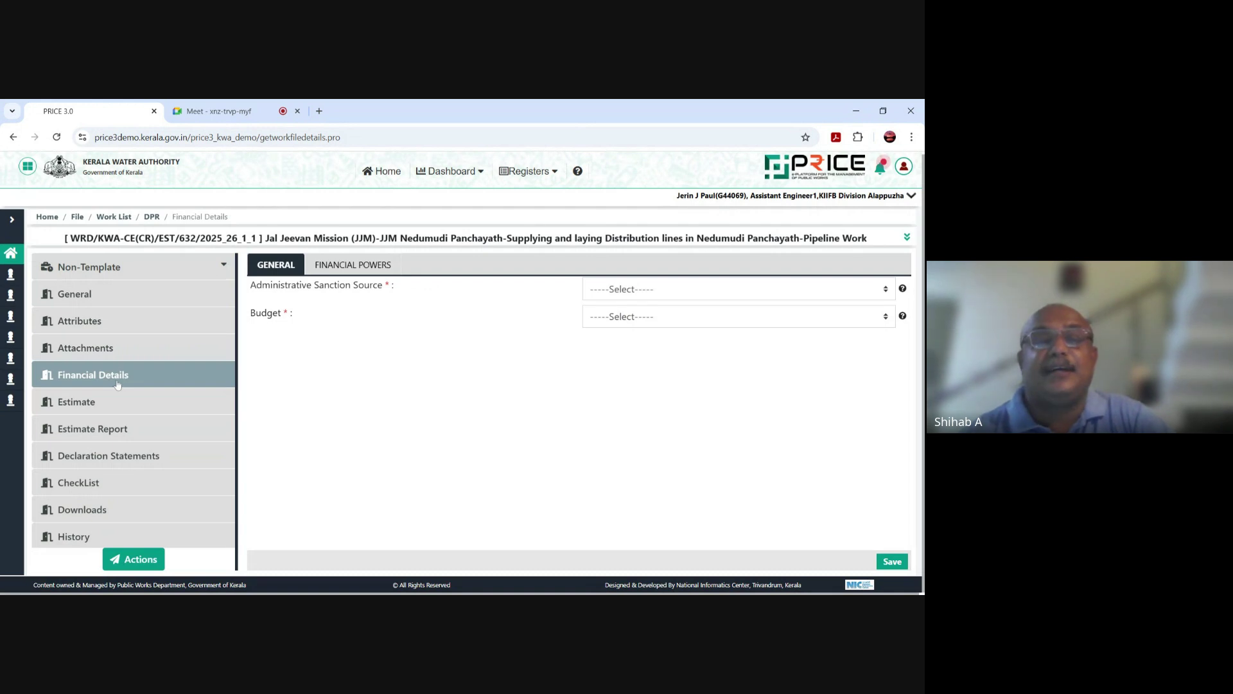
{"action": "left_click", "coordinate": [636, 294]}
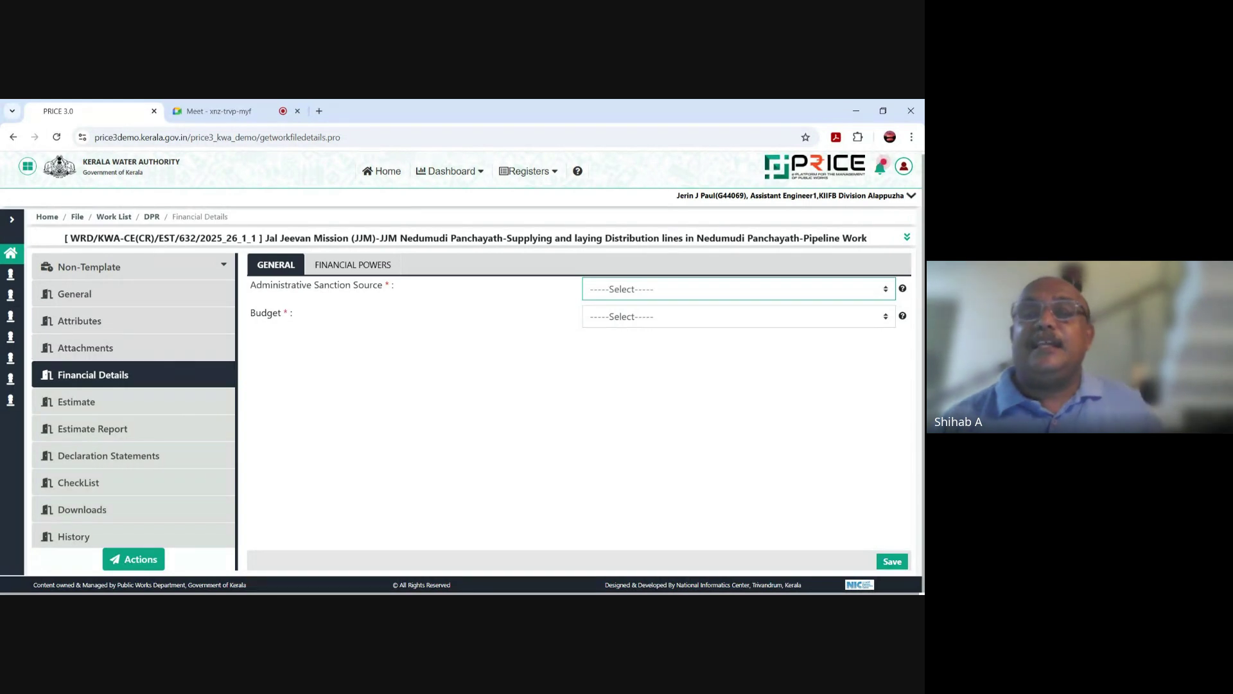
{"action": "key", "text": "Down"}
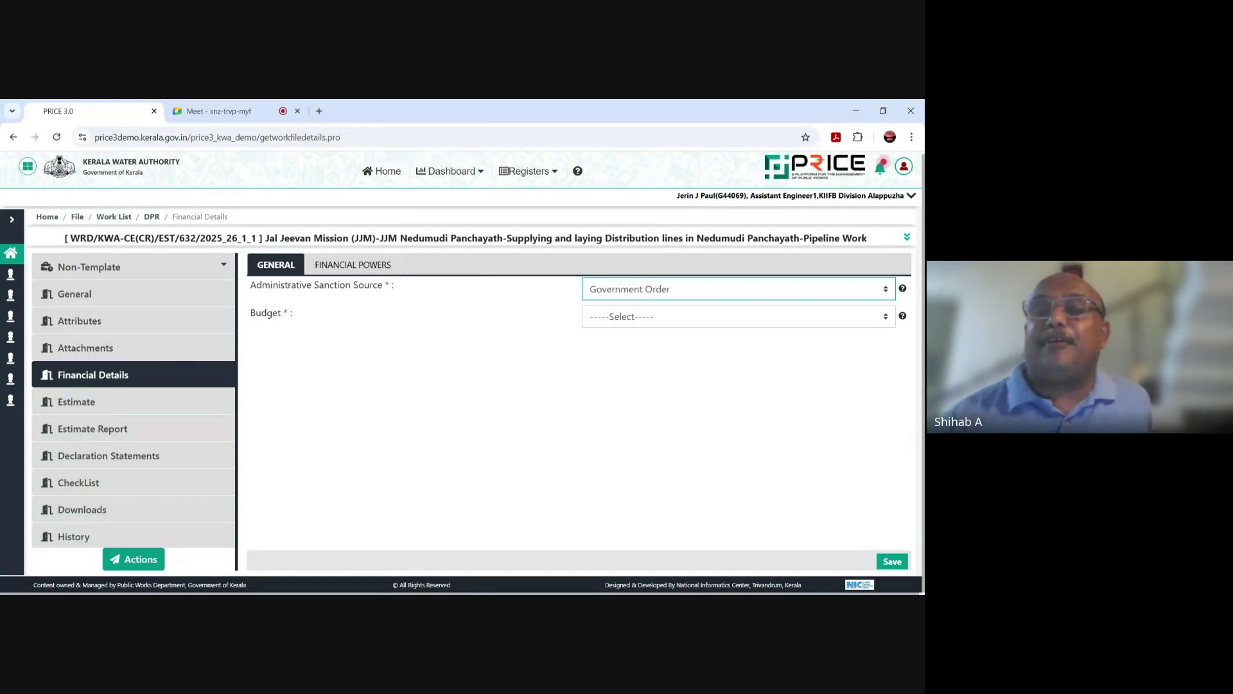
{"action": "left_click", "coordinate": [653, 319]}
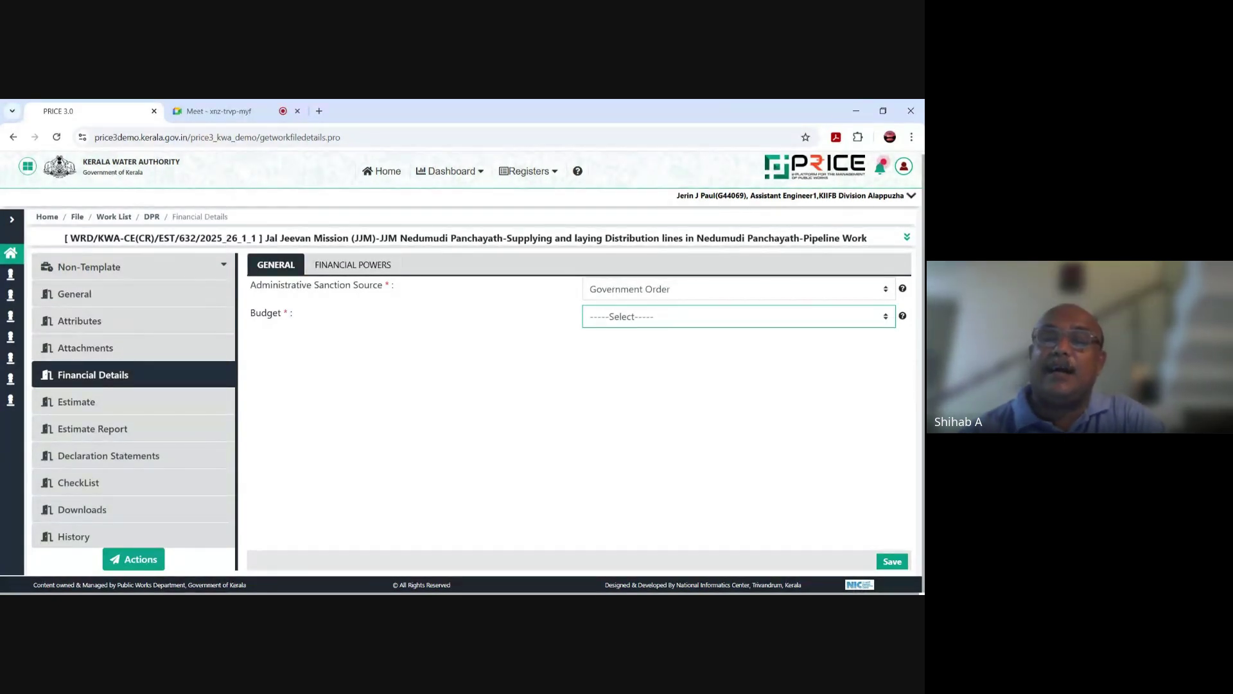
{"action": "key", "text": "Down"}
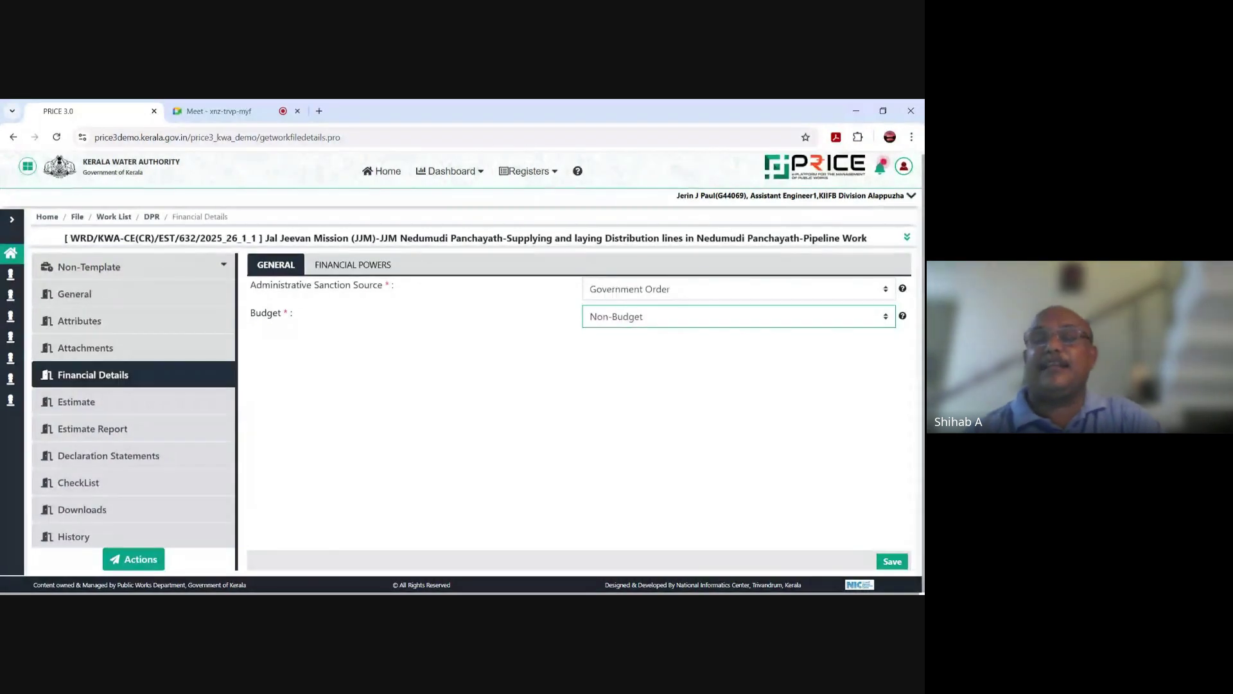
{"action": "left_click", "coordinate": [894, 562]}
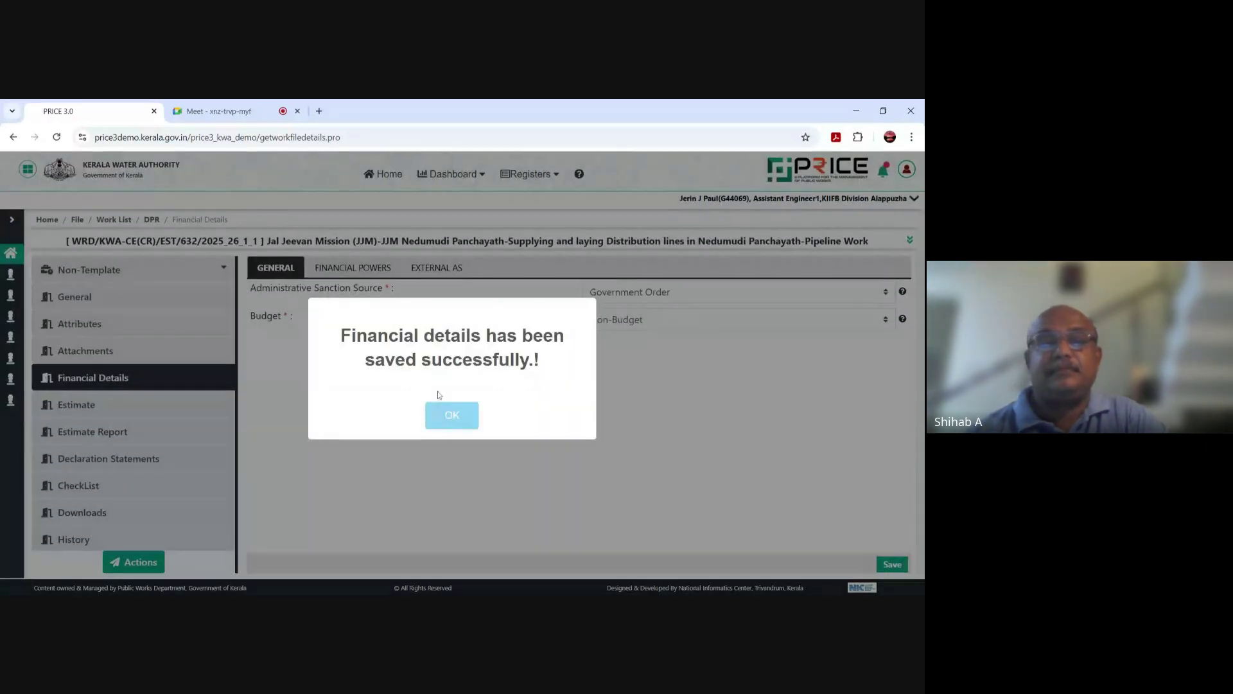
{"action": "left_click", "coordinate": [443, 415]}
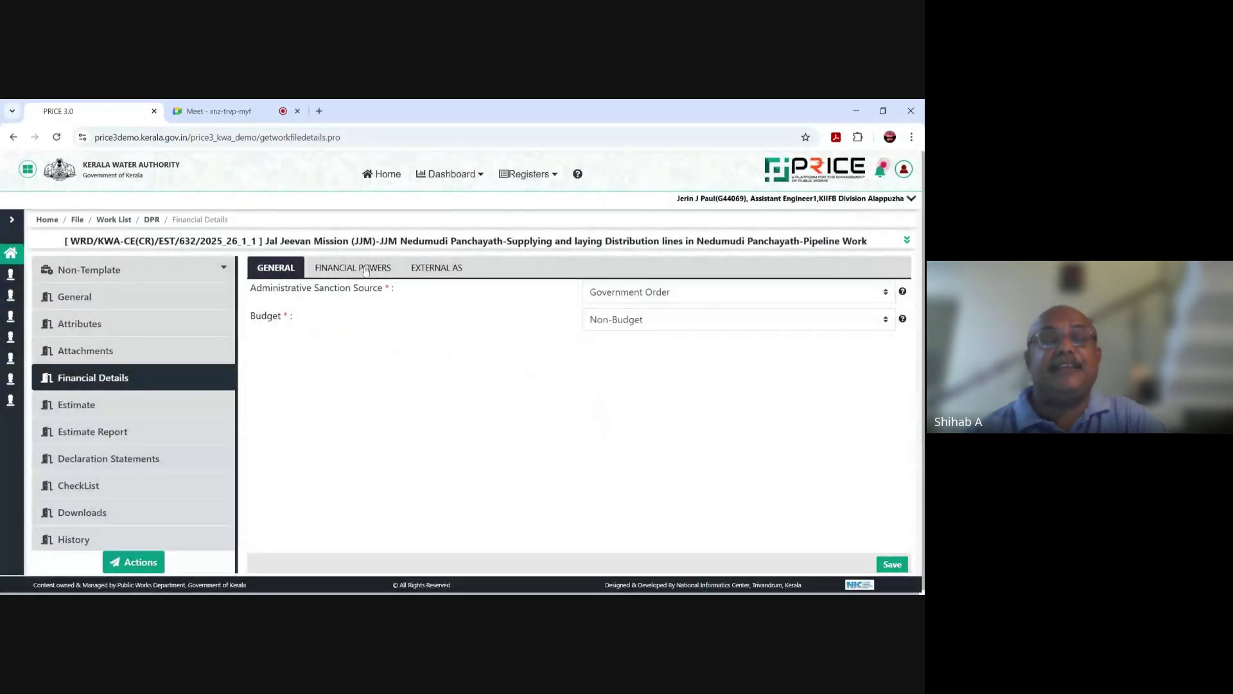
Step: Set the financial powers for both TS and AS to Civil Works and save them
{"action": "left_click", "coordinate": [364, 269]}
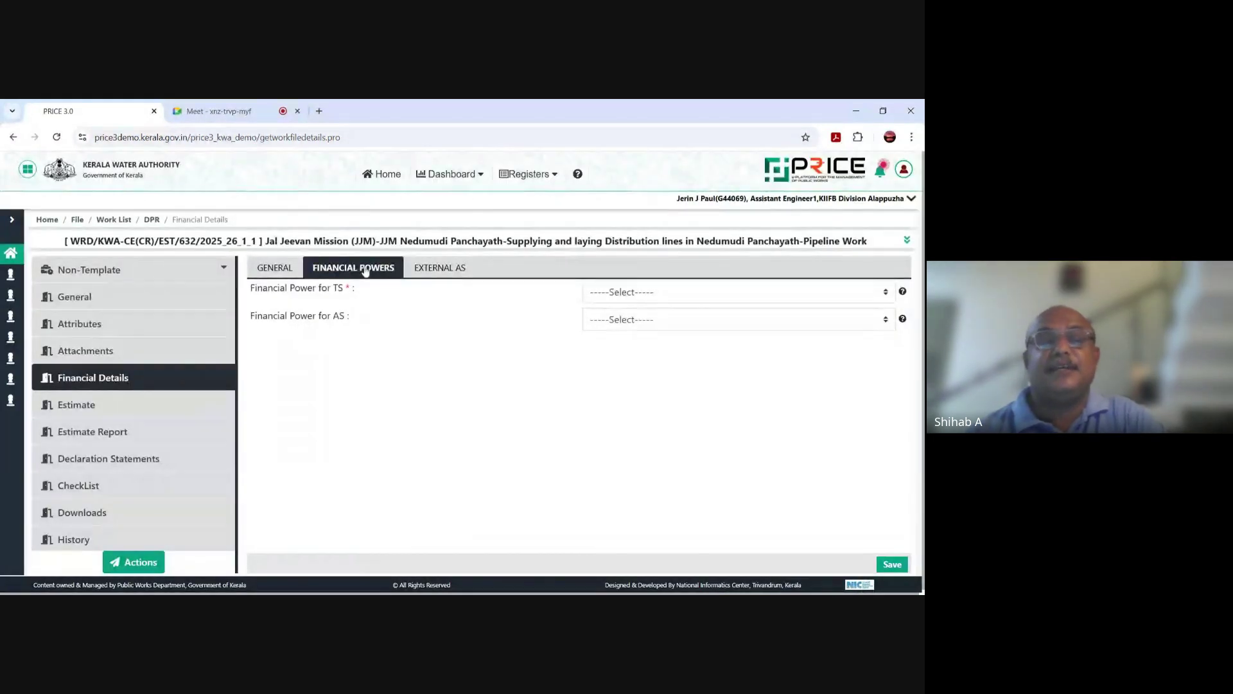
{"action": "left_click", "coordinate": [689, 297]}
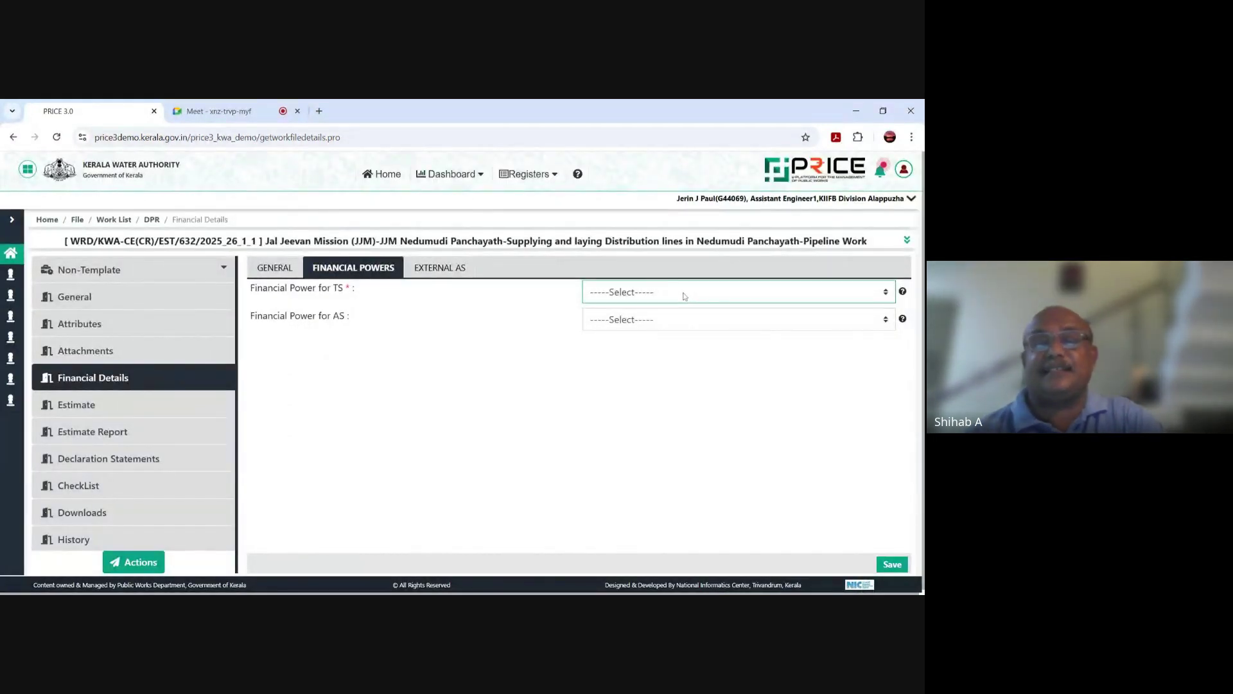
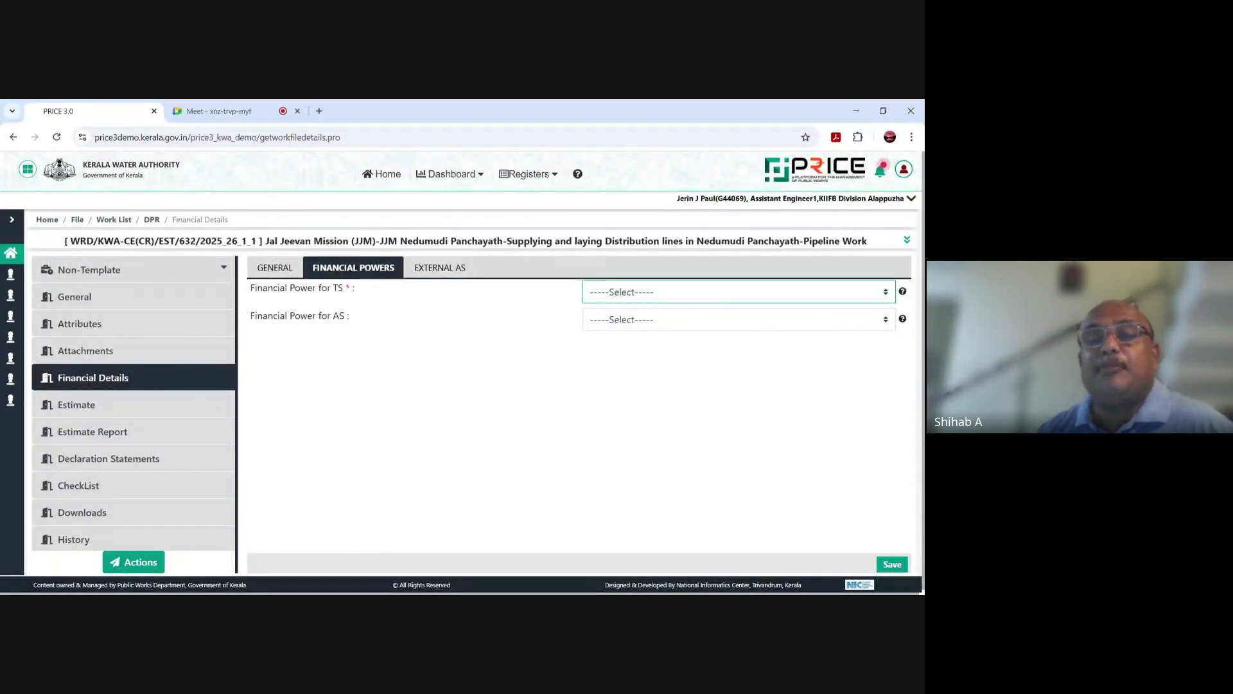
{"action": "left_click", "coordinate": [652, 319]}
{"action": "left_click", "coordinate": [653, 319]}
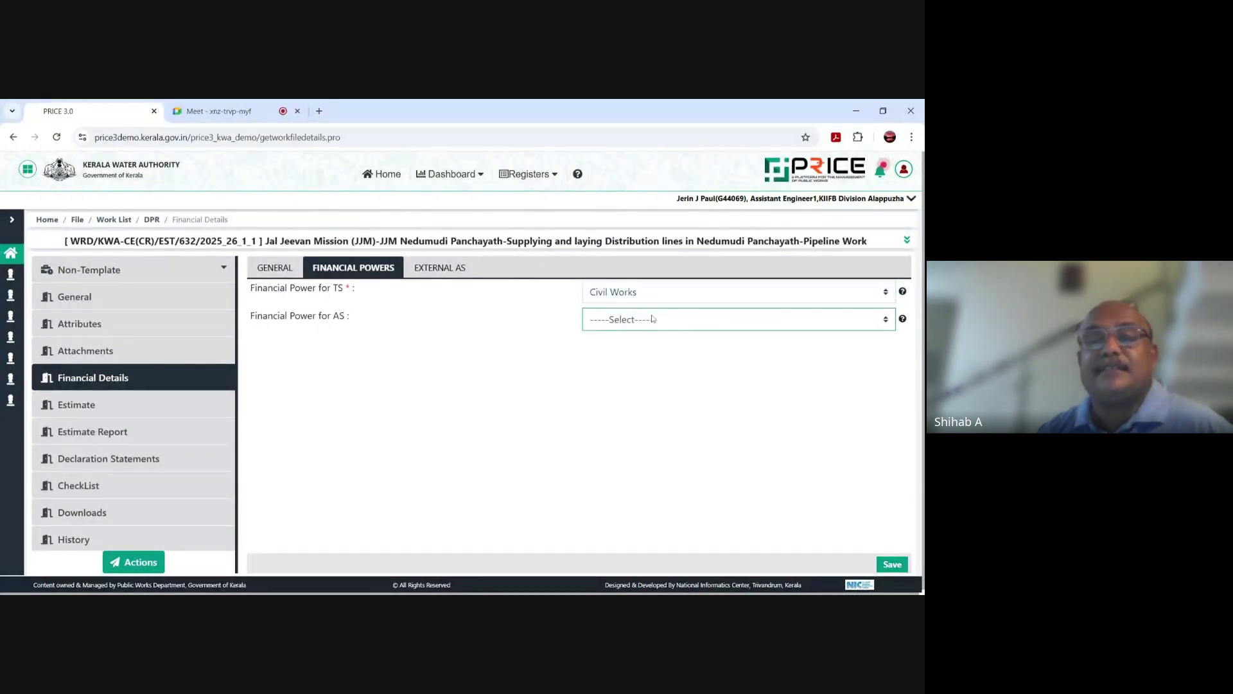
{"action": "left_click", "coordinate": [650, 334]}
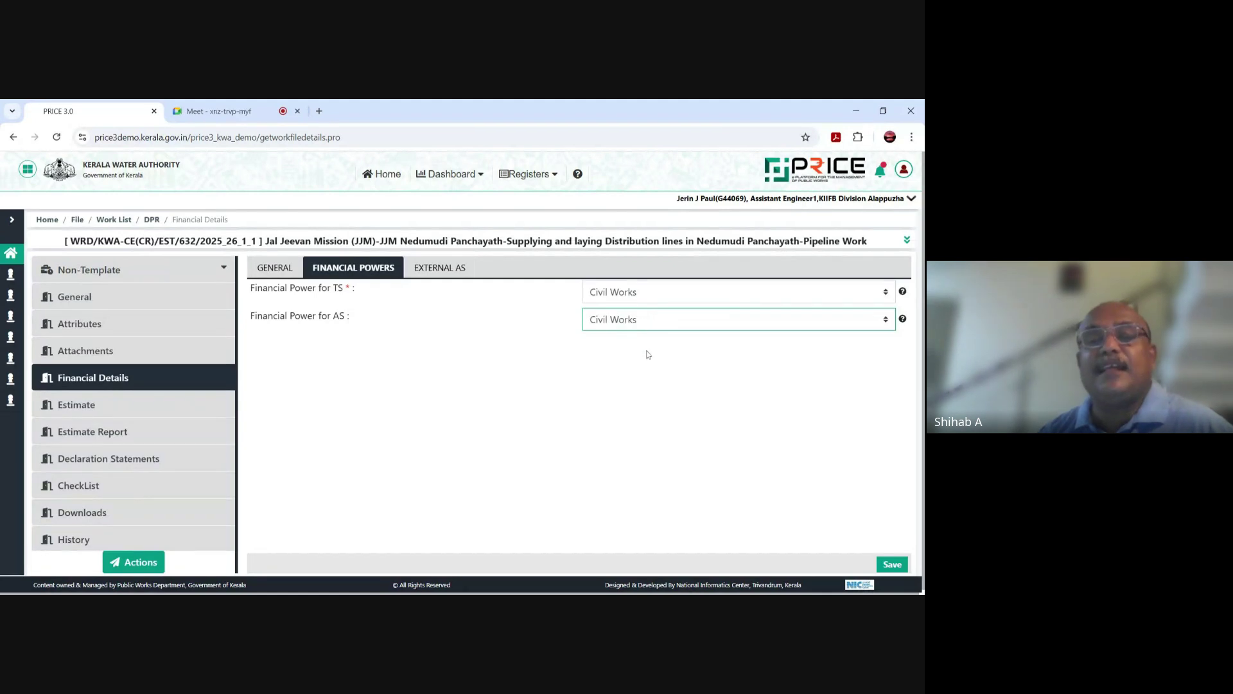
{"action": "left_click", "coordinate": [892, 564]}
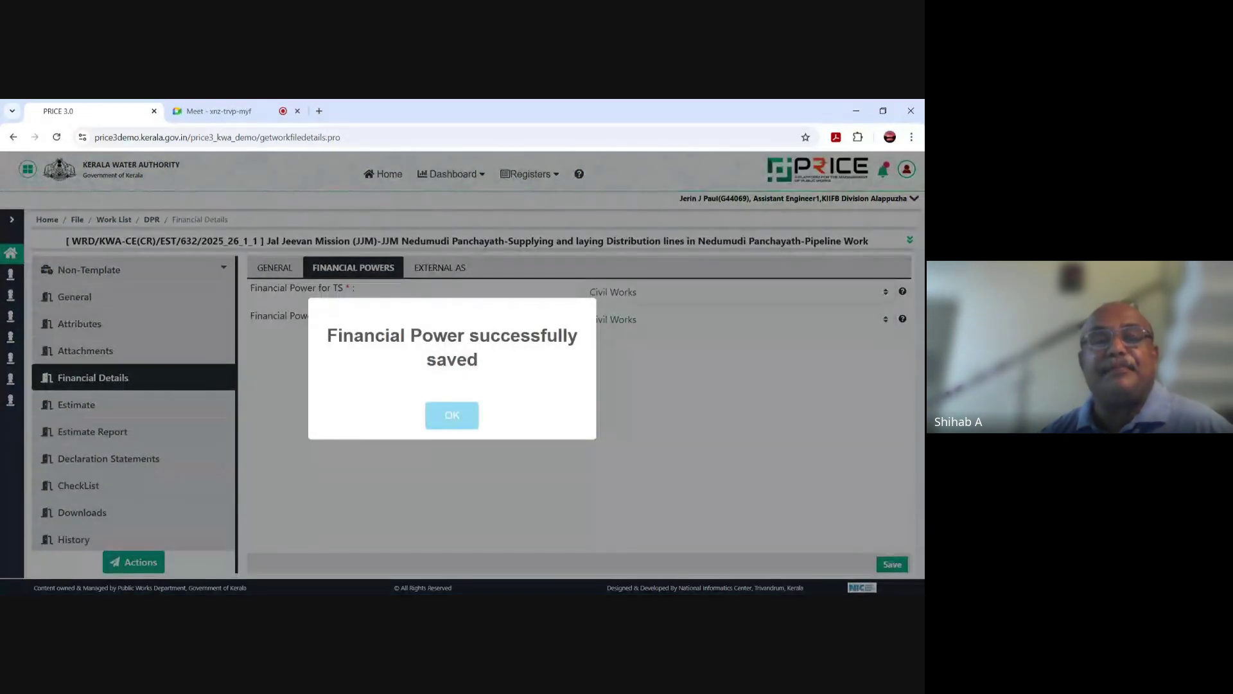
{"action": "left_click", "coordinate": [448, 406]}
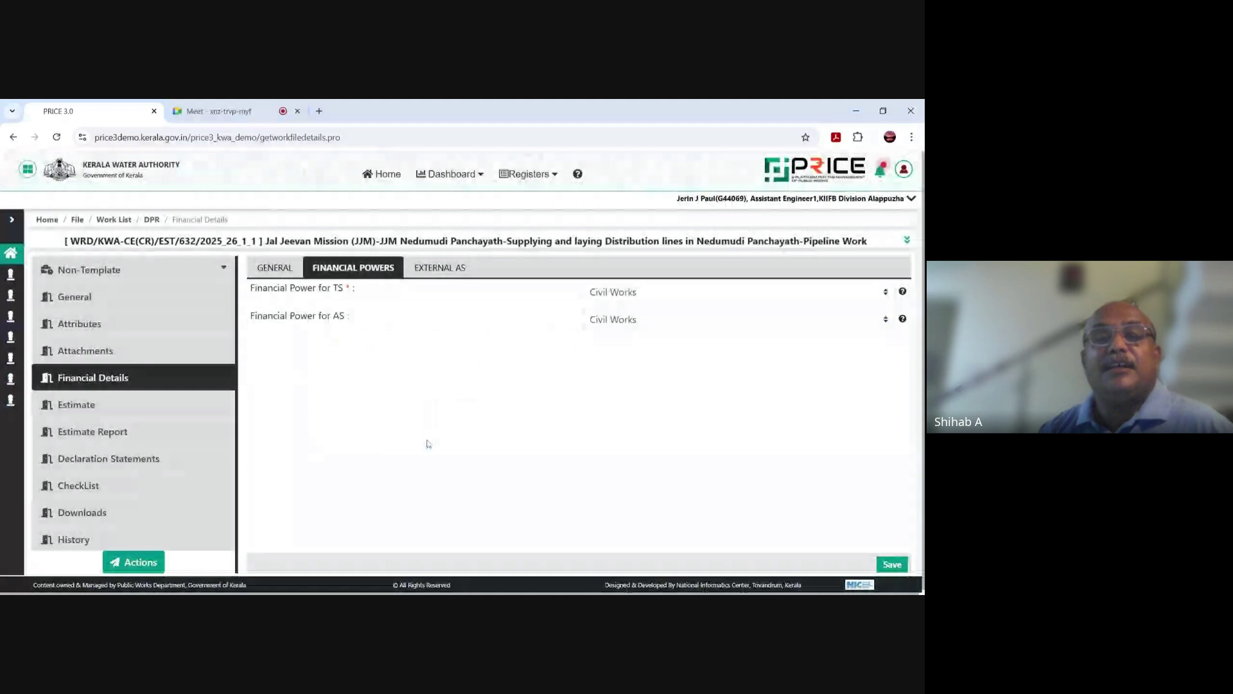
Step: Add the JJM Nedumudi Panchayath AS correspondence as the external administrative sanction, opening its details form
{"action": "left_click", "coordinate": [440, 269]}
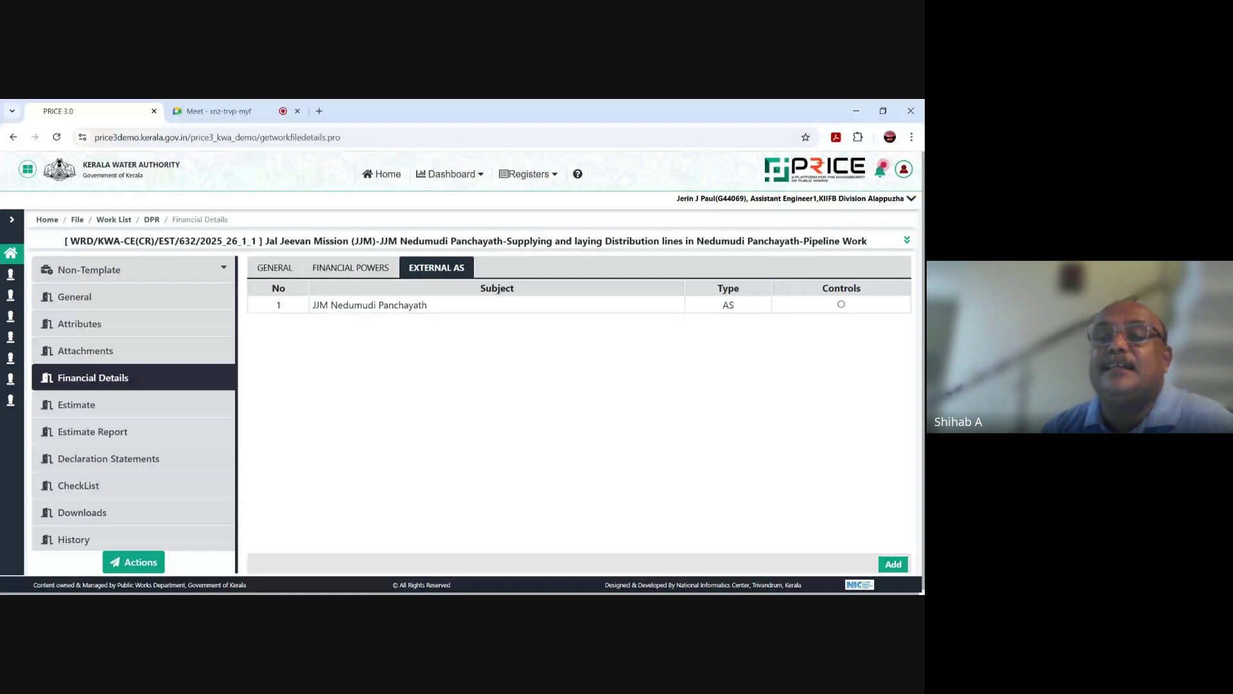
{"action": "left_click", "coordinate": [842, 304]}
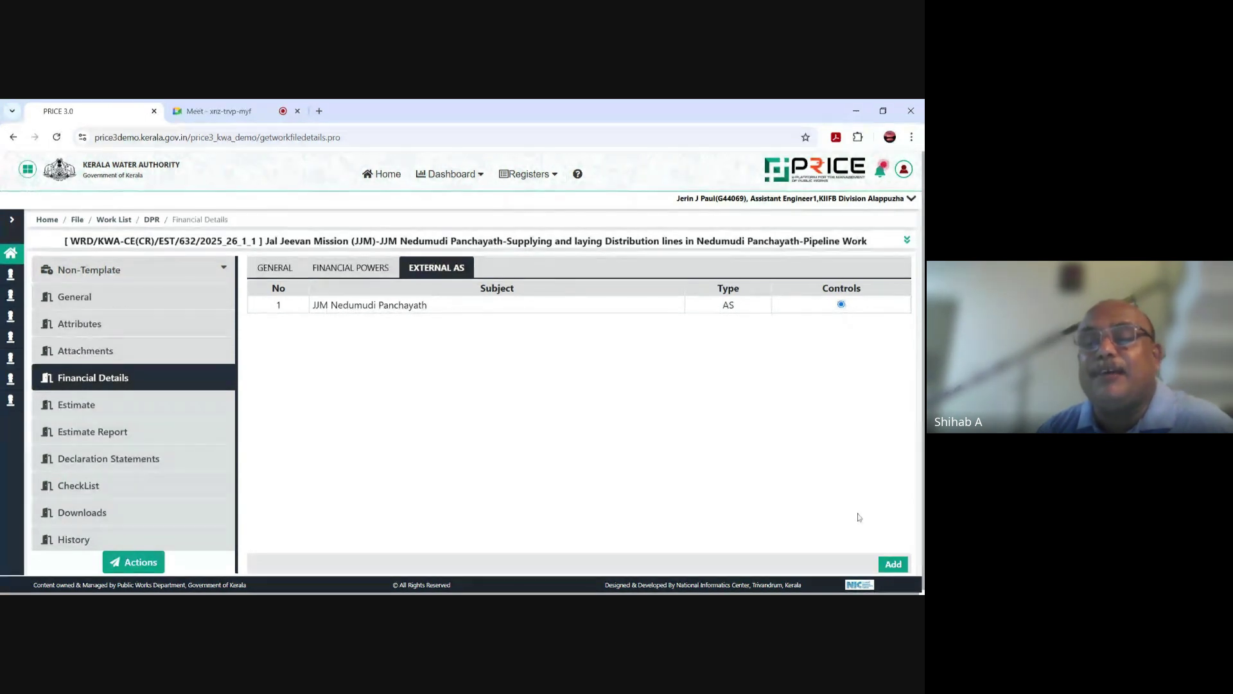
{"action": "left_click", "coordinate": [889, 566]}
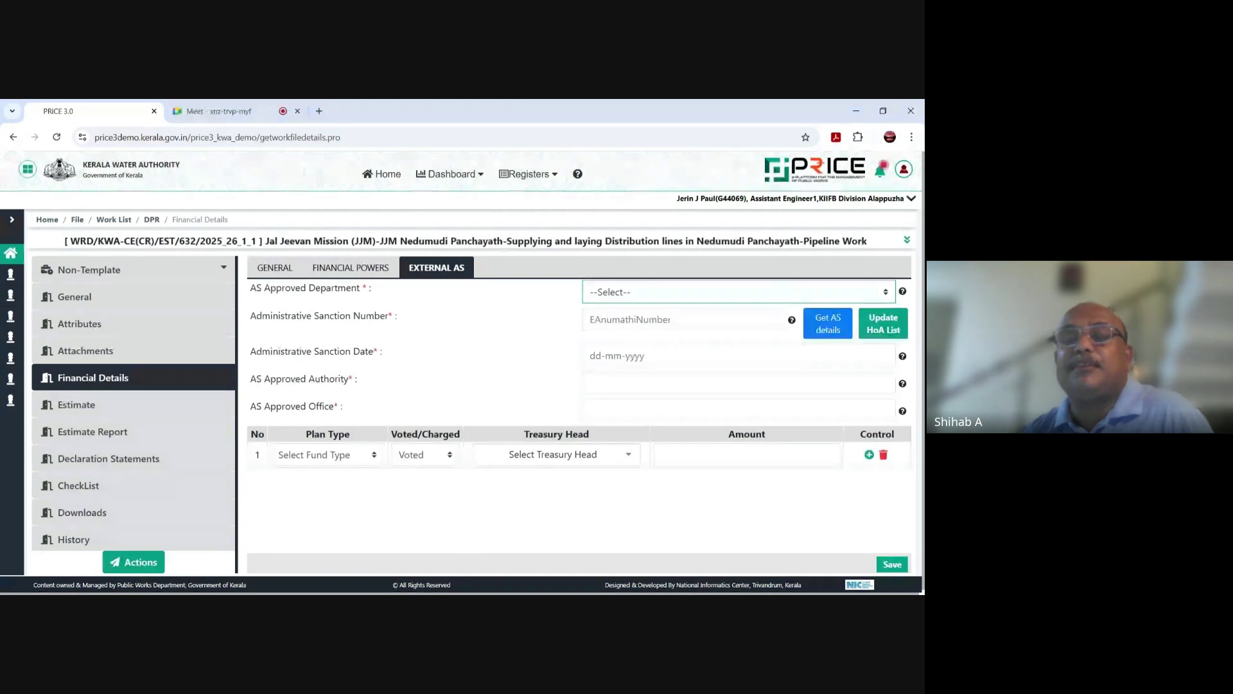
Step: Set the AS approved department to Kerala Water Authority (Water Resources Department) and the administrative sanction date to 09-01-2025
{"action": "key", "text": "Down"}
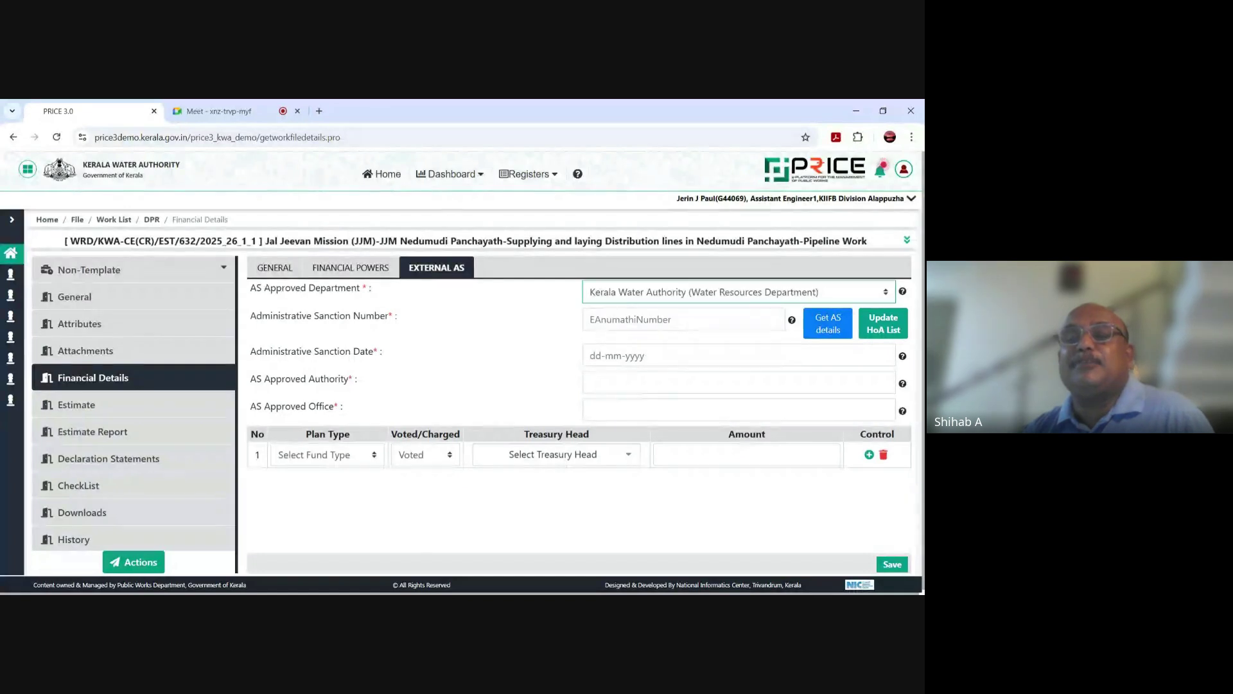
{"action": "left_click", "coordinate": [616, 355]}
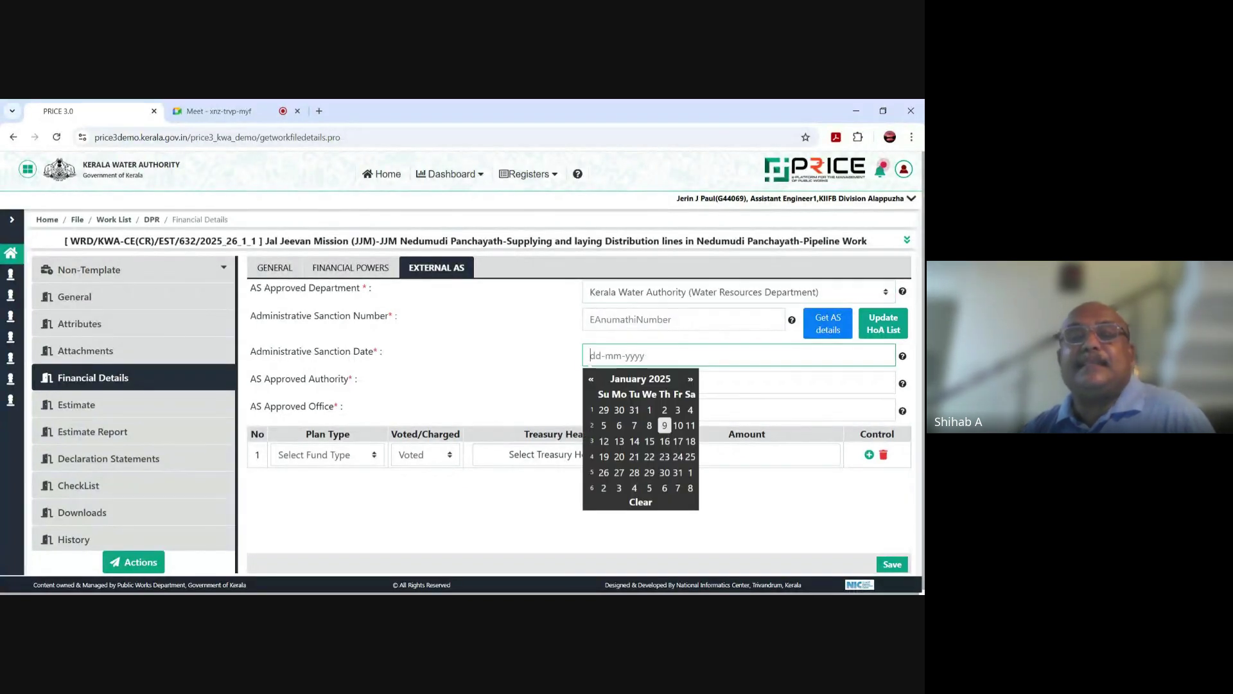
{"action": "left_click", "coordinate": [664, 425]}
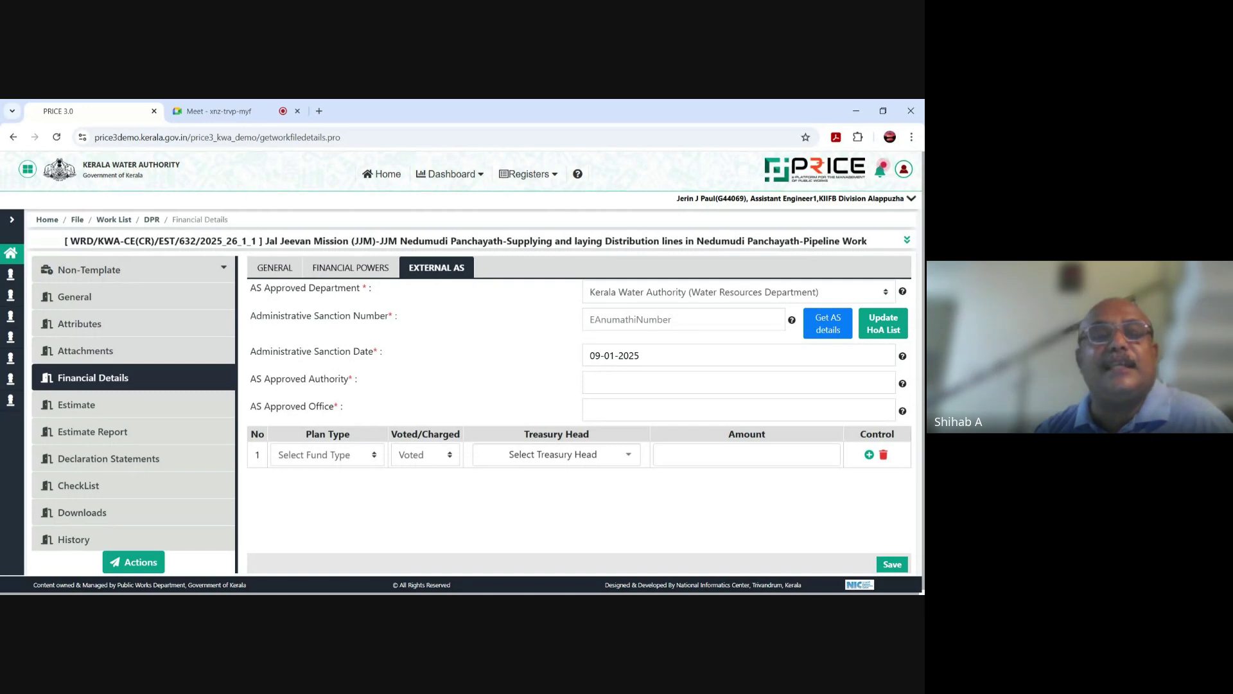
Step: Enter Secretary WRD GOK as the AS approved authority and WRD, GOK as the AS approved office
{"action": "left_click", "coordinate": [738, 382]}
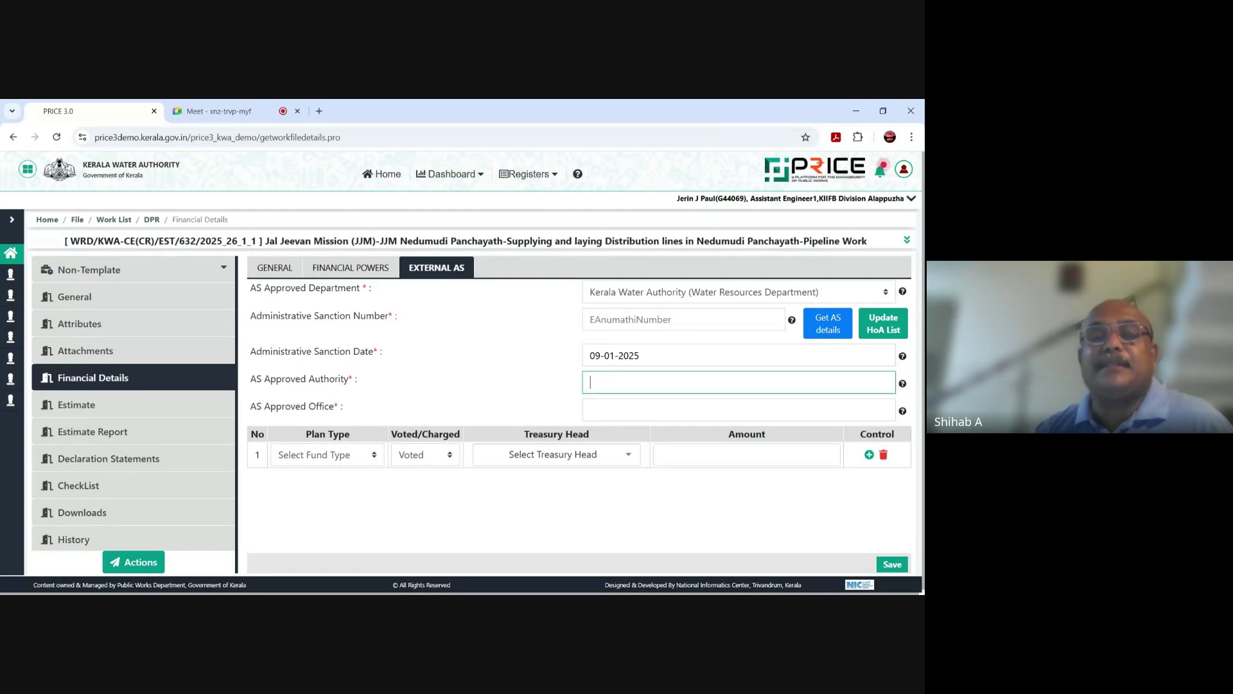
{"action": "key", "text": "Down"}
{"action": "key", "text": "Return"}
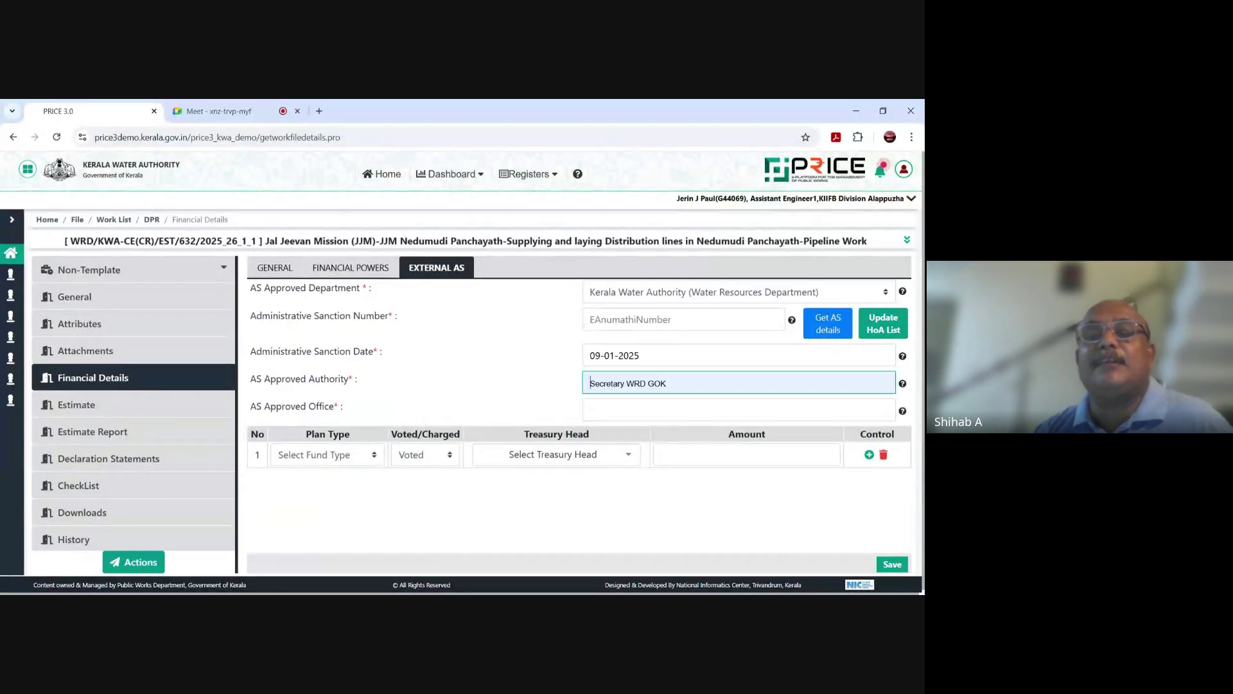
{"action": "left_click", "coordinate": [738, 410]}
{"action": "key", "text": "Down"}
{"action": "key", "text": "Return"}
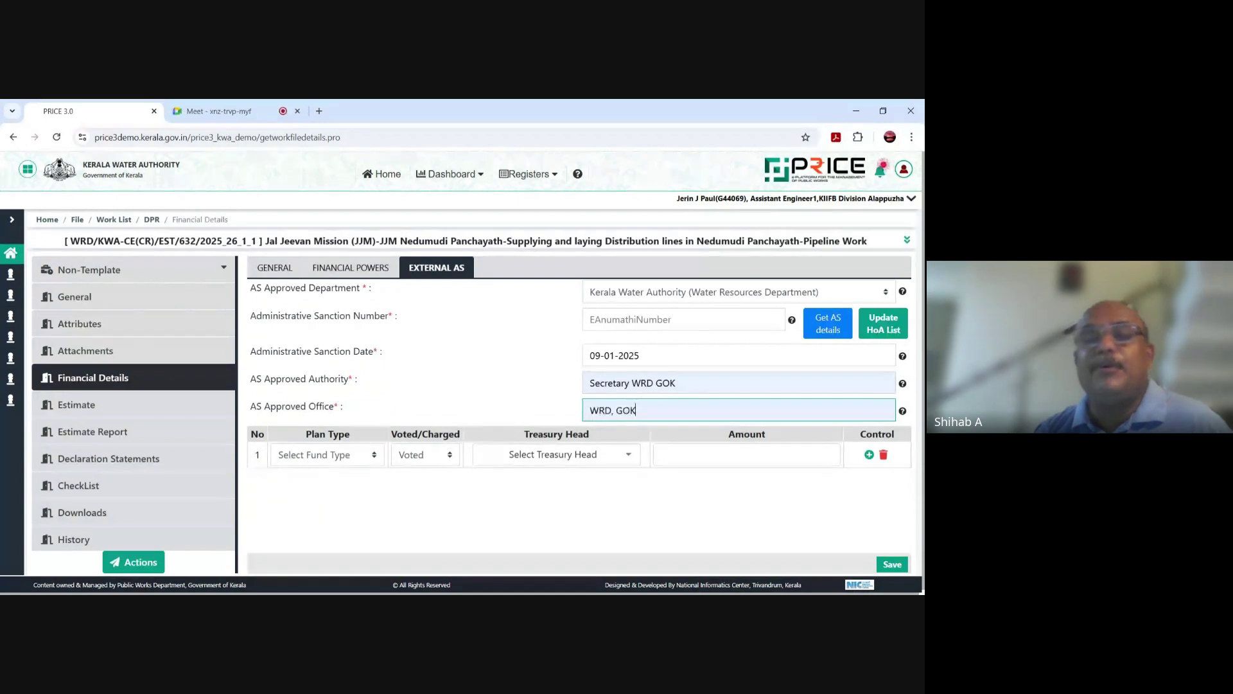
Step: Set the first fund row's plan type to Capital (Plan) and its voted/charged category to Charged
{"action": "left_click", "coordinate": [316, 461]}
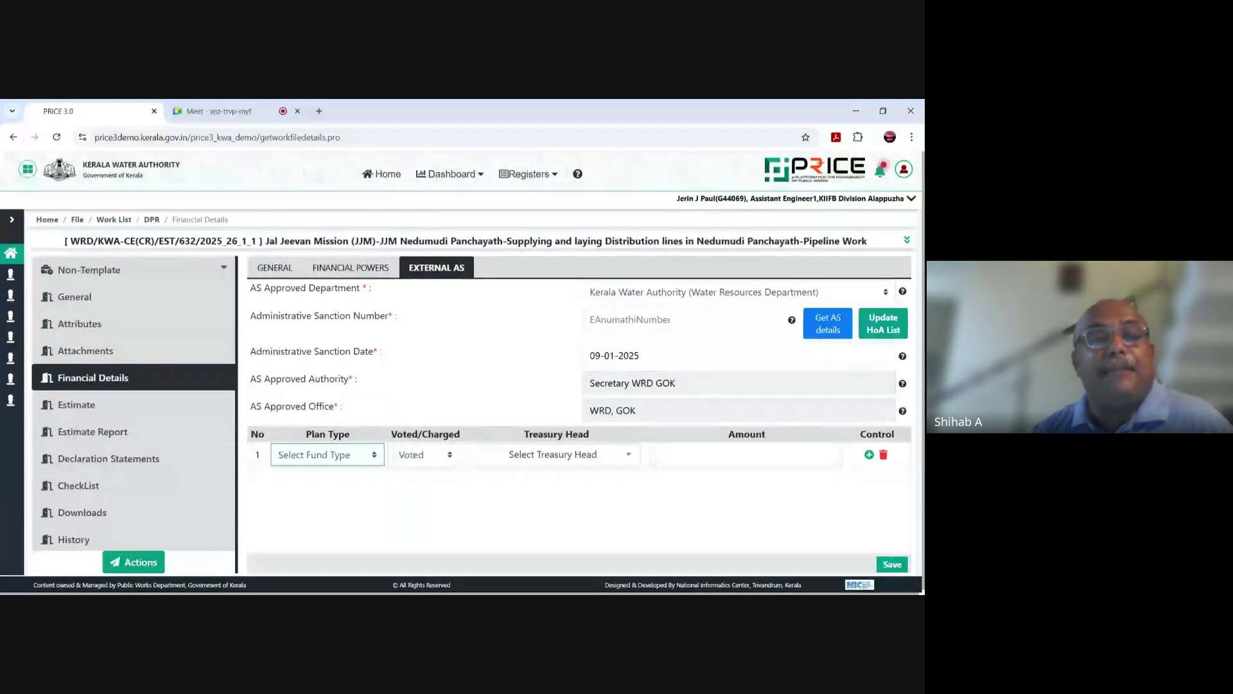
{"action": "key", "text": "Down"}
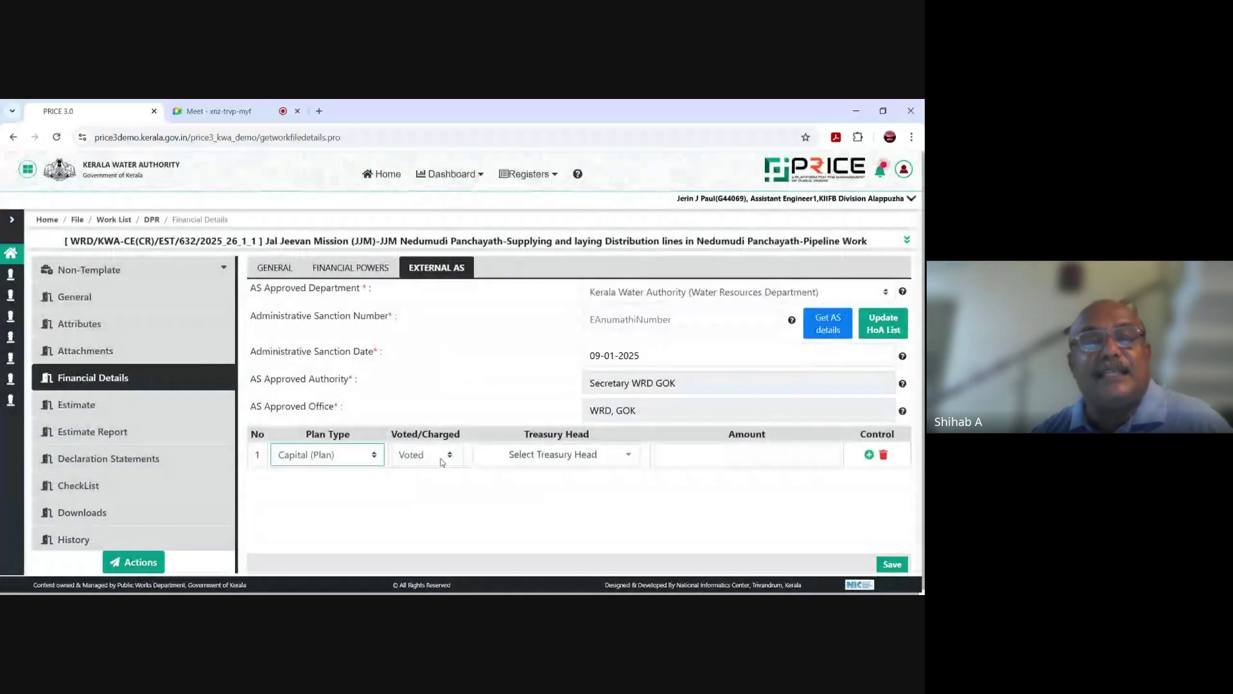
{"action": "key", "text": "Tab"}
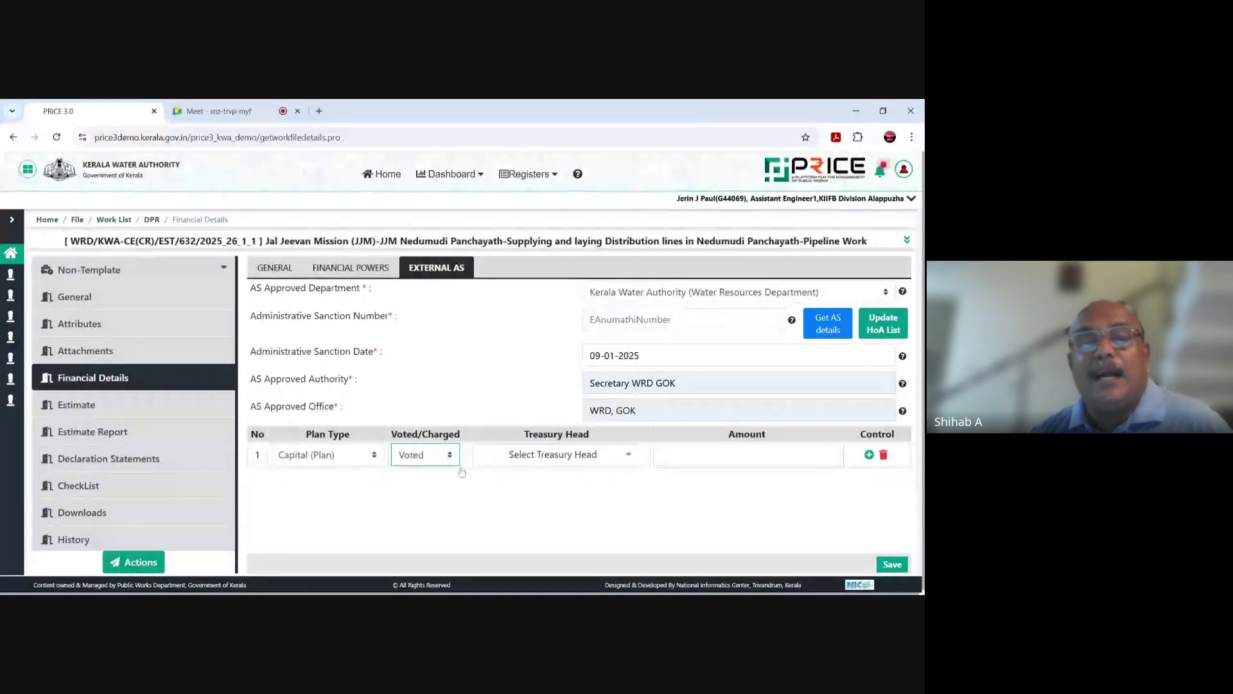
{"action": "left_click", "coordinate": [507, 460]}
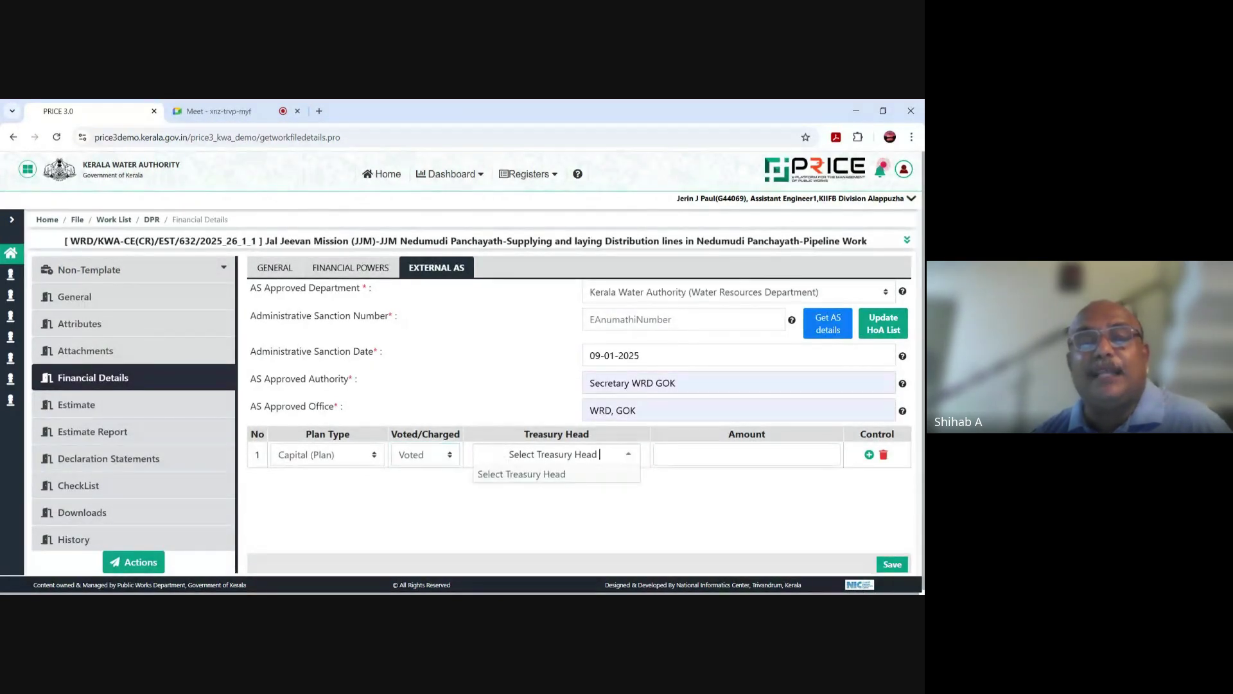
{"action": "left_click", "coordinate": [436, 456]}
{"action": "left_click", "coordinate": [427, 482]}
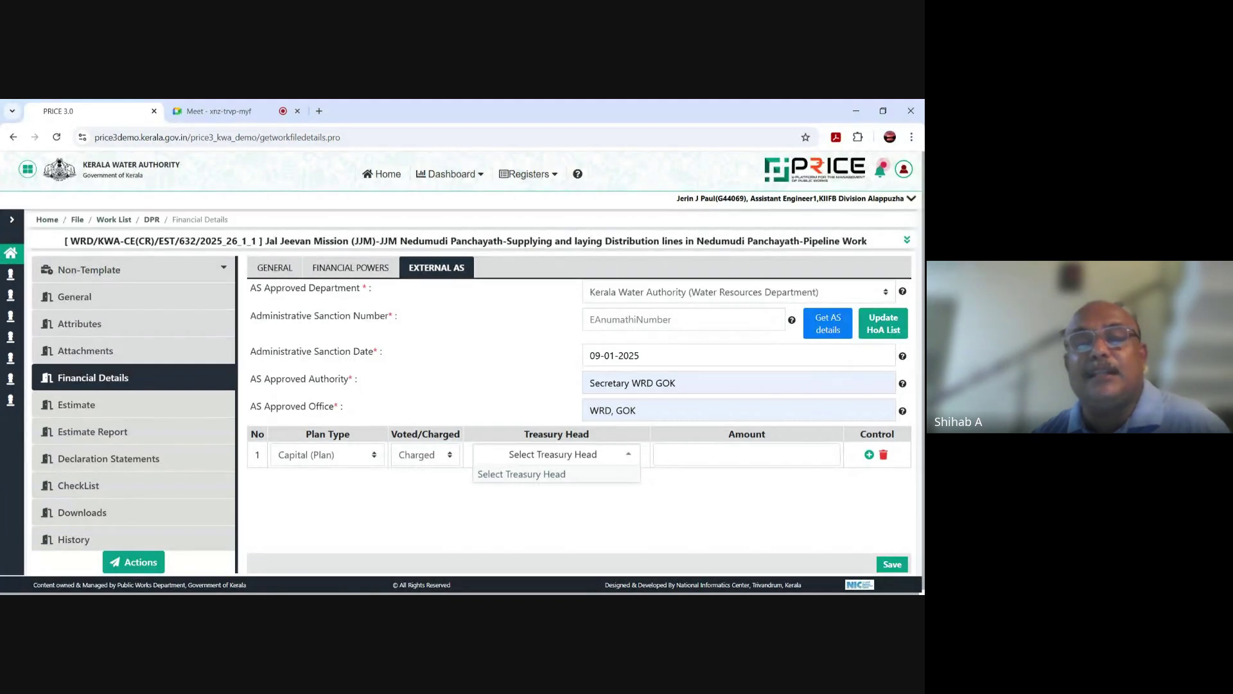
Step: Try the Others and Revenue (Non-Plan) plan types for the fund row, comparing the treasury heads offered under each
{"action": "left_click", "coordinate": [354, 461]}
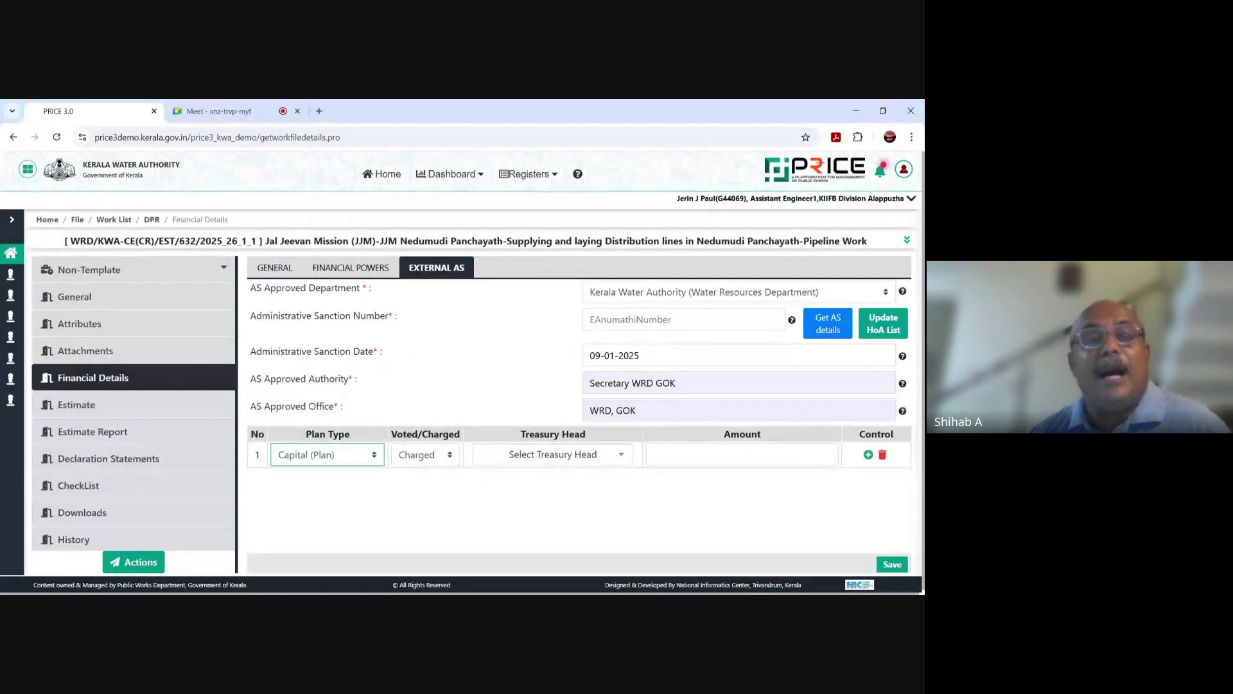
{"action": "left_click", "coordinate": [441, 358]}
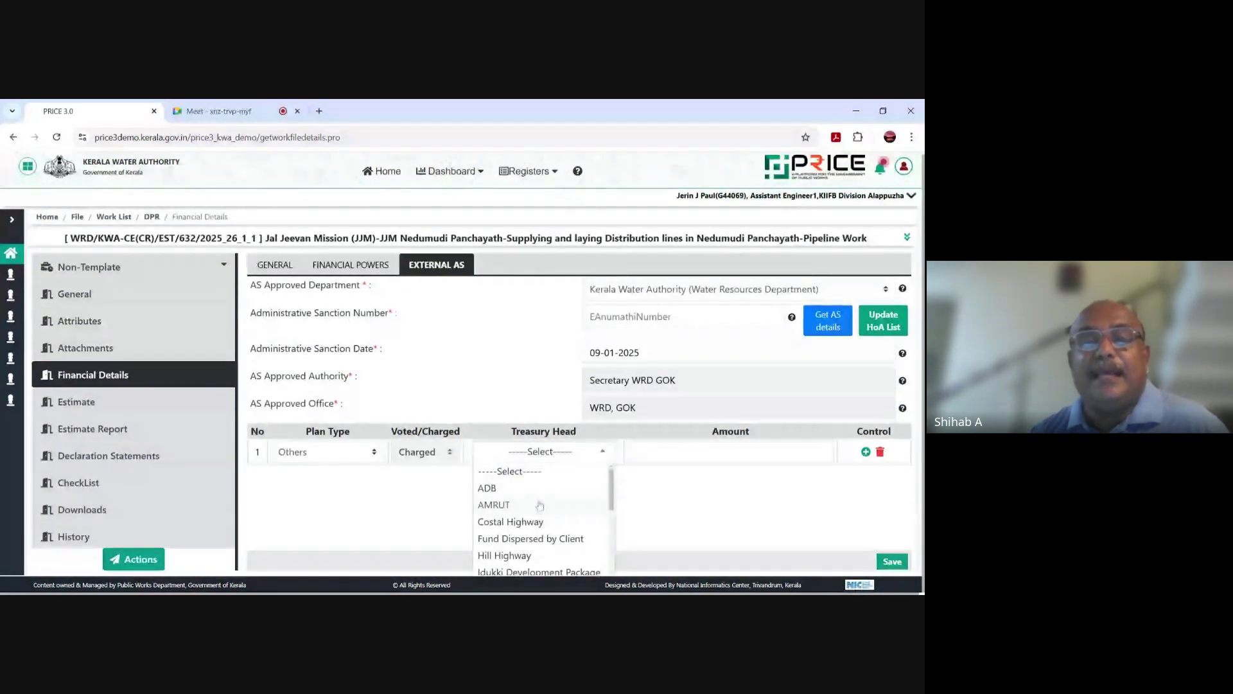
{"action": "scroll", "coordinate": [539, 504], "scroll_direction": "down", "scroll_amount": 1}
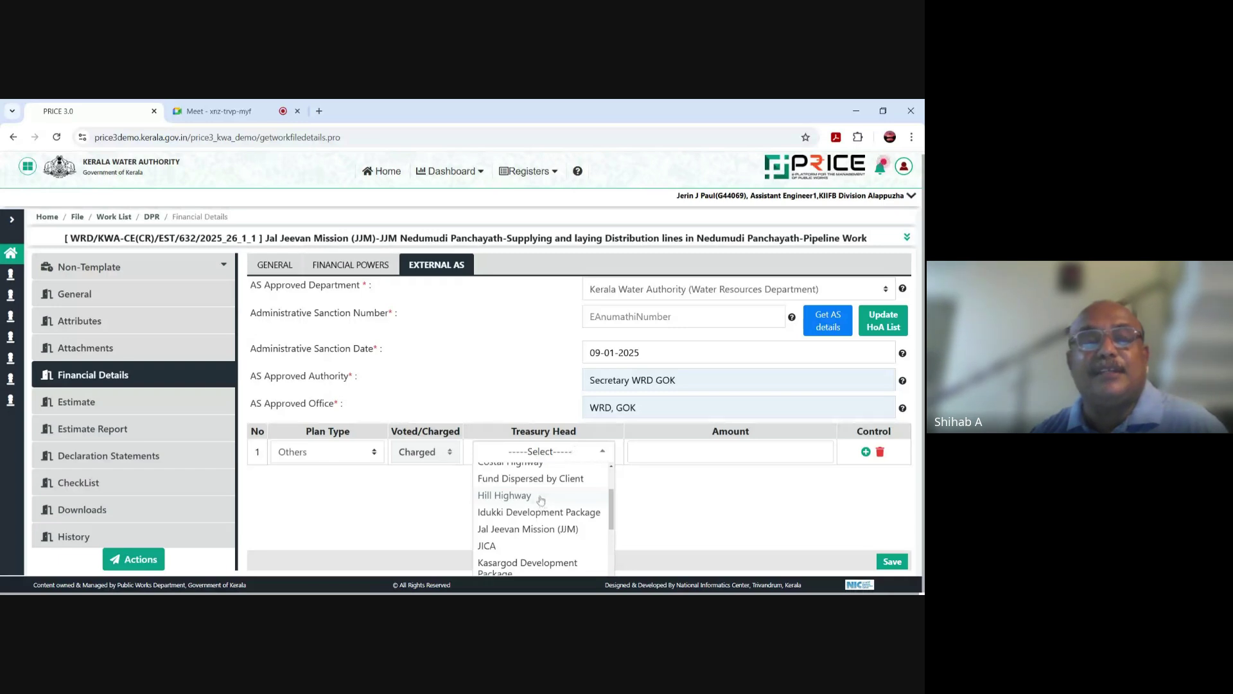
{"action": "scroll", "coordinate": [540, 500], "scroll_direction": "up", "scroll_amount": 1}
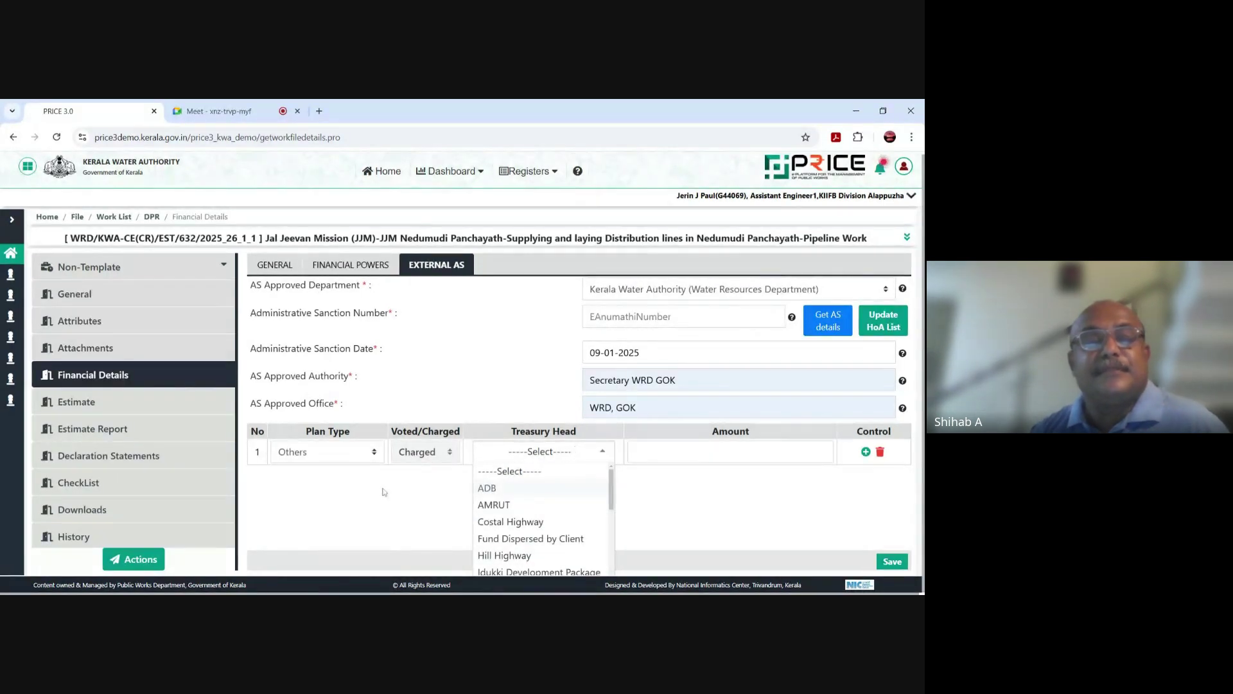
{"action": "left_click", "coordinate": [369, 446]}
{"action": "left_click", "coordinate": [324, 476]}
{"action": "left_click", "coordinate": [575, 451]}
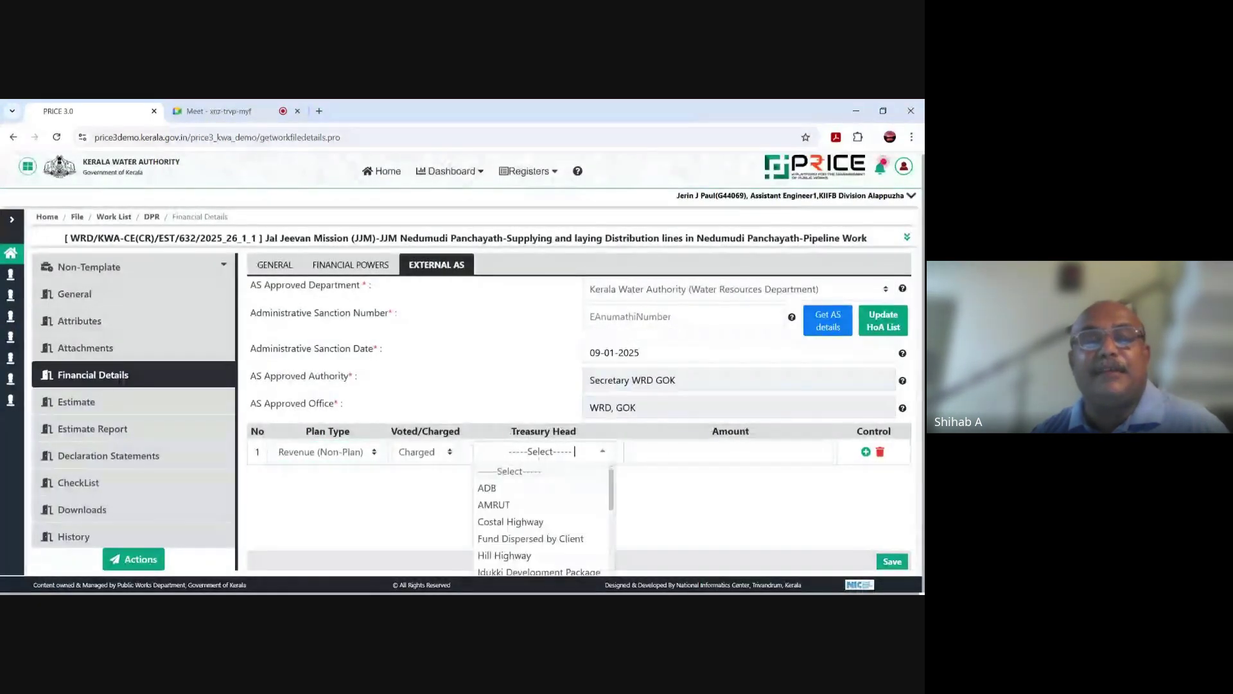
{"action": "scroll", "coordinate": [613, 514], "scroll_direction": "down", "scroll_amount": 1}
{"action": "mouse_move", "coordinate": [613, 514]}
{"action": "left_mouse_down"}
{"action": "mouse_move", "coordinate": [616, 568]}
{"action": "mouse_move", "coordinate": [607, 494]}
{"action": "left_mouse_up"}
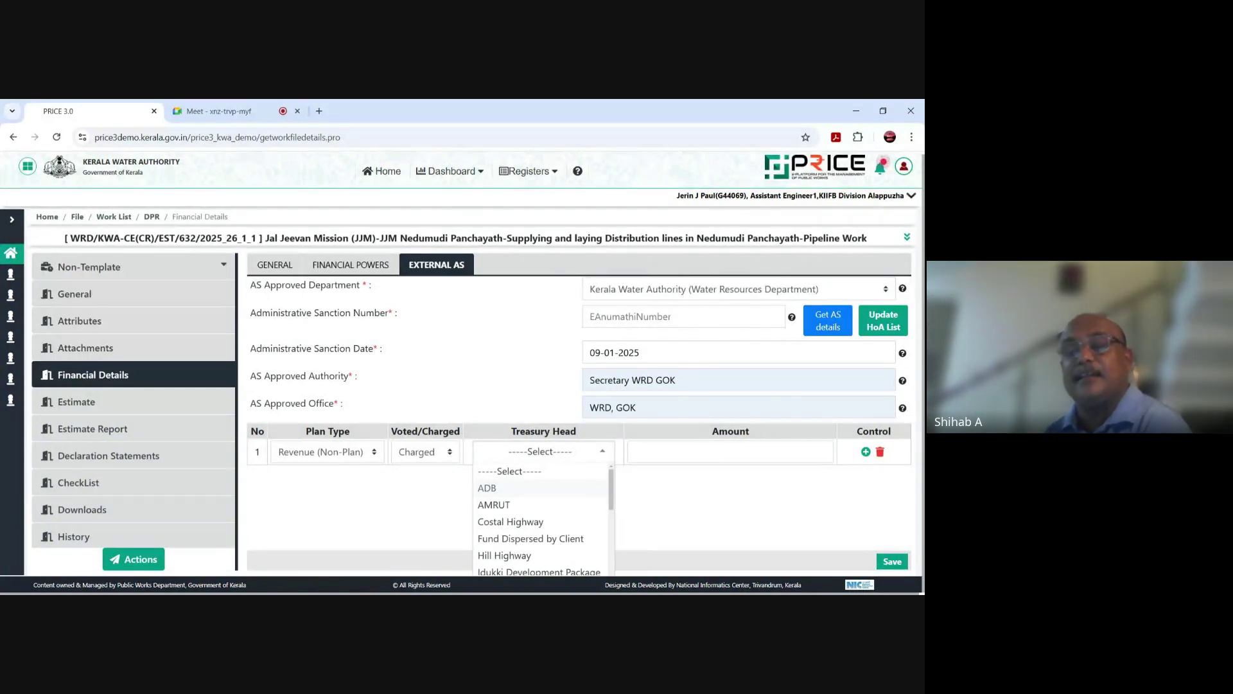
Step: Set the fund row's plan type to Others and its treasury head to Jal Jeevan Mission (JJM)
{"action": "left_click", "coordinate": [365, 452]}
{"action": "left_click", "coordinate": [325, 384]}
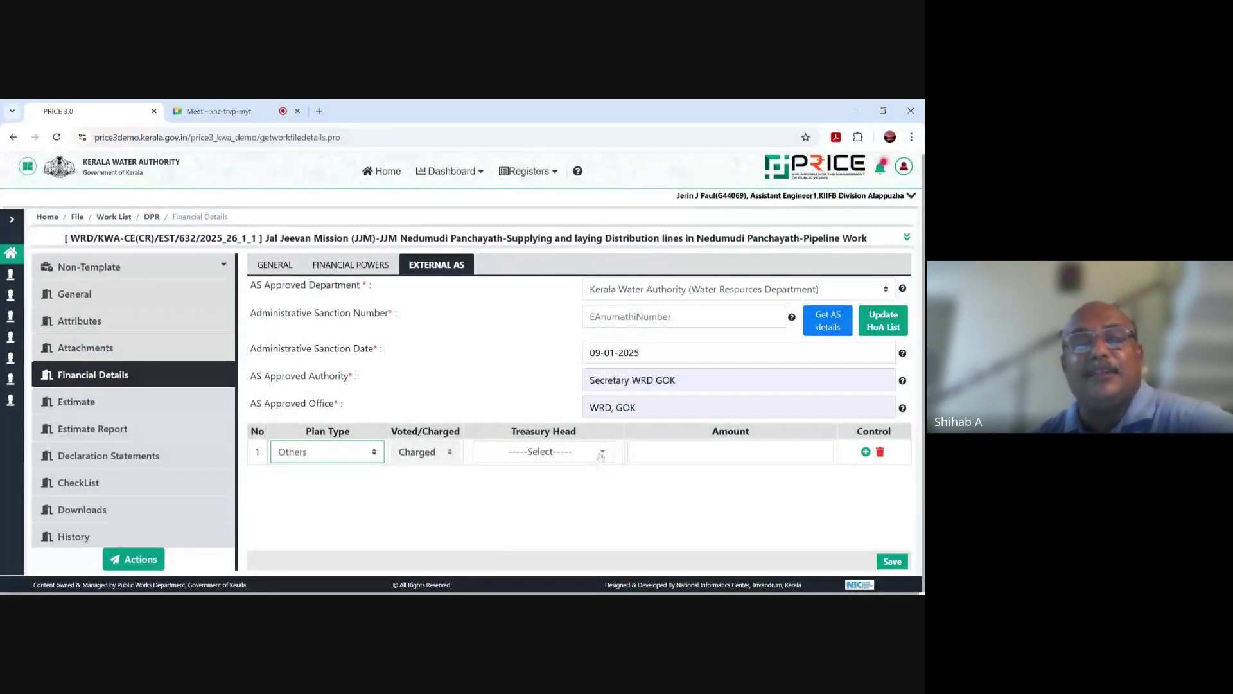
{"action": "left_click", "coordinate": [601, 453]}
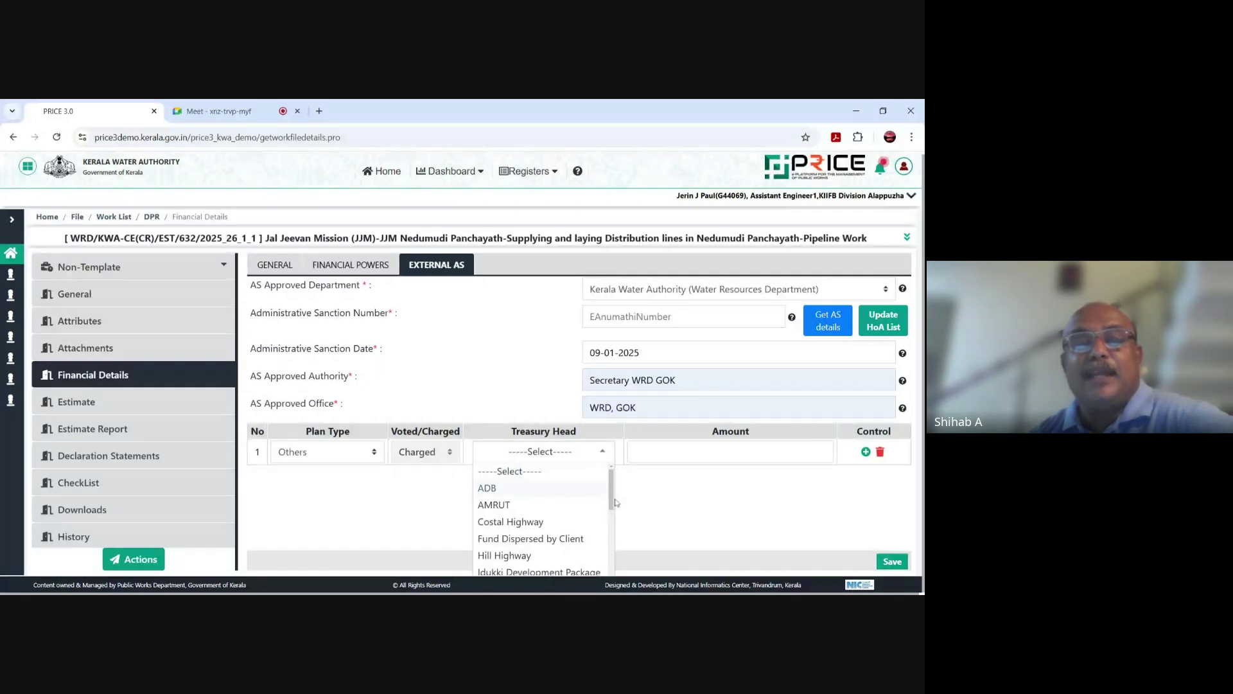
{"action": "left_click_drag", "start_coordinate": [613, 502], "coordinate": [613, 515]}
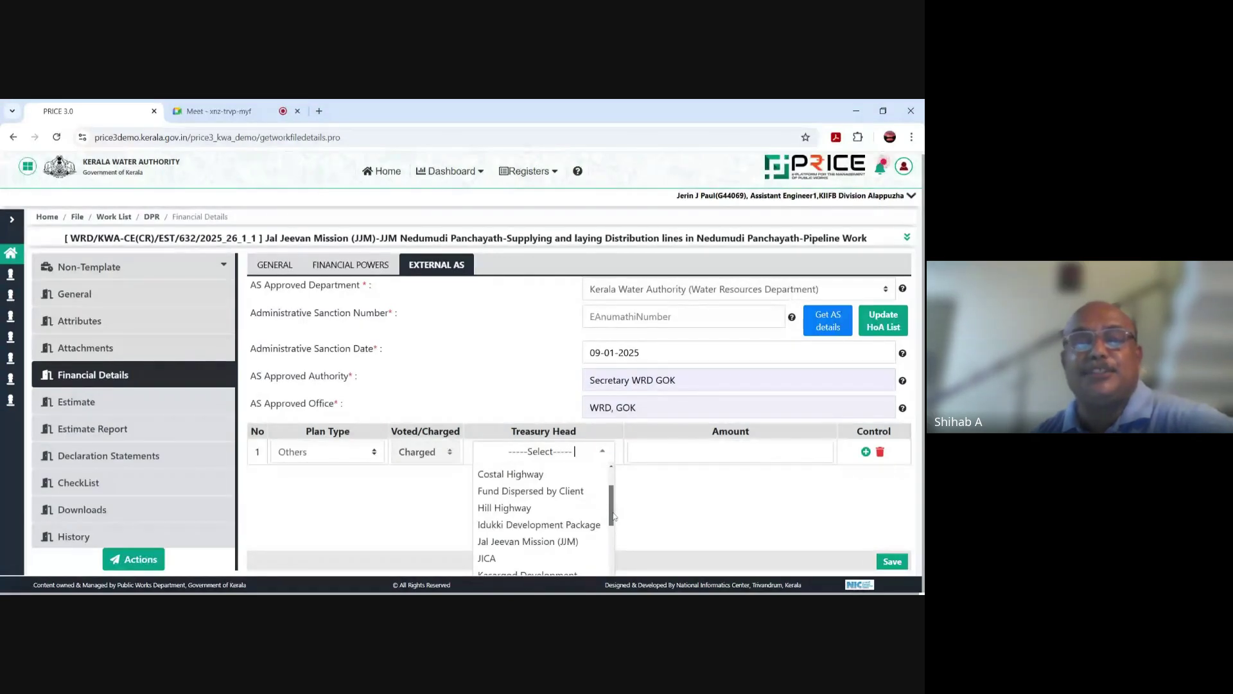
{"action": "left_click_drag", "start_coordinate": [614, 515], "coordinate": [611, 570]}
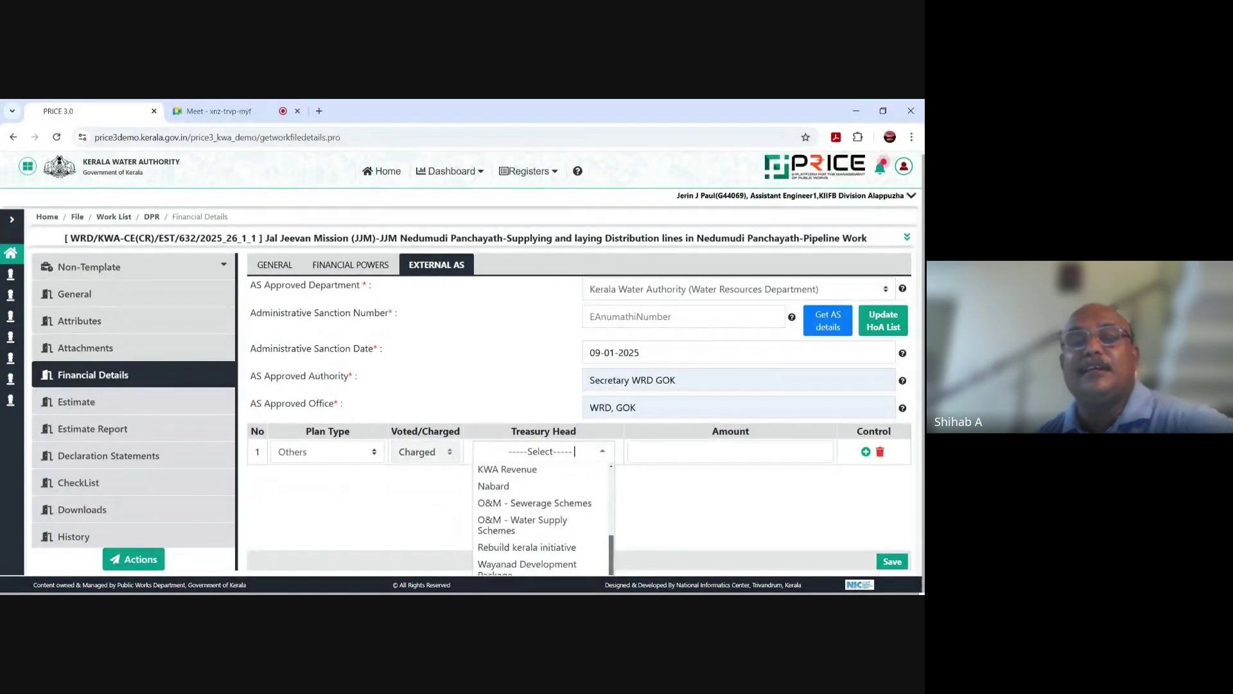
{"action": "left_click_drag", "start_coordinate": [613, 551], "coordinate": [621, 516]}
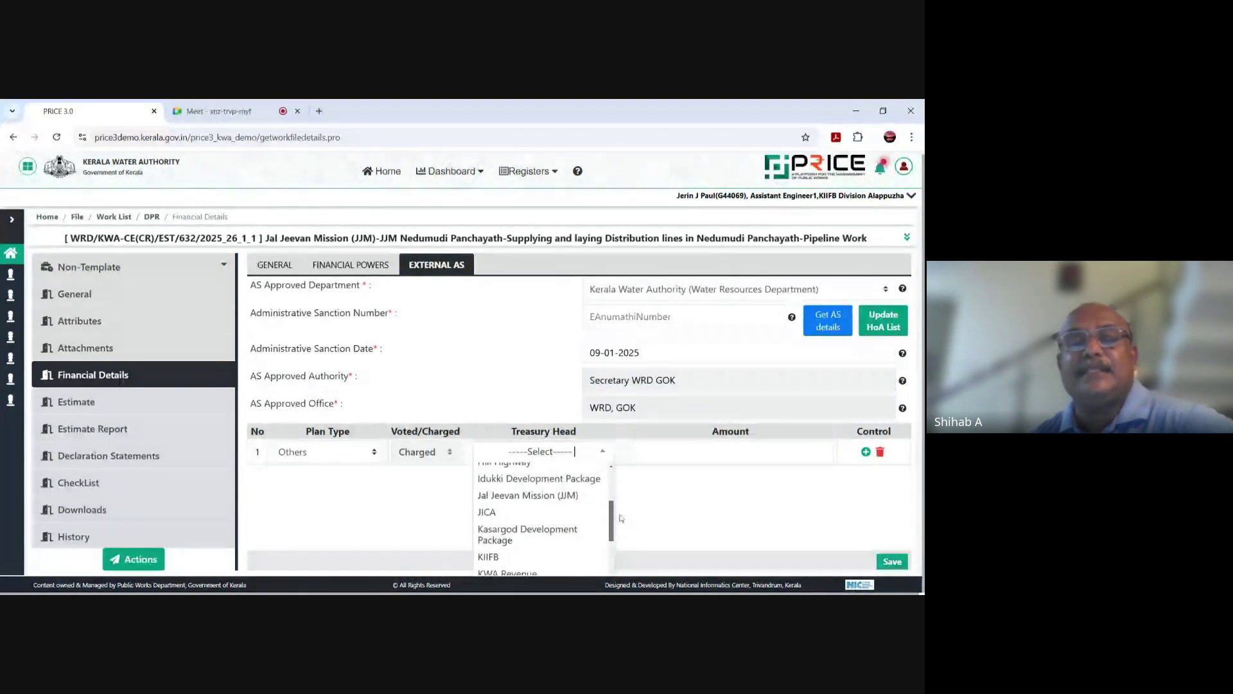
{"action": "left_click", "coordinate": [576, 499]}
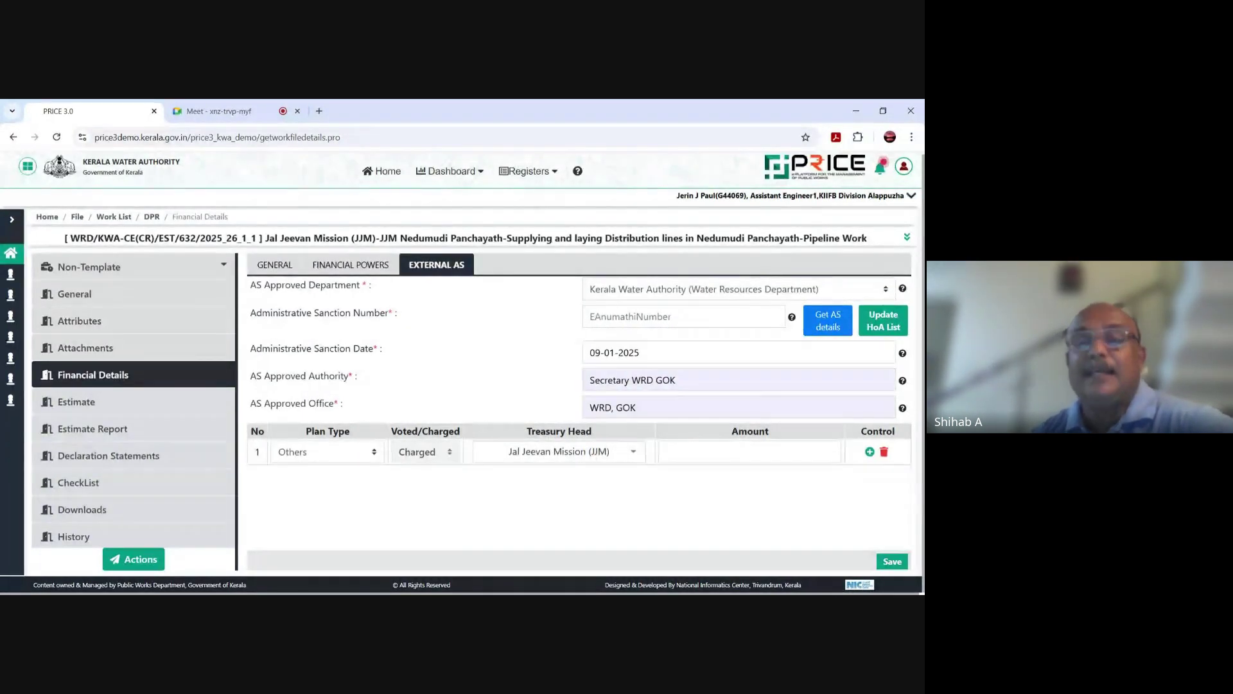
Step: Enter an amount of 350000000 for the Jal Jeevan Mission fund row and try to save the external sanction
{"action": "left_click", "coordinate": [833, 451]}
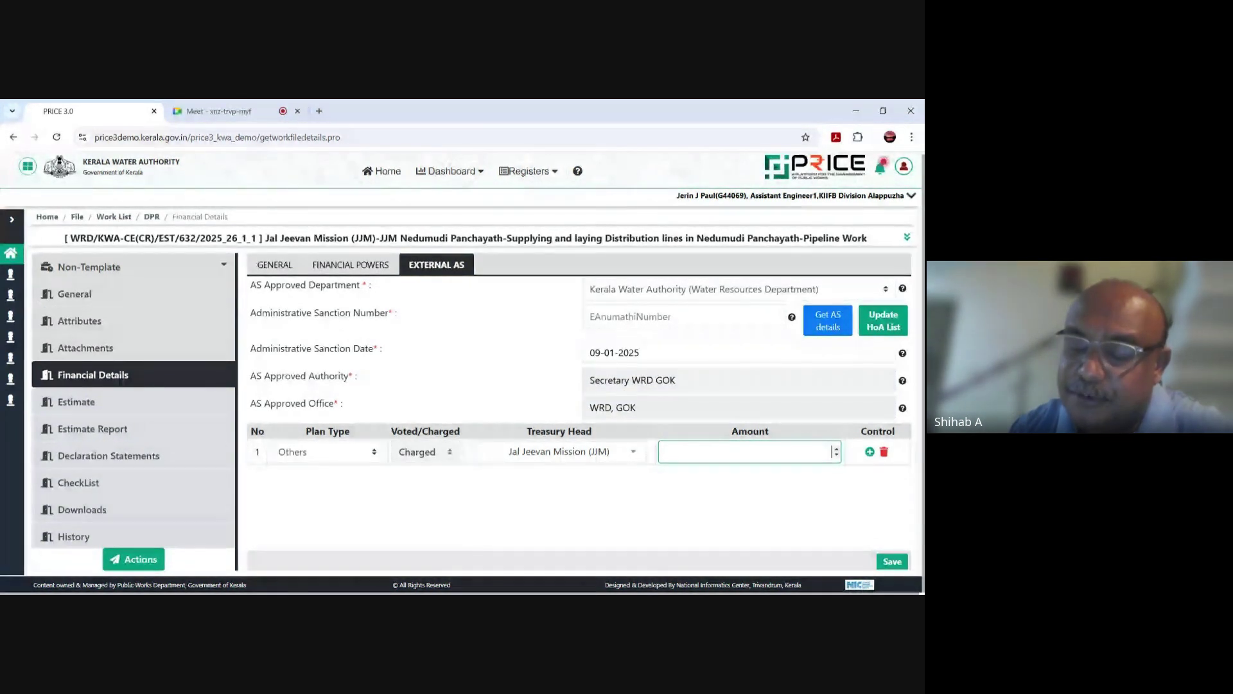
{"action": "type", "text": "35"}
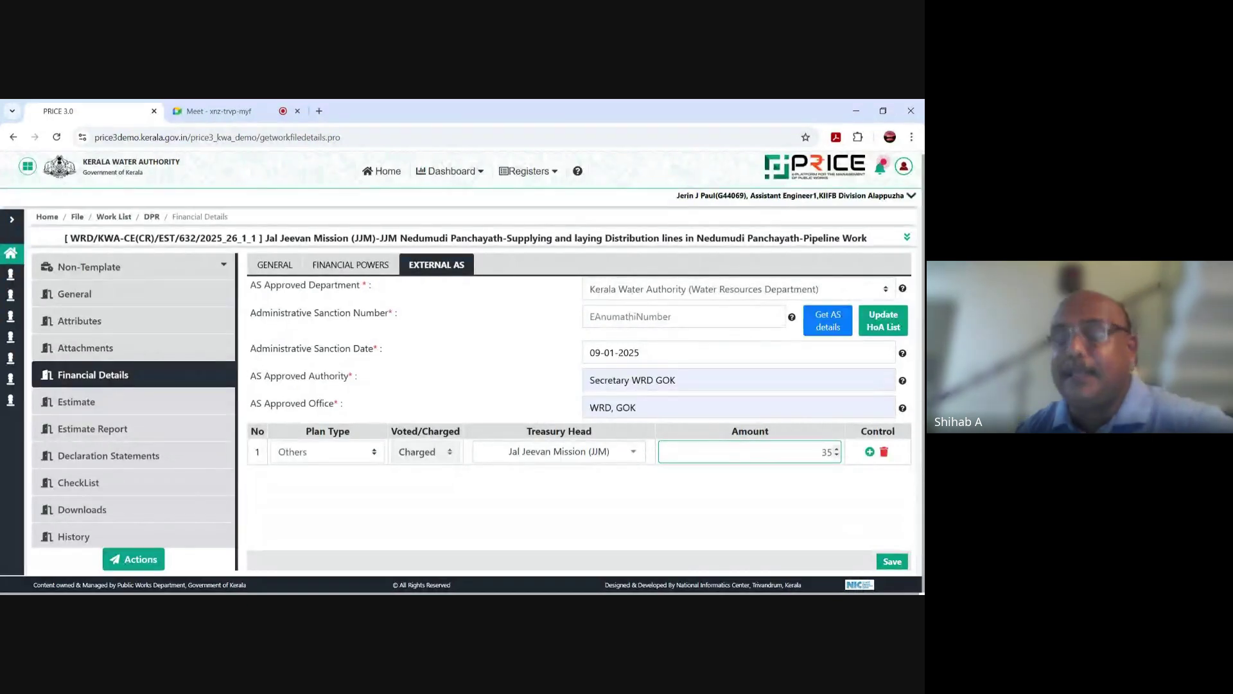
{"action": "type", "text": "00"}
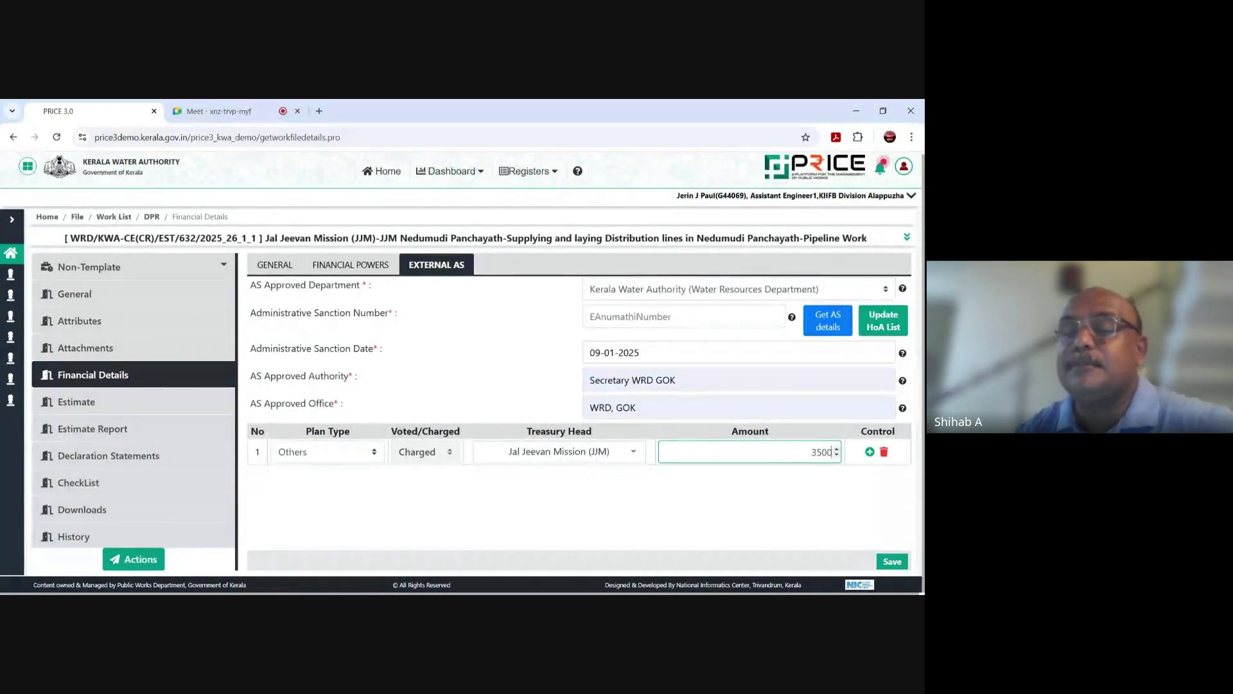
{"action": "type", "text": "00000"}
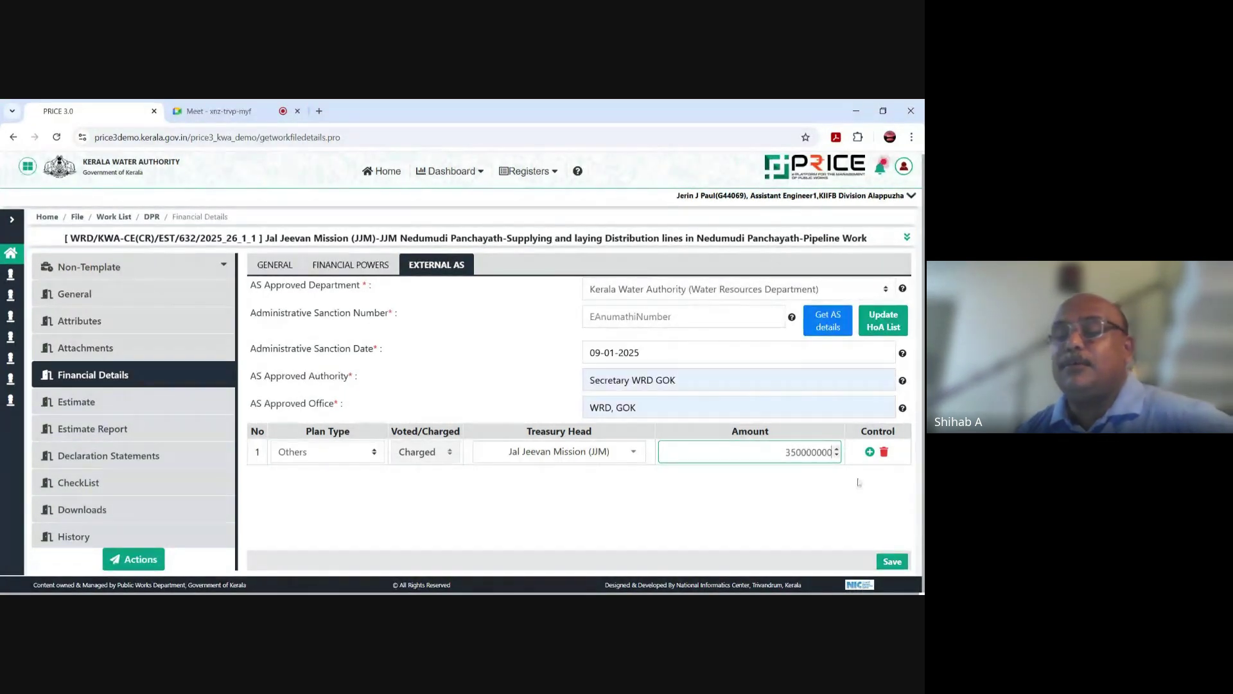
{"action": "left_click", "coordinate": [892, 562]}
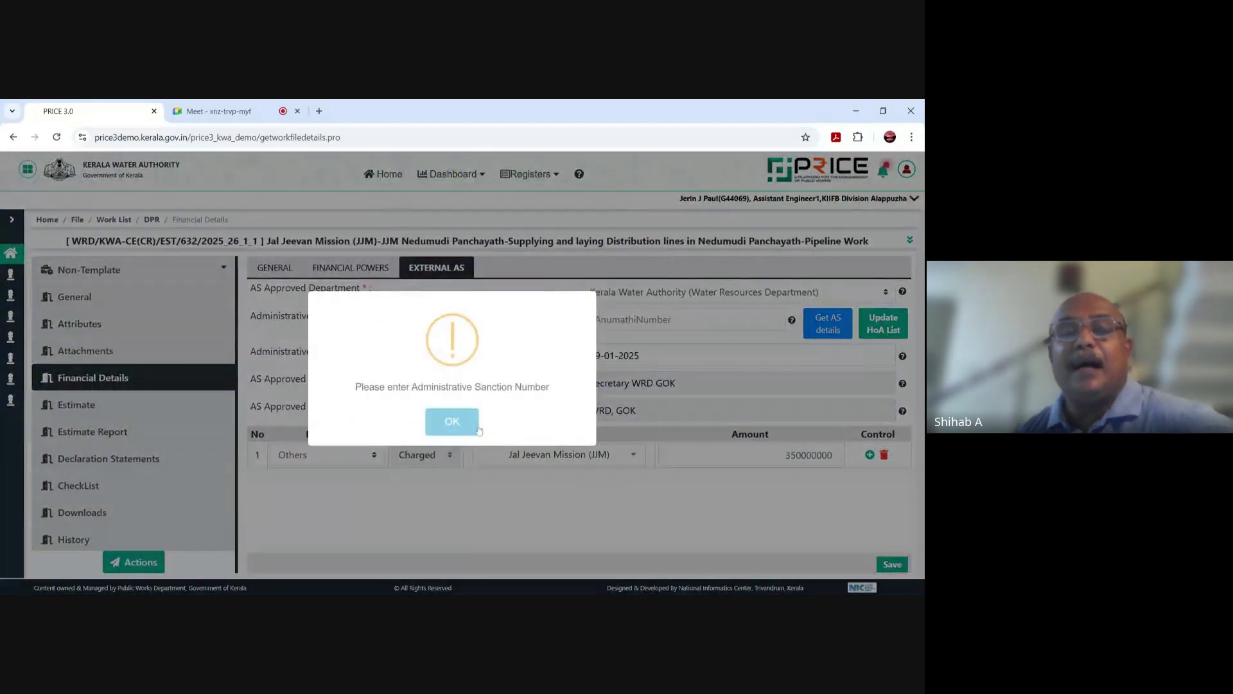
{"action": "key", "text": "Return"}
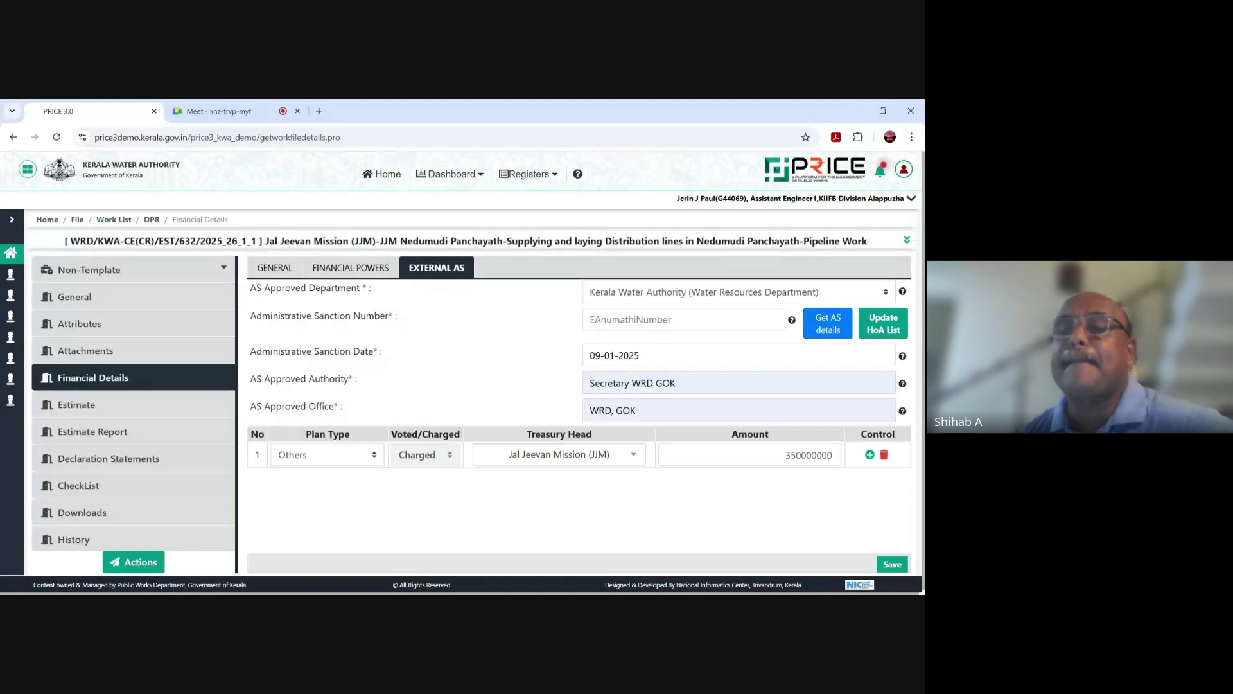
Step: Enter G.O.(Rt)No.897/2023/WRD as the administrative sanction number and save the external sanction
{"action": "left_click", "coordinate": [681, 321]}
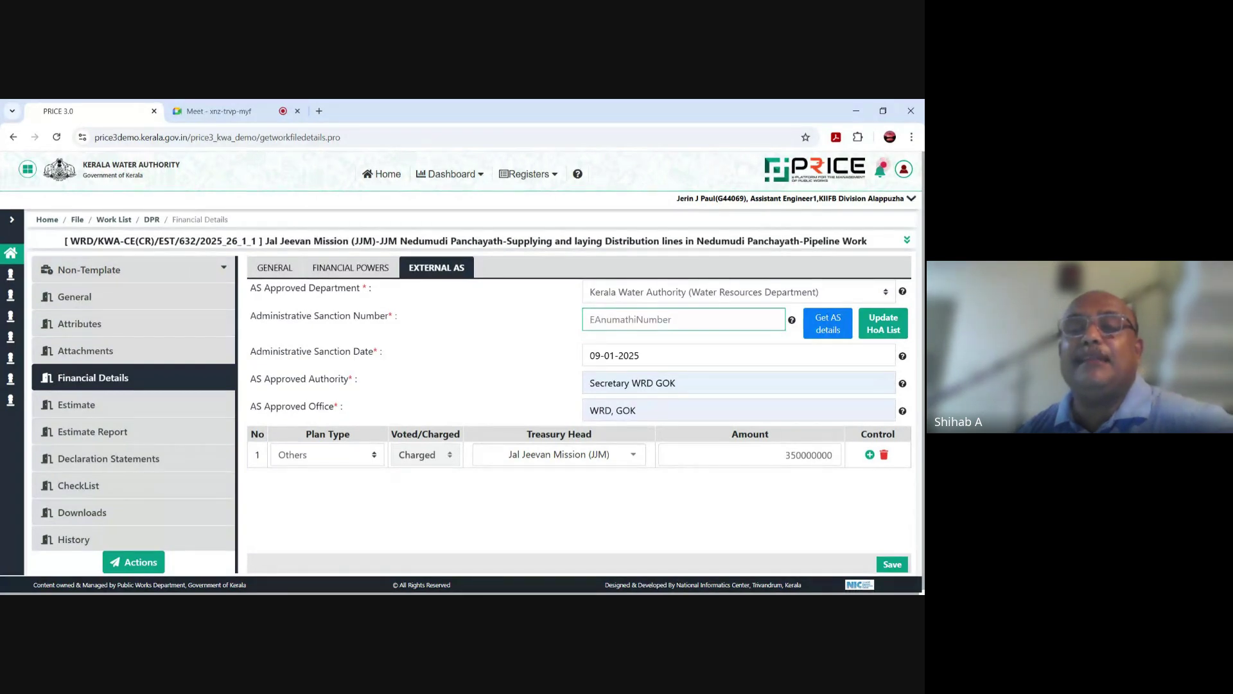
{"action": "type", "text": "G.O.(Rt)No.897/2023/WRD"}
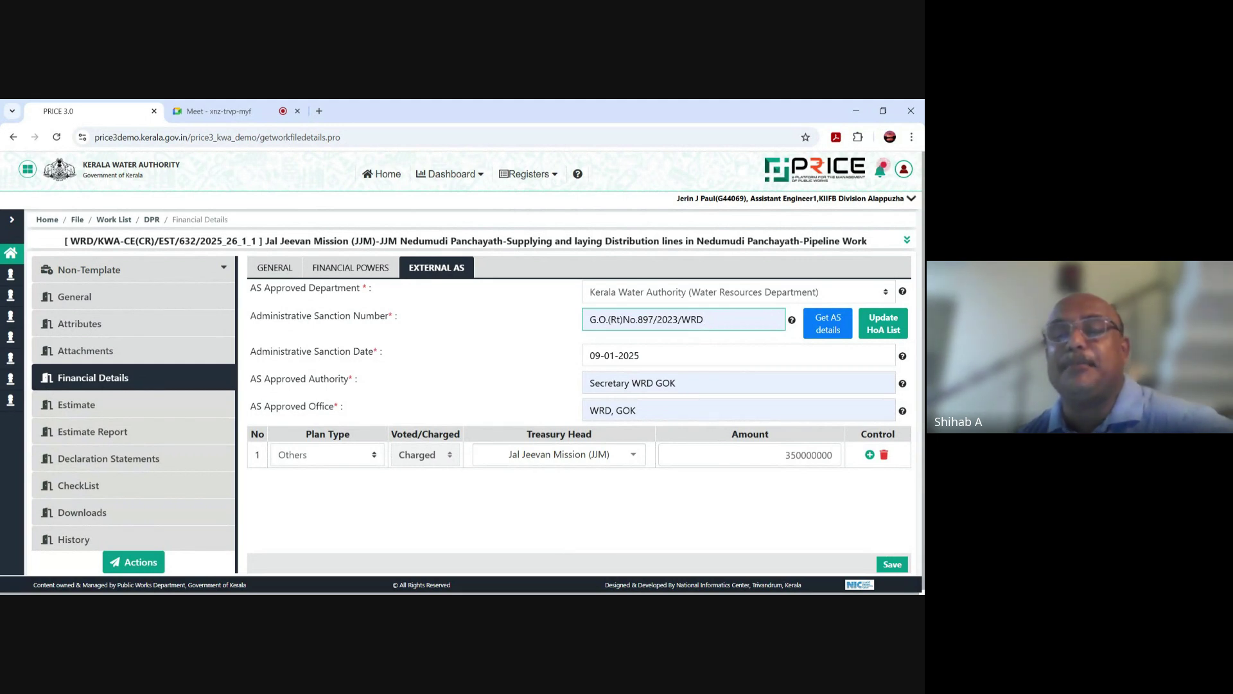
{"action": "left_click", "coordinate": [892, 563]}
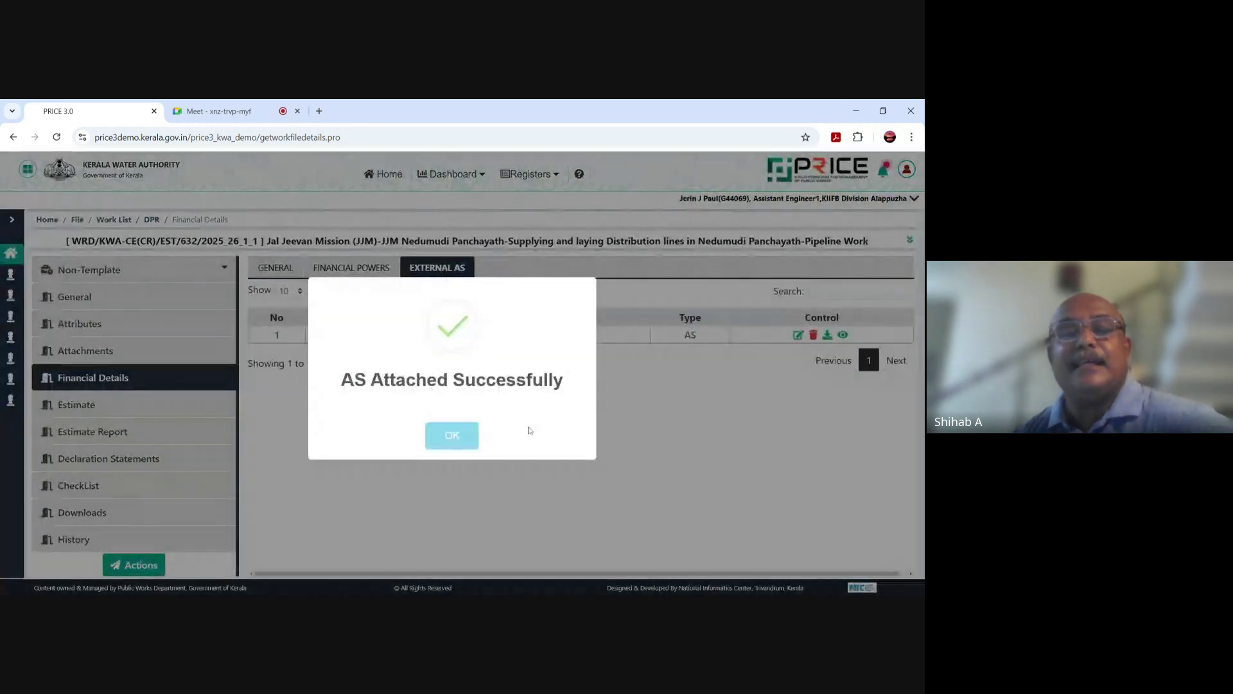
{"action": "left_click", "coordinate": [458, 435]}
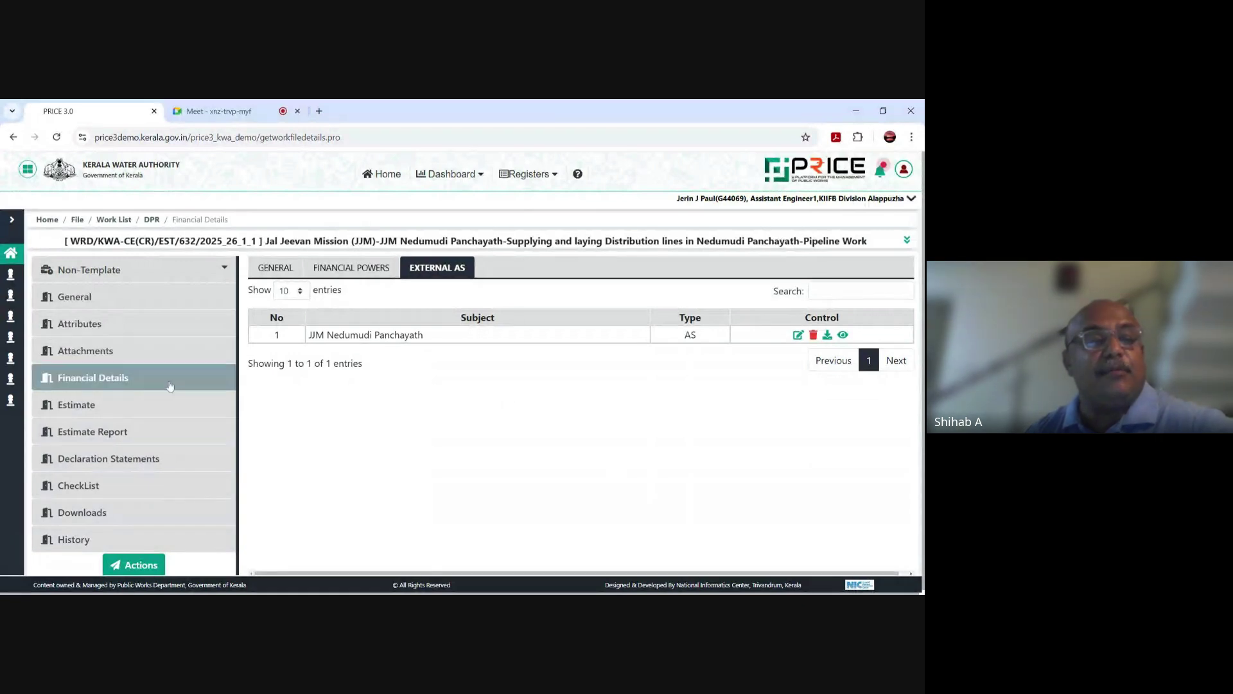
Step: Open the work's estimate headings and dismiss the form for adding an estimate heading
{"action": "left_click", "coordinate": [147, 406]}
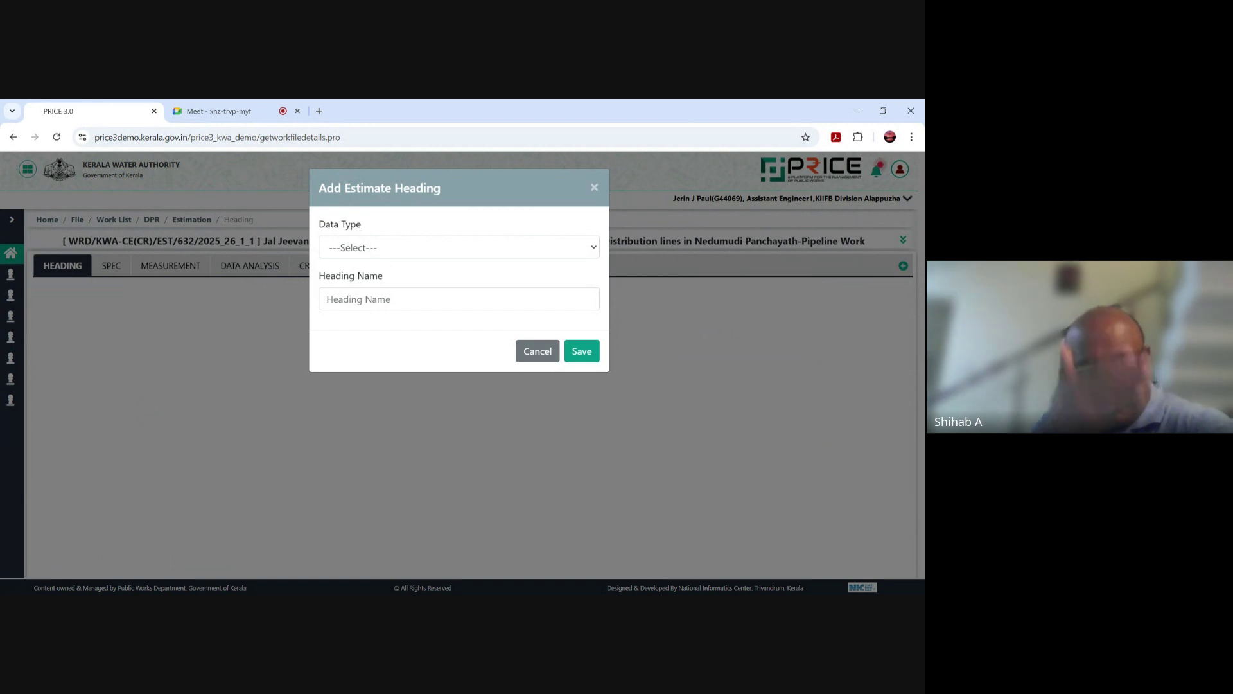
{"action": "left_click", "coordinate": [526, 352]}
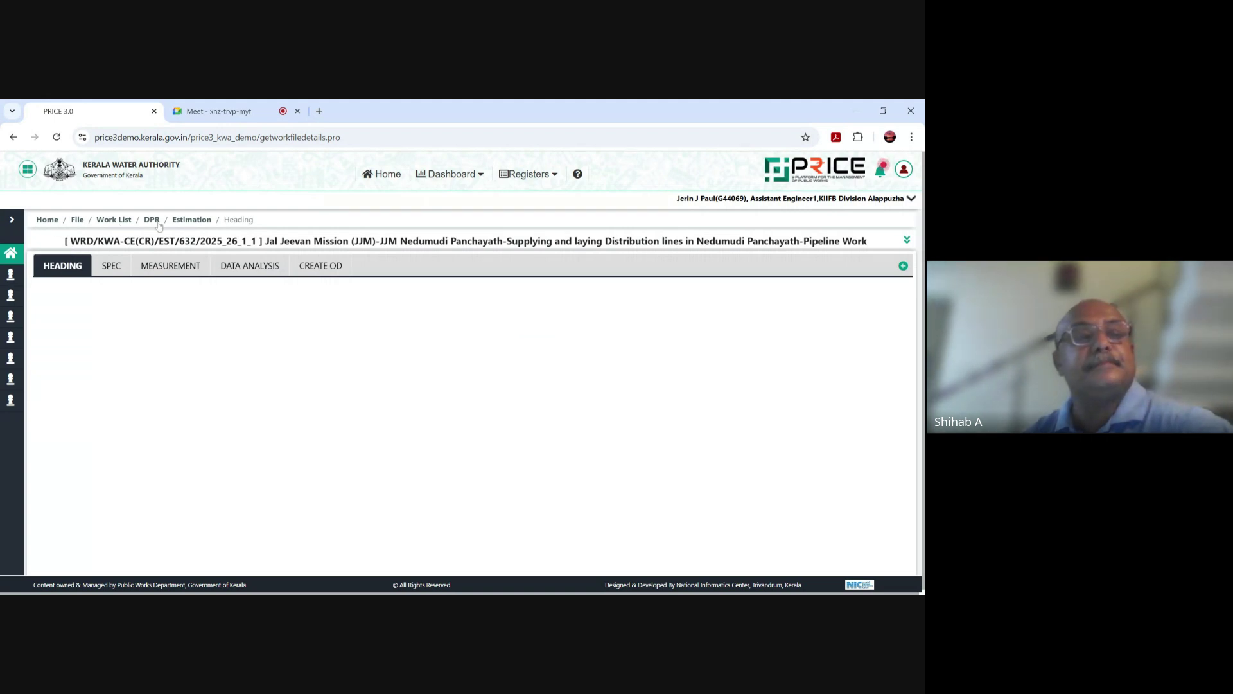
Step: Return to the work list and reopen the DPR of the Pipeline Work activity under Supplying and laying Distribution lines in Nedumudi Panchayath
{"action": "left_click", "coordinate": [192, 220]}
{"action": "left_click", "coordinate": [451, 402]}
{"action": "left_click", "coordinate": [124, 222]}
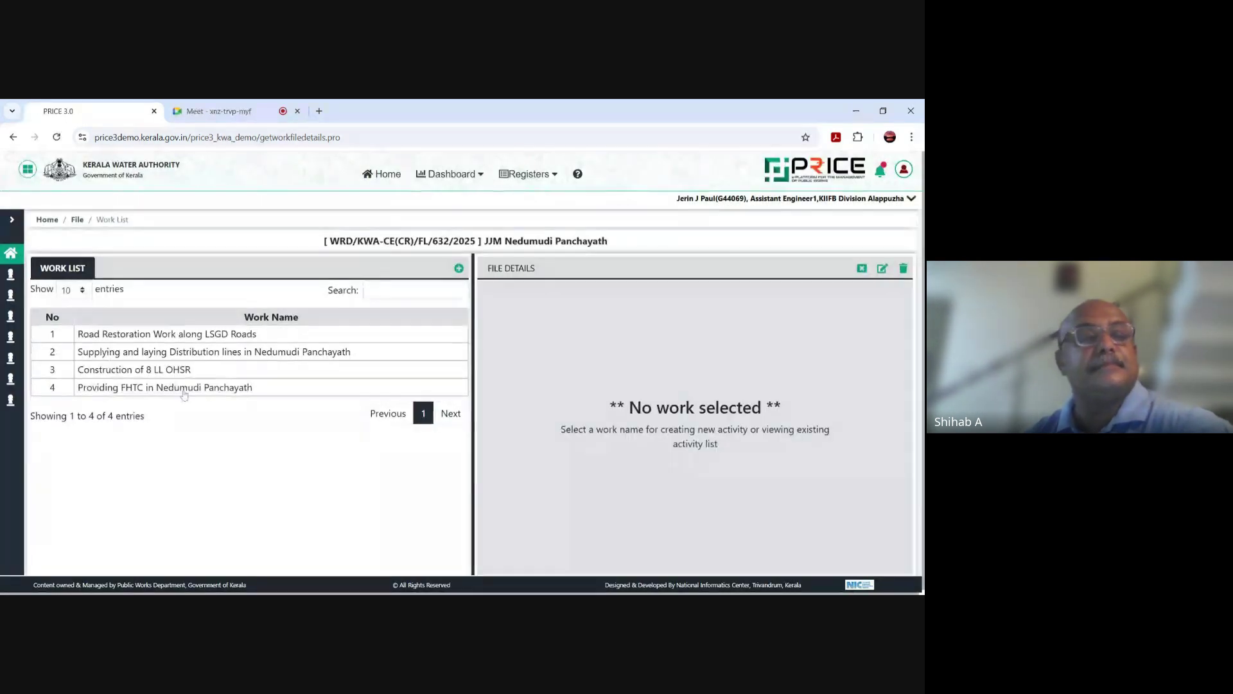
{"action": "left_click", "coordinate": [210, 358]}
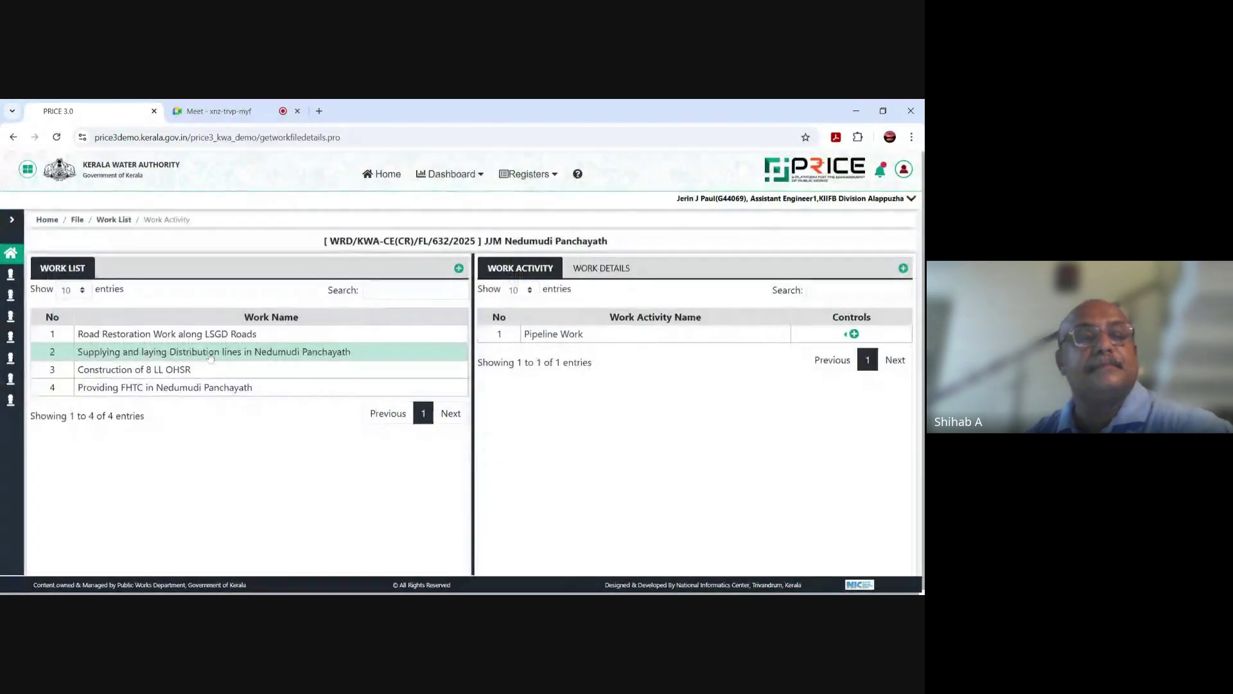
{"action": "left_click", "coordinate": [849, 336]}
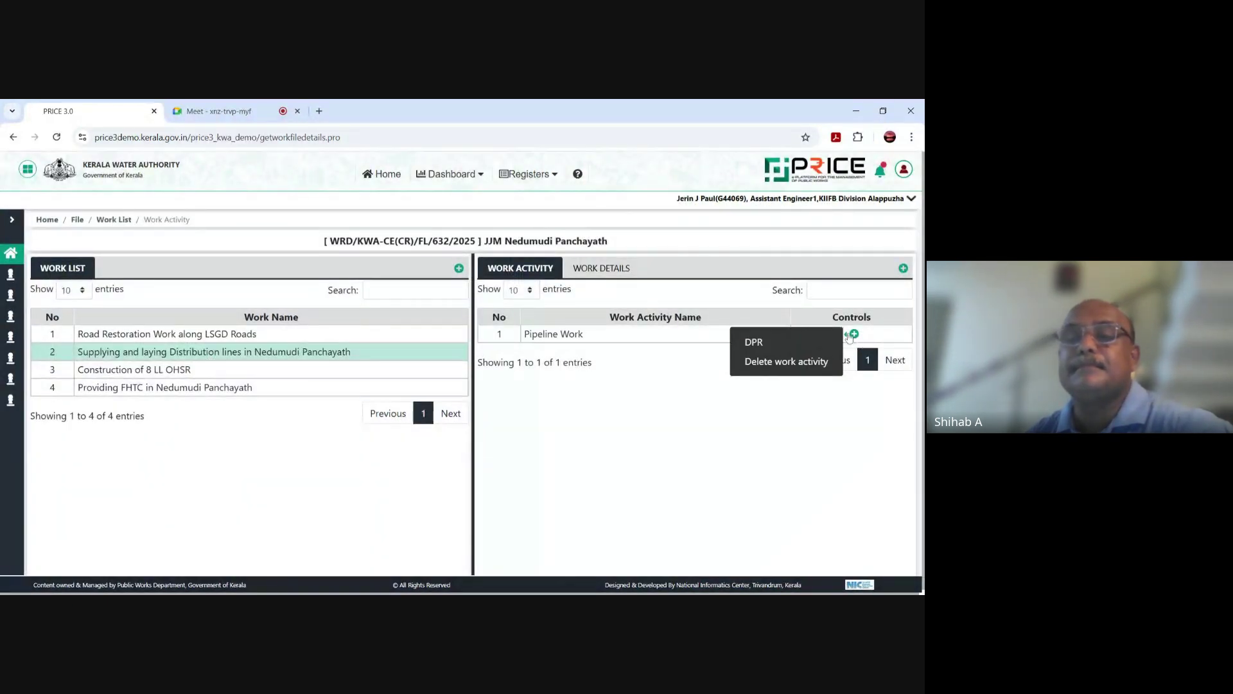
{"action": "left_click", "coordinate": [791, 346]}
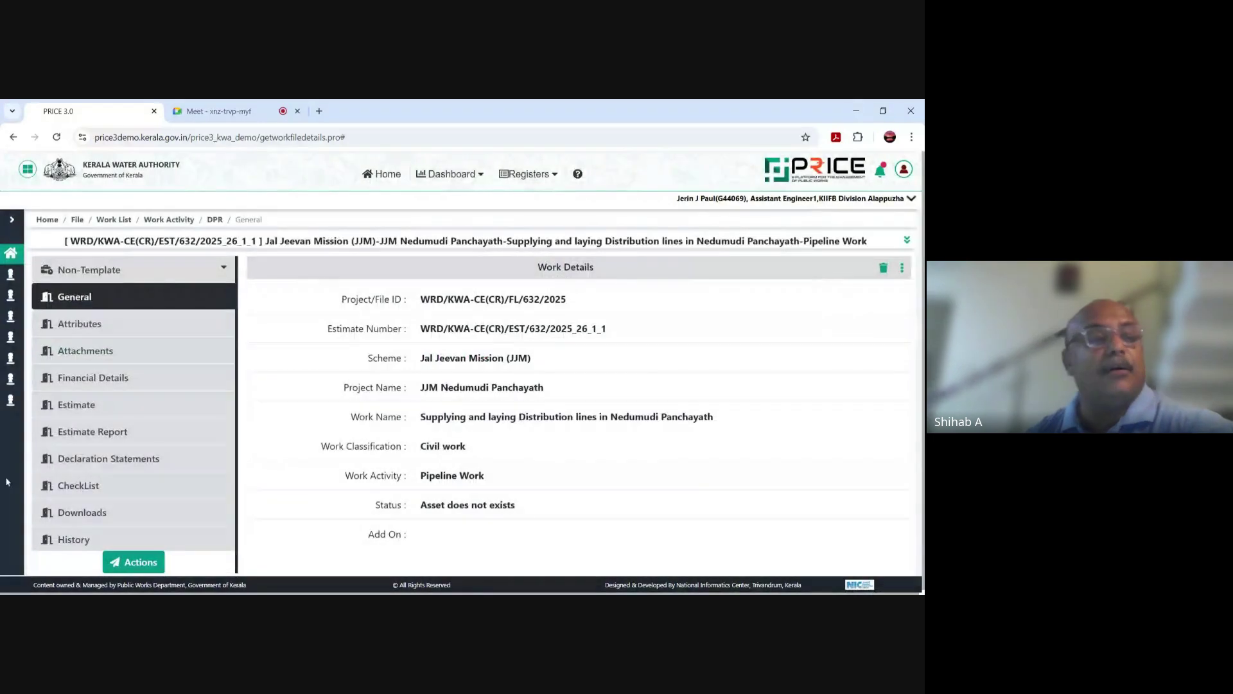
Step: Review the DPR's attributes, attachments and financial details
{"action": "left_click", "coordinate": [101, 325]}
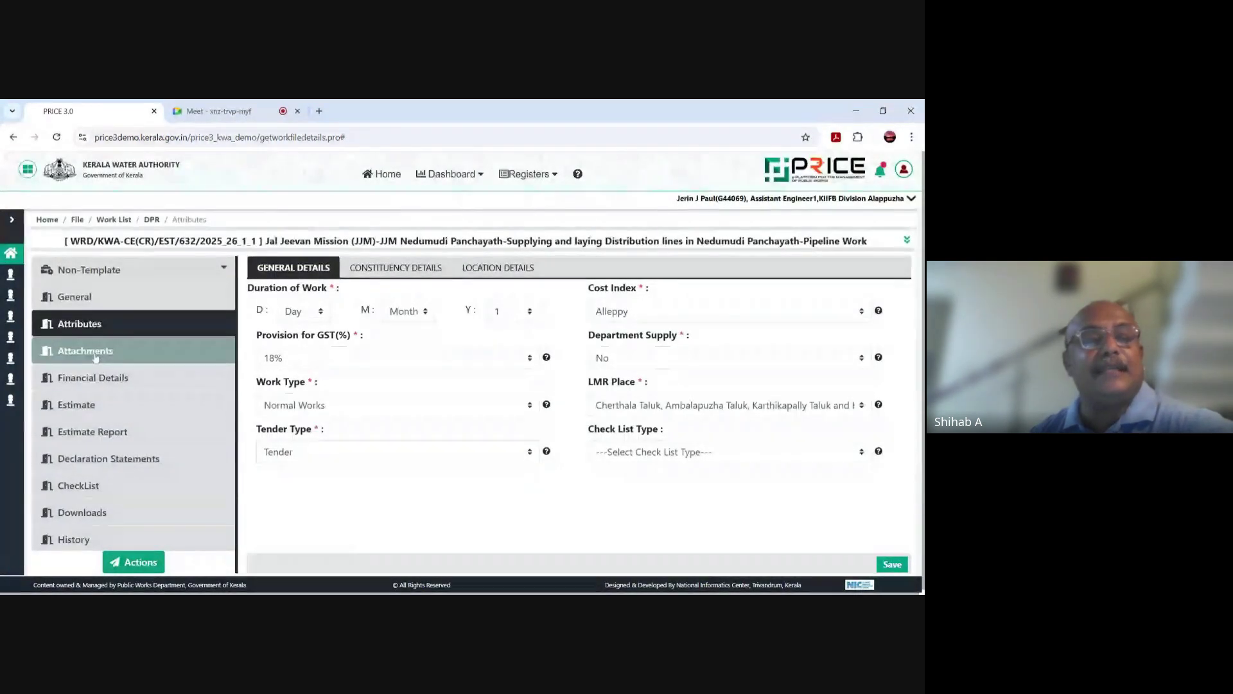
{"action": "left_click", "coordinate": [96, 354]}
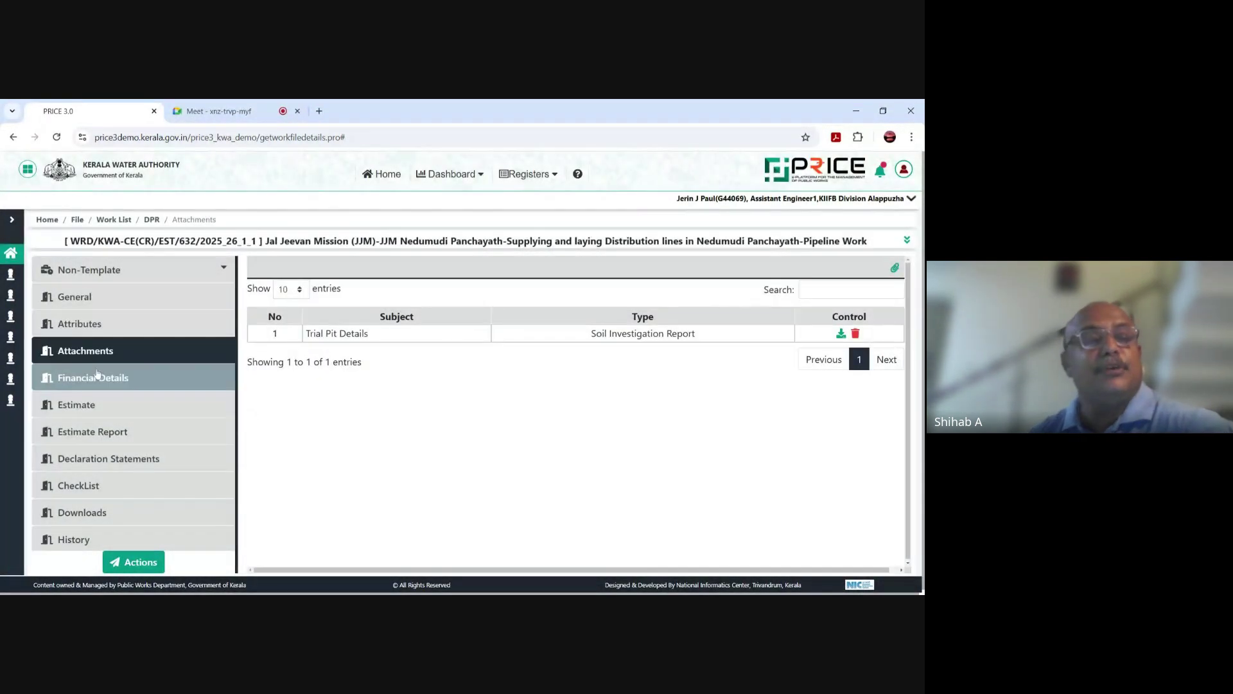
{"action": "left_click", "coordinate": [97, 376]}
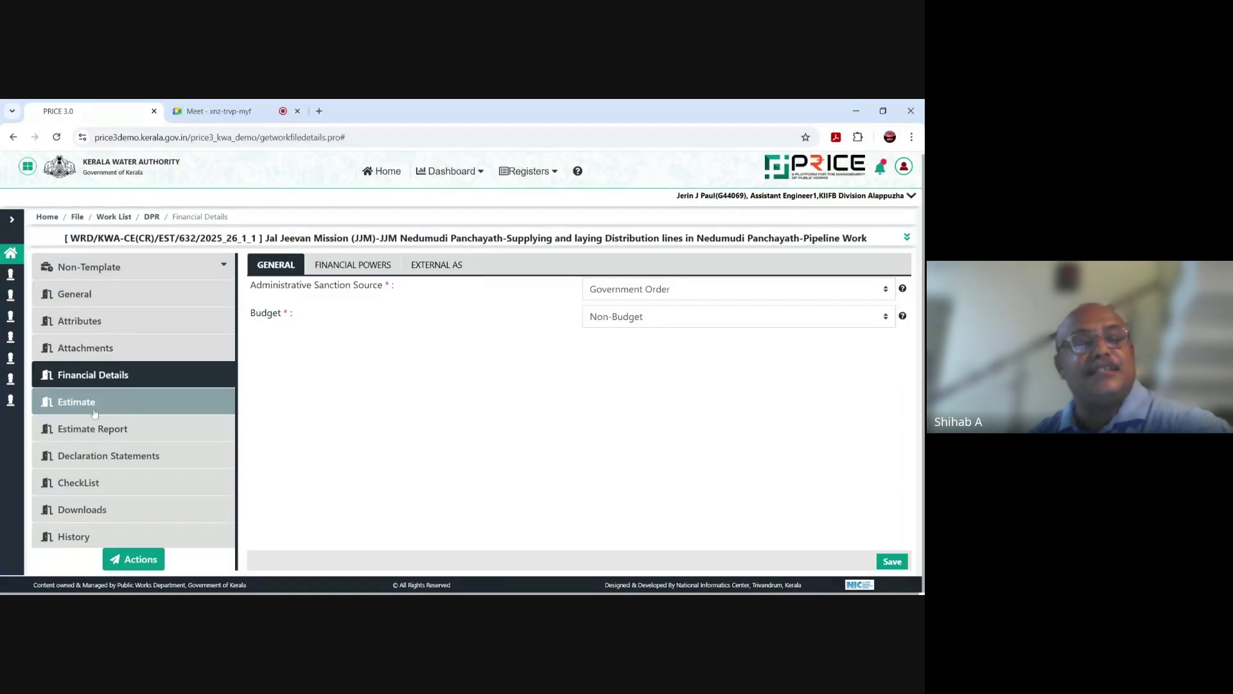
Step: Add a DAR_CIVIL estimate heading named Cost of Materials and show it in the heading list
{"action": "left_click", "coordinate": [95, 412]}
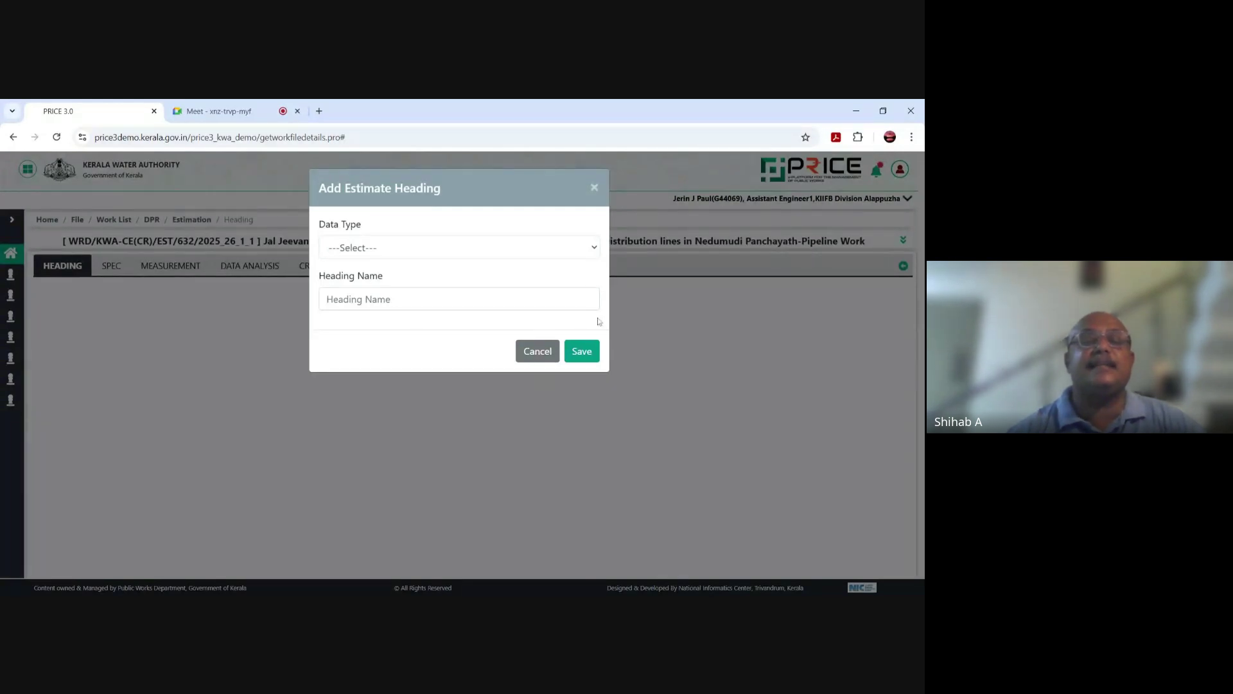
{"action": "left_click", "coordinate": [423, 289]}
{"action": "left_click", "coordinate": [422, 299]}
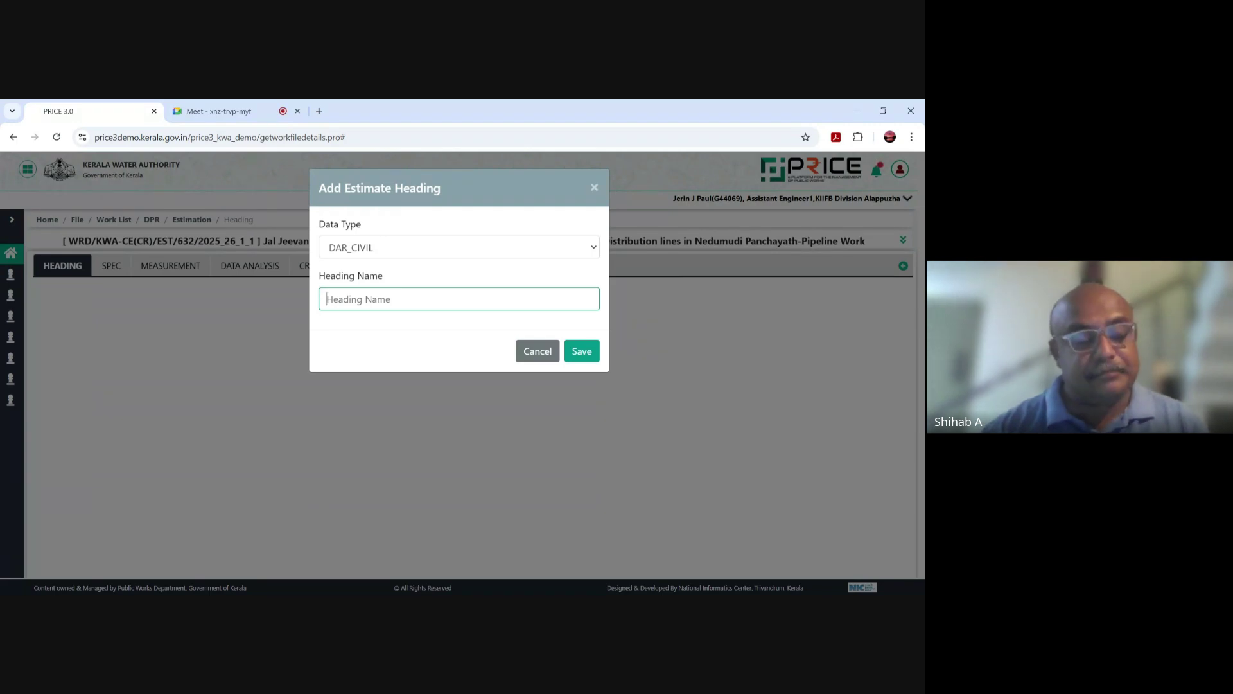
{"action": "type", "text": "Cost "}
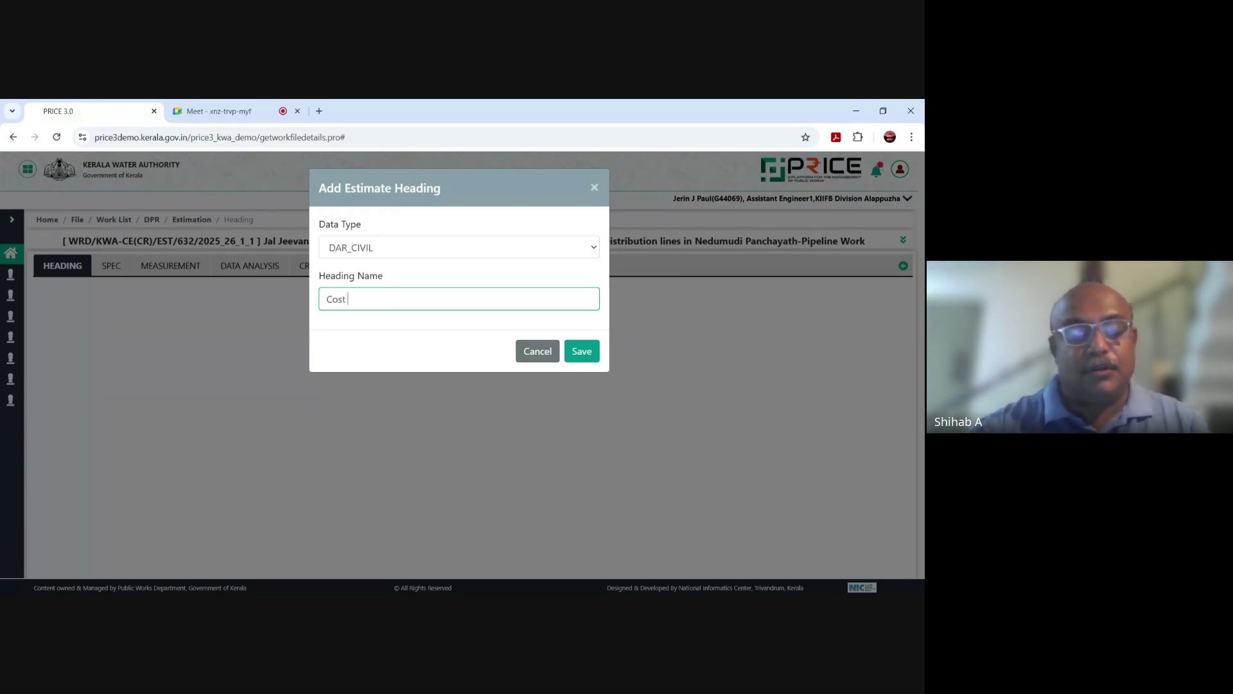
{"action": "type", "text": "of MAtr"}
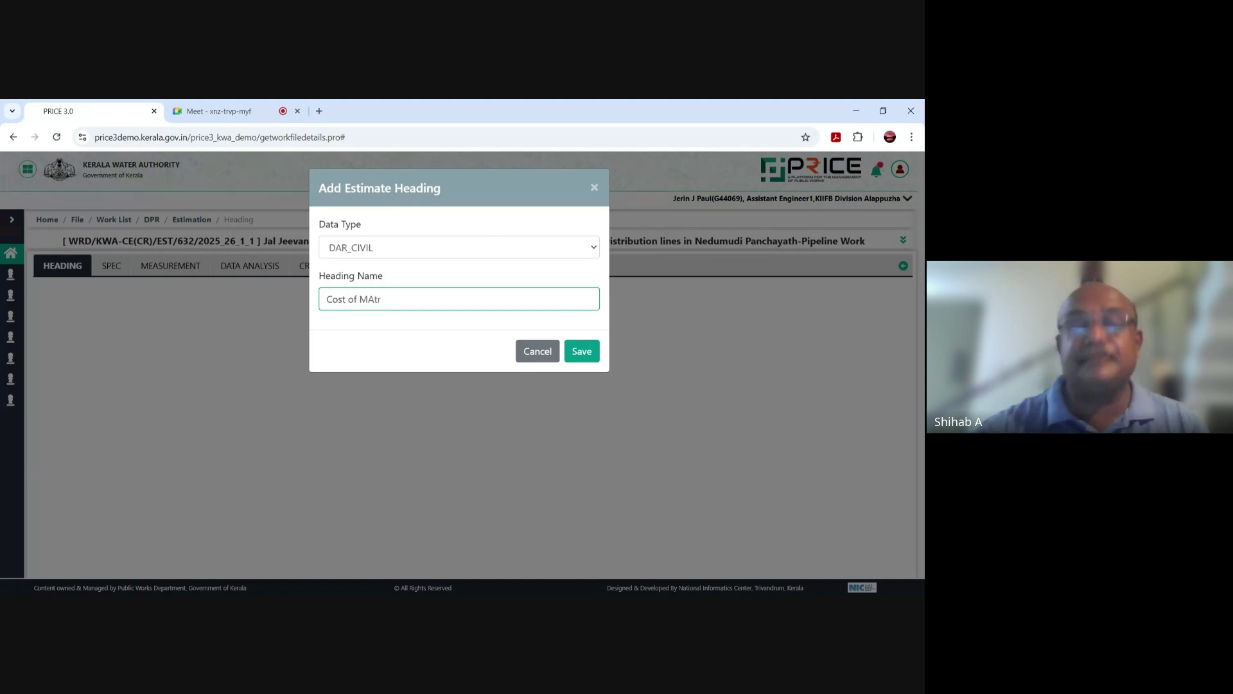
{"action": "key", "text": "BackSpace"}
{"action": "key", "text": "BackSpace"}
{"action": "type", "text": "aterial"}
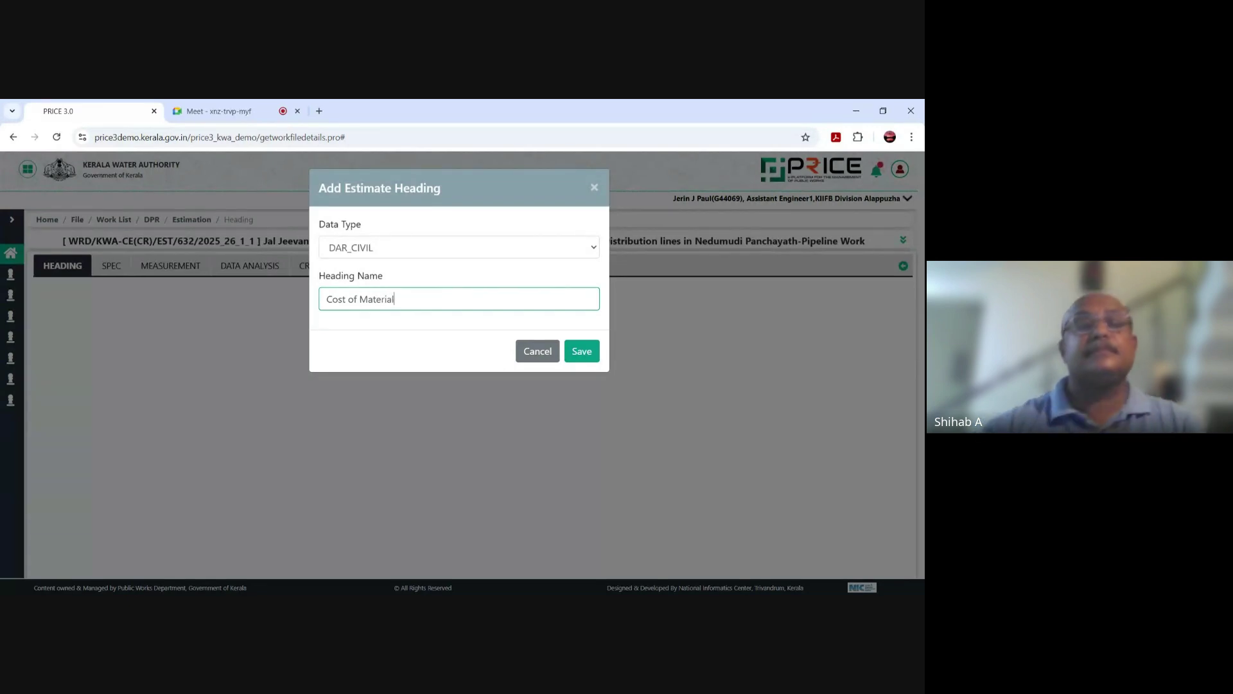
{"action": "type", "text": "s"}
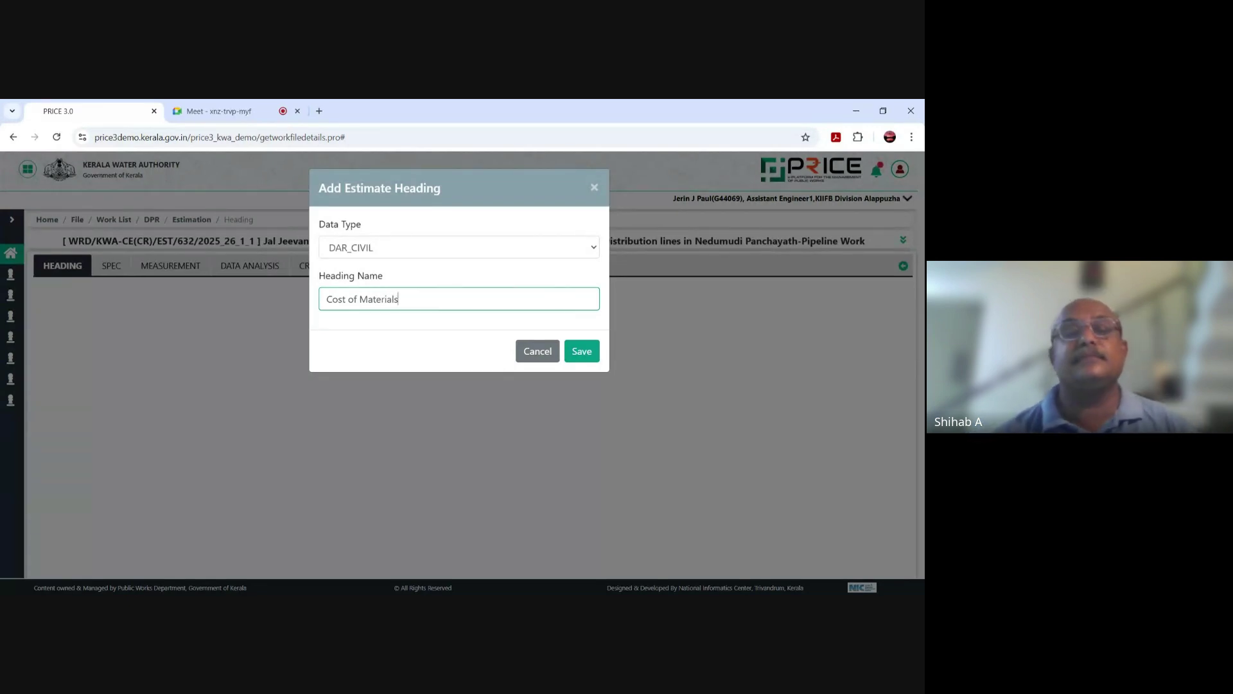
{"action": "left_click", "coordinate": [588, 353]}
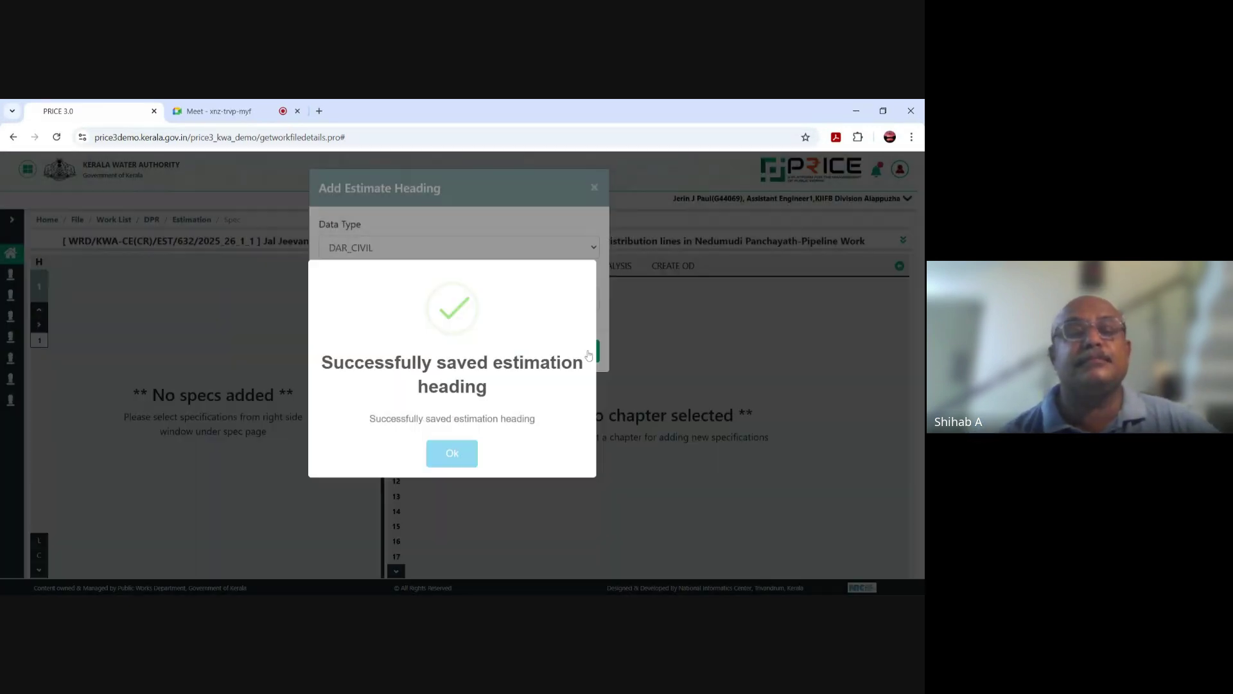
{"action": "left_click", "coordinate": [448, 454]}
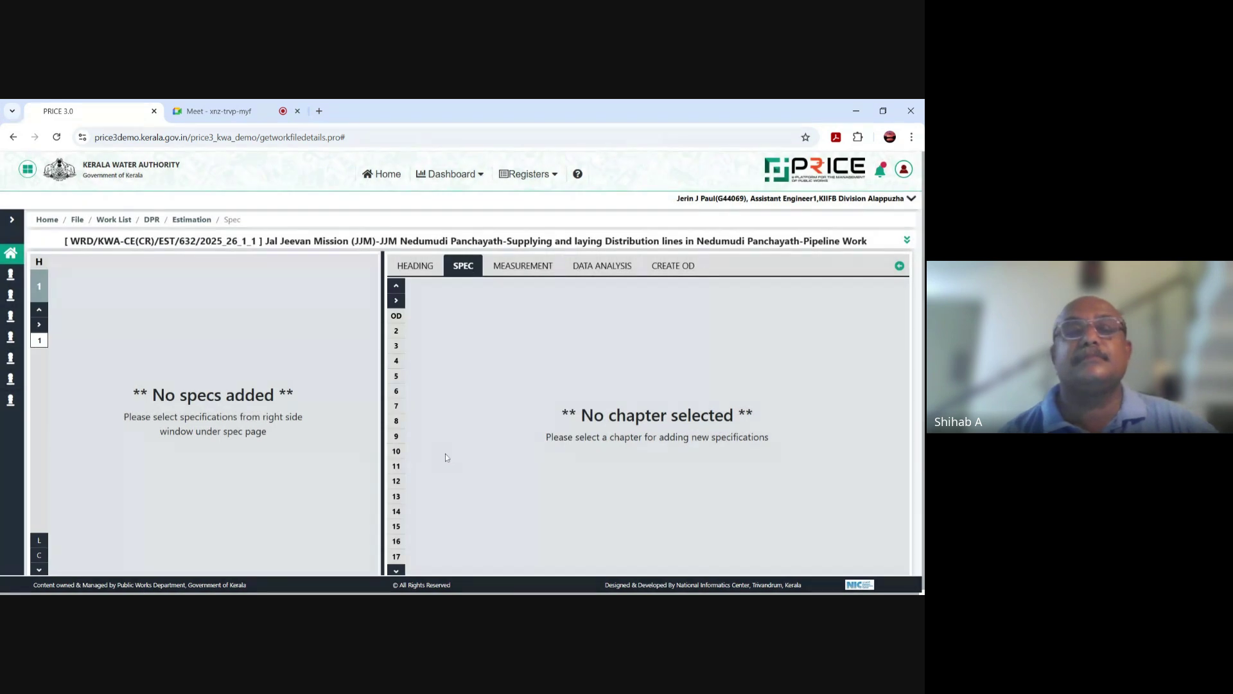
{"action": "left_click", "coordinate": [415, 267]}
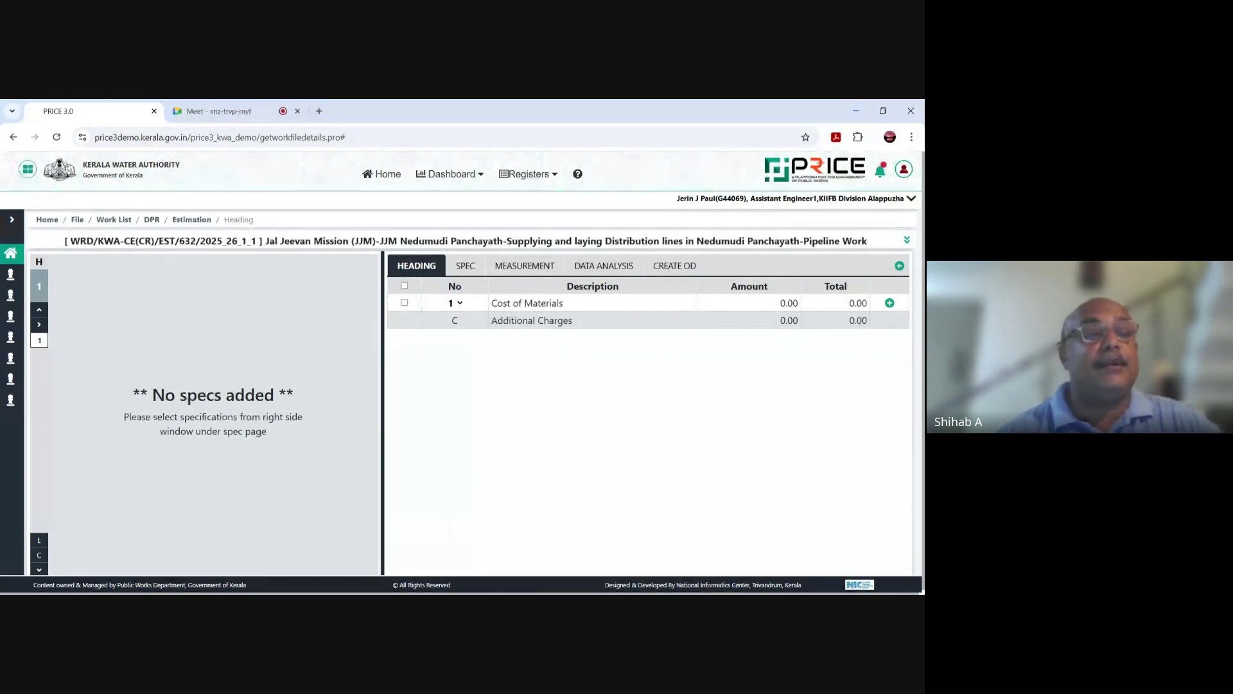
{"action": "left_click", "coordinate": [39, 324]}
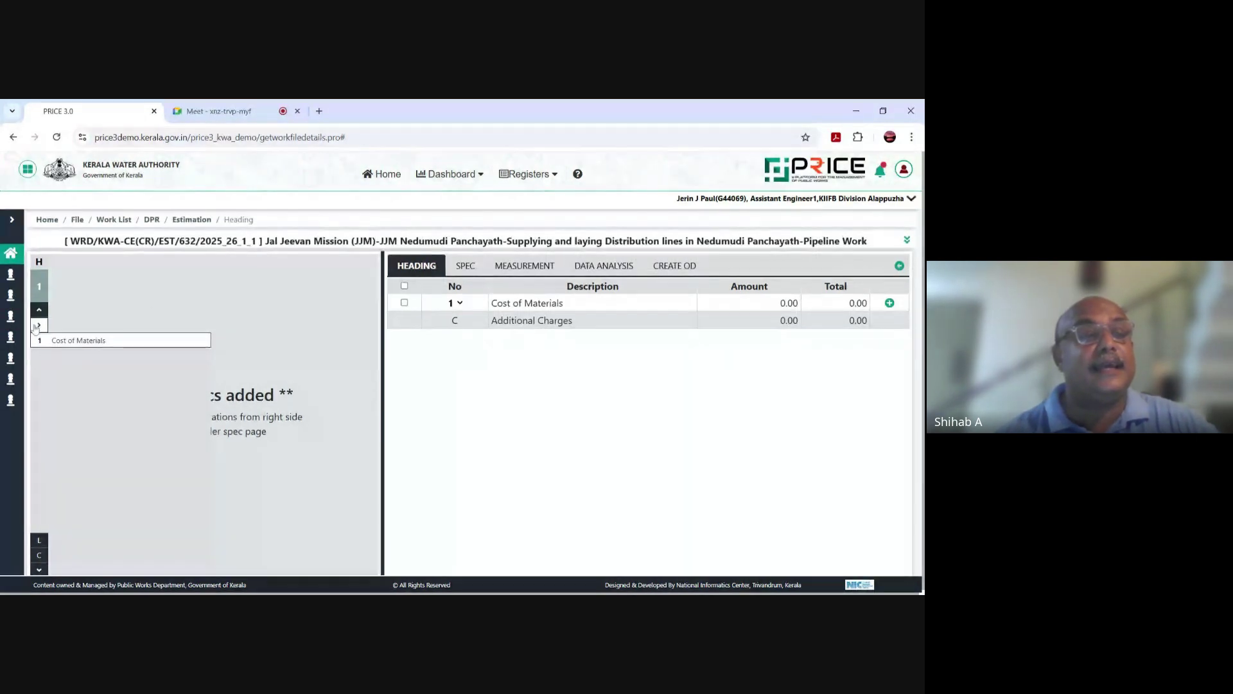
Step: Go back to the work list and reopen the Pipeline Work estimate of the distribution lines work
{"action": "left_click", "coordinate": [157, 220]}
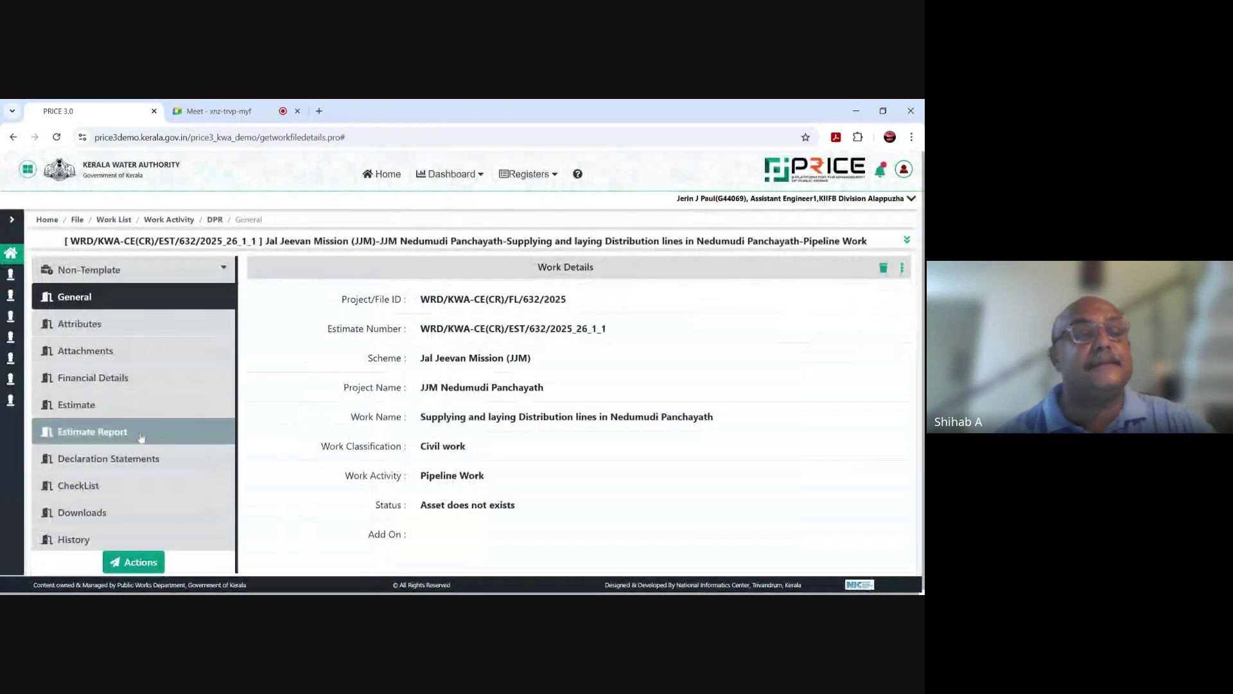
{"action": "left_click", "coordinate": [124, 220]}
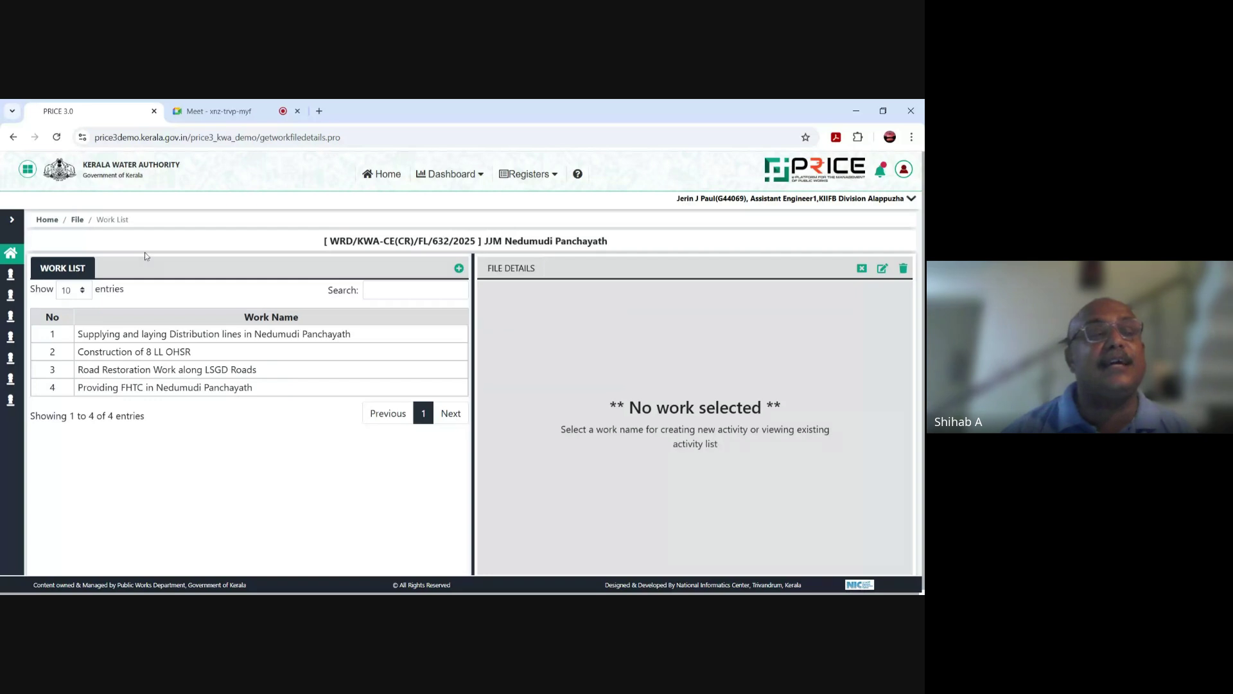
{"action": "left_click", "coordinate": [312, 339]}
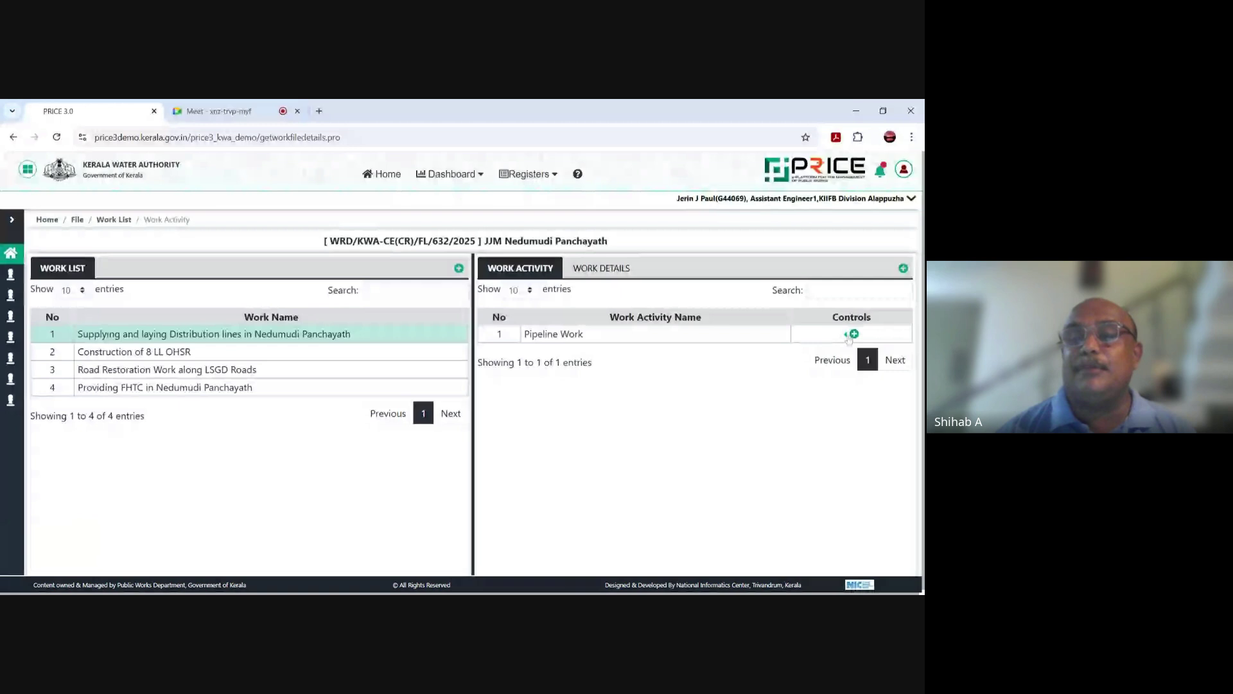
{"action": "left_click", "coordinate": [849, 334]}
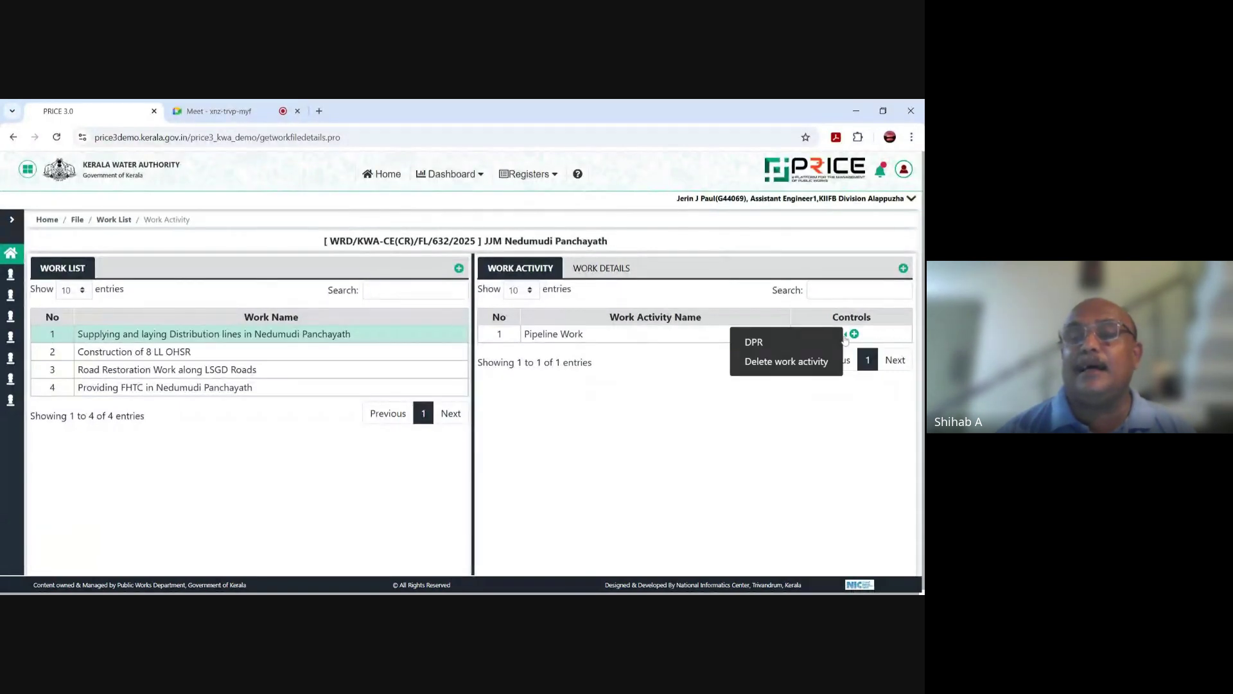
{"action": "left_click", "coordinate": [779, 343]}
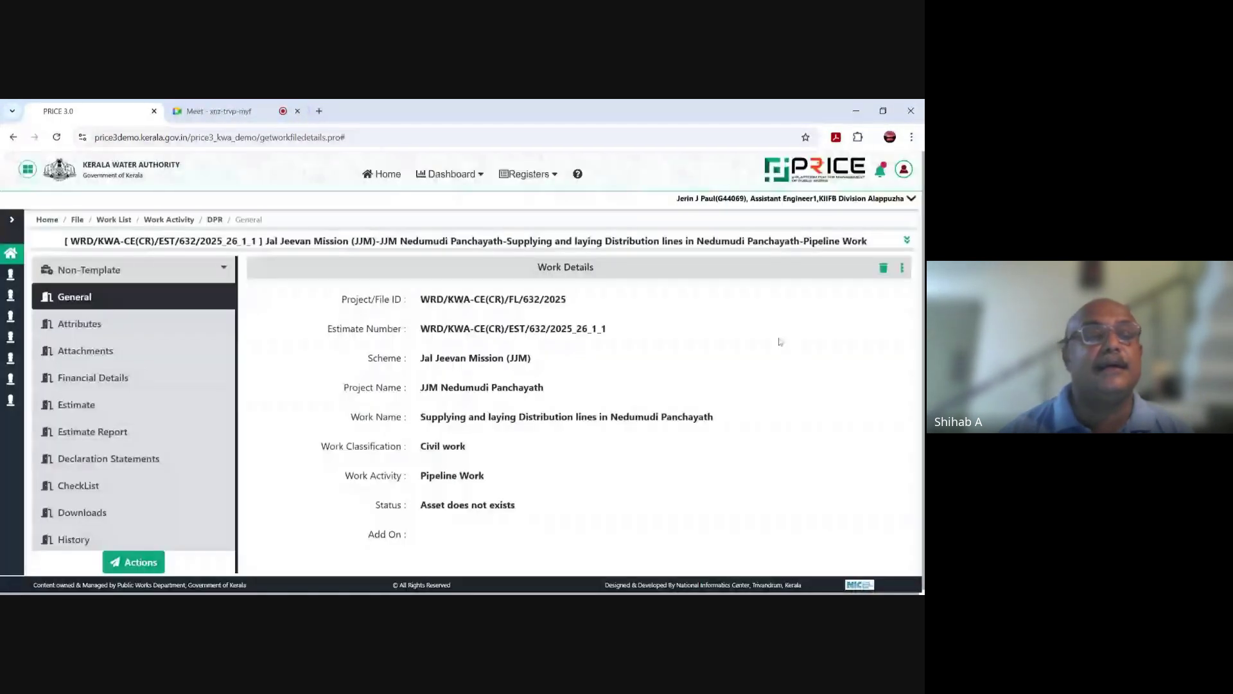
{"action": "left_click", "coordinate": [70, 405]}
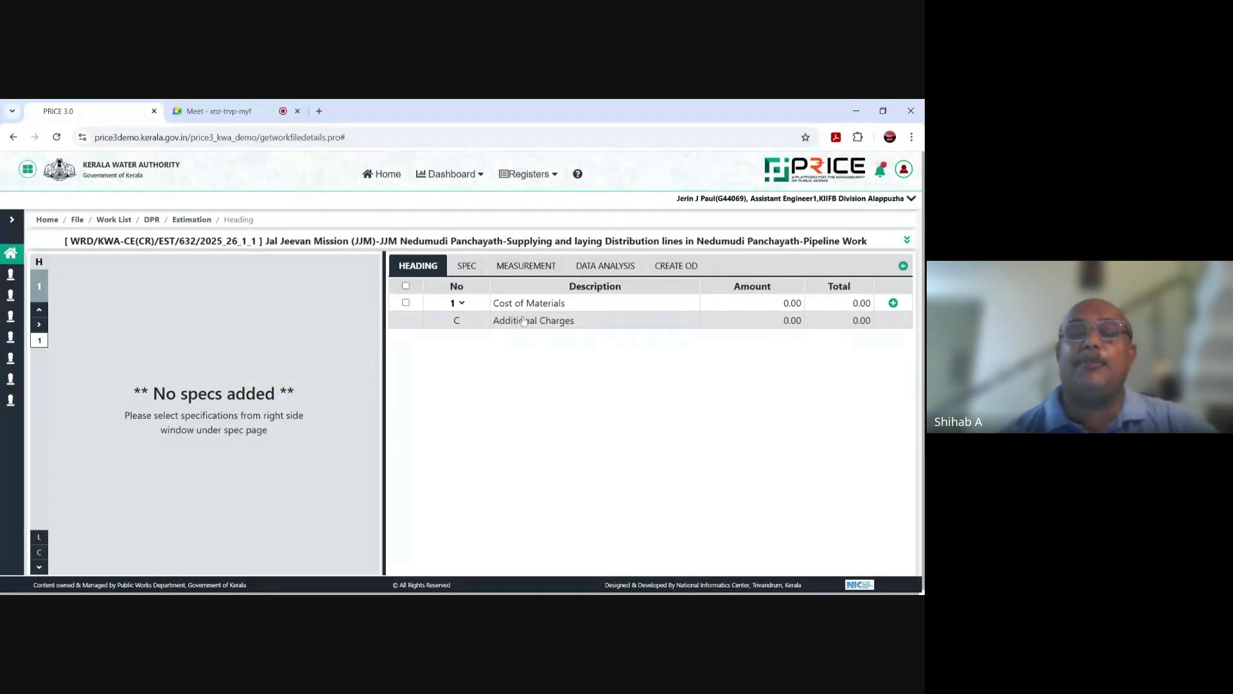
Step: Add a second DAR_CIVIL estimate heading named Working Charges and return to the heading list
{"action": "left_click", "coordinate": [893, 304]}
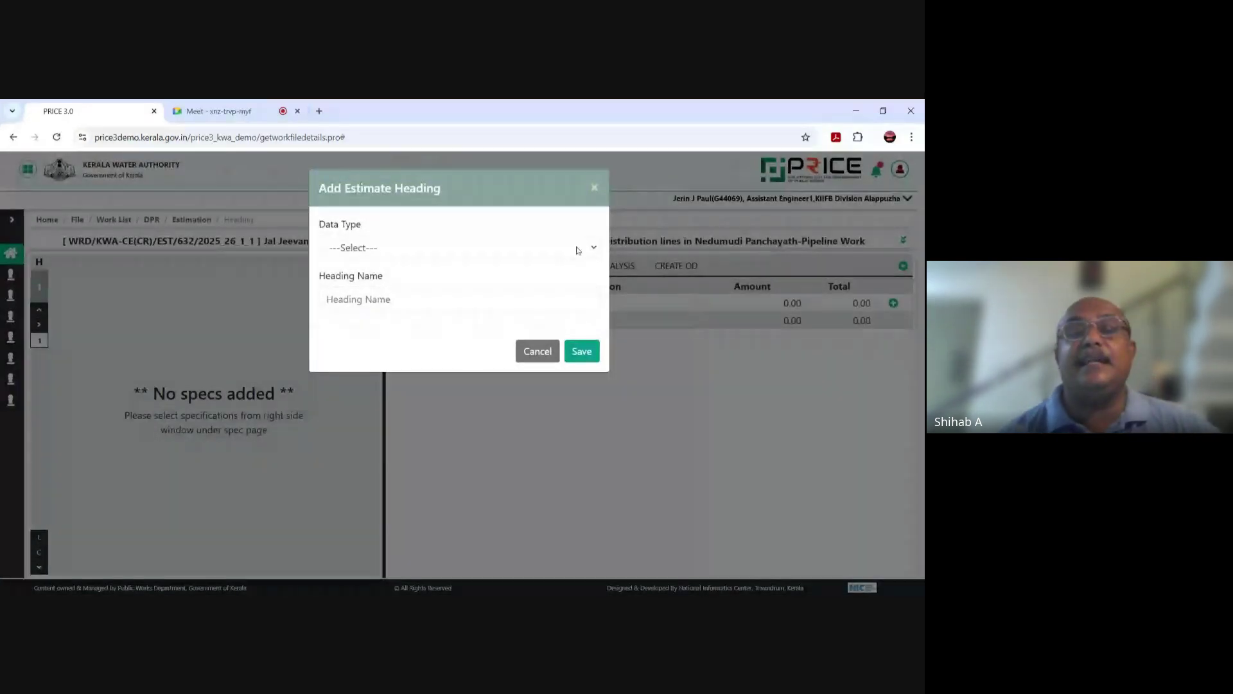
{"action": "left_click", "coordinate": [520, 263]}
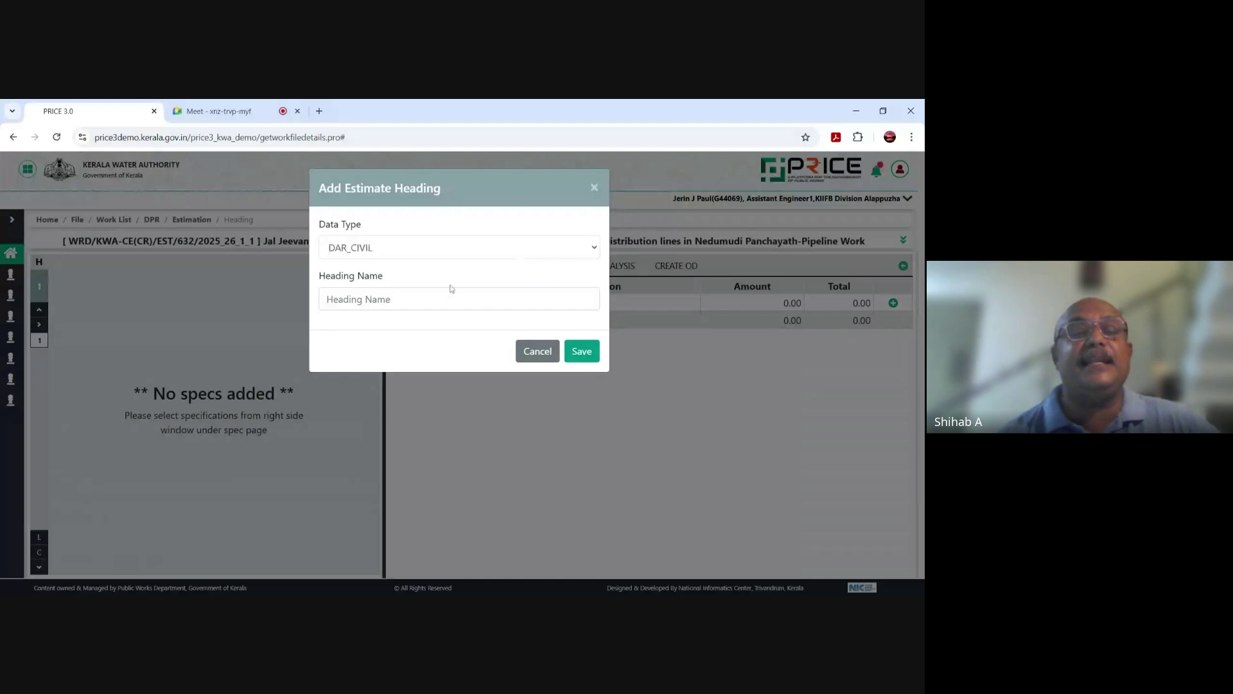
{"action": "left_click", "coordinate": [458, 299]}
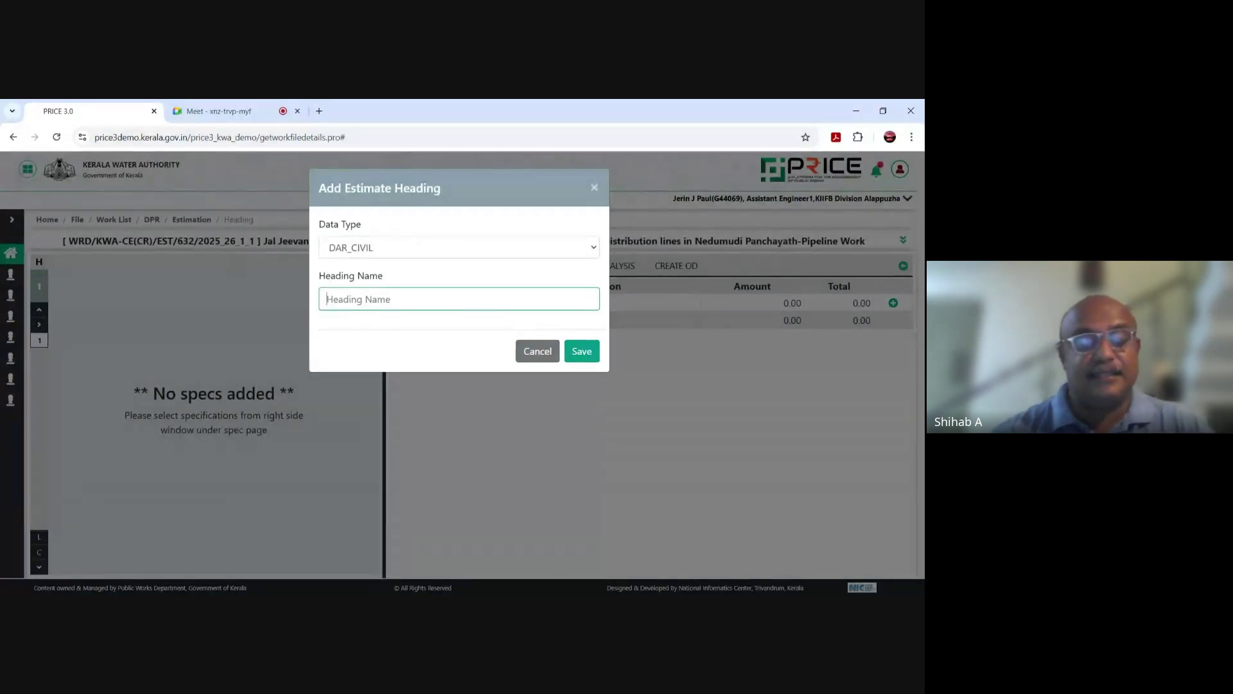
{"action": "type", "text": "Working Cha"}
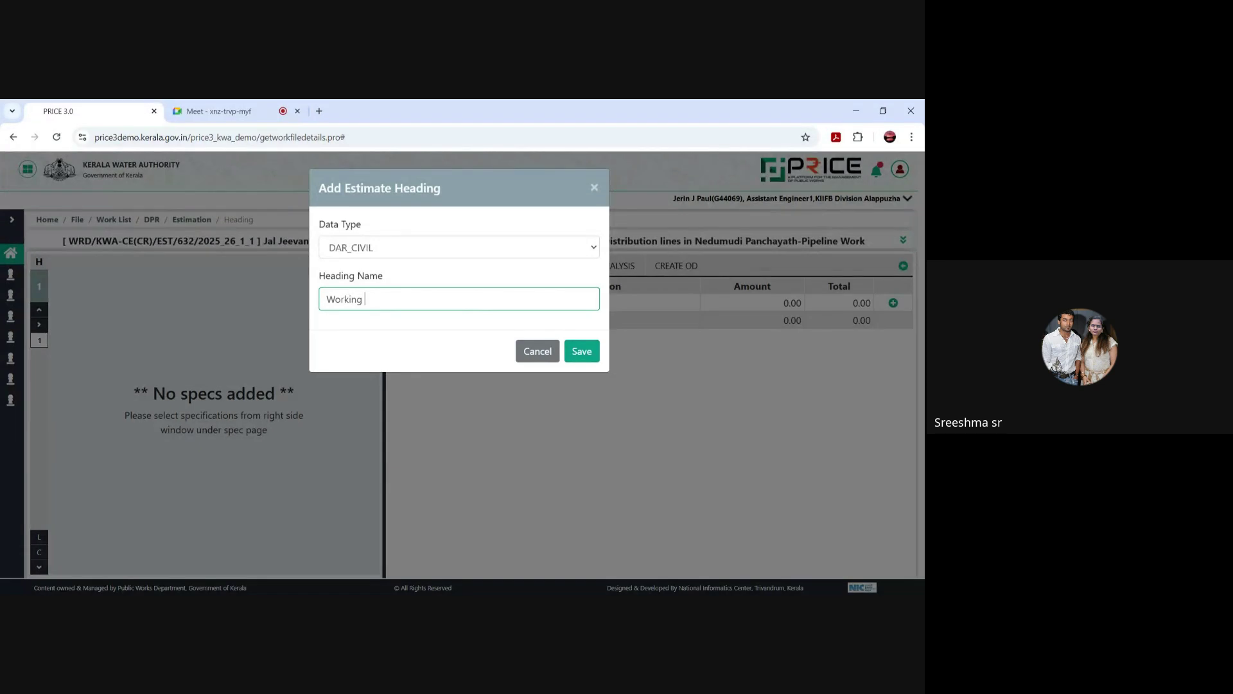
{"action": "type", "text": "rges"}
{"action": "left_click", "coordinate": [581, 351]}
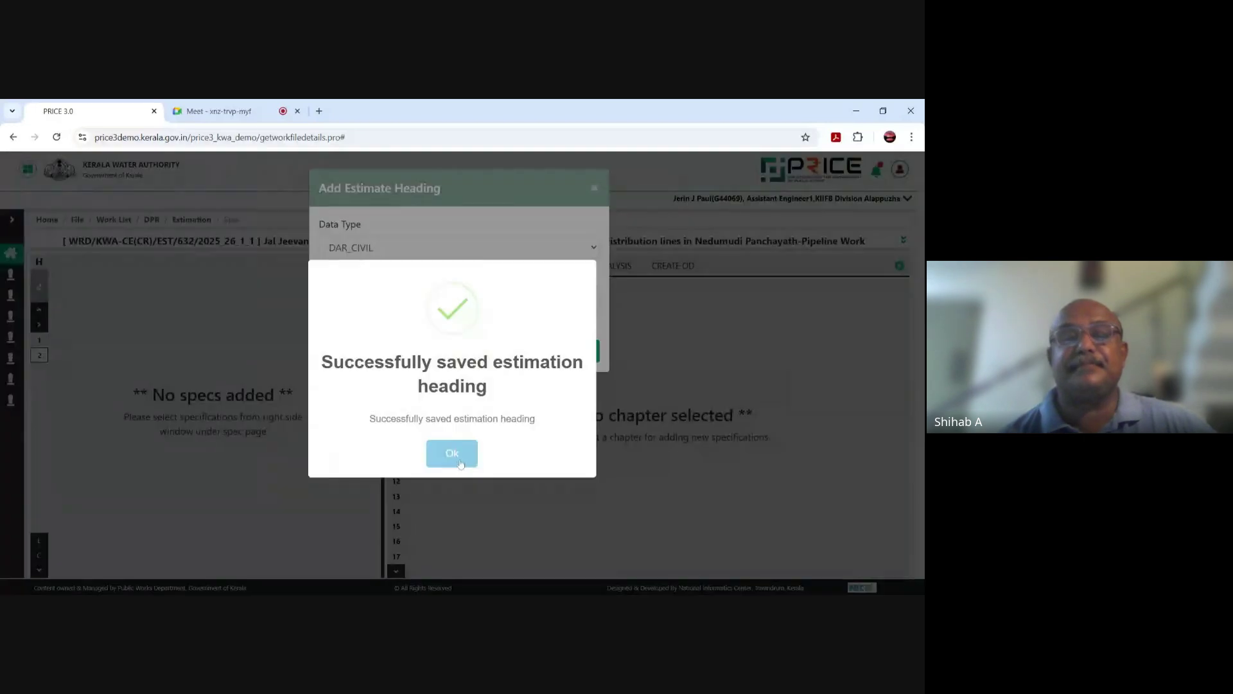
{"action": "left_click", "coordinate": [457, 461]}
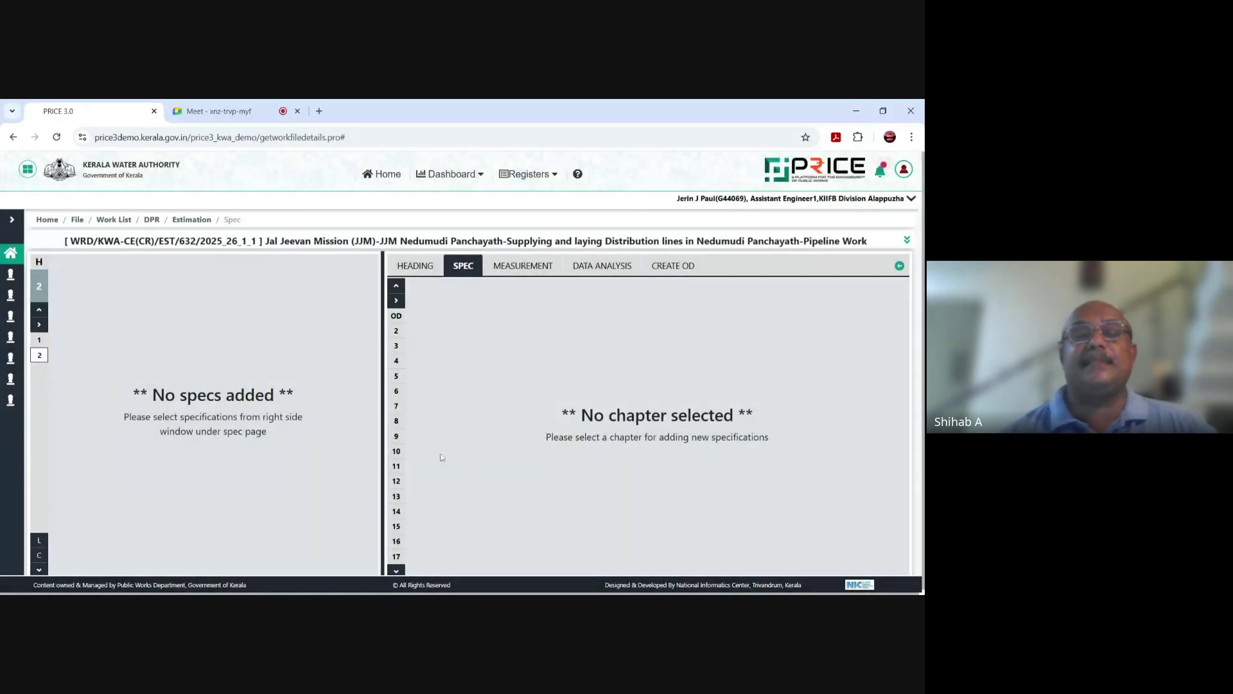
{"action": "left_click", "coordinate": [427, 270]}
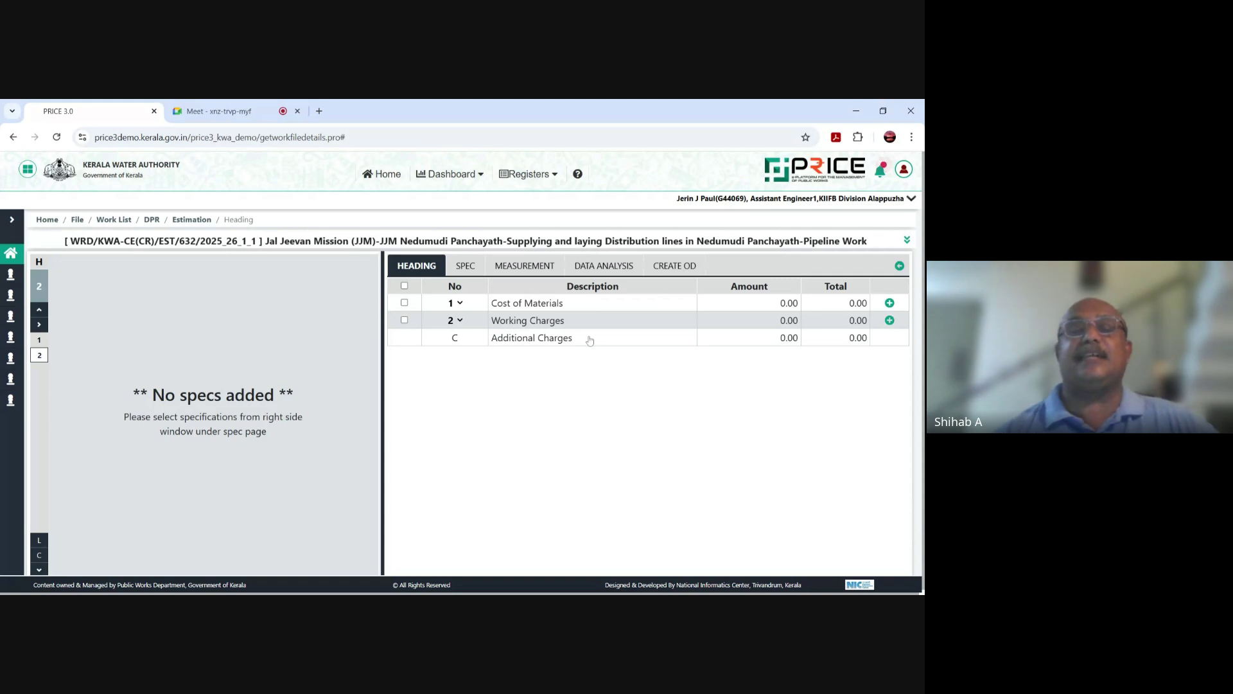
Step: Select the Cost of Materials heading, return to the work's DPR and reopen its estimate
{"action": "left_click", "coordinate": [404, 302]}
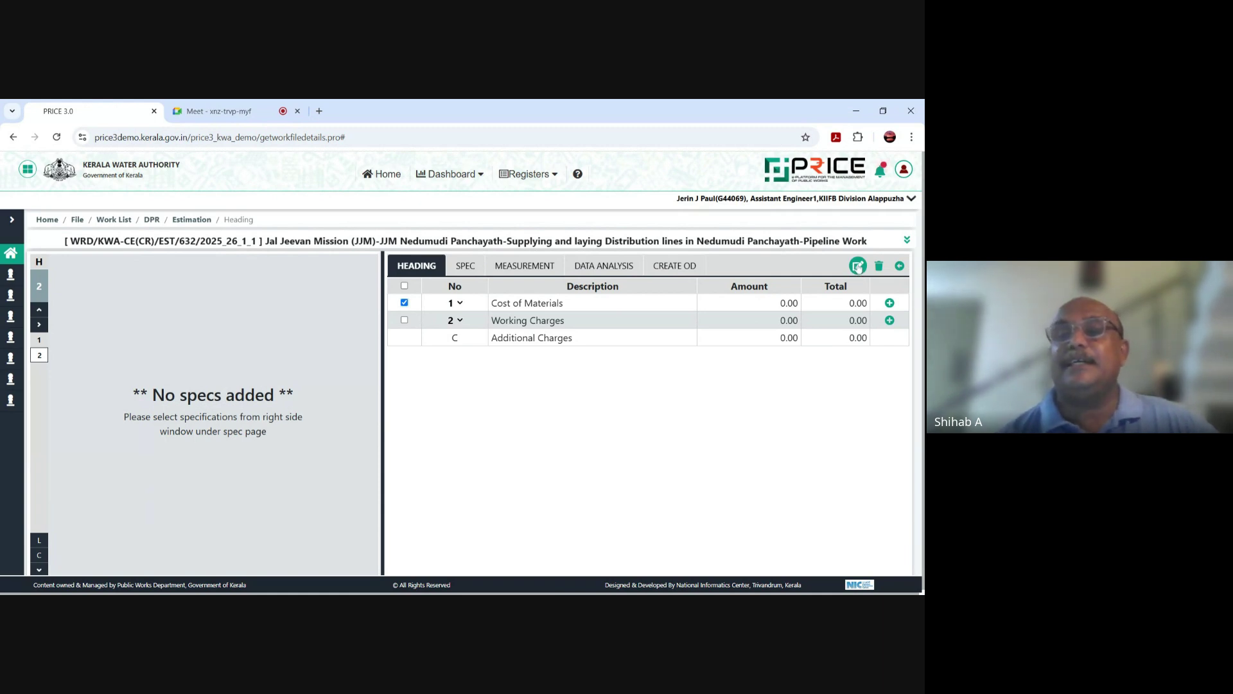
{"action": "left_click", "coordinate": [900, 266]}
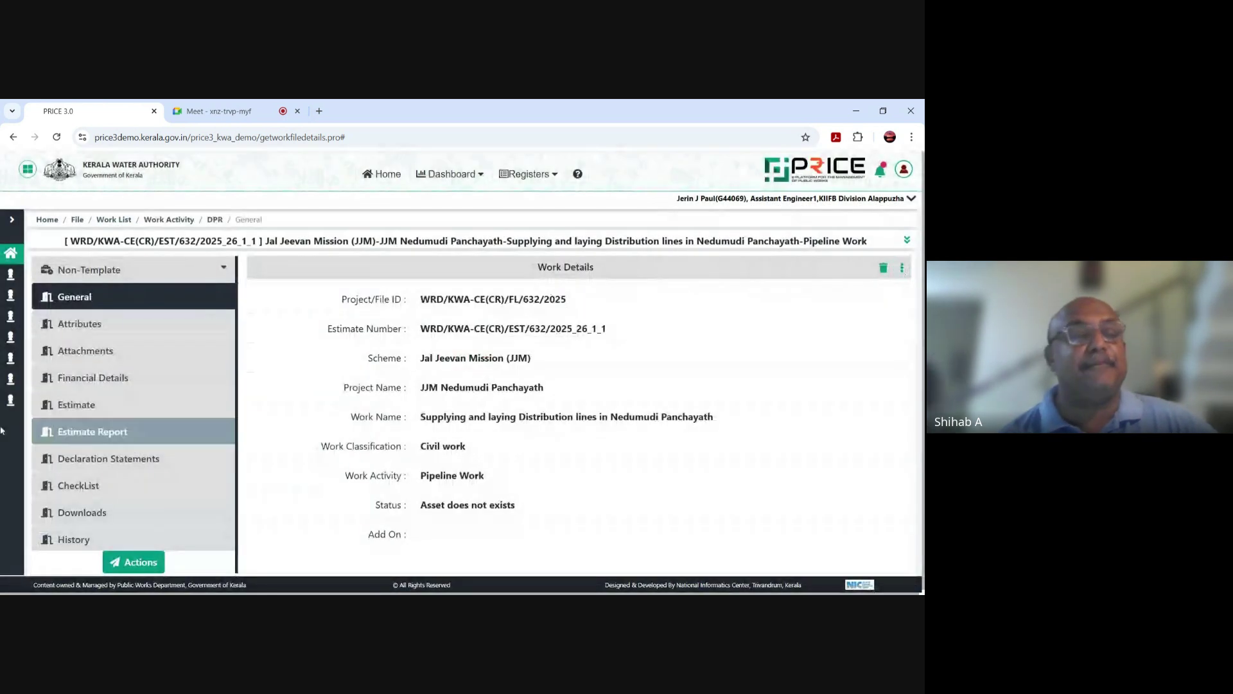
{"action": "left_click", "coordinate": [110, 414]}
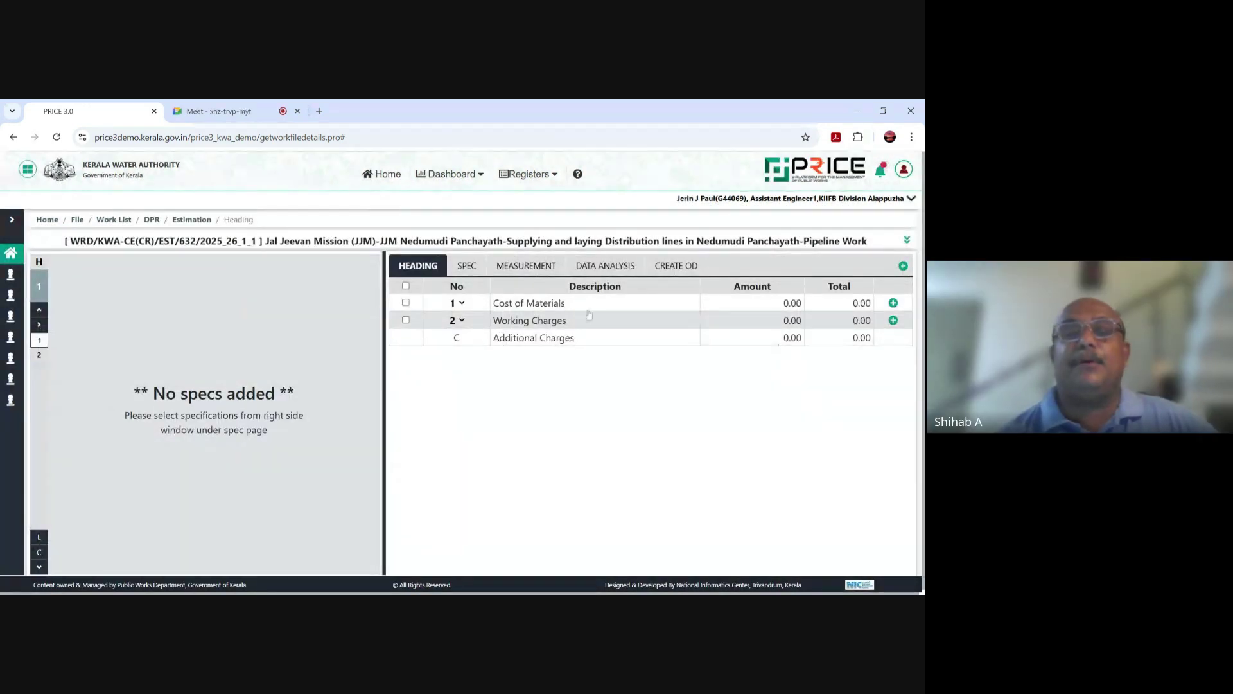
Step: Look over the estimate's specification chapter list and its heading list with Cost of Materials and Working Charges
{"action": "left_click", "coordinate": [465, 266]}
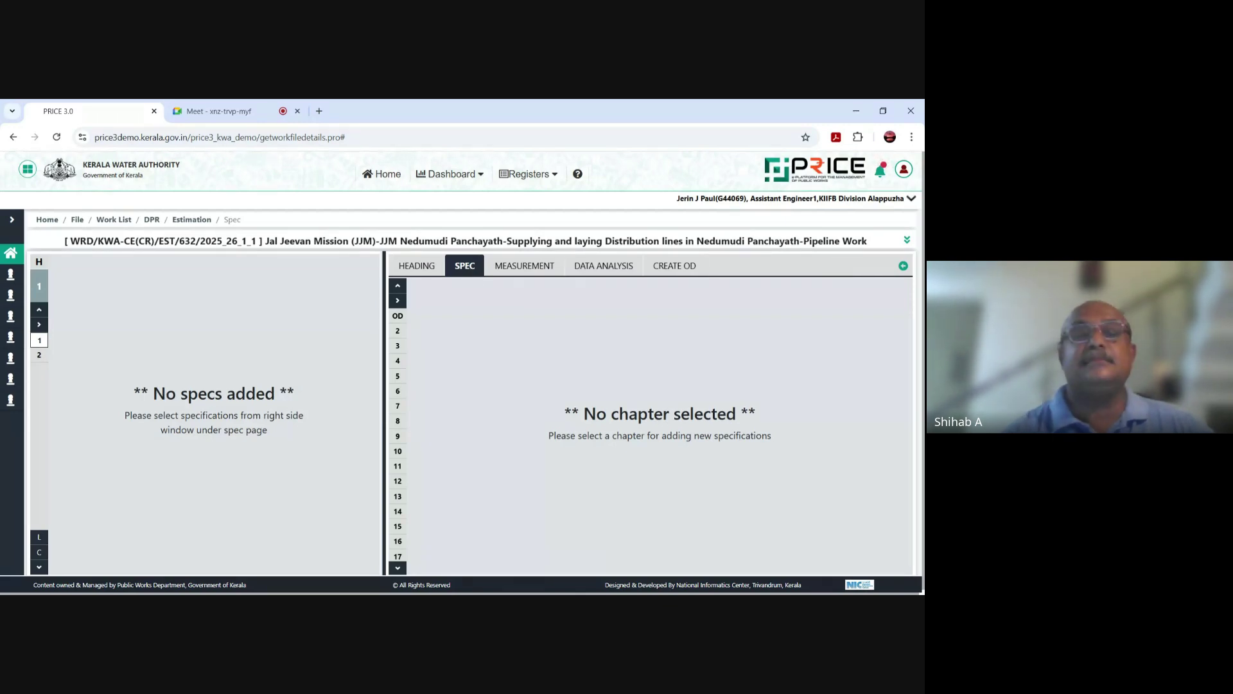
{"action": "left_click", "coordinate": [398, 301]}
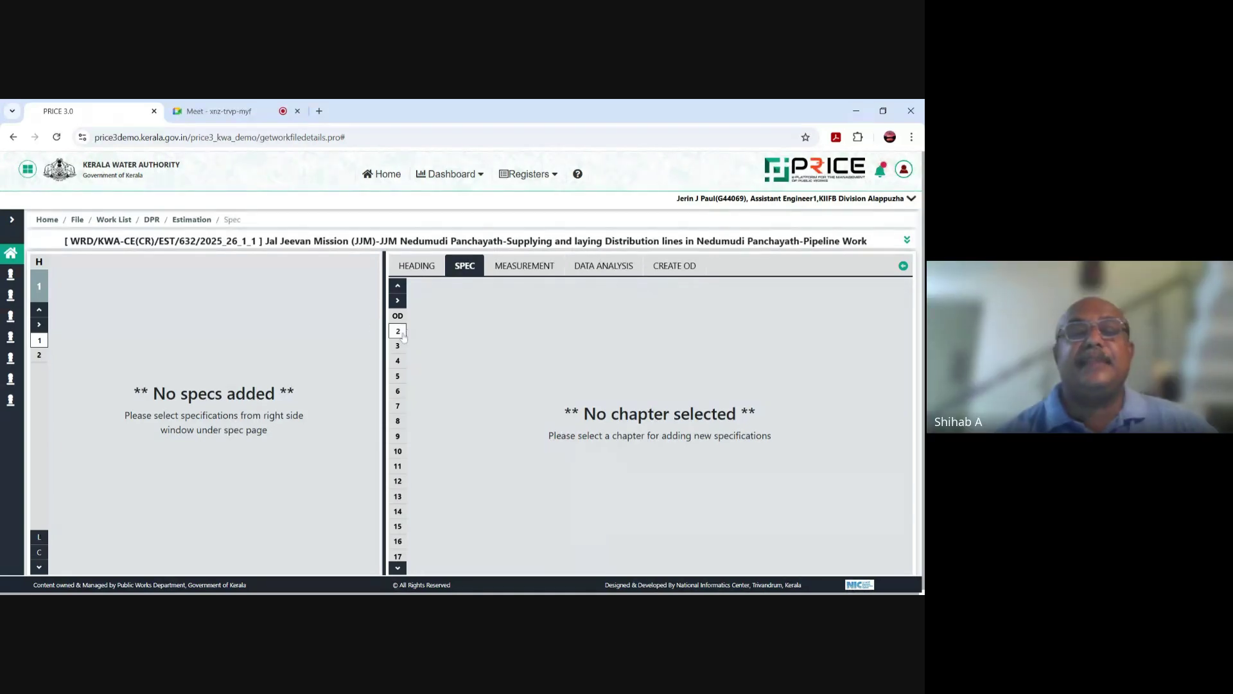
{"action": "left_click", "coordinate": [429, 269]}
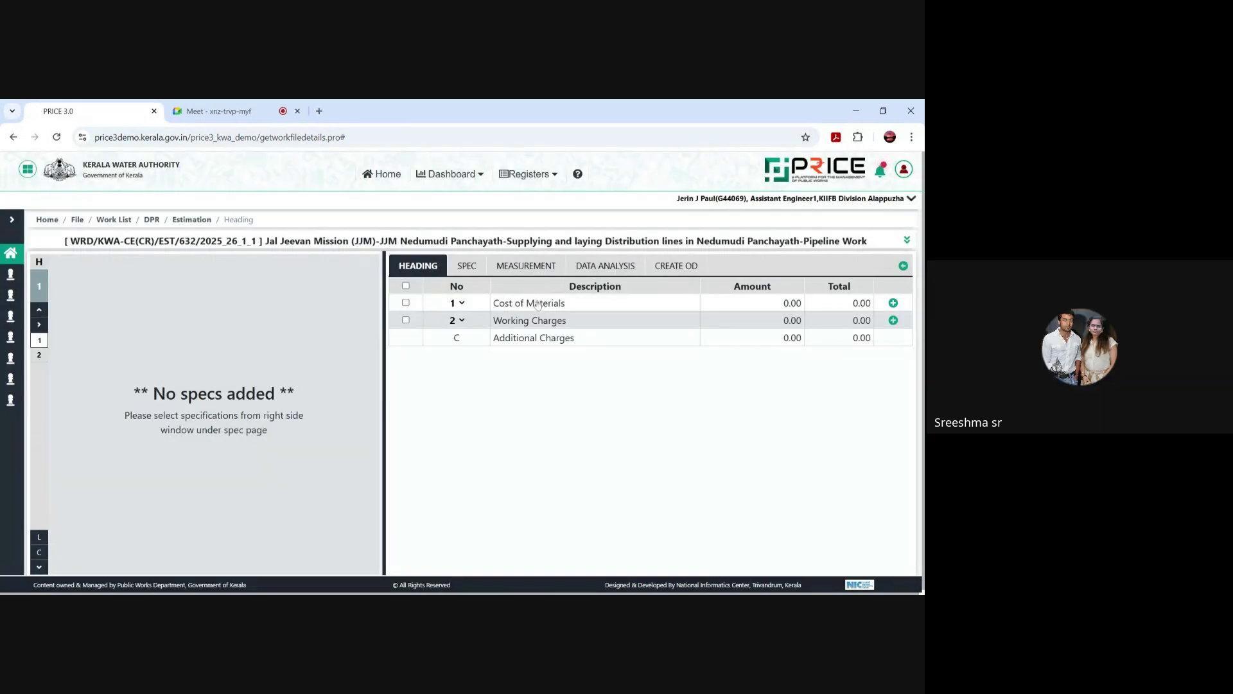
{"action": "left_click", "coordinate": [406, 302]}
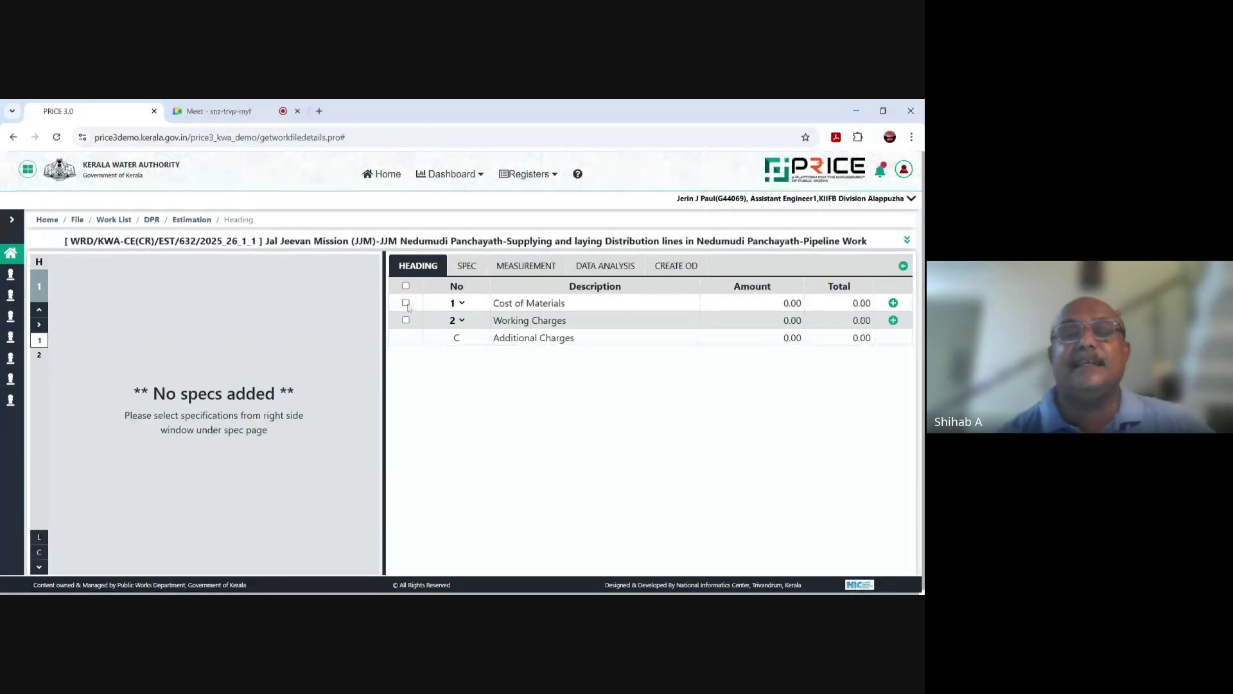
{"action": "left_click", "coordinate": [468, 269]}
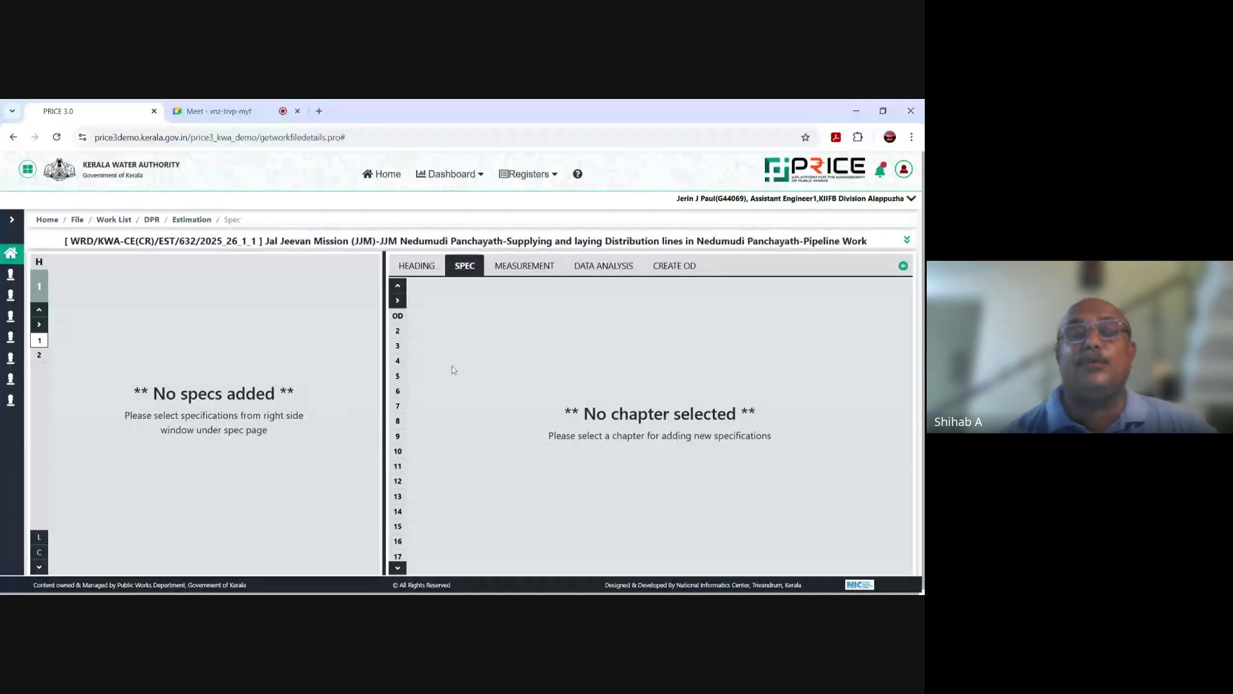
{"action": "scroll", "coordinate": [454, 369], "scroll_direction": "down", "scroll_amount": 1}
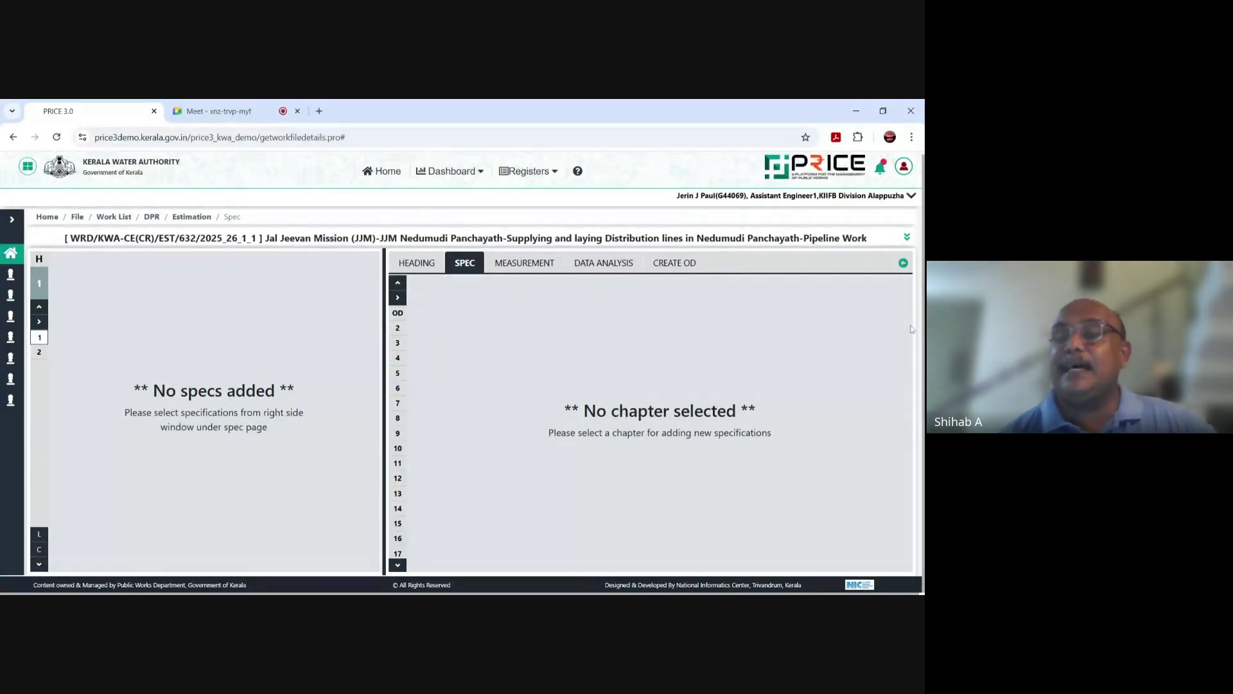
{"action": "left_click", "coordinate": [416, 263]}
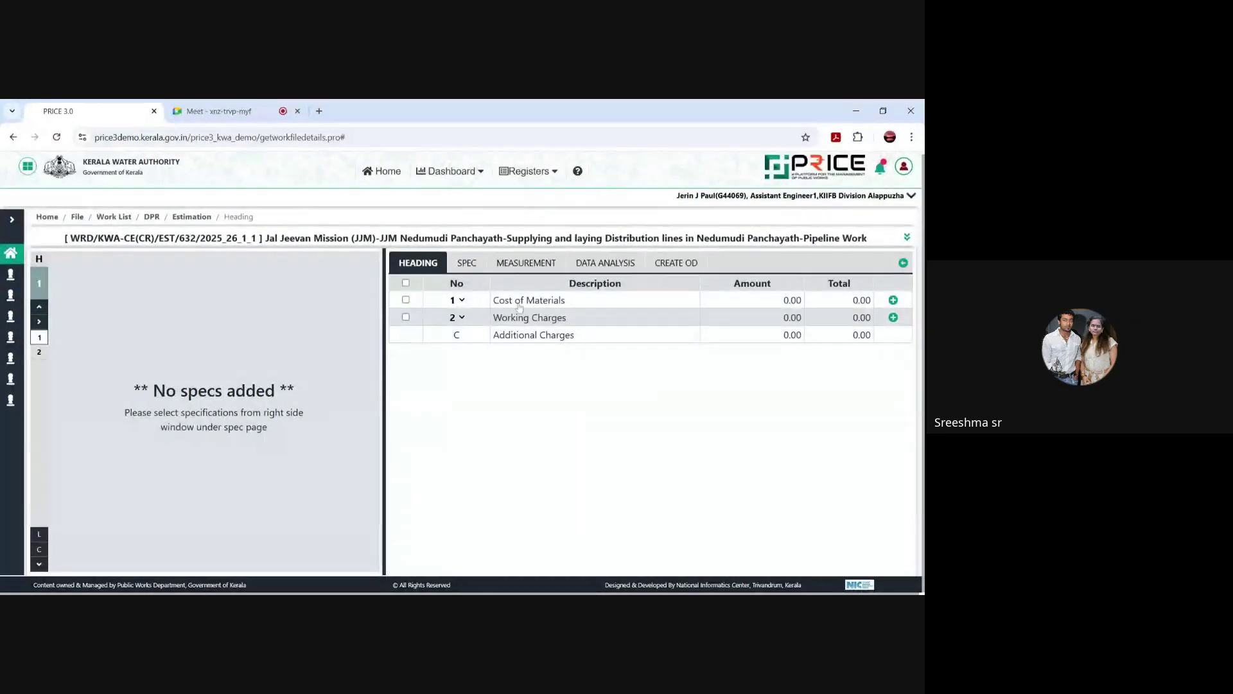
Step: Open the specification page and view the chapter 2 specifications, the OD items and the full chapter list
{"action": "left_click", "coordinate": [469, 265]}
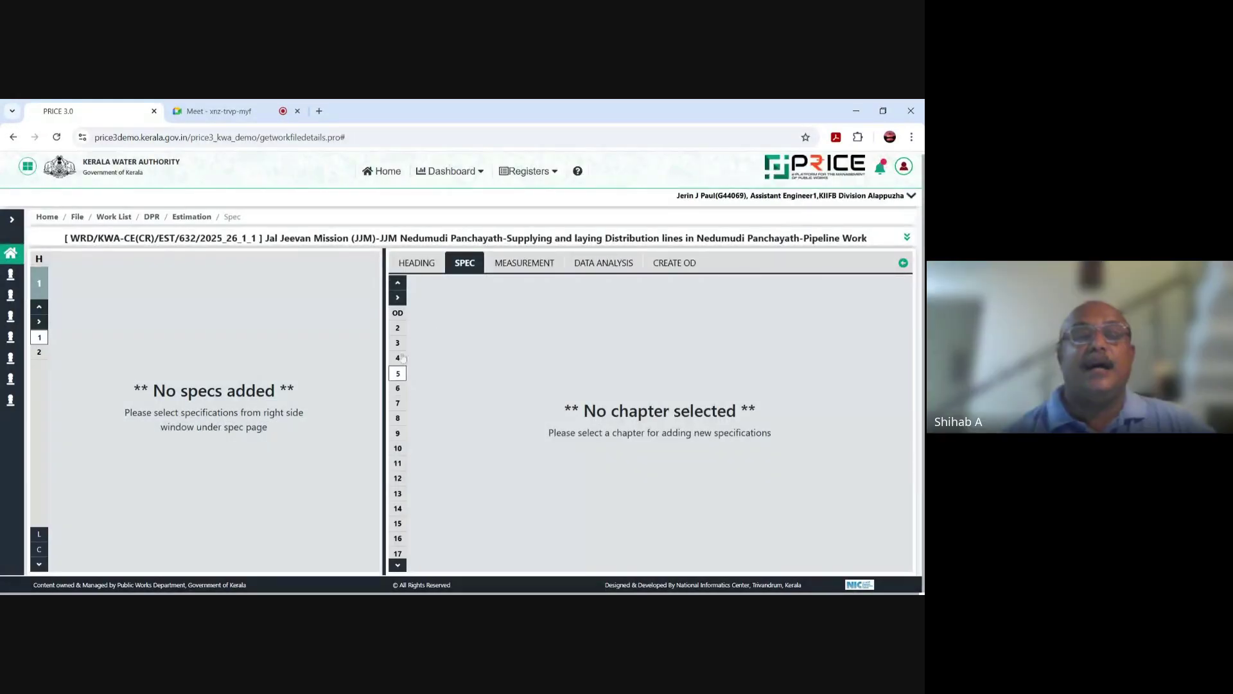
{"action": "left_click", "coordinate": [398, 329]}
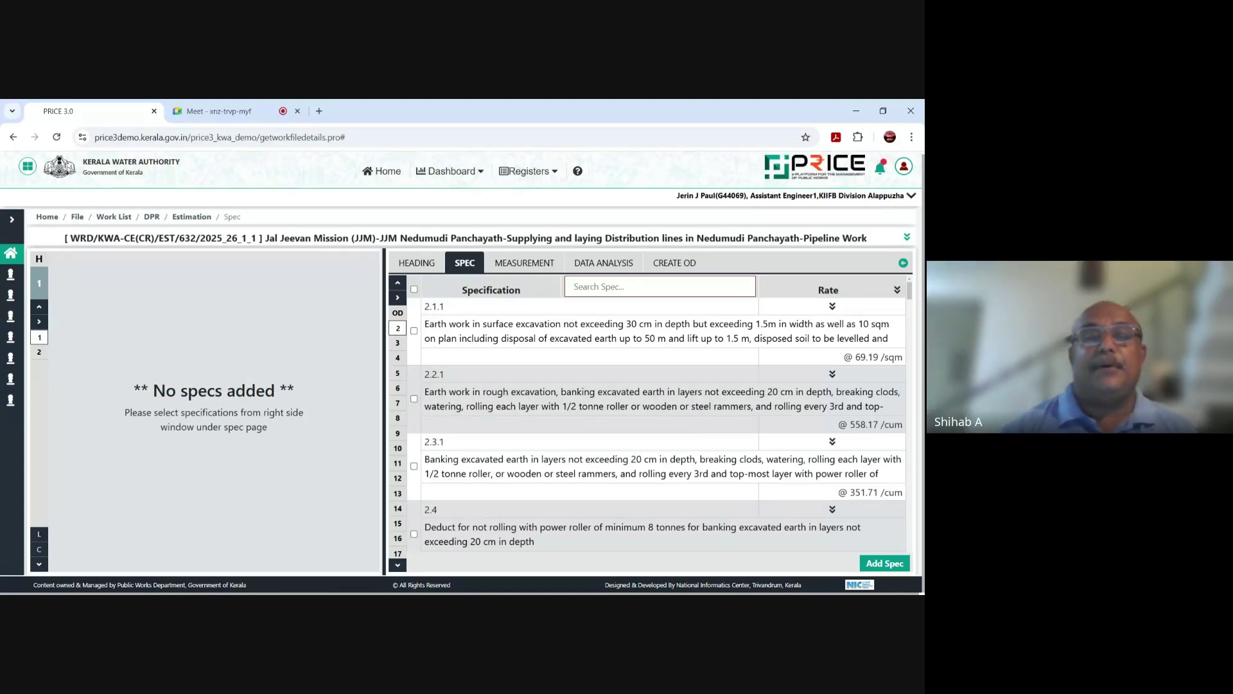
{"action": "left_click", "coordinate": [399, 314]}
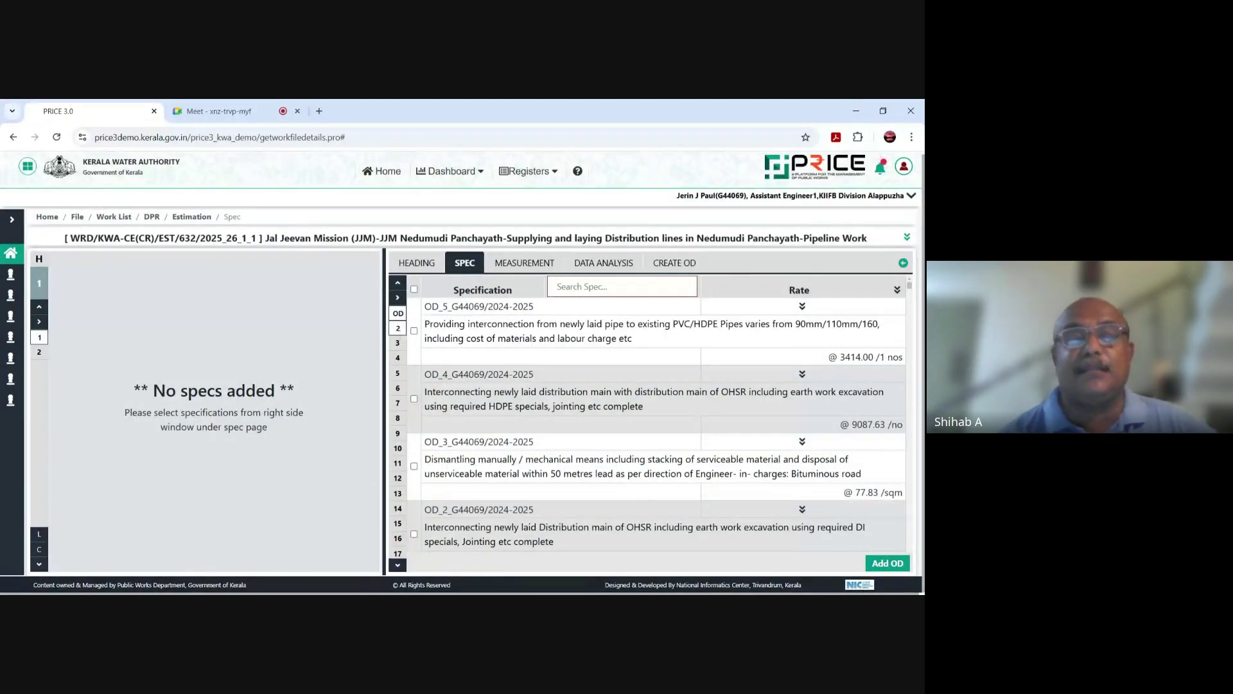
{"action": "left_click", "coordinate": [576, 591]}
{"action": "scroll", "coordinate": [408, 525], "scroll_direction": "down", "scroll_amount": 3}
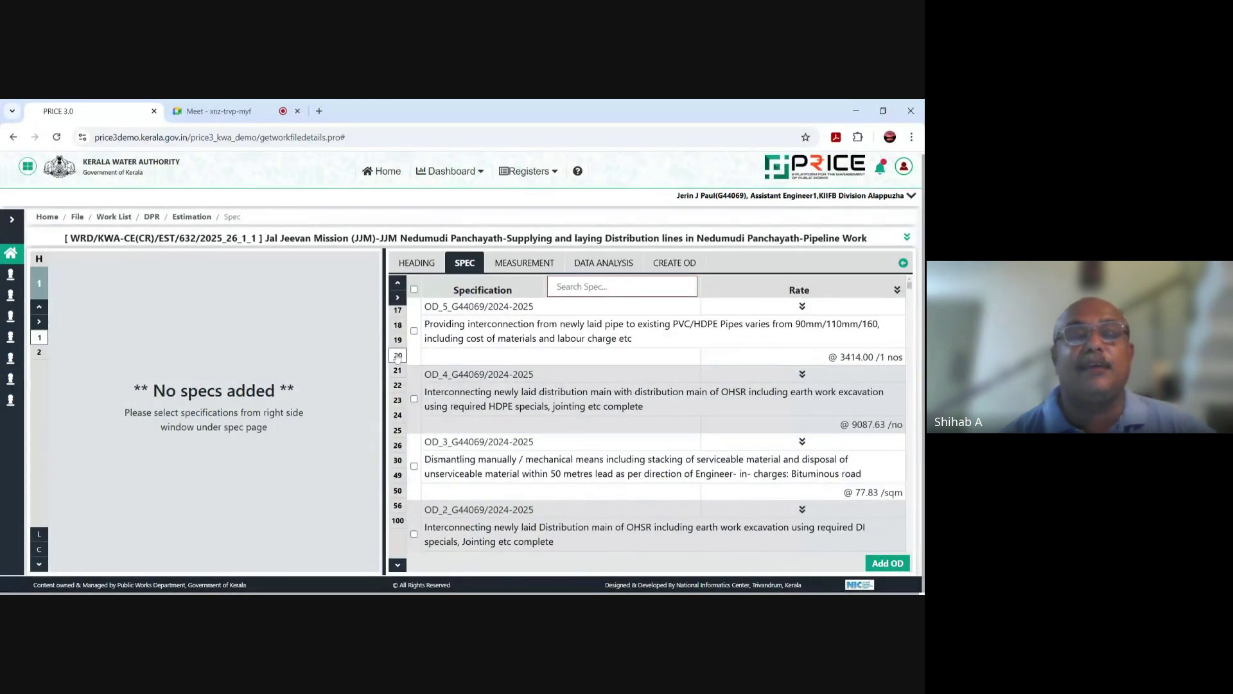
{"action": "scroll", "coordinate": [398, 357], "scroll_direction": "up", "scroll_amount": 3}
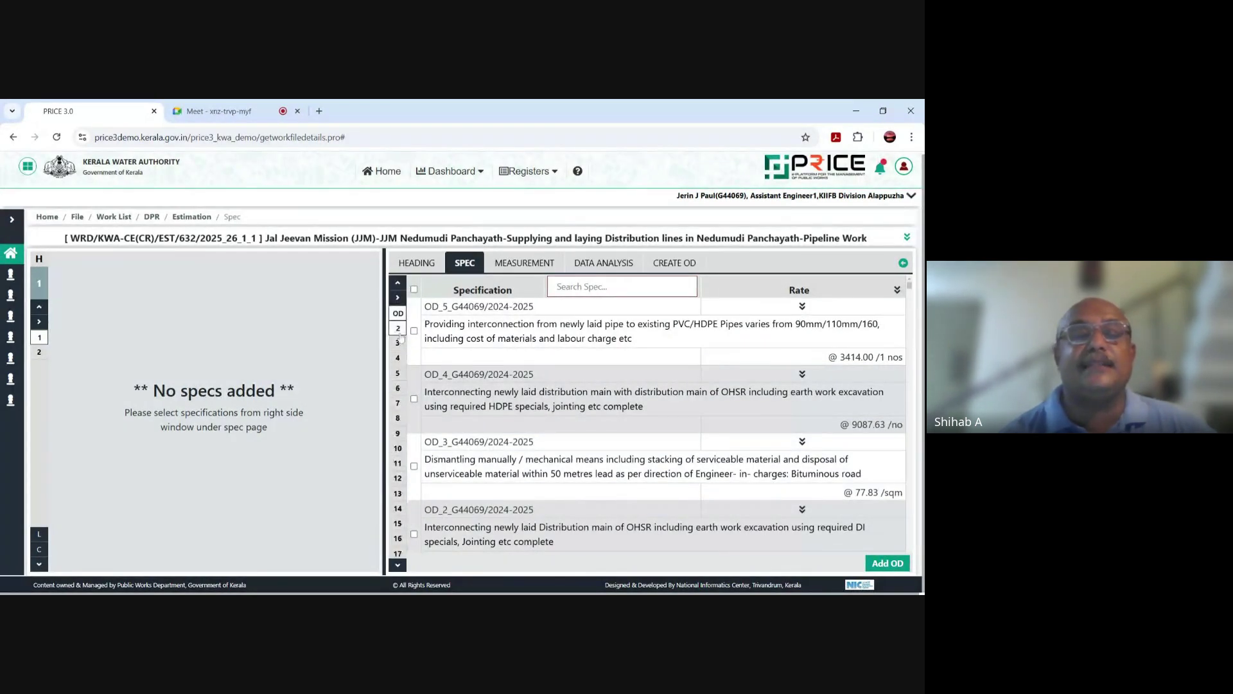
{"action": "scroll", "coordinate": [399, 337], "scroll_direction": "down", "scroll_amount": 3}
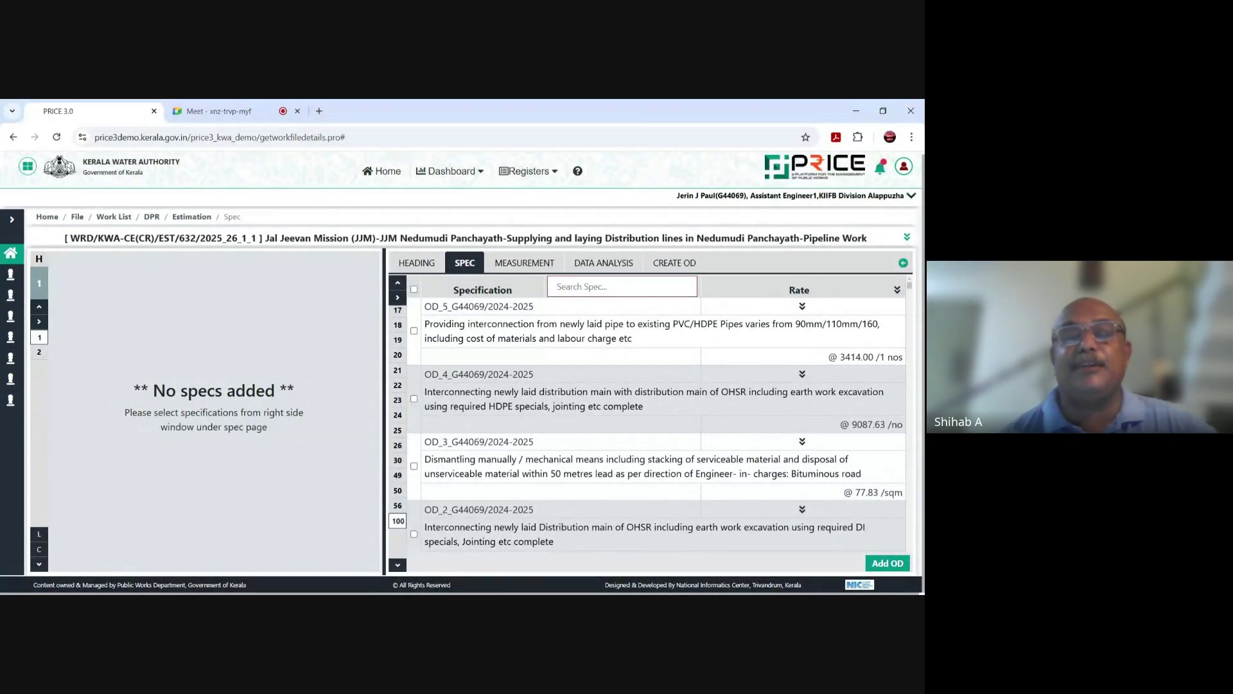
Step: Open the specifications of chapter 100
{"action": "left_click", "coordinate": [398, 522]}
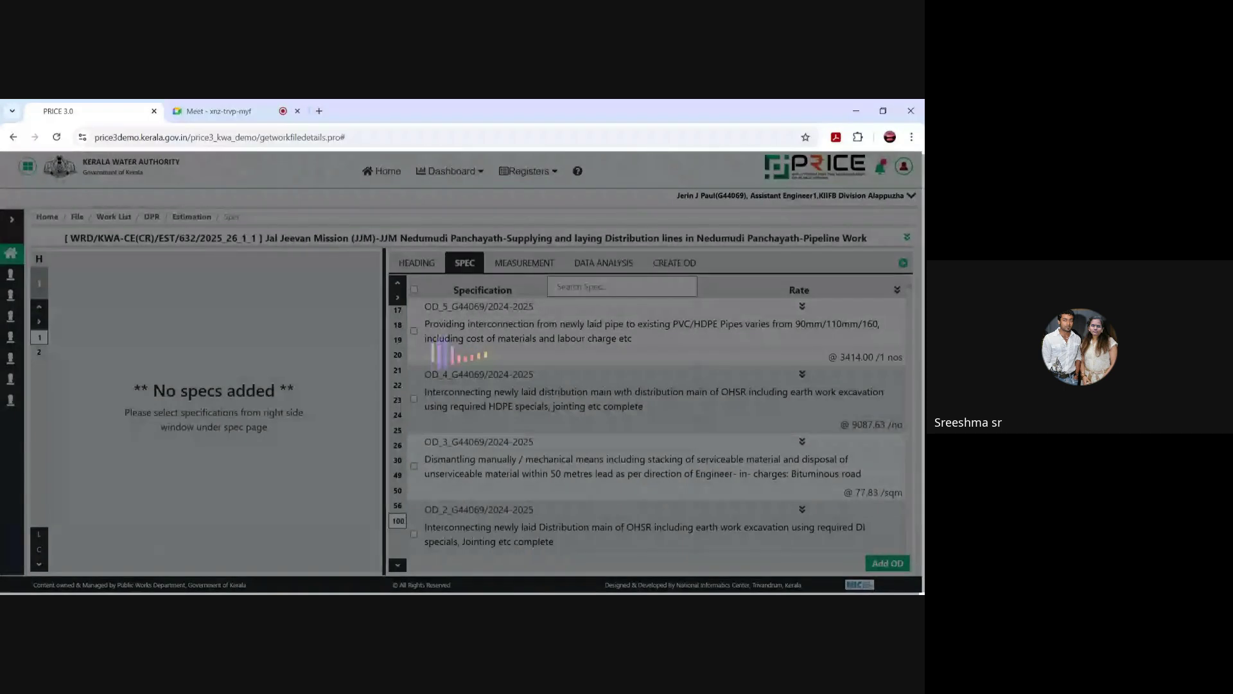
{"action": "left_click", "coordinate": [211, 110]}
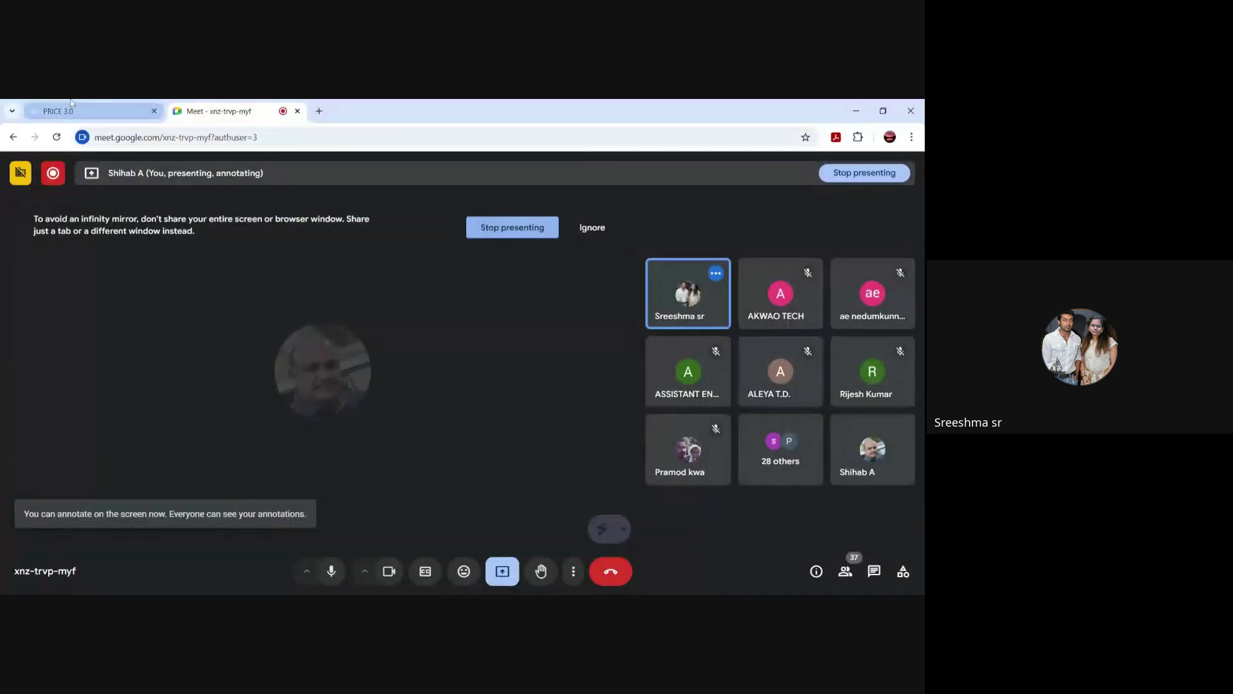
{"action": "left_click", "coordinate": [61, 109]}
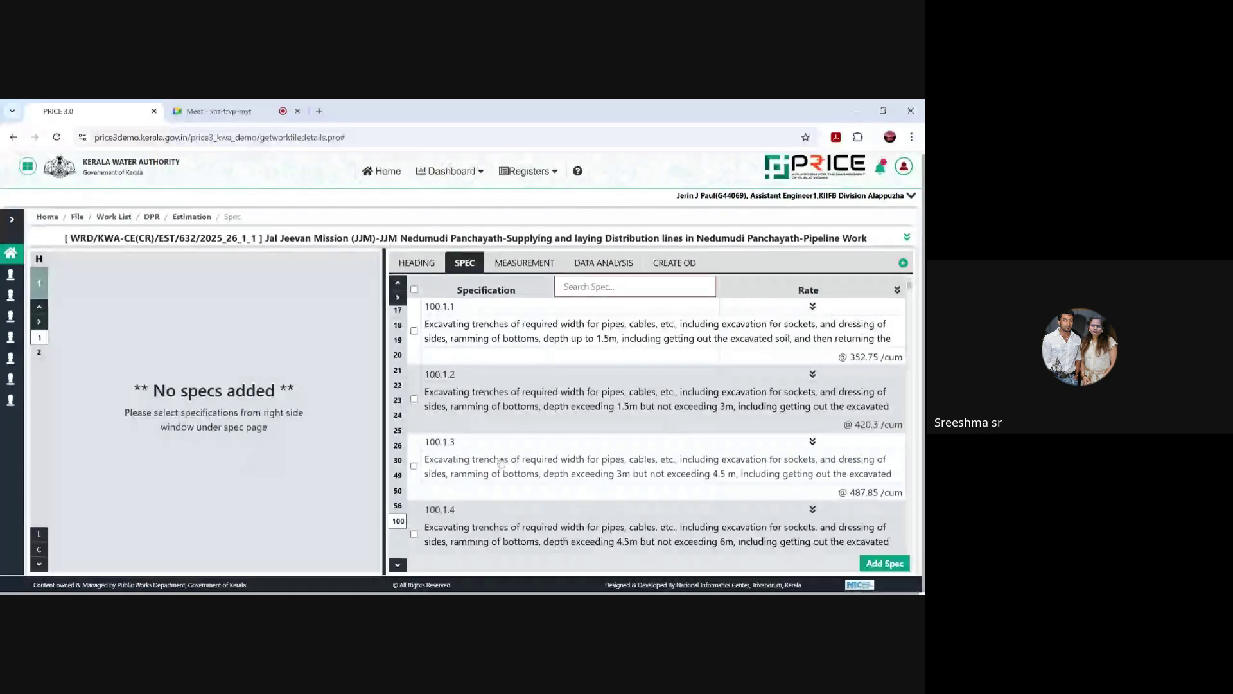
Step: Browse the chapter 100 specifications from the trench excavation items to the DI K7 pipe supply items
{"action": "scroll", "coordinate": [502, 339], "scroll_direction": "down", "scroll_amount": 1}
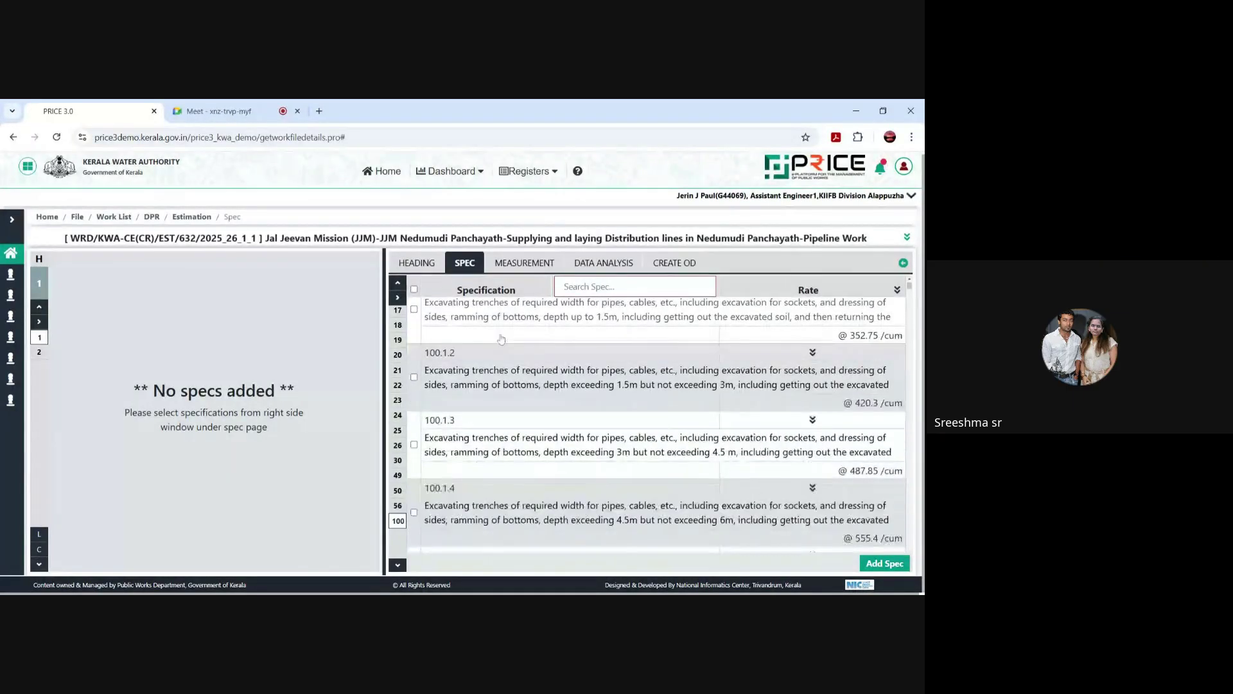
{"action": "scroll", "coordinate": [502, 339], "scroll_direction": "down", "scroll_amount": 6}
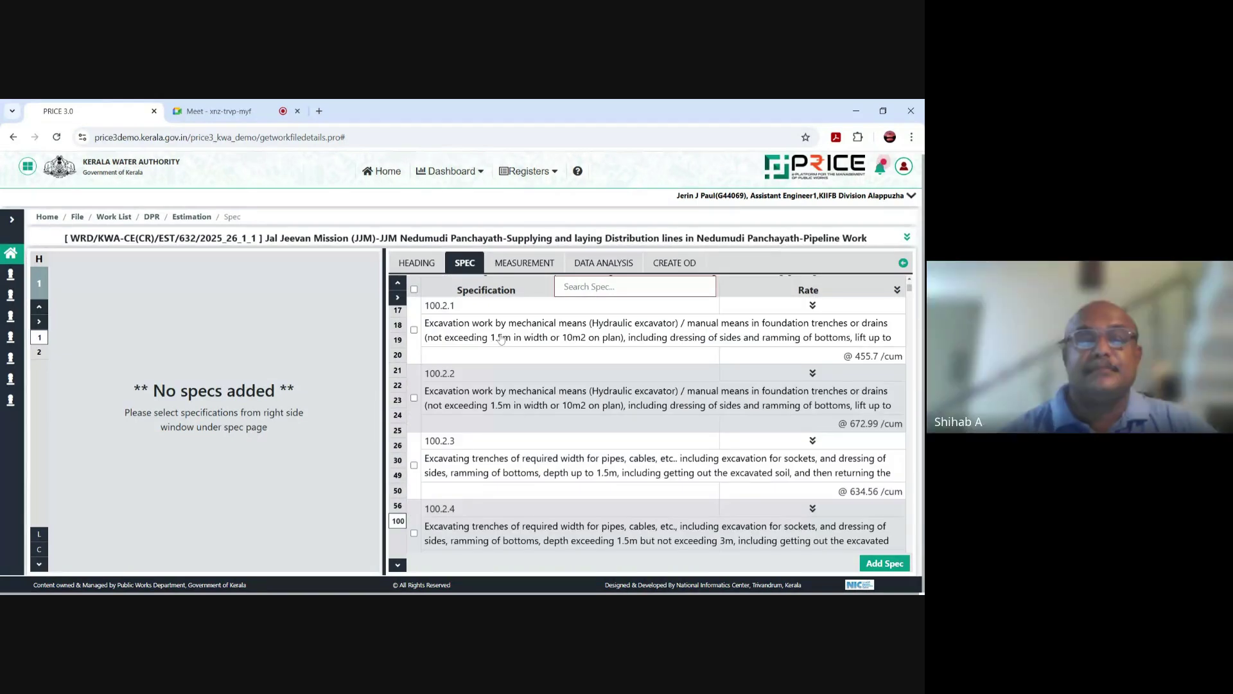
{"action": "scroll", "coordinate": [502, 339], "scroll_direction": "up", "scroll_amount": 3}
{"action": "scroll", "coordinate": [497, 337], "scroll_direction": "up", "scroll_amount": 3}
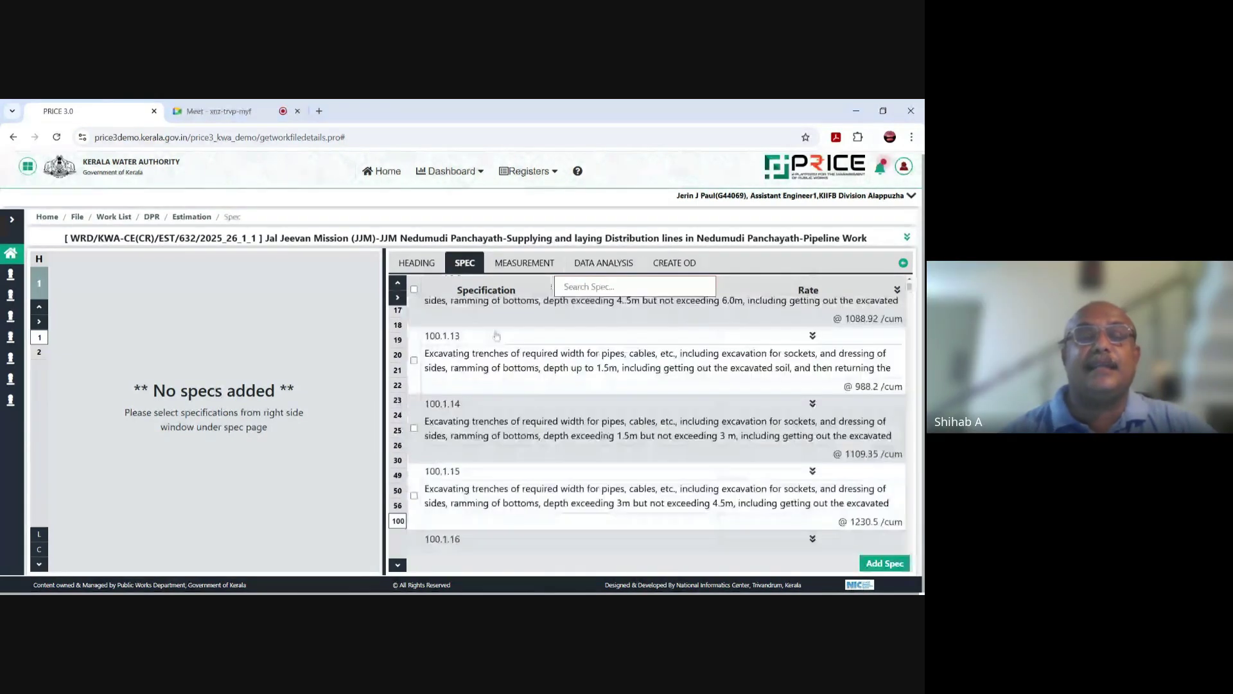
{"action": "scroll", "coordinate": [496, 335], "scroll_direction": "up", "scroll_amount": 10}
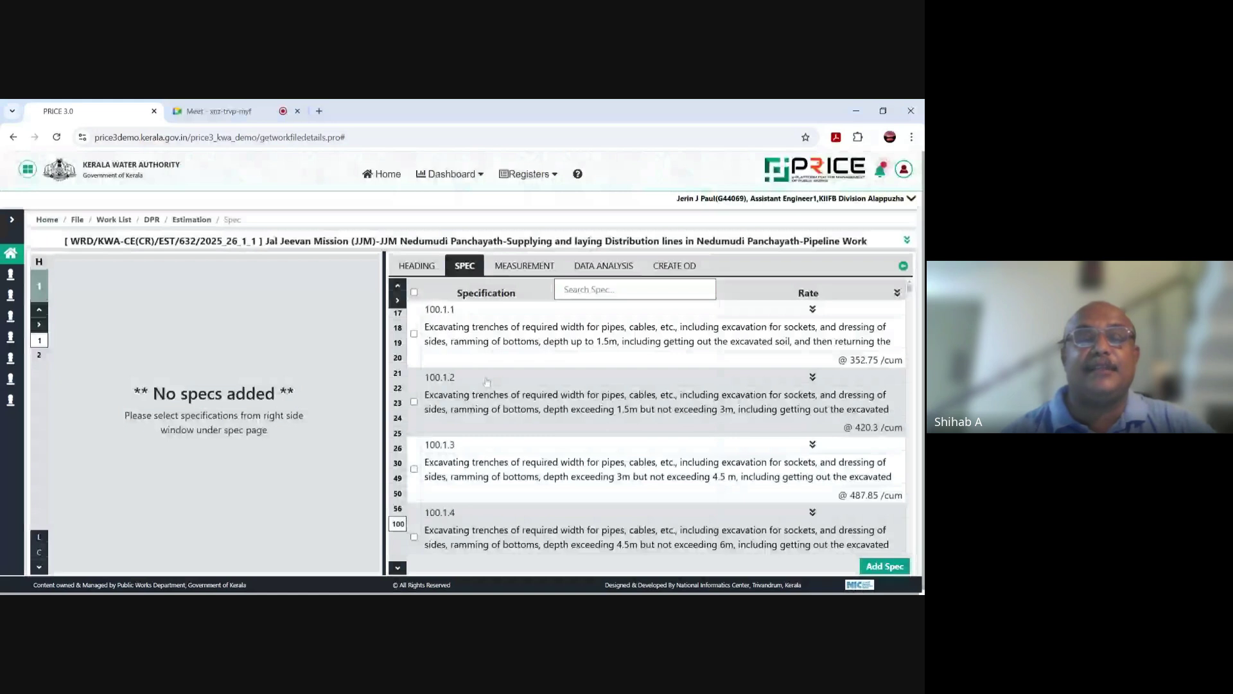
{"action": "scroll", "coordinate": [582, 453], "scroll_direction": "down", "scroll_amount": 9}
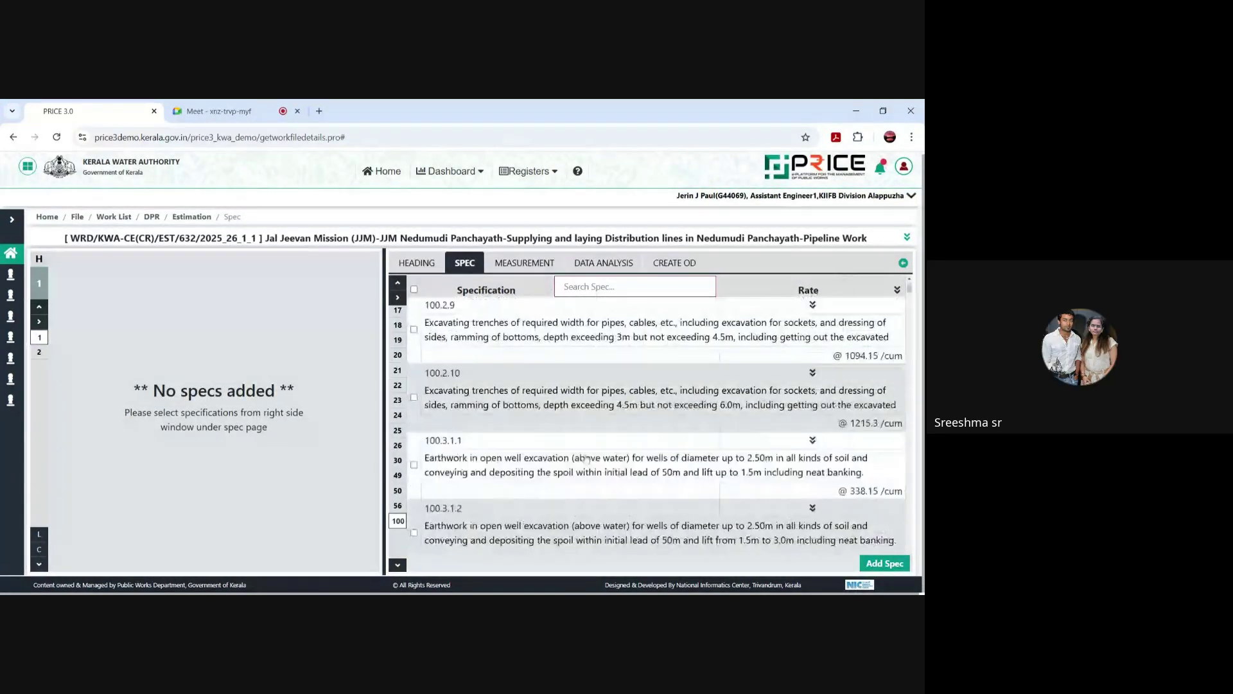
{"action": "scroll", "coordinate": [586, 458], "scroll_direction": "down", "scroll_amount": 10}
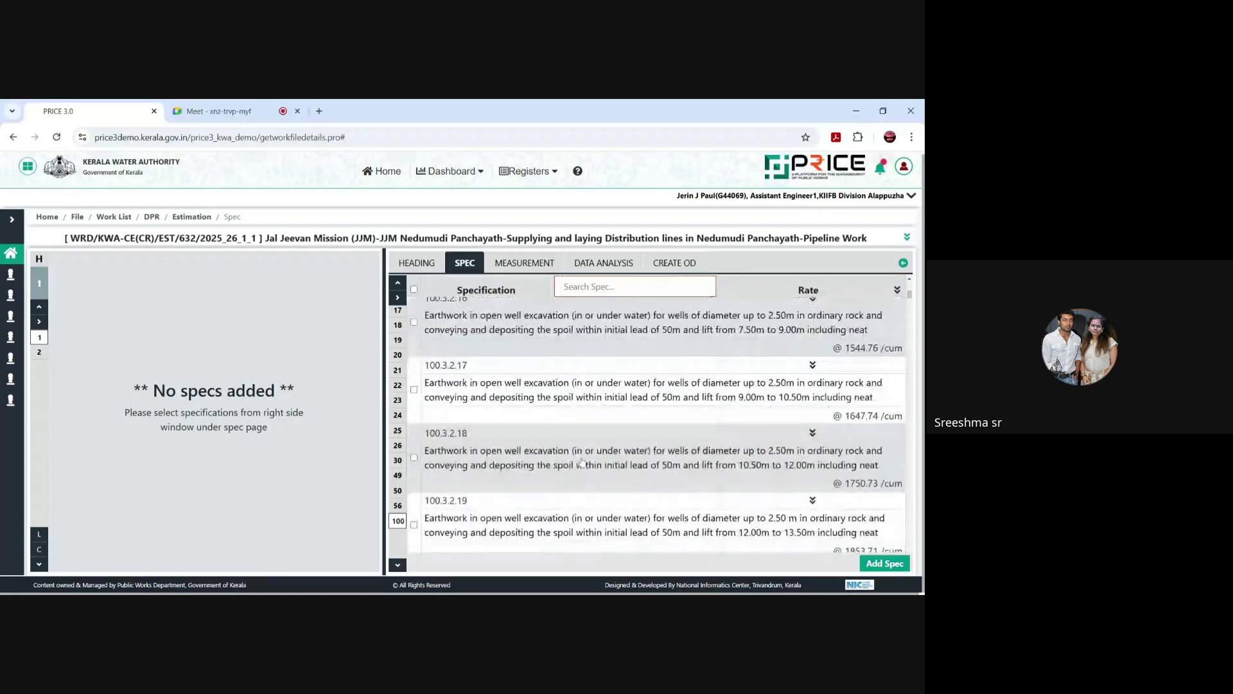
{"action": "scroll", "coordinate": [585, 457], "scroll_direction": "down", "scroll_amount": 10}
{"action": "scroll", "coordinate": [579, 461], "scroll_direction": "down", "scroll_amount": 10}
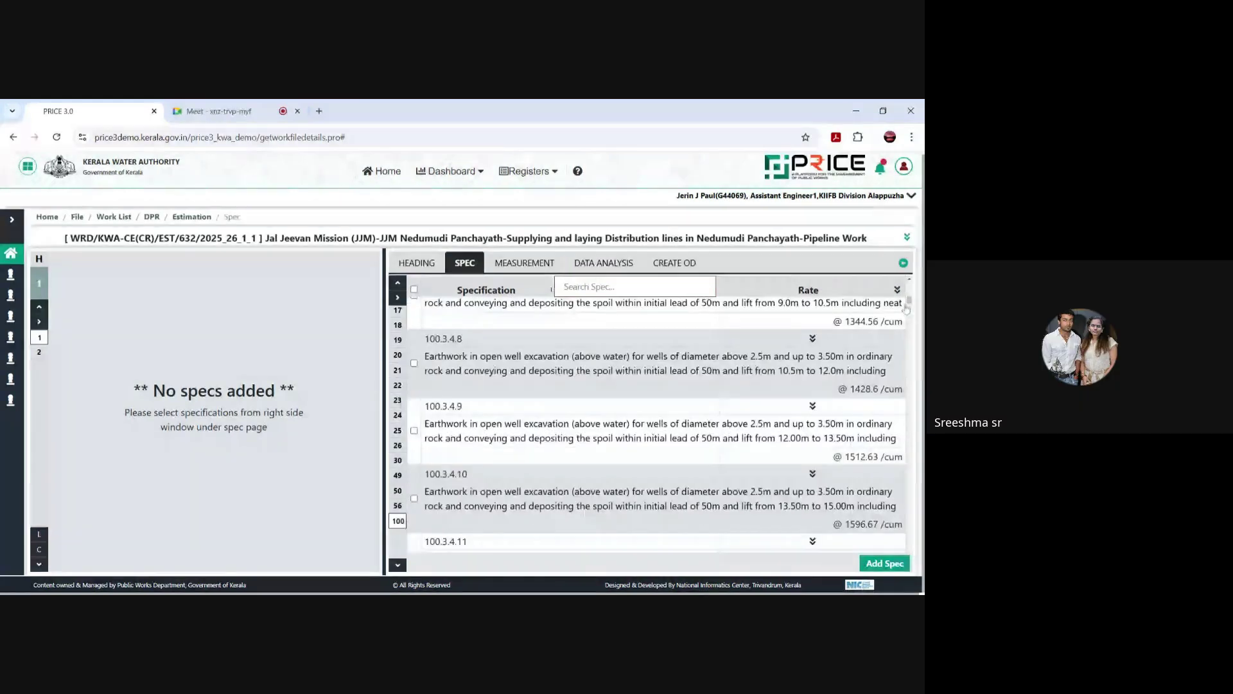
{"action": "left_click_drag", "start_coordinate": [906, 309], "coordinate": [910, 506]}
{"action": "scroll", "coordinate": [675, 470], "scroll_direction": "down", "scroll_amount": 3}
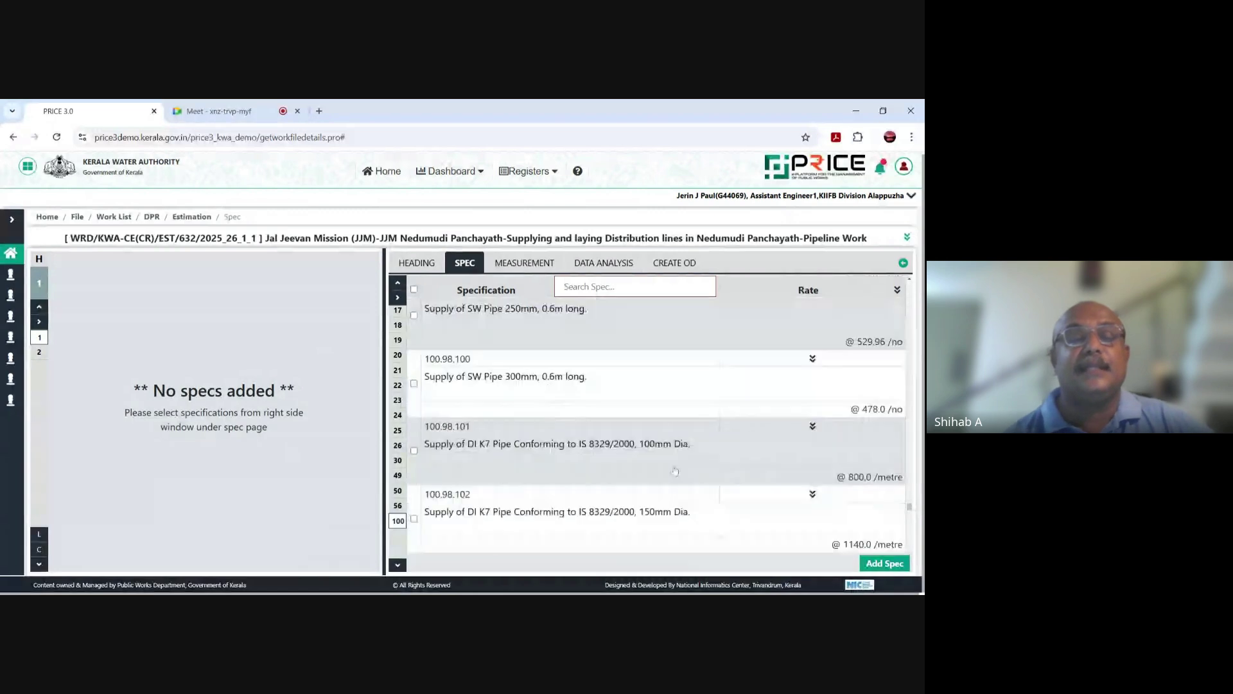
{"action": "scroll", "coordinate": [675, 470], "scroll_direction": "down", "scroll_amount": 4}
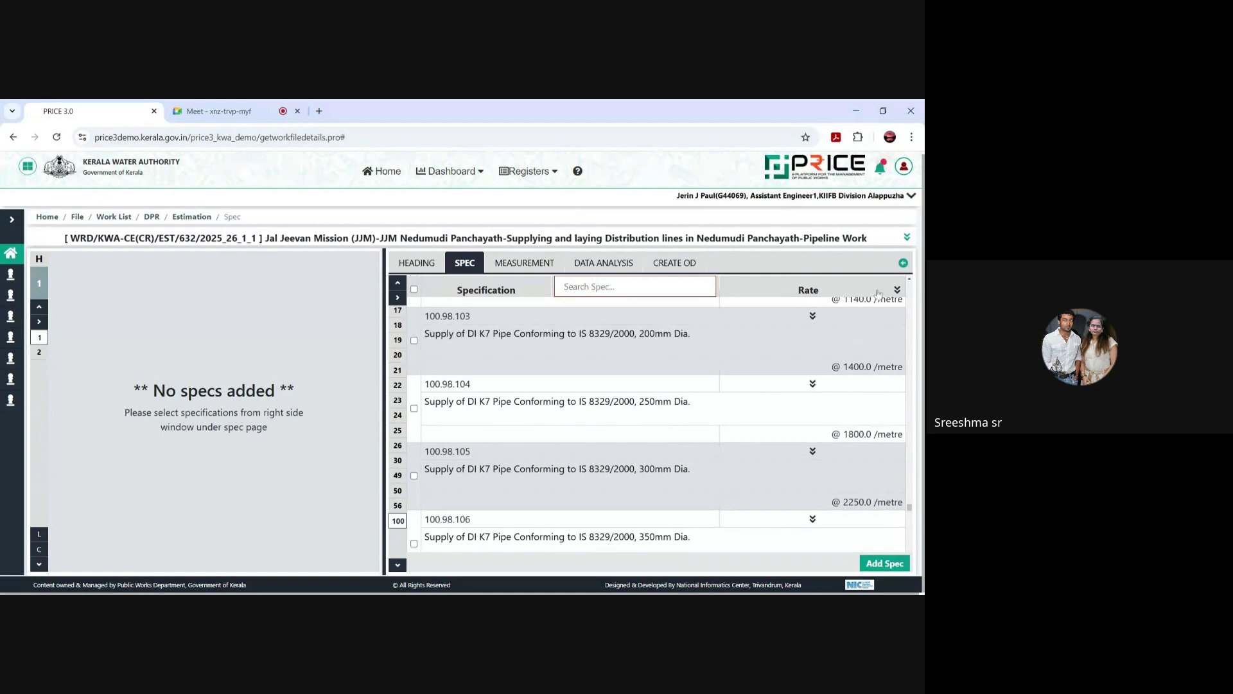
{"action": "left_click", "coordinate": [911, 281]}
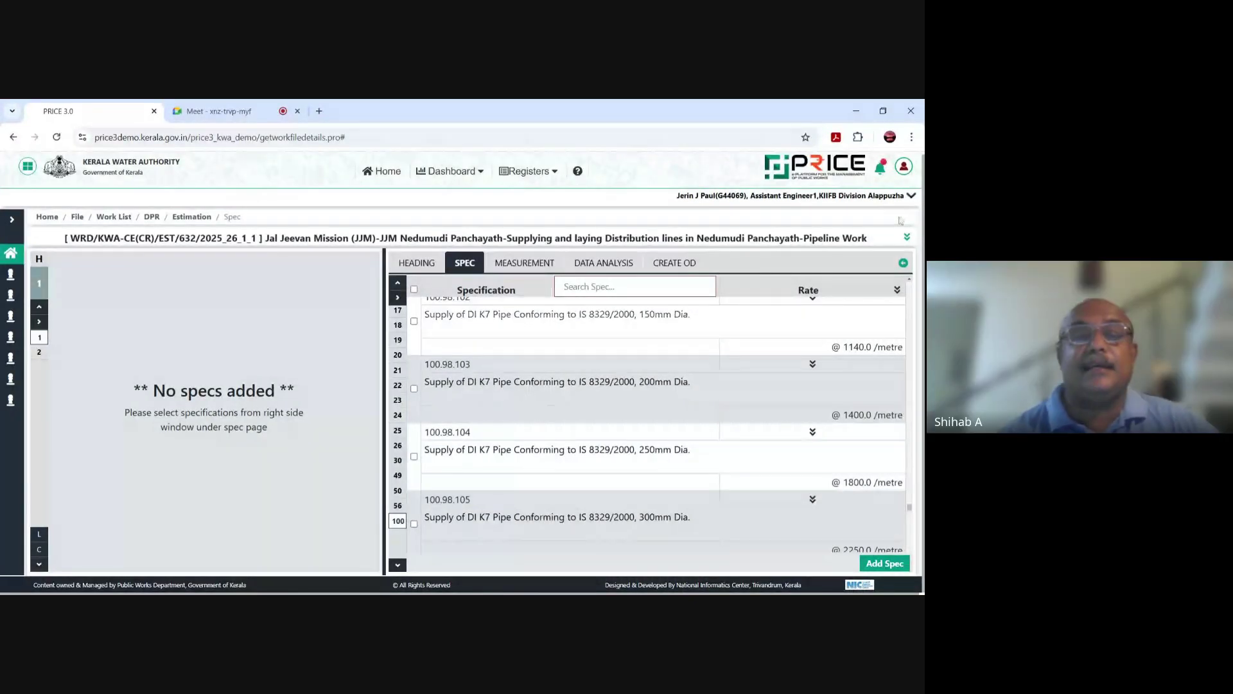
Step: Select the DI K7 pipe supply specifications 100.98.103 to 100.98.107, covering diameters from 200 mm to 400 mm
{"action": "left_click", "coordinate": [413, 388]}
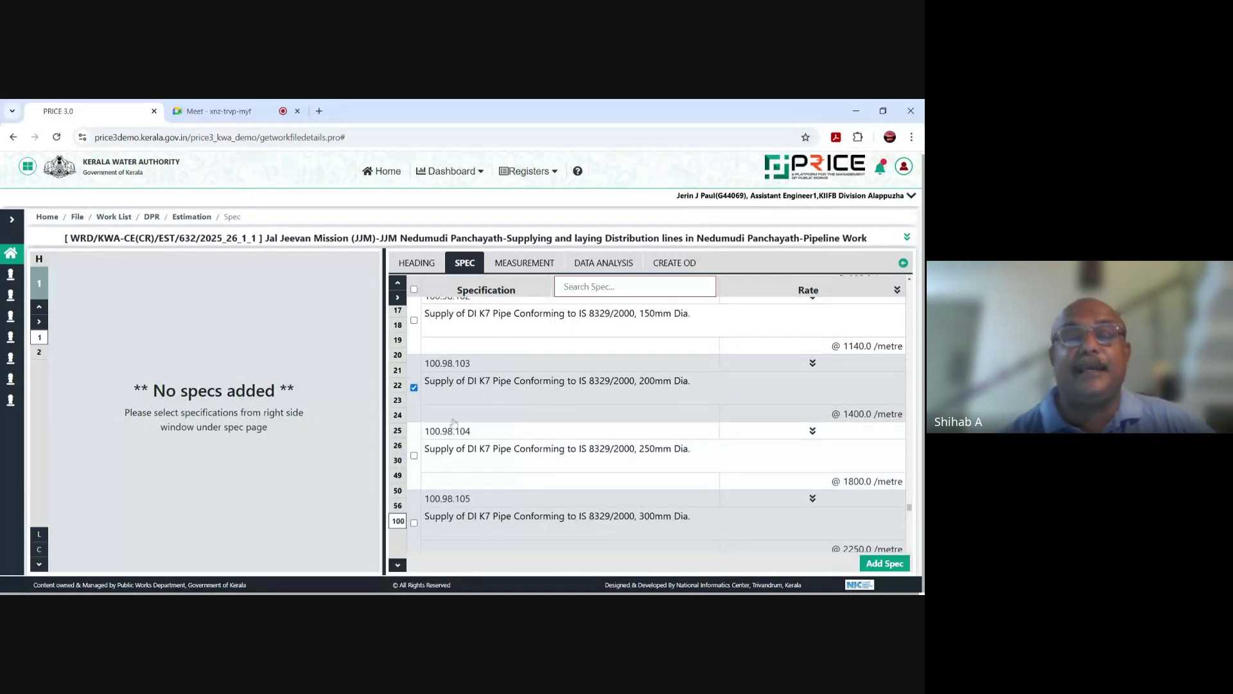
{"action": "scroll", "coordinate": [451, 420], "scroll_direction": "down", "scroll_amount": 1}
{"action": "left_click", "coordinate": [414, 396]}
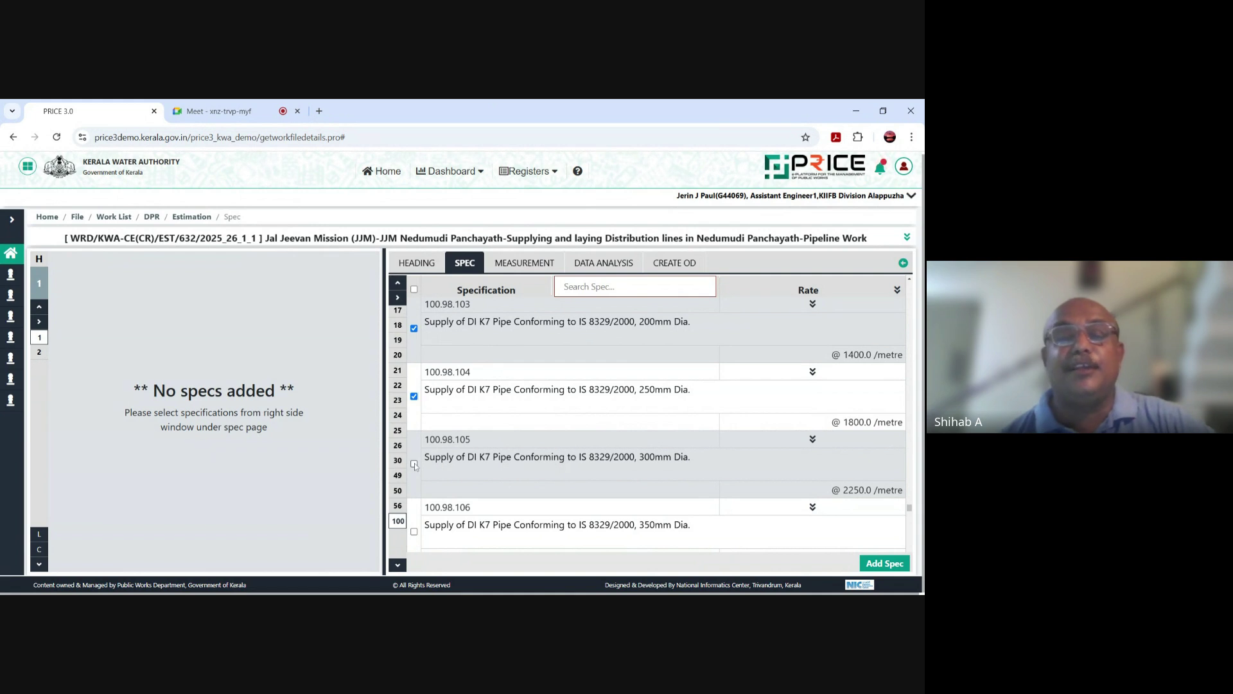
{"action": "scroll", "coordinate": [414, 467], "scroll_direction": "down", "scroll_amount": 1}
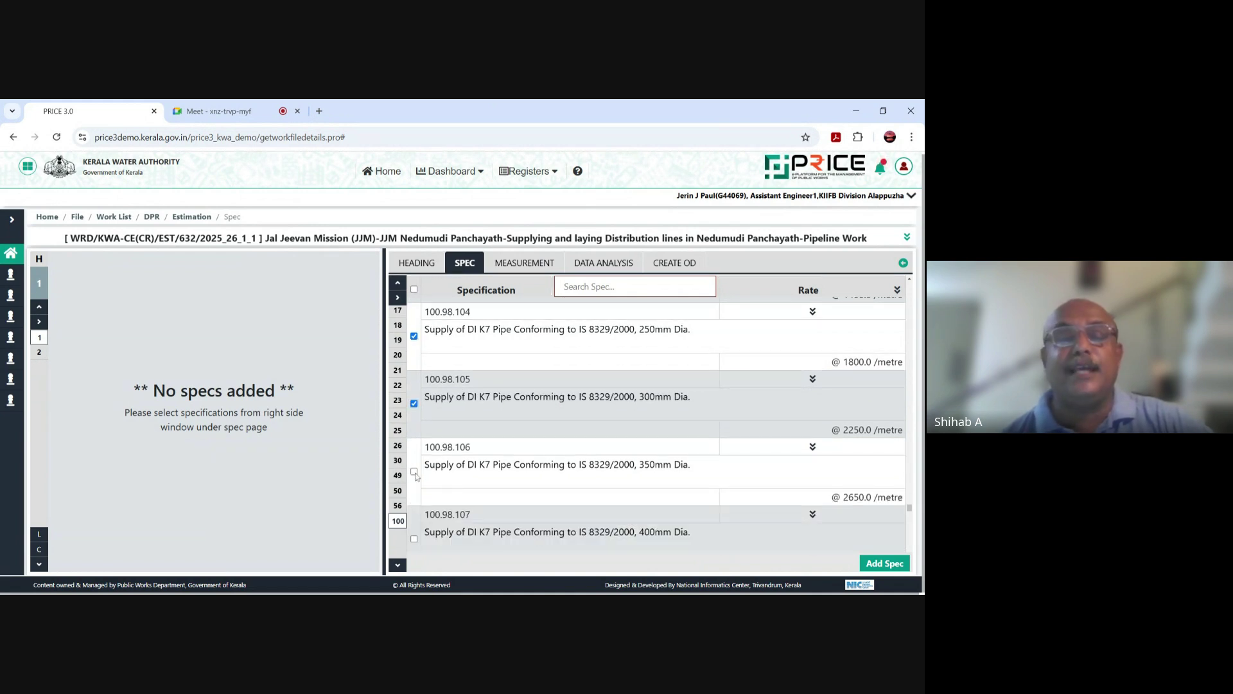
{"action": "left_click", "coordinate": [414, 472]}
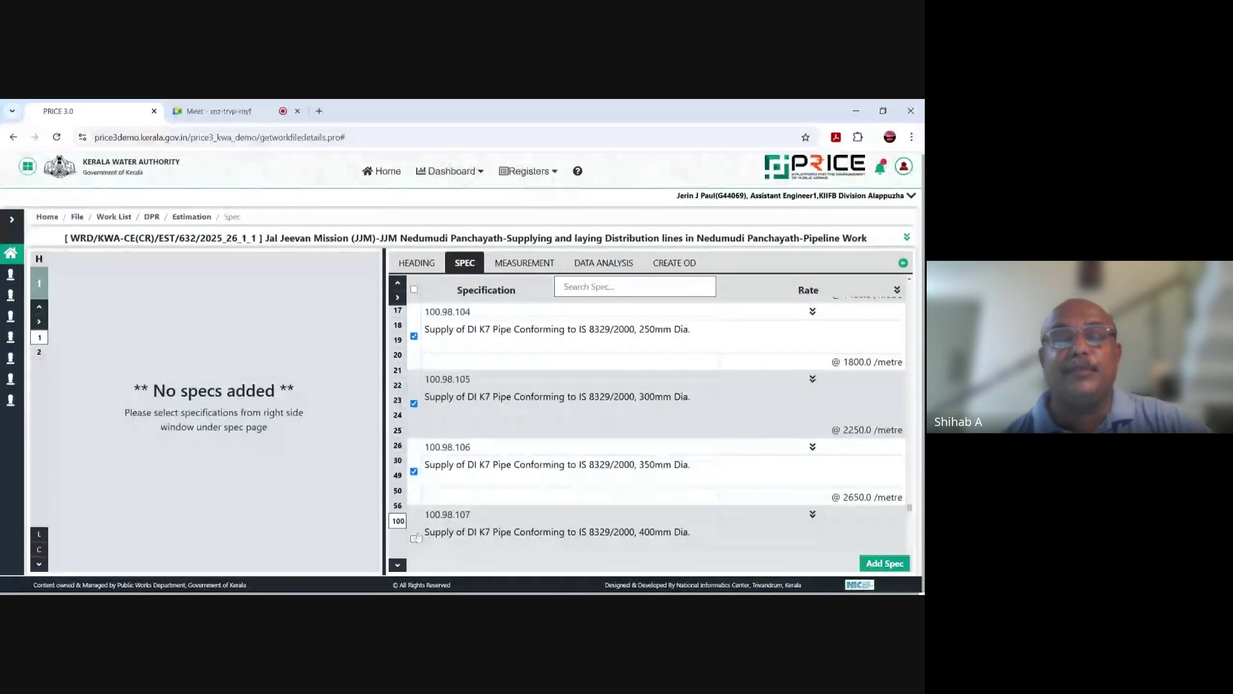
{"action": "left_click", "coordinate": [414, 539]}
{"action": "scroll", "coordinate": [508, 471], "scroll_direction": "down", "scroll_amount": 1}
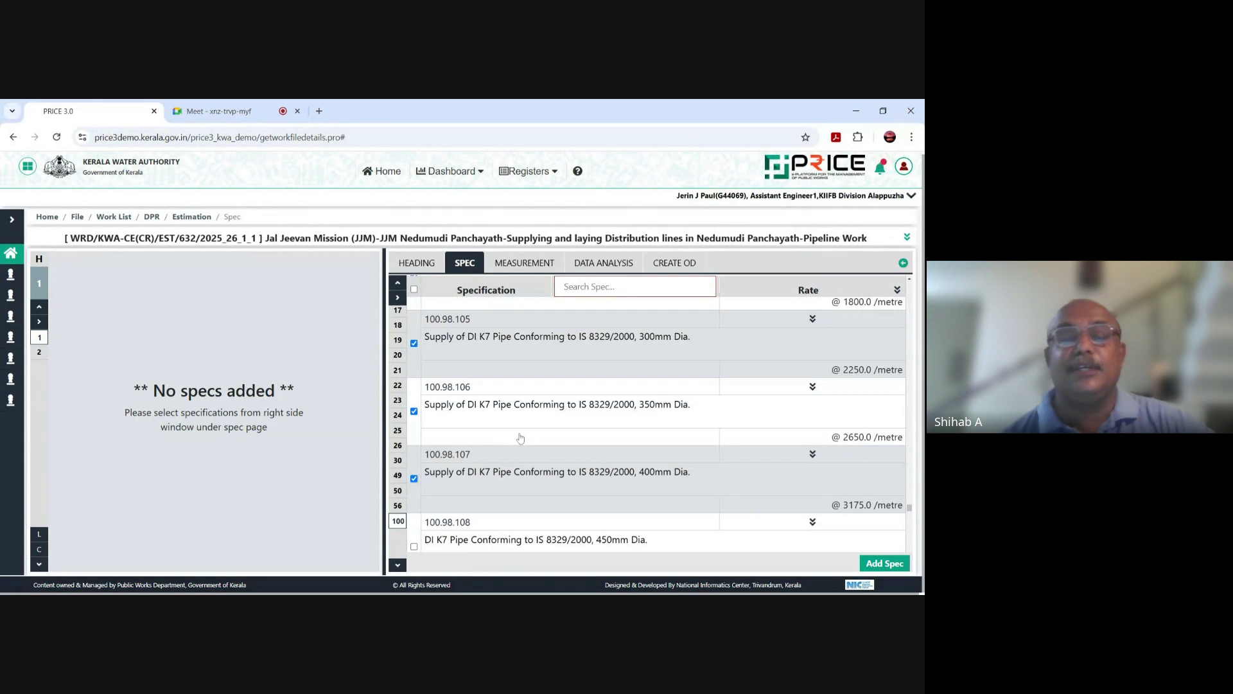
Step: Clear the selection of the DI K7 pipe supply specifications from 400 mm back to 200 mm diameter
{"action": "left_click", "coordinate": [414, 478]}
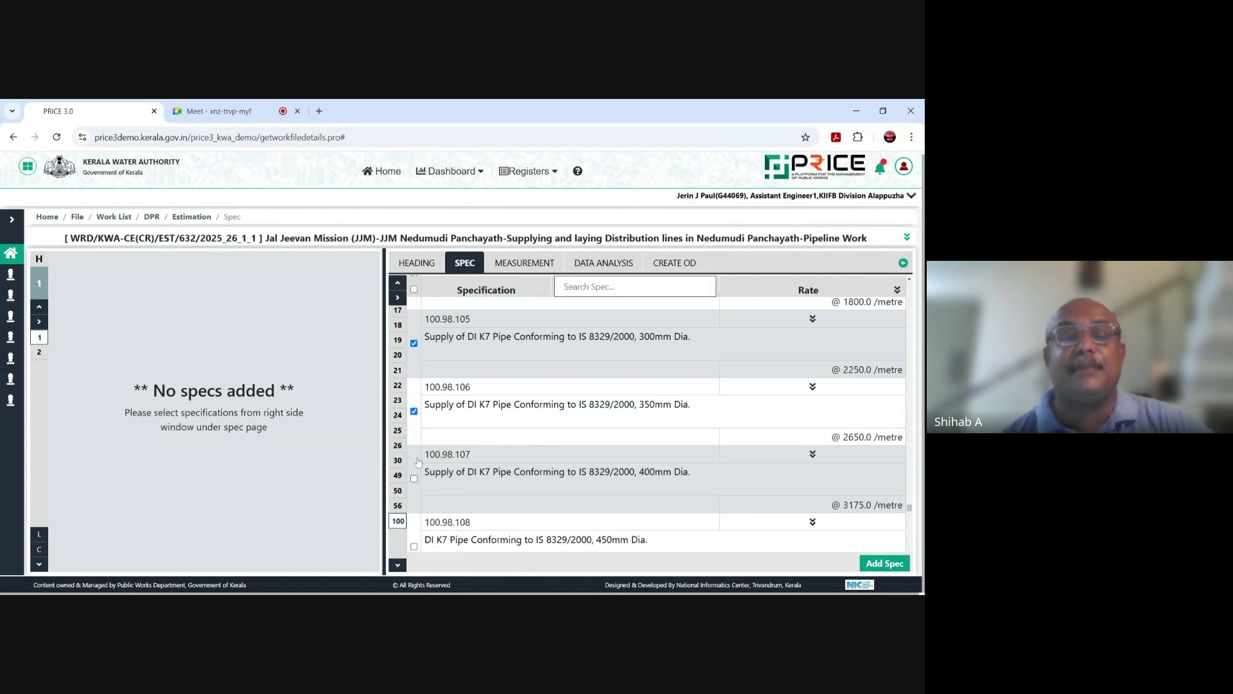
{"action": "left_click", "coordinate": [415, 411]}
{"action": "left_click", "coordinate": [414, 344]}
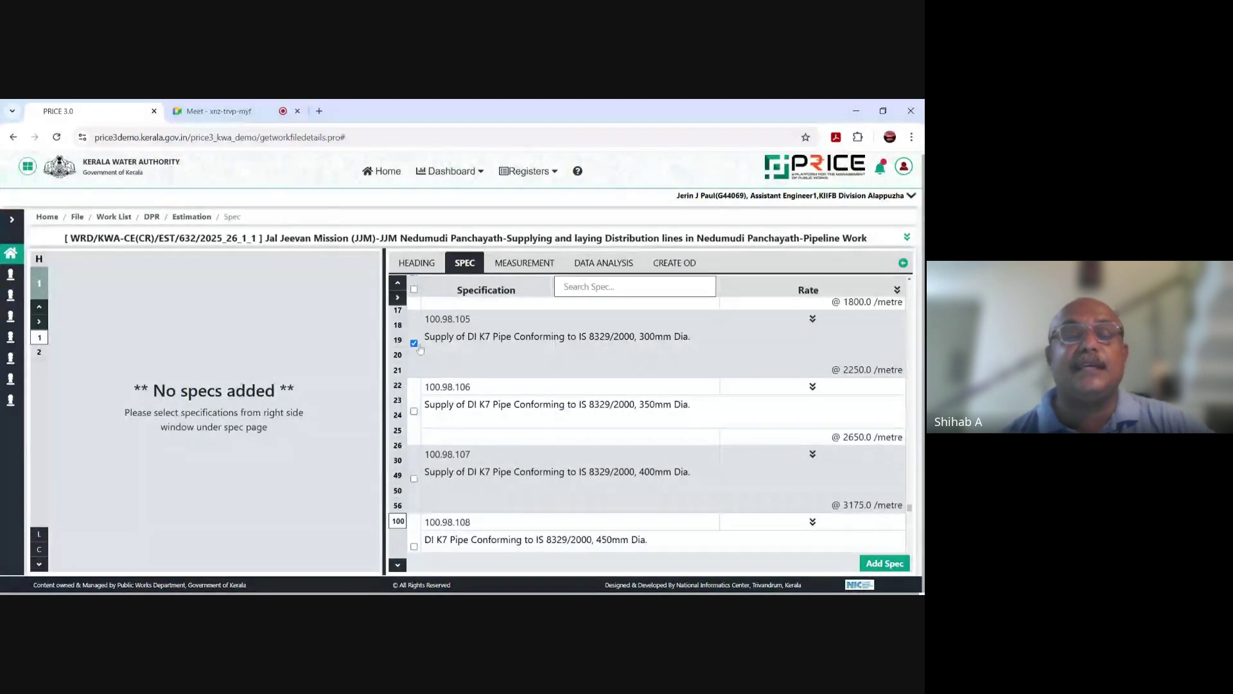
{"action": "scroll", "coordinate": [425, 358], "scroll_direction": "up", "scroll_amount": 2}
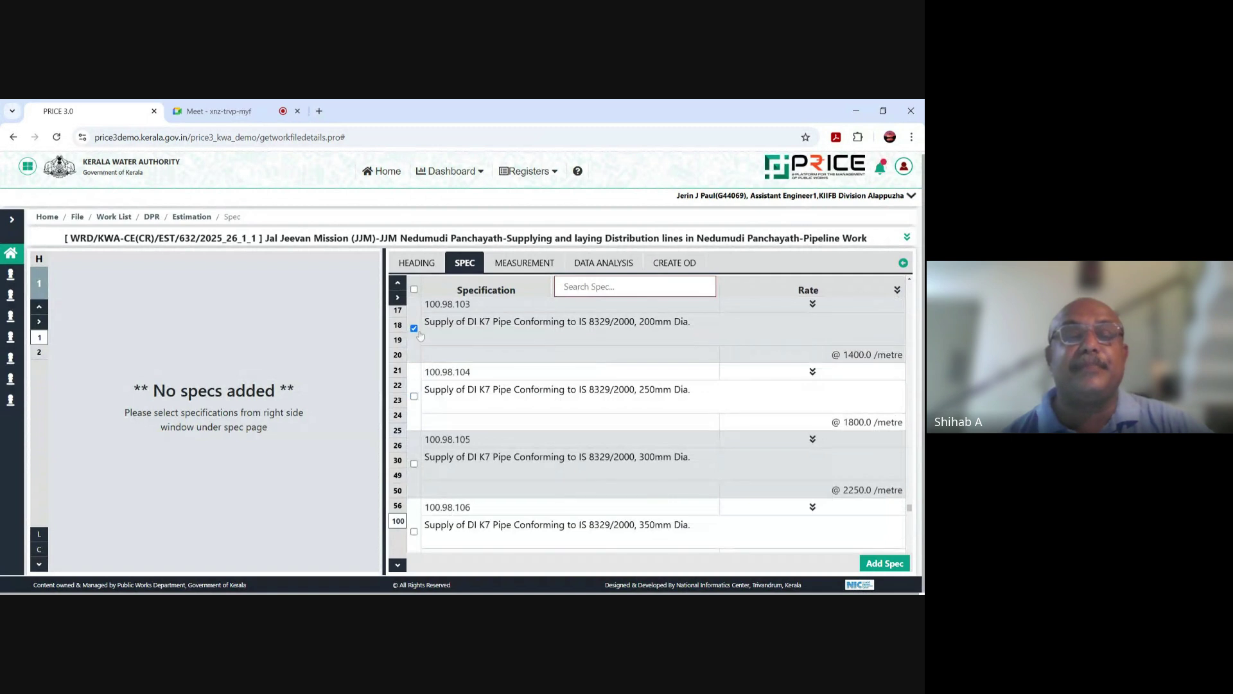
{"action": "left_click", "coordinate": [415, 328]}
{"action": "scroll", "coordinate": [599, 376], "scroll_direction": "down", "scroll_amount": 3}
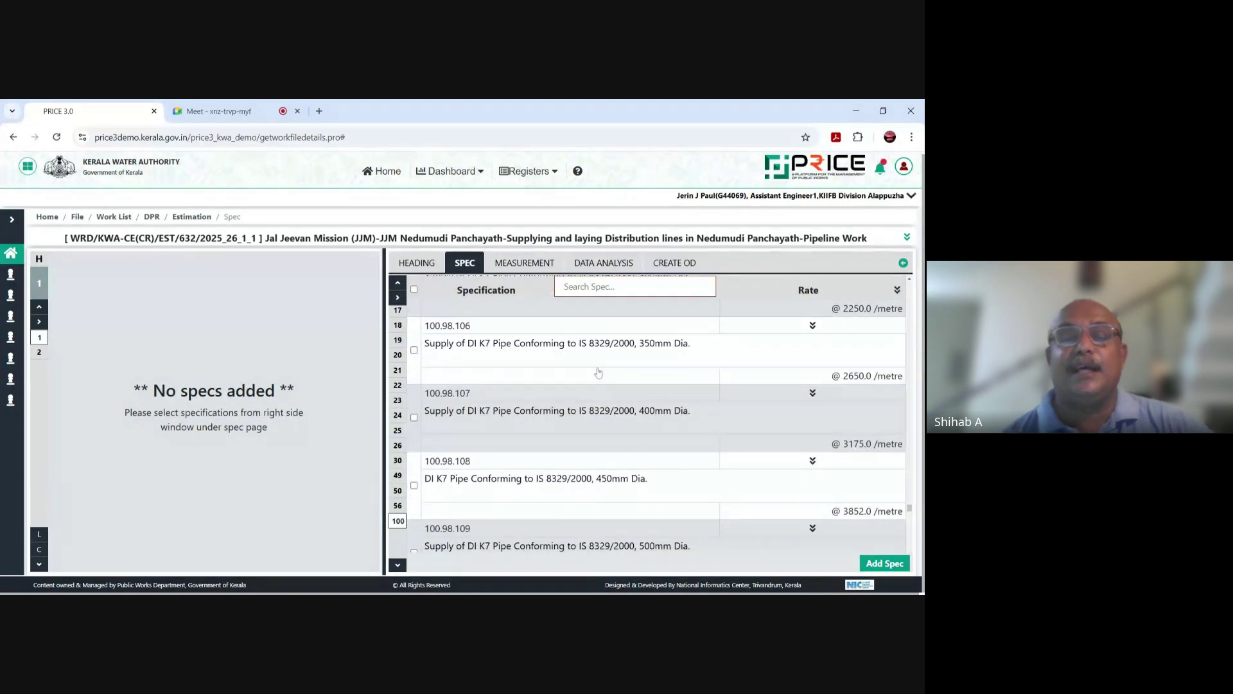
Step: Select the DI K9 pipe supply specifications 100.98.117 to 100.98.121, covering diameters from 200 mm to 400 mm
{"action": "scroll", "coordinate": [598, 372], "scroll_direction": "down", "scroll_amount": 8}
{"action": "scroll", "coordinate": [598, 372], "scroll_direction": "down", "scroll_amount": 4}
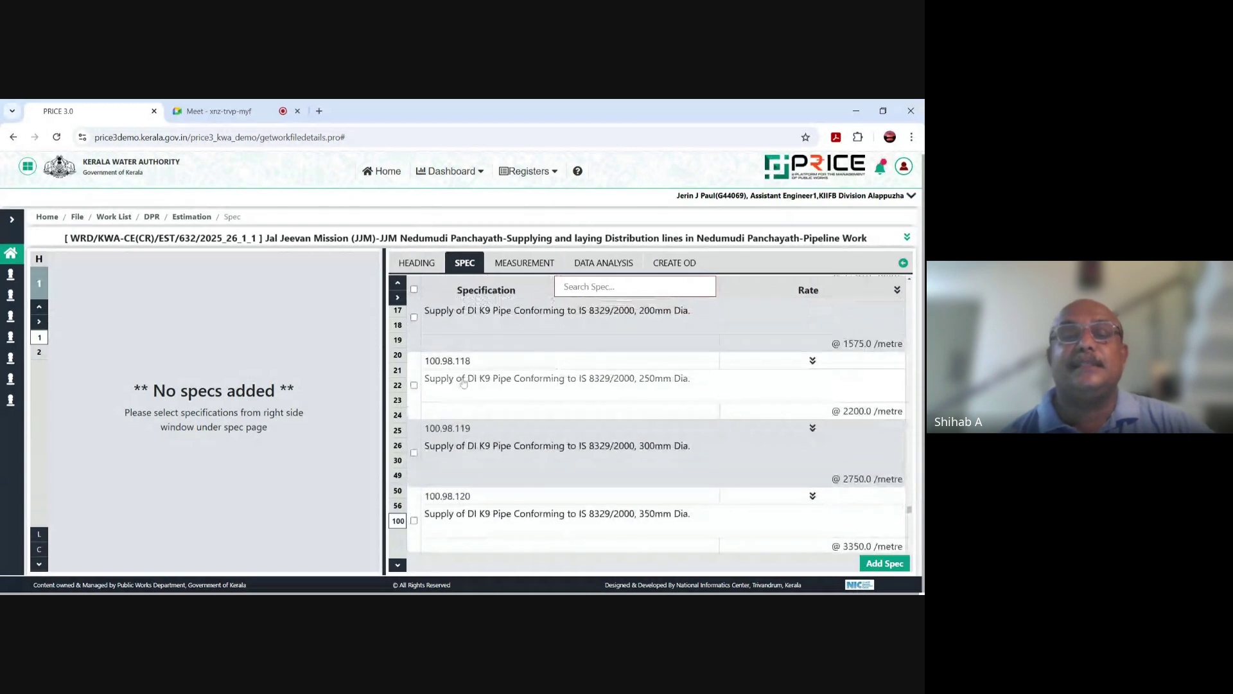
{"action": "scroll", "coordinate": [464, 383], "scroll_direction": "up", "scroll_amount": 1}
{"action": "left_click", "coordinate": [414, 372]}
{"action": "left_click", "coordinate": [414, 441]}
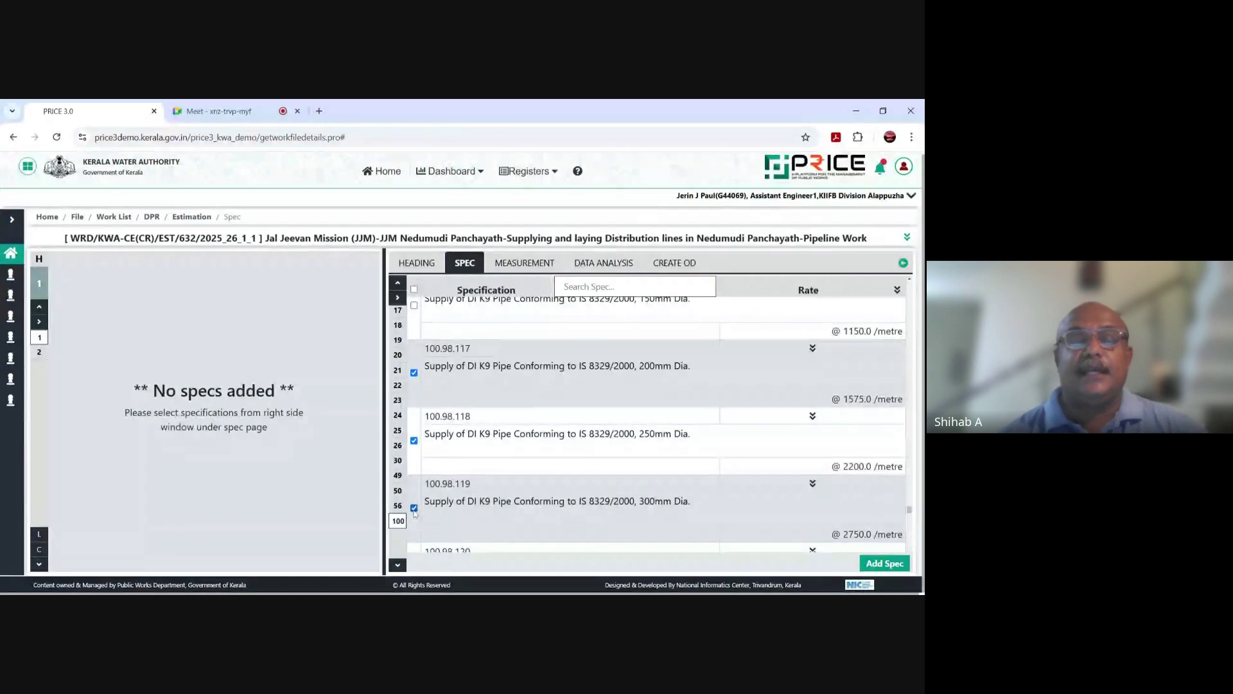
{"action": "left_click", "coordinate": [414, 508]}
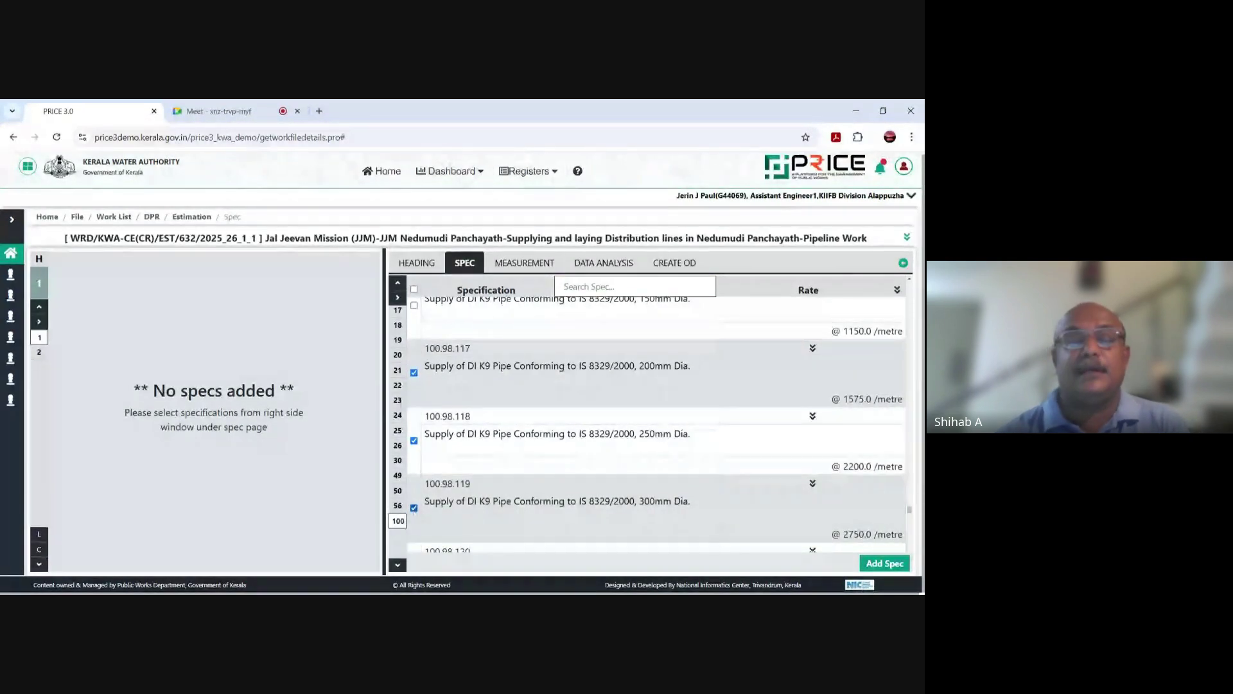
{"action": "scroll", "coordinate": [414, 457], "scroll_direction": "down", "scroll_amount": 2}
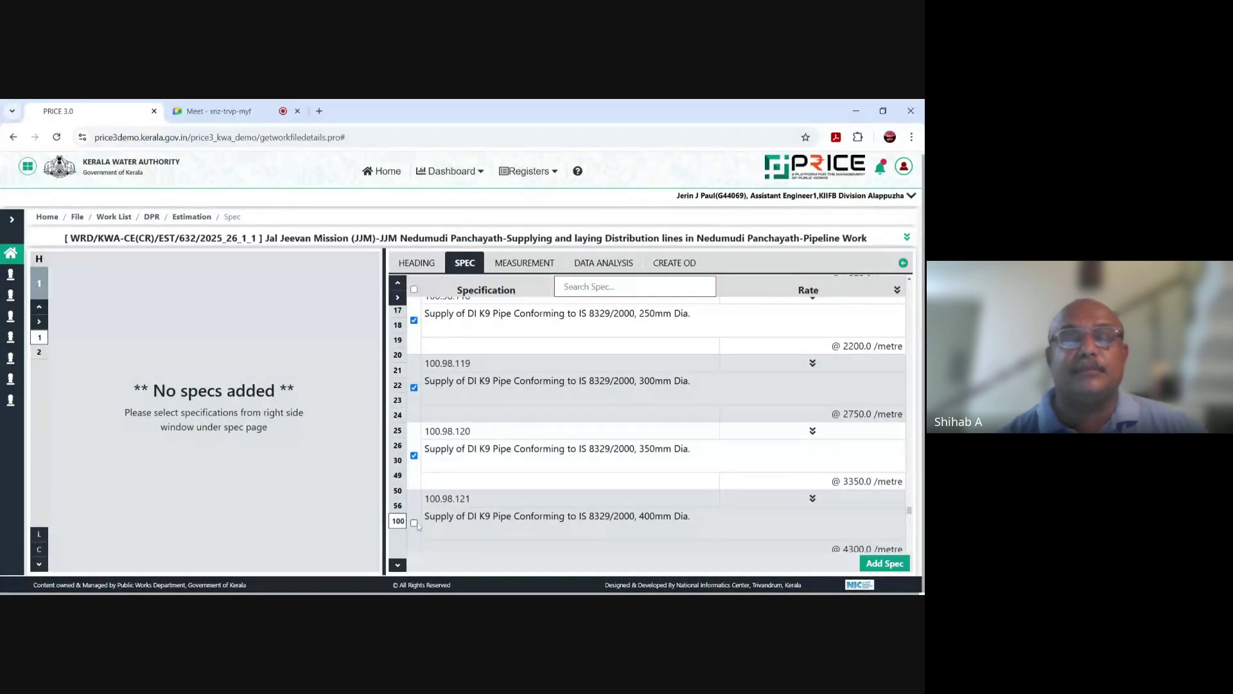
{"action": "left_click", "coordinate": [415, 522]}
{"action": "scroll", "coordinate": [602, 426], "scroll_direction": "down", "scroll_amount": 2}
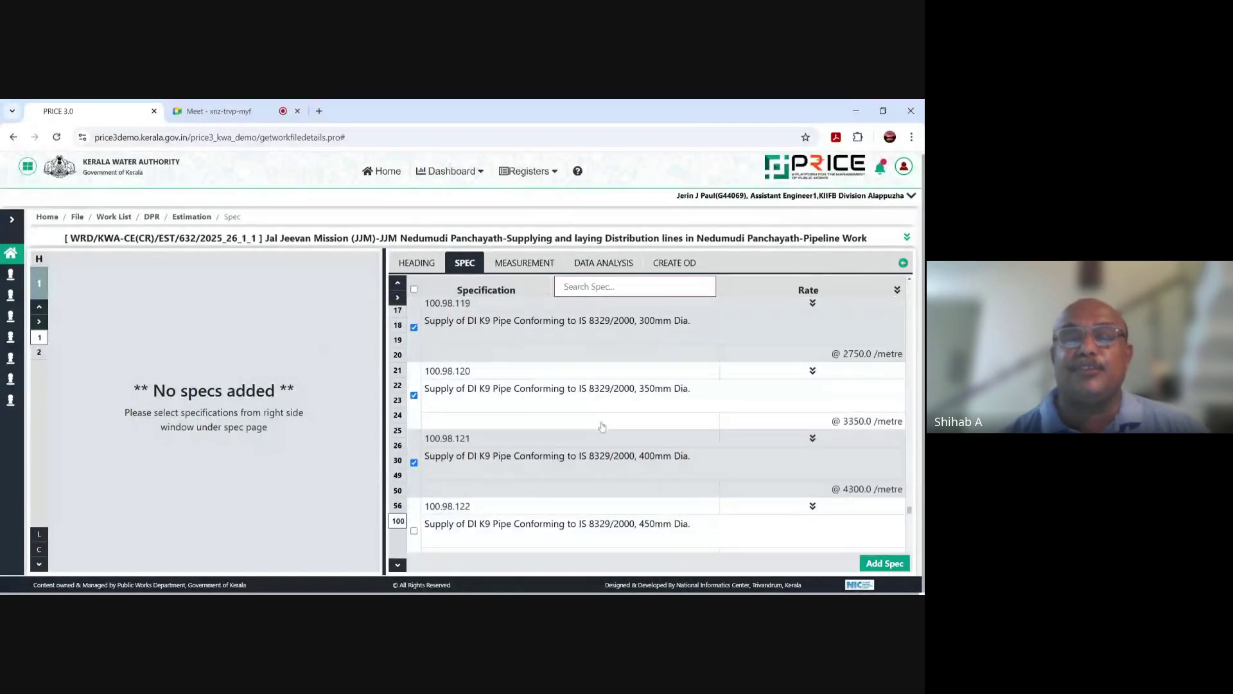
Step: Browse the remaining DI K9 pipe items and the HDPE PE 100 pipe supply specifications in the 8kg and 10kg classes
{"action": "scroll", "coordinate": [602, 427], "scroll_direction": "down", "scroll_amount": 3}
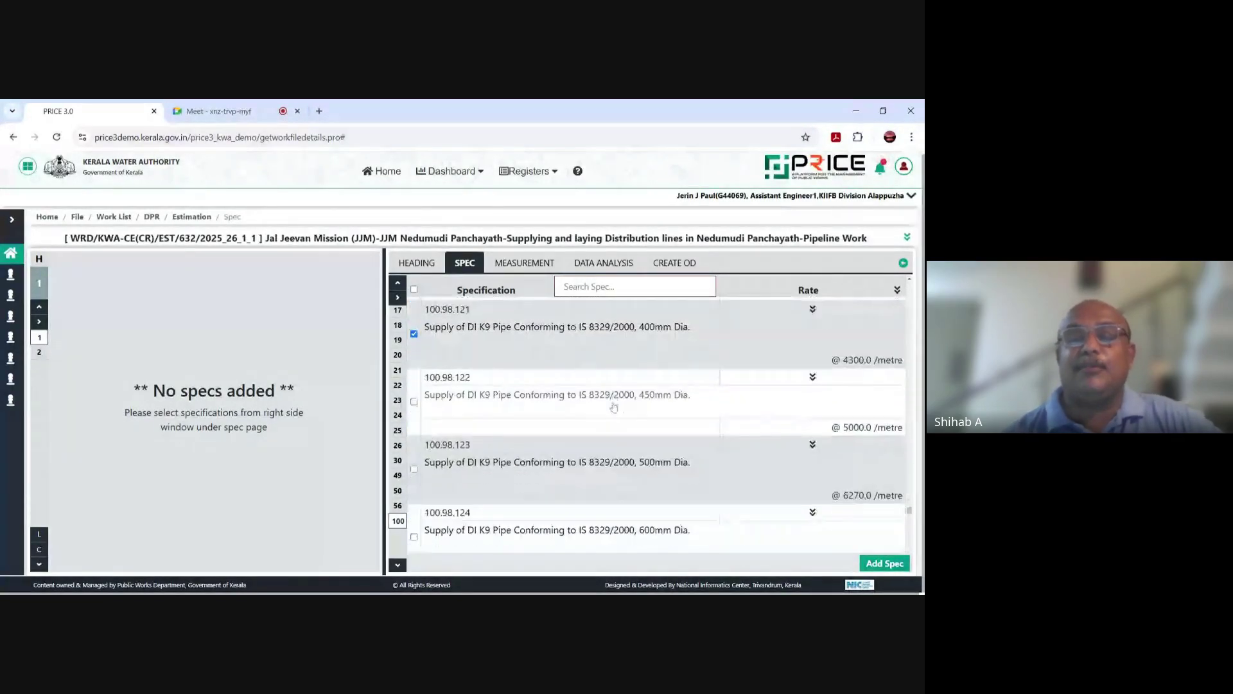
{"action": "scroll", "coordinate": [613, 406], "scroll_direction": "down", "scroll_amount": 4}
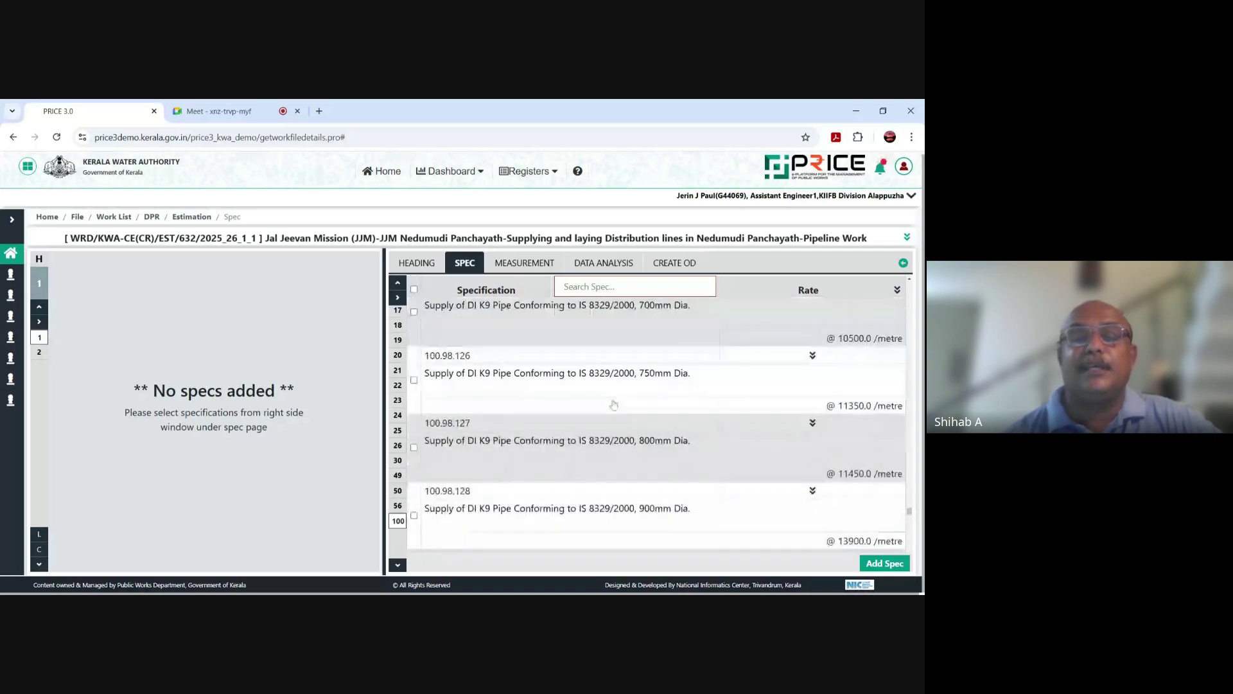
{"action": "scroll", "coordinate": [613, 403], "scroll_direction": "down", "scroll_amount": 5}
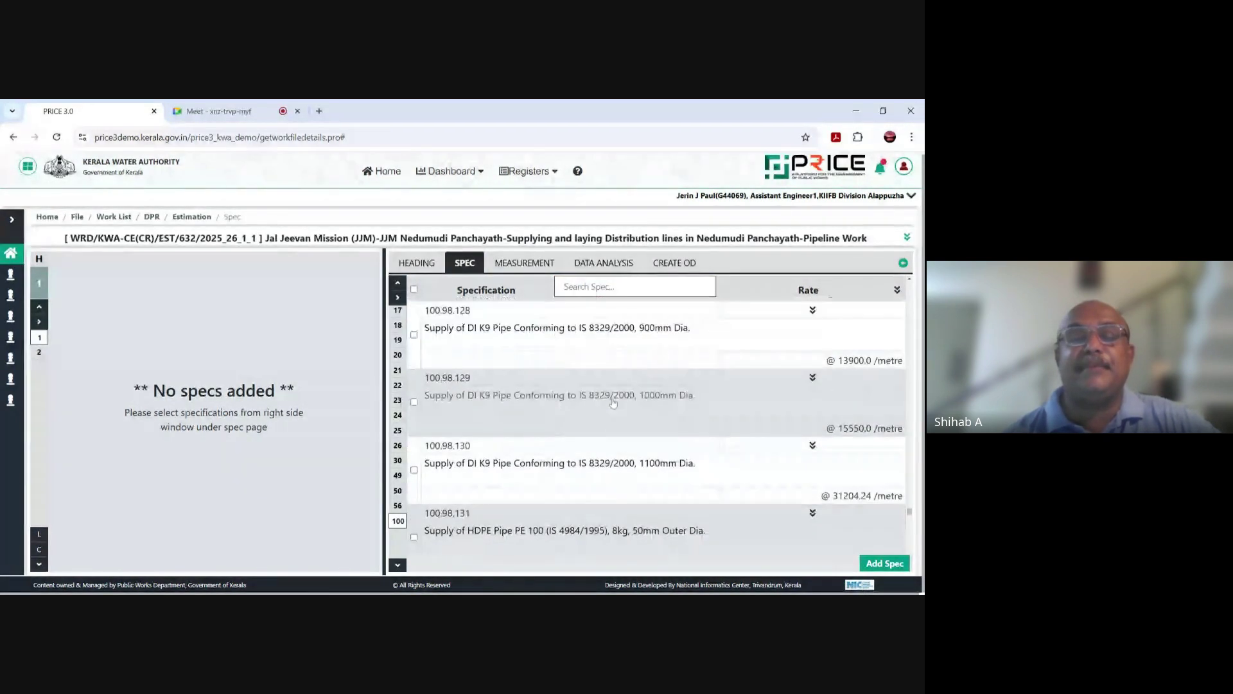
{"action": "scroll", "coordinate": [614, 403], "scroll_direction": "down", "scroll_amount": 3}
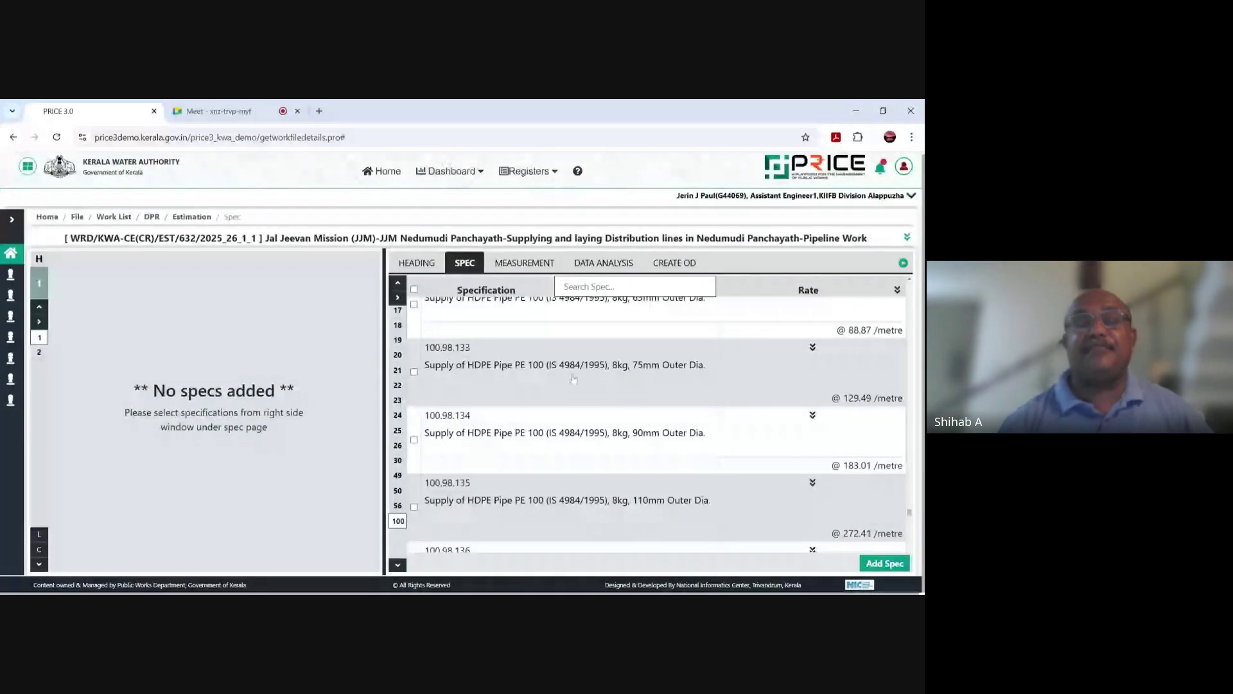
{"action": "scroll", "coordinate": [573, 369], "scroll_direction": "down", "scroll_amount": 4}
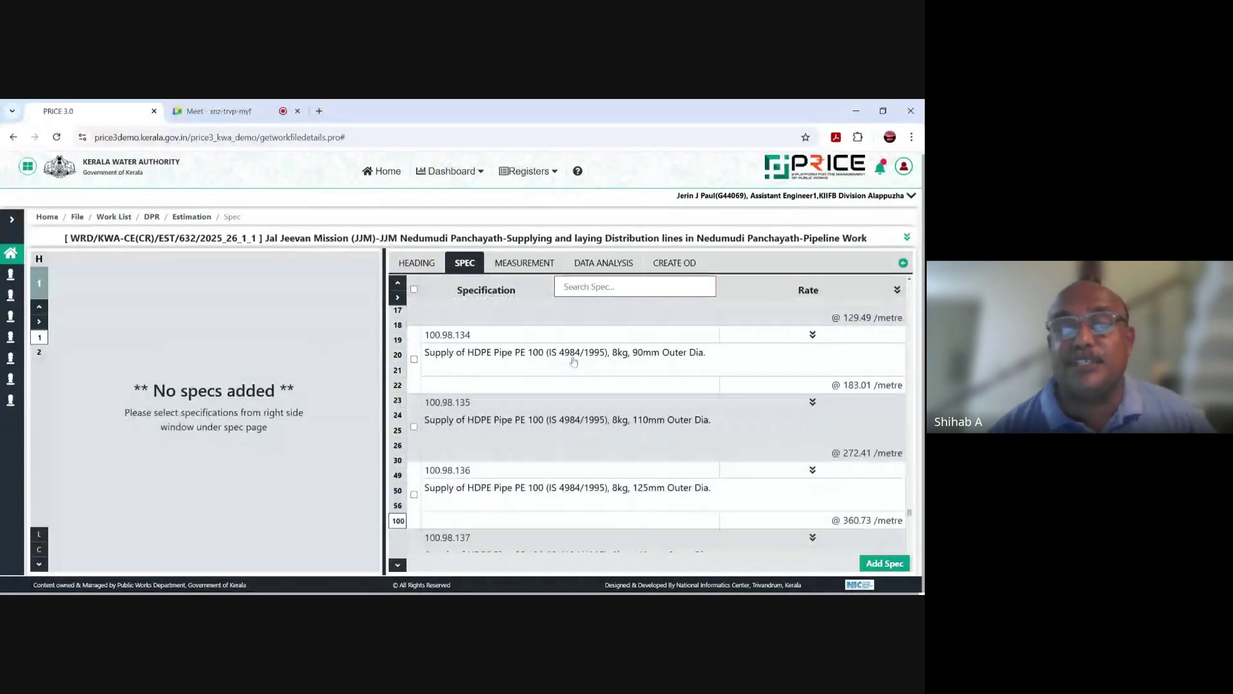
{"action": "scroll", "coordinate": [573, 361], "scroll_direction": "down", "scroll_amount": 5}
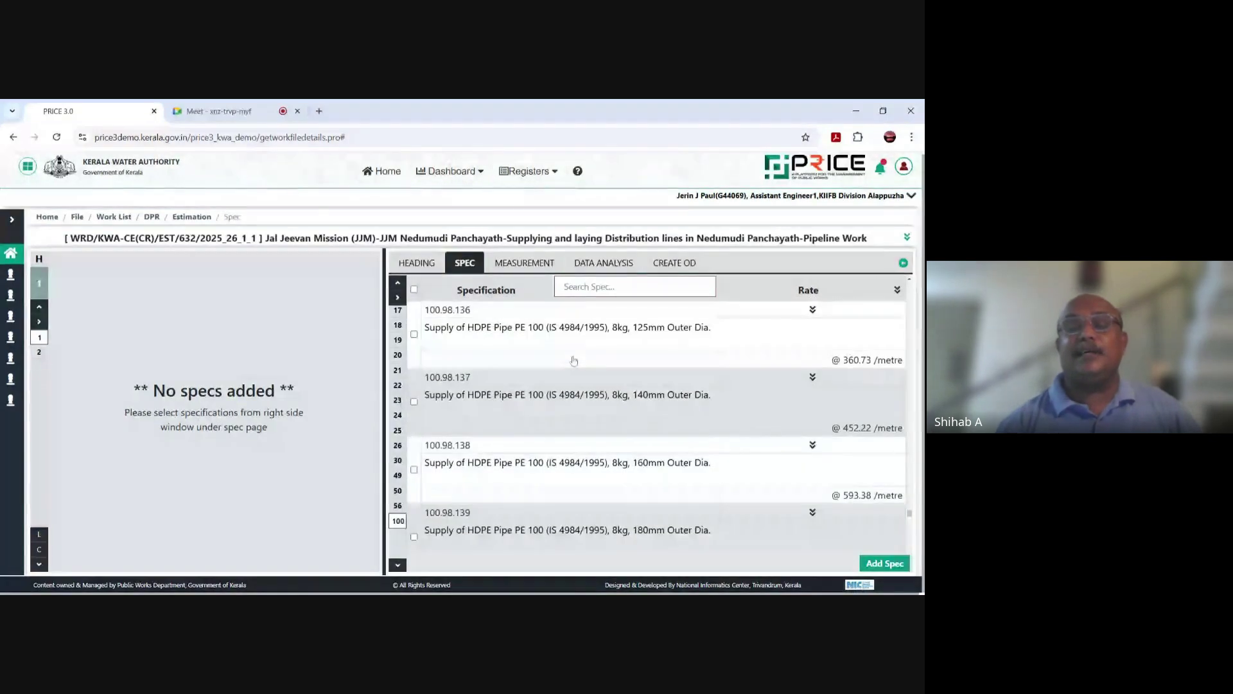
{"action": "scroll", "coordinate": [575, 360], "scroll_direction": "down", "scroll_amount": 3}
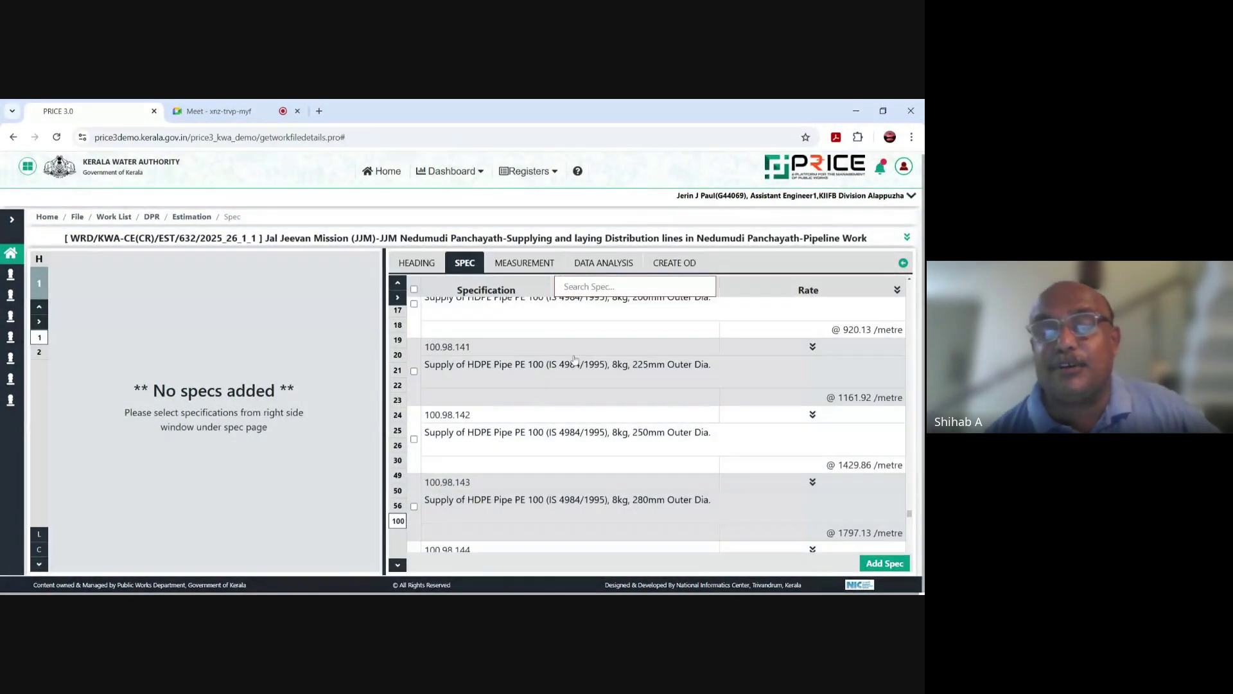
{"action": "scroll", "coordinate": [574, 360], "scroll_direction": "down", "scroll_amount": 3}
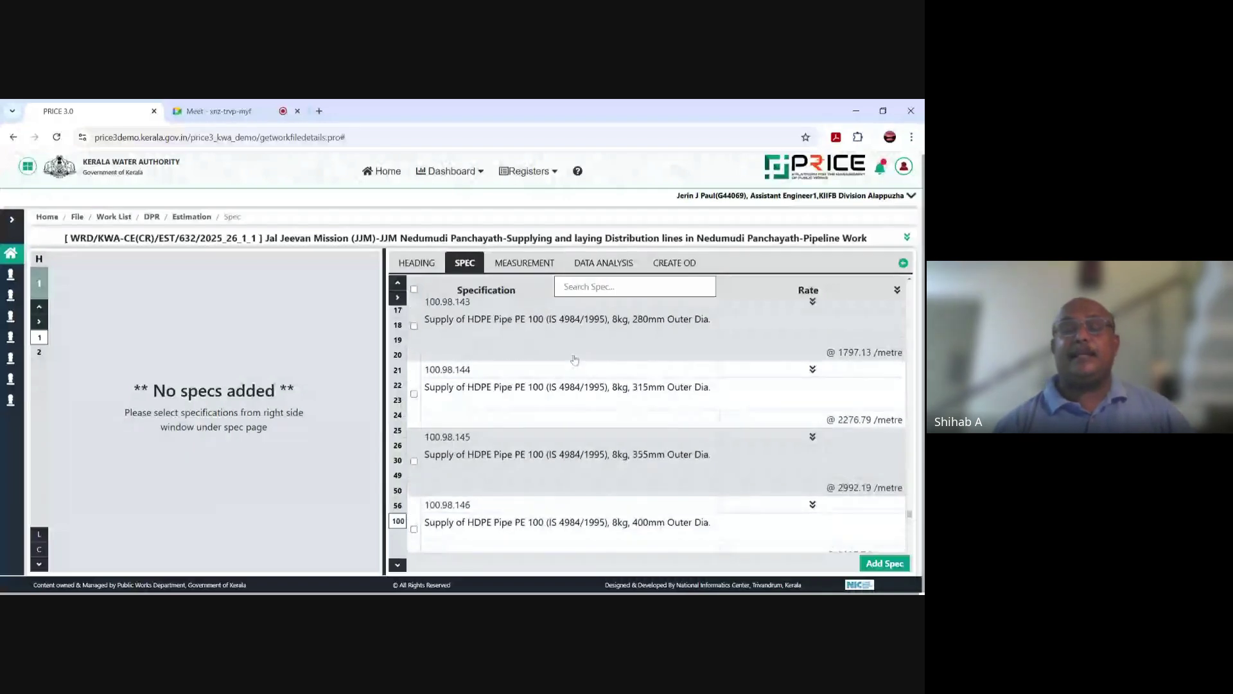
{"action": "scroll", "coordinate": [574, 360], "scroll_direction": "down", "scroll_amount": 4}
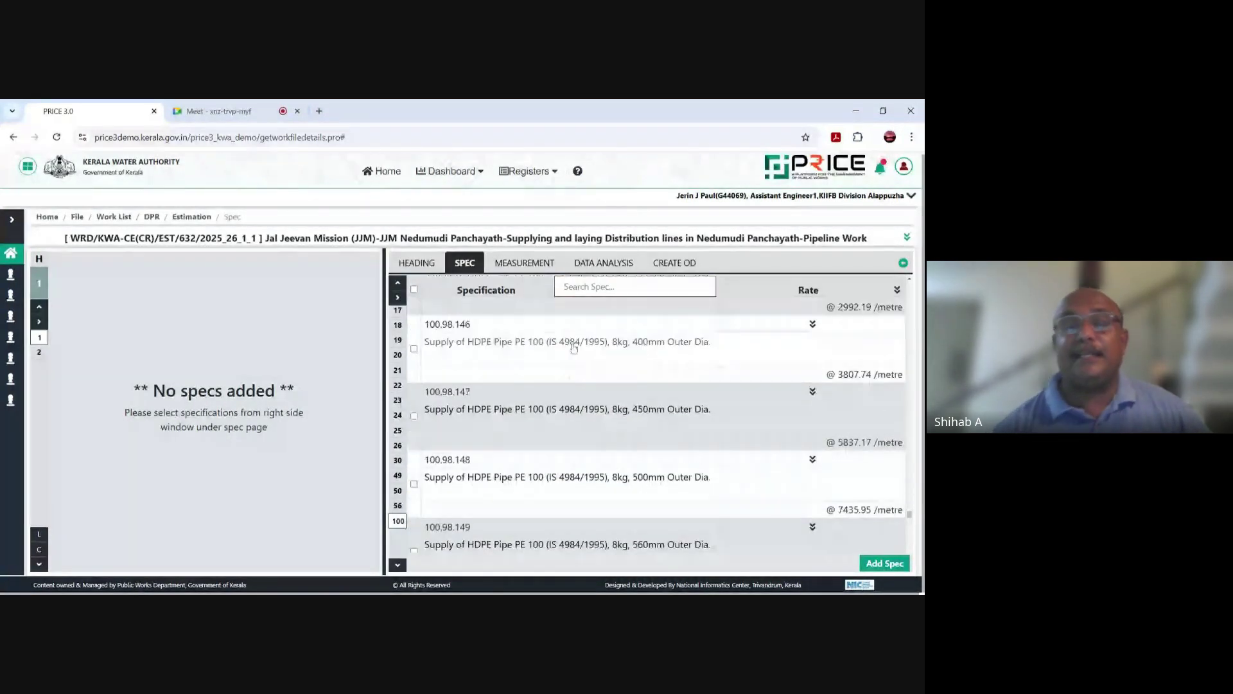
{"action": "scroll", "coordinate": [574, 346], "scroll_direction": "down", "scroll_amount": 4}
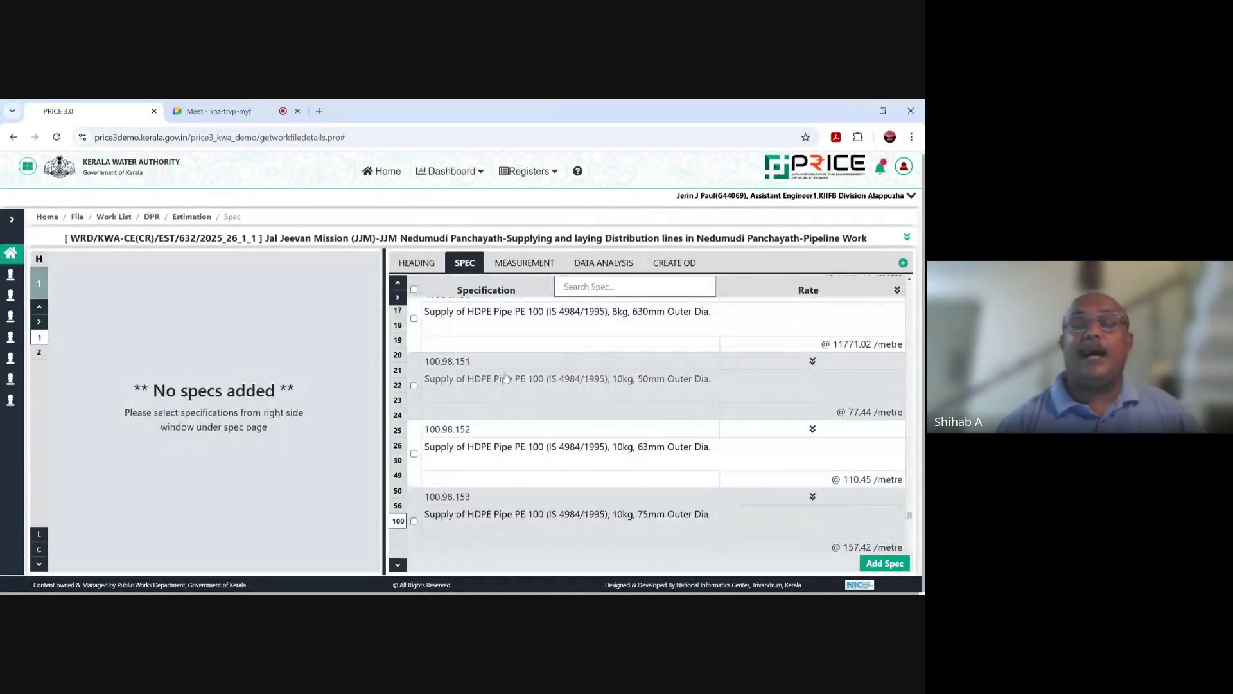
{"action": "scroll", "coordinate": [505, 377], "scroll_direction": "down", "scroll_amount": 1}
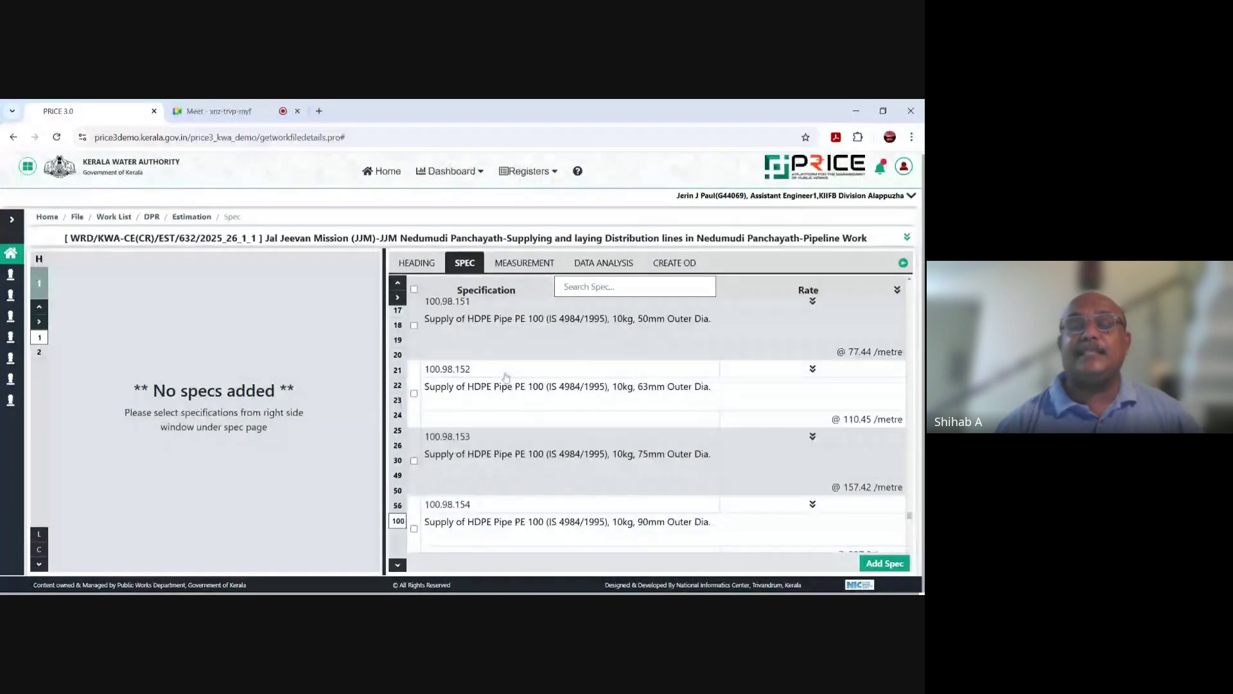
{"action": "scroll", "coordinate": [506, 372], "scroll_direction": "up", "scroll_amount": 8}
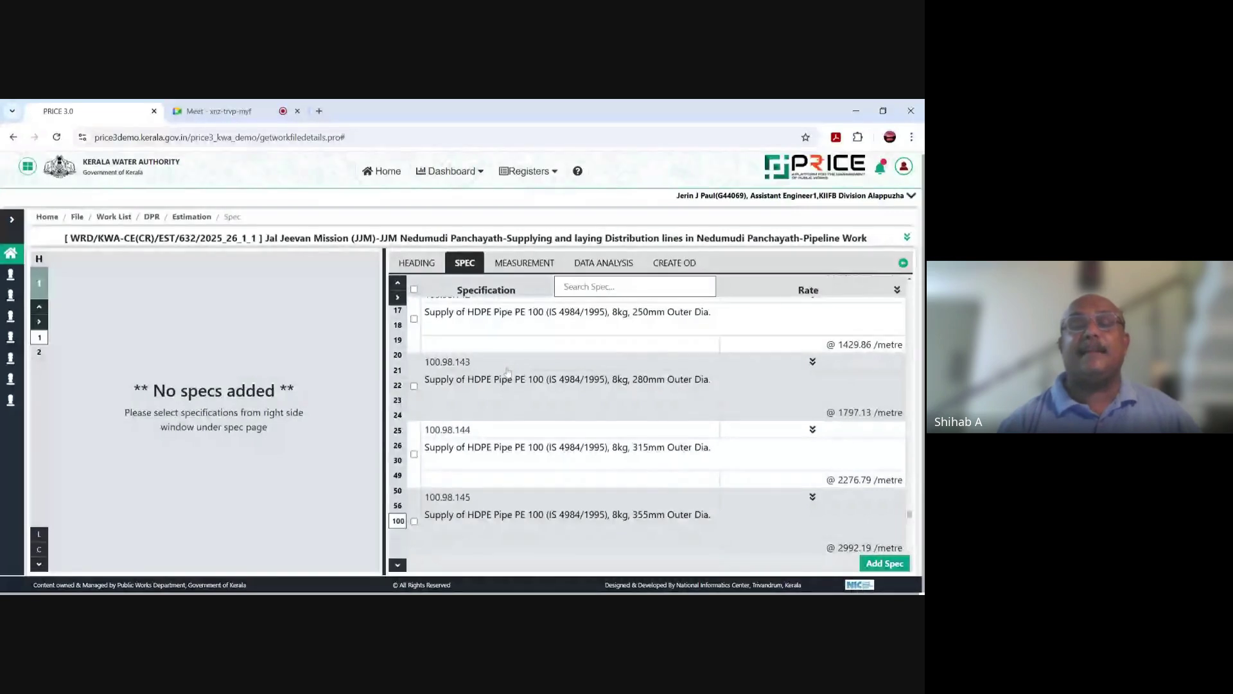
{"action": "scroll", "coordinate": [507, 373], "scroll_direction": "down", "scroll_amount": 4}
{"action": "scroll", "coordinate": [508, 371], "scroll_direction": "down", "scroll_amount": 3}
{"action": "scroll", "coordinate": [507, 369], "scroll_direction": "down", "scroll_amount": 2}
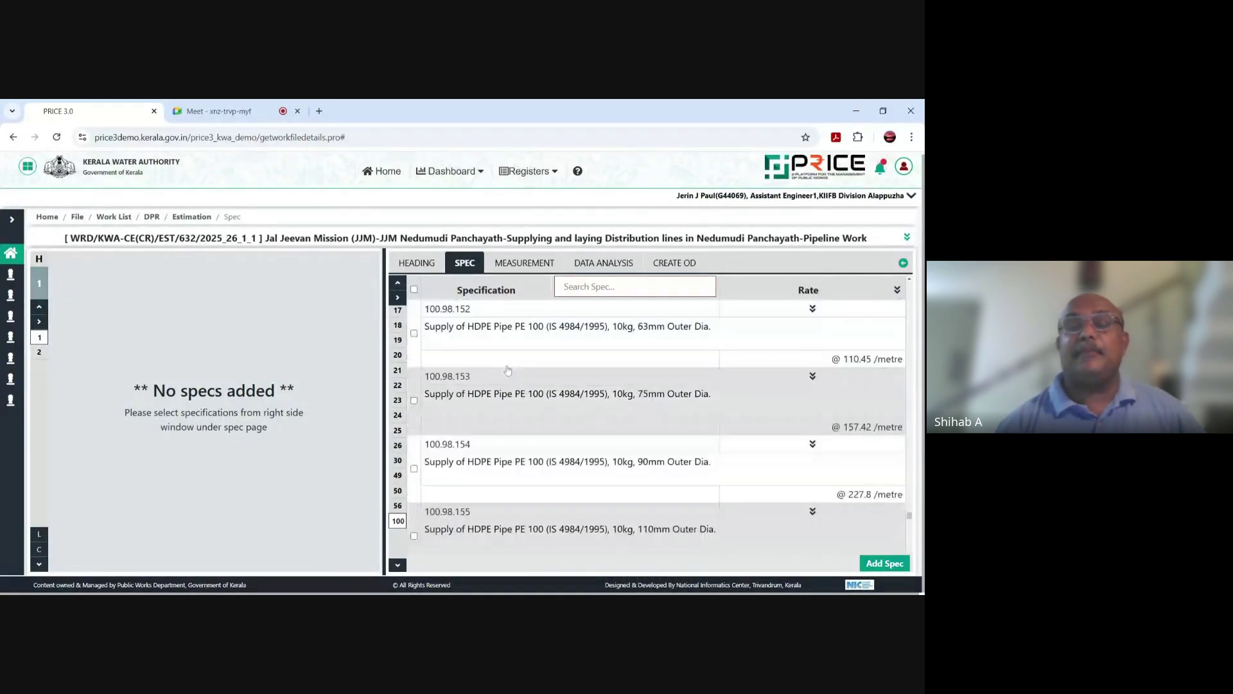
Step: Select the 10kg HDPE PE 100 pipe specifications of 90, 110, 140 and 160 mm and add all selected specifications to the estimate
{"action": "scroll", "coordinate": [474, 409], "scroll_direction": "down", "scroll_amount": 2}
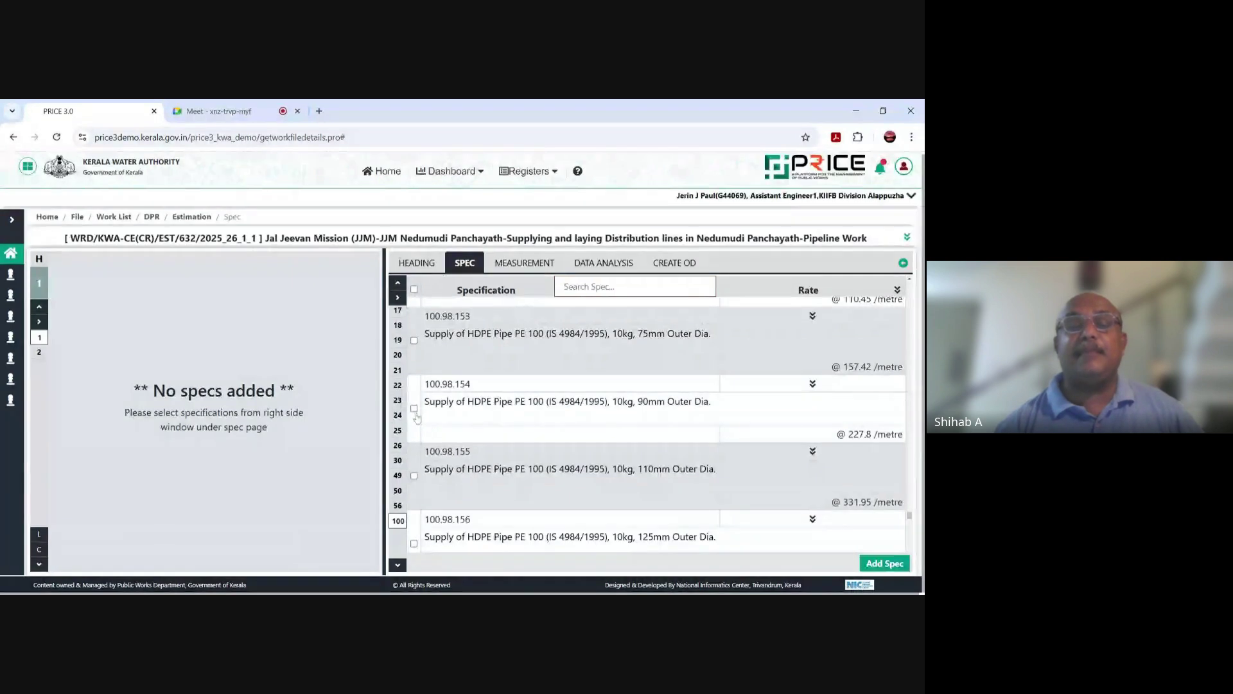
{"action": "scroll", "coordinate": [416, 415], "scroll_direction": "down", "scroll_amount": 1}
{"action": "left_click", "coordinate": [414, 415]}
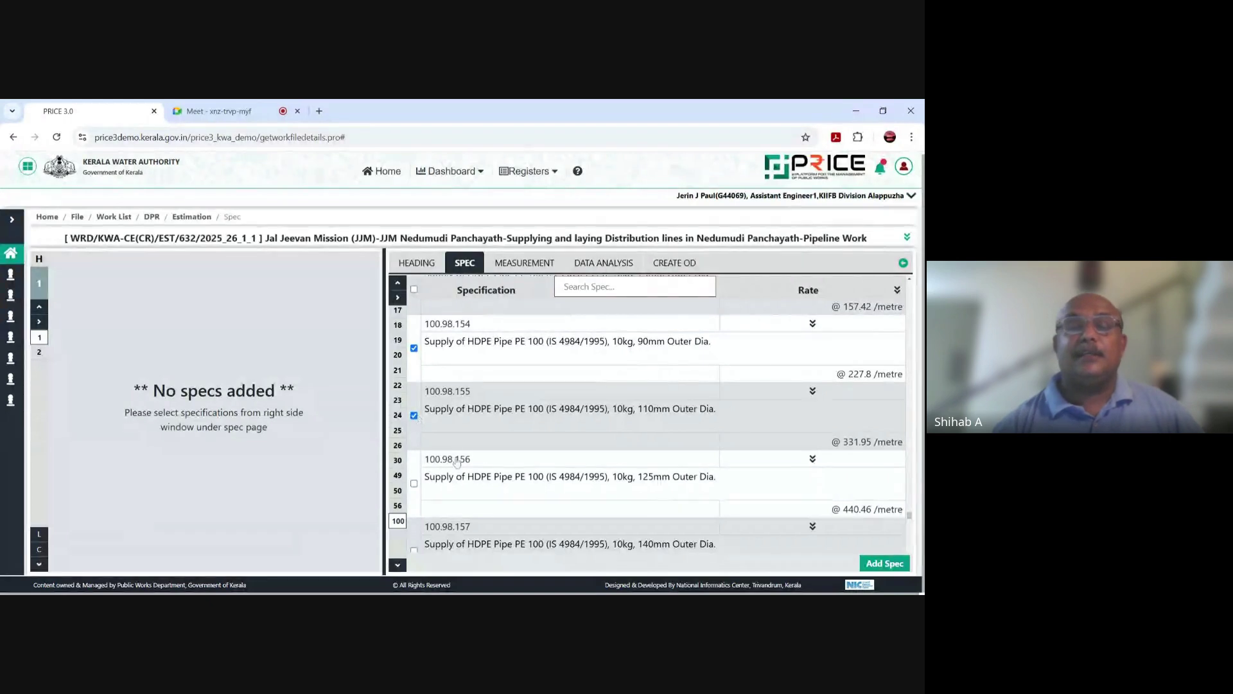
{"action": "scroll", "coordinate": [457, 462], "scroll_direction": "down", "scroll_amount": 1}
{"action": "scroll", "coordinate": [460, 451], "scroll_direction": "down", "scroll_amount": 1}
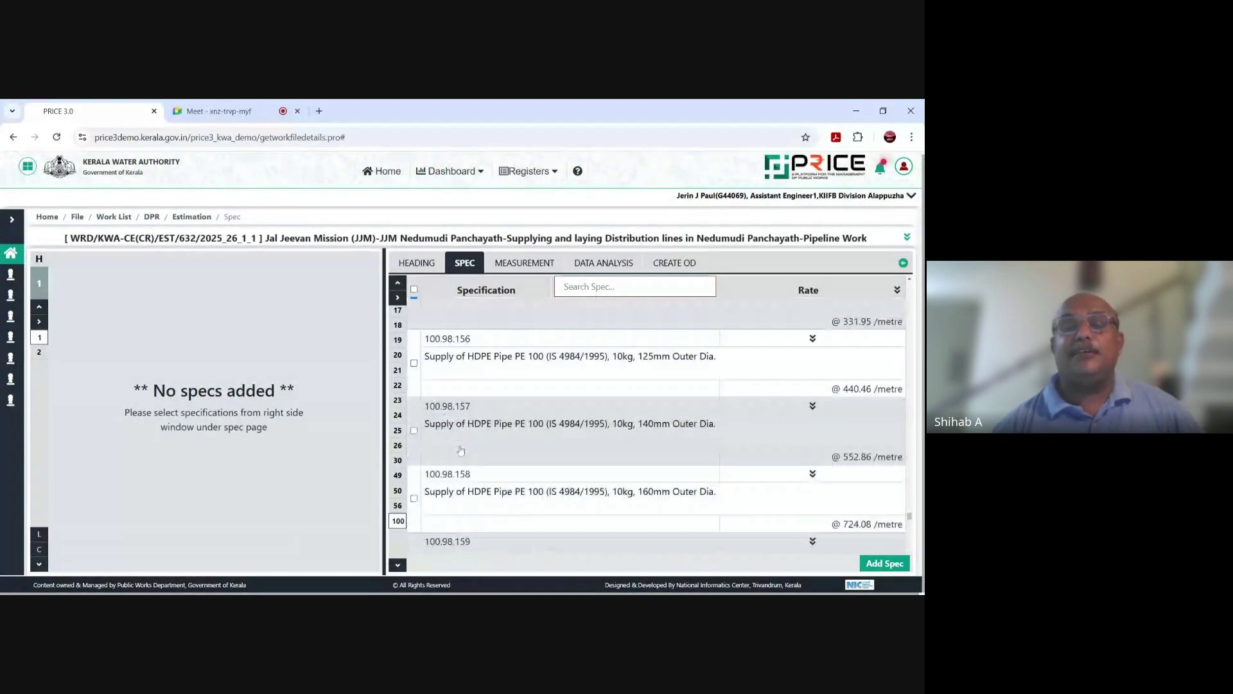
{"action": "left_click", "coordinate": [414, 430]}
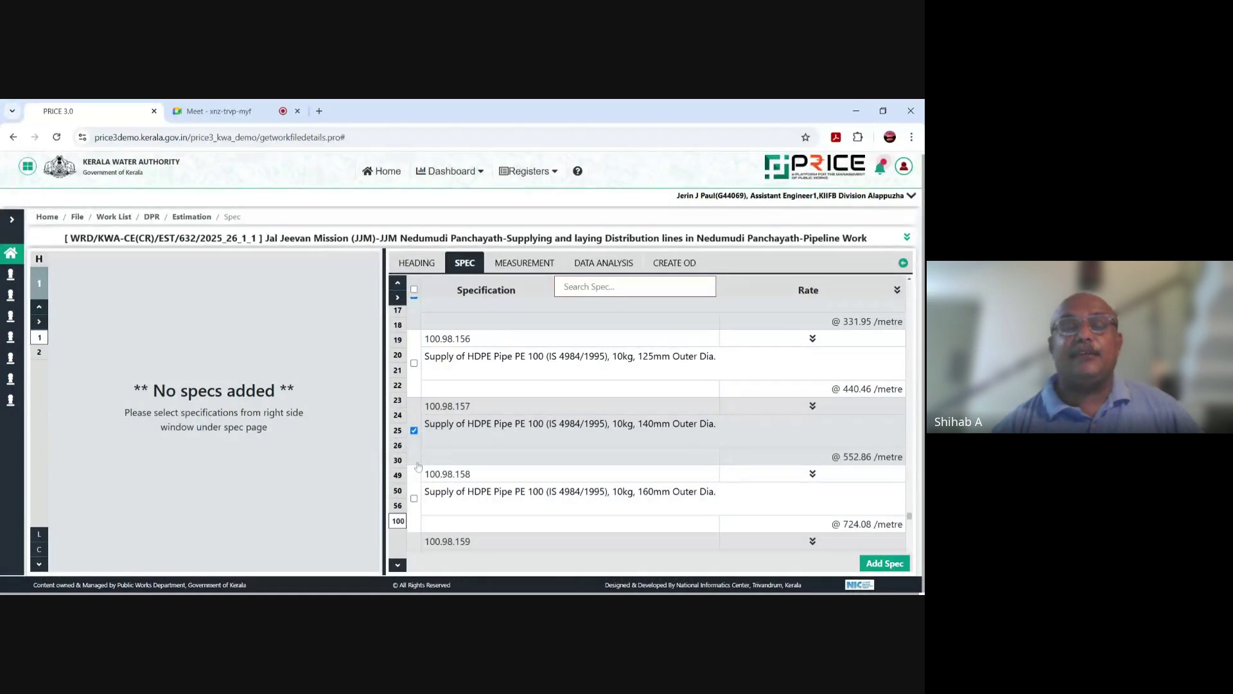
{"action": "left_click", "coordinate": [414, 498]}
{"action": "scroll", "coordinate": [613, 419], "scroll_direction": "down", "scroll_amount": 1}
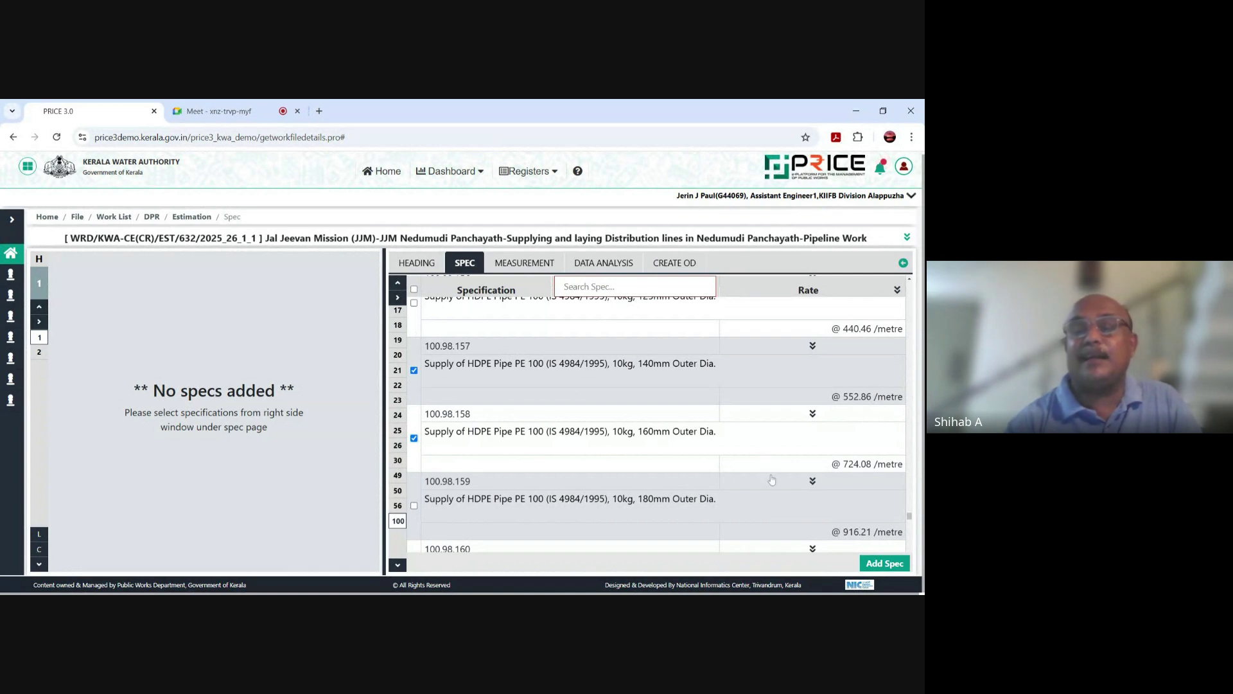
{"action": "left_click", "coordinate": [884, 564]}
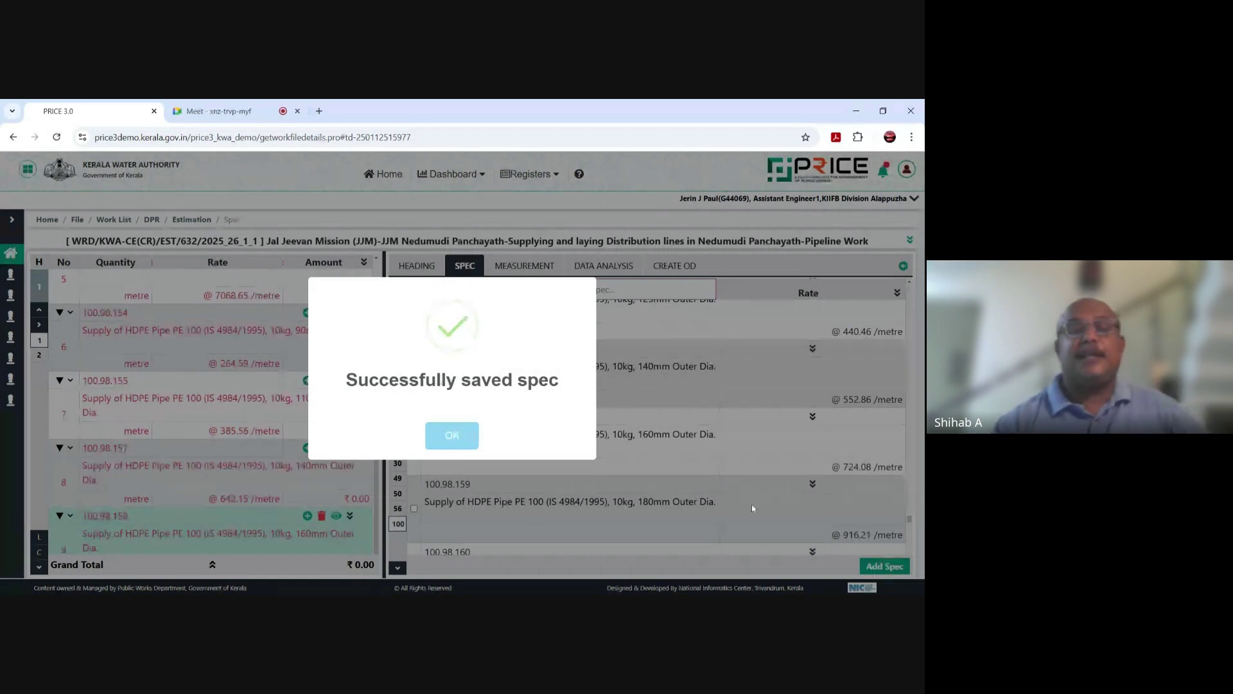
{"action": "left_click", "coordinate": [451, 435]}
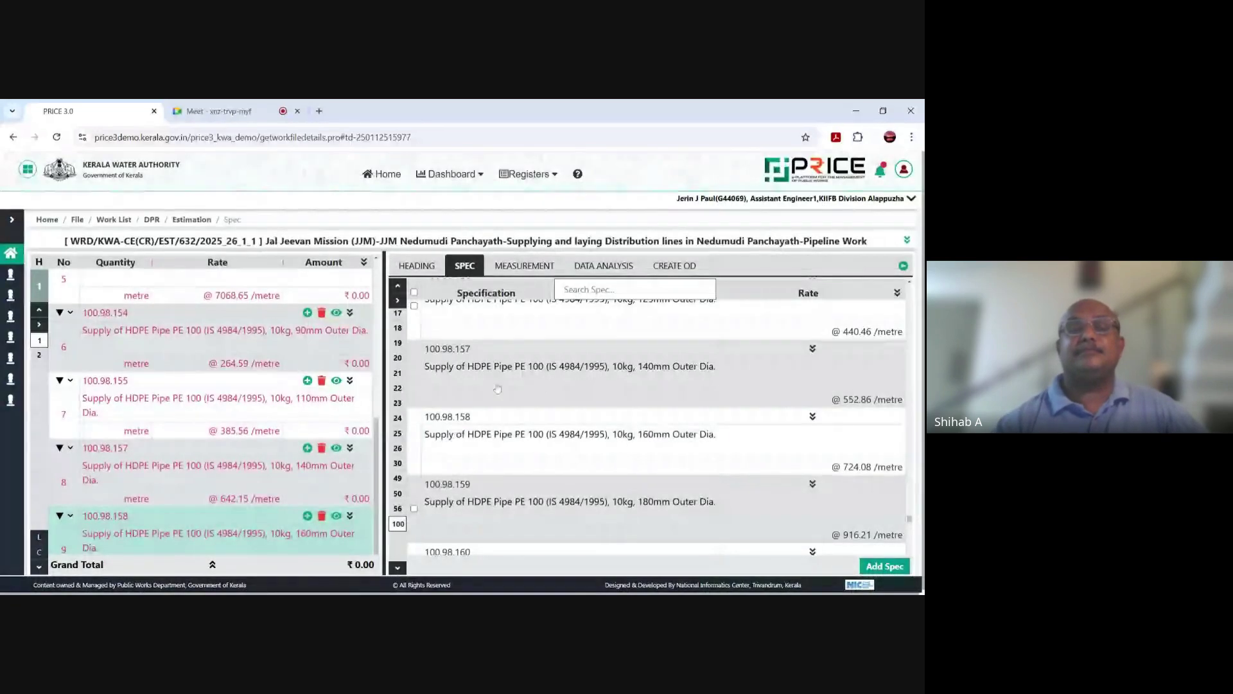
Step: Open the measurements of specification 100.98.117, the 200 mm DI K9 pipe, and enter the measurement heading "For Laying"
{"action": "scroll", "coordinate": [291, 412], "scroll_direction": "up", "scroll_amount": 5}
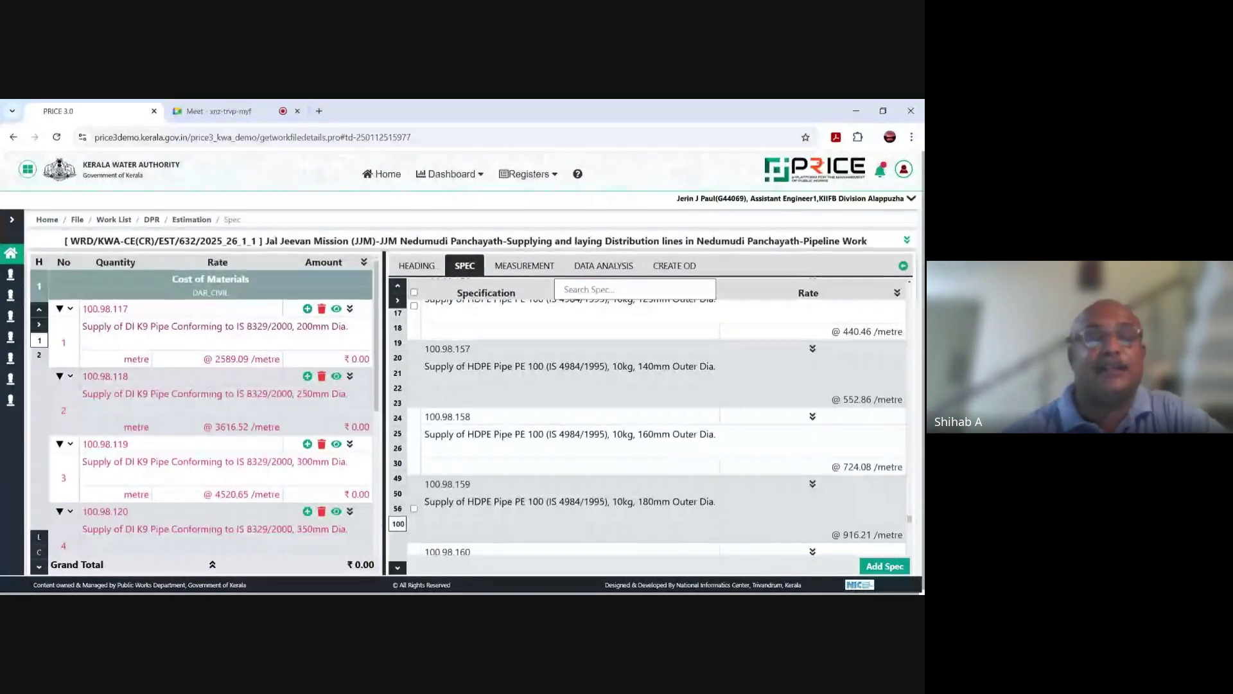
{"action": "left_click", "coordinate": [164, 328]}
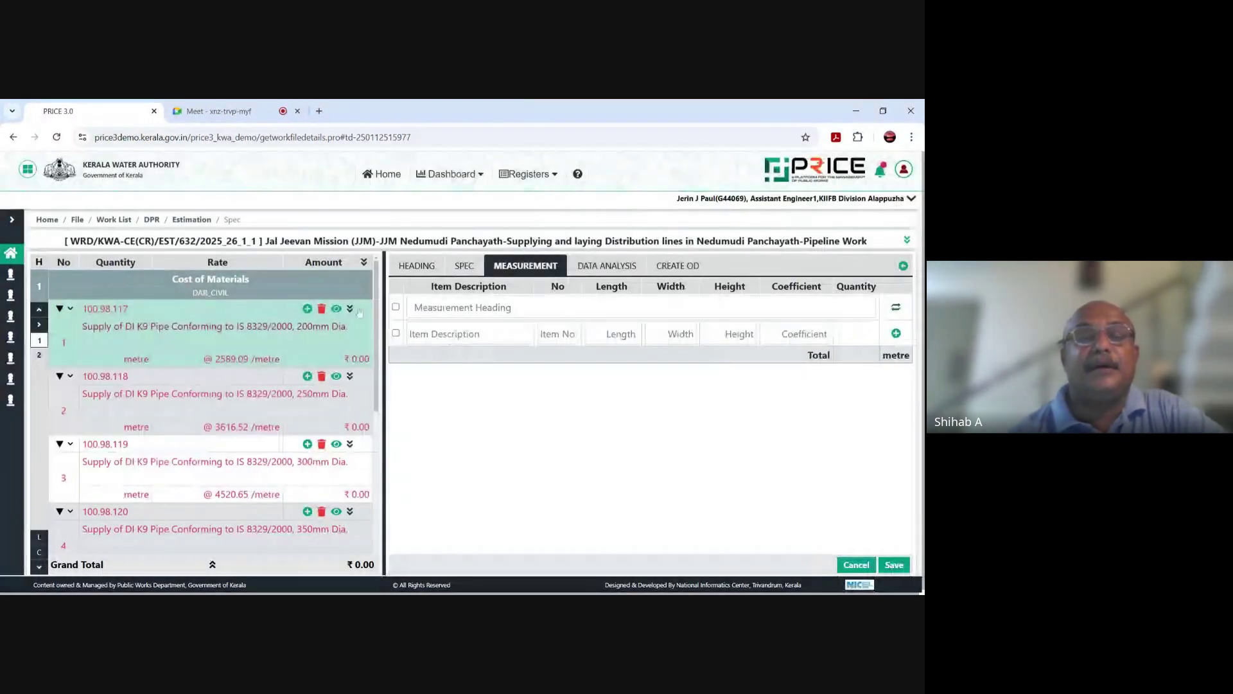
{"action": "left_click", "coordinate": [450, 307]}
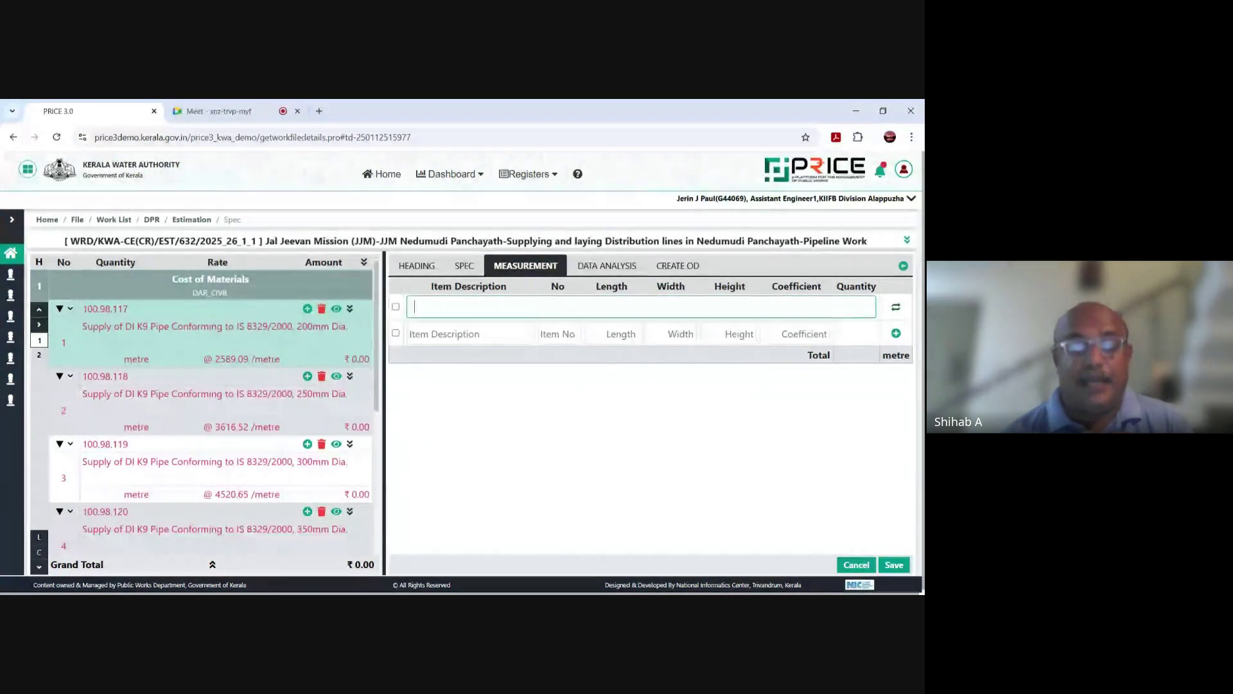
{"action": "type", "text": "For"}
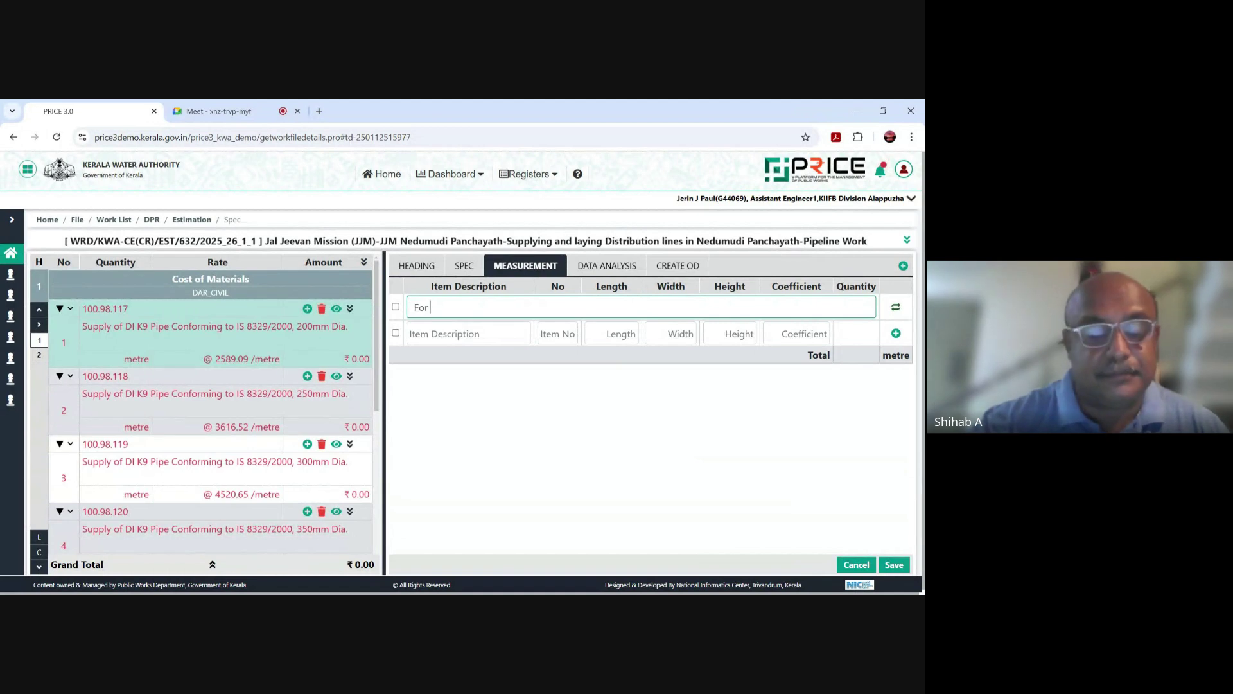
{"action": "type", "text": " Laying"}
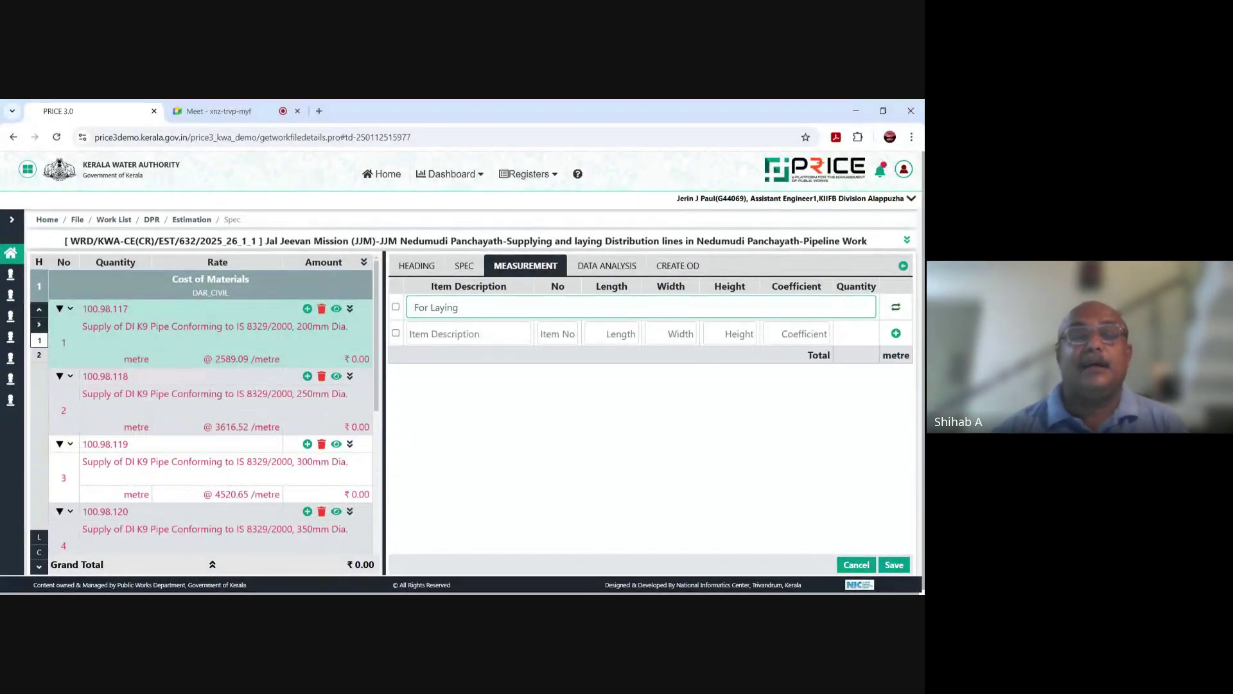
{"action": "key", "text": "Tab"}
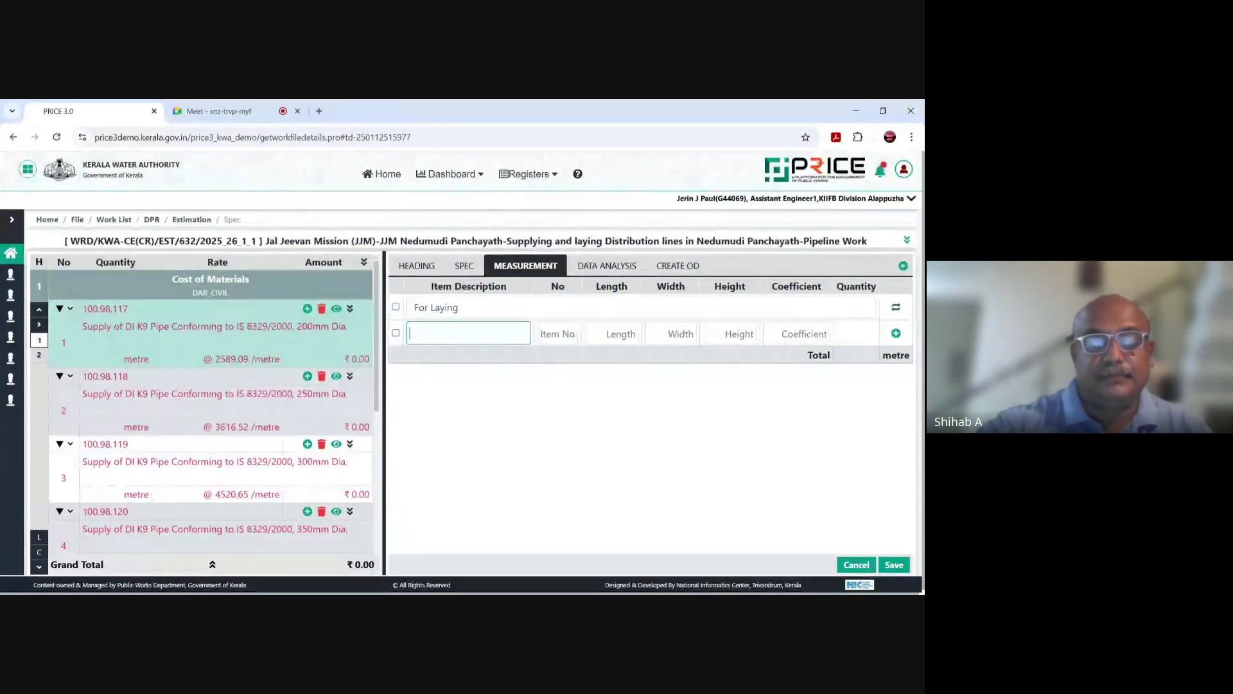
{"action": "type", "text": "Along"}
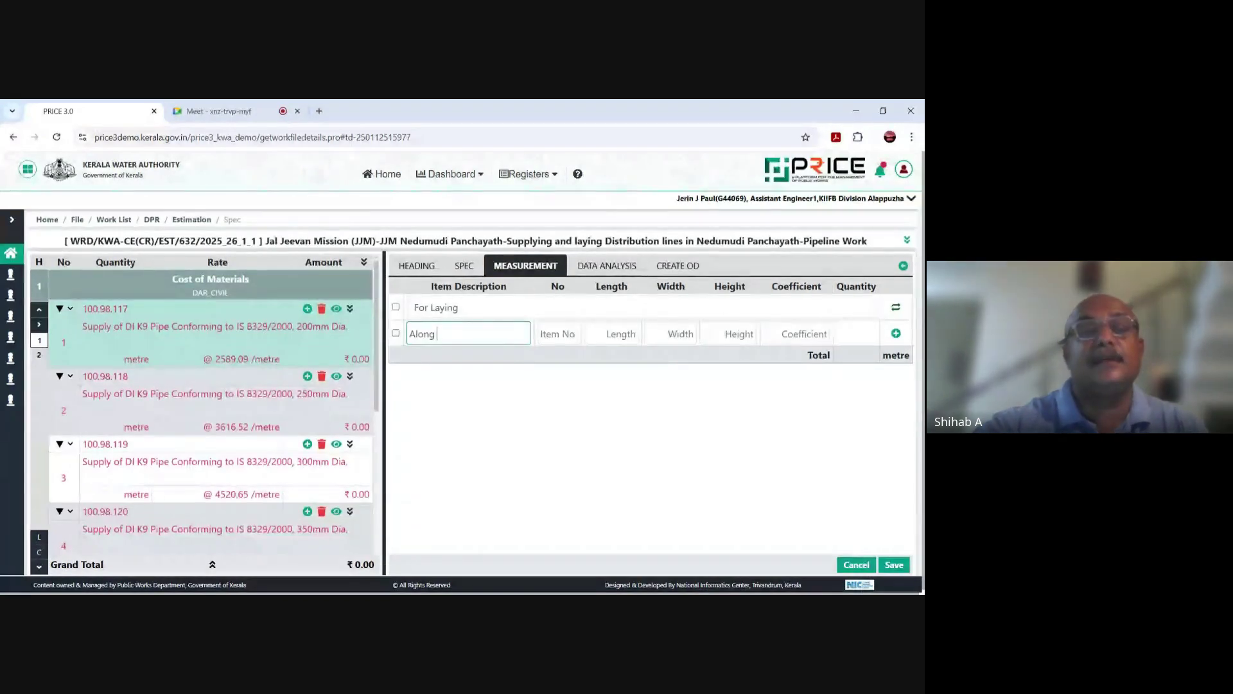
{"action": "key", "text": "BackSpace"}
{"action": "key", "text": "BackSpace"}
{"action": "key", "text": "BackSpace"}
{"action": "key", "text": "BackSpace"}
{"action": "key", "text": "BackSpace"}
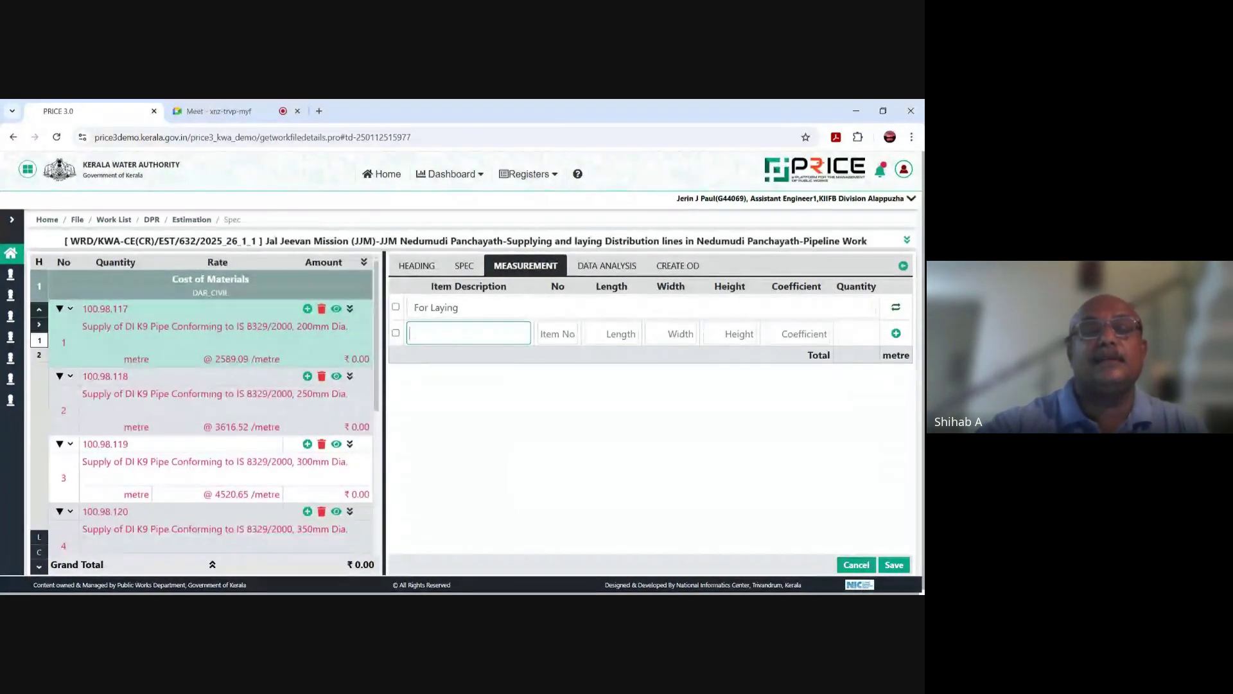
Step: Add a "Distribution Line" measurement with number 1 and length 1240 to the 200 mm DI K9 pipe and save it
{"action": "type", "text": "Distri"}
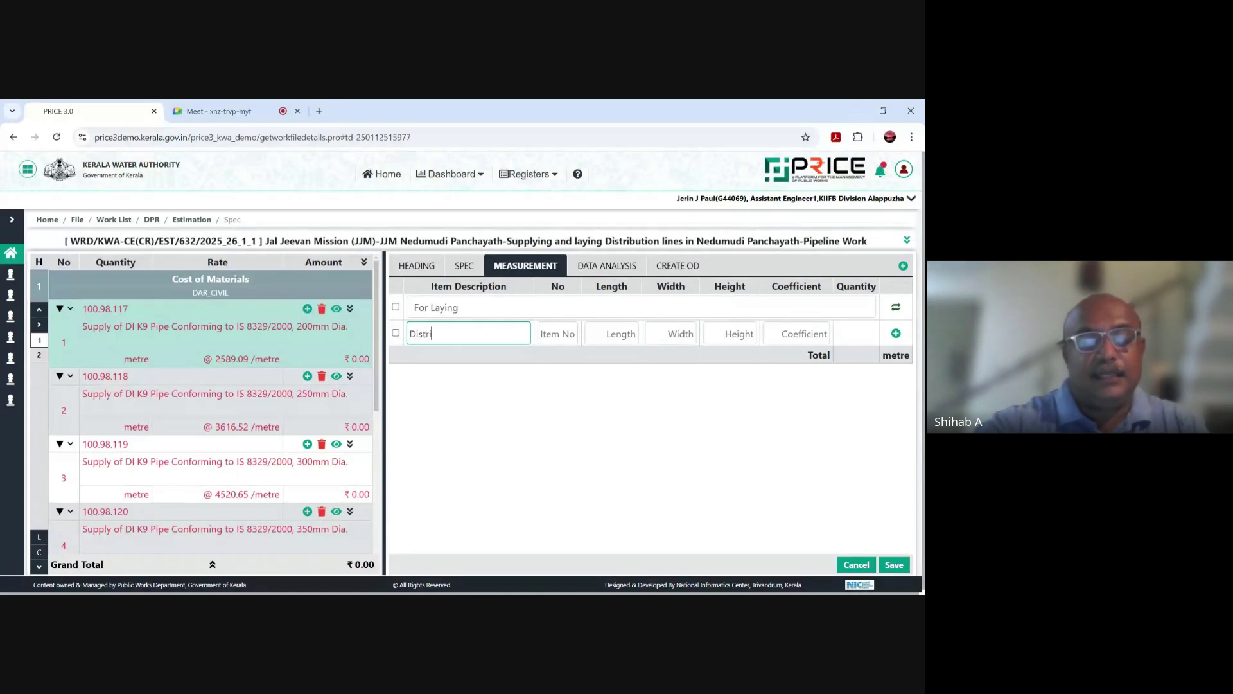
{"action": "type", "text": "bution L"}
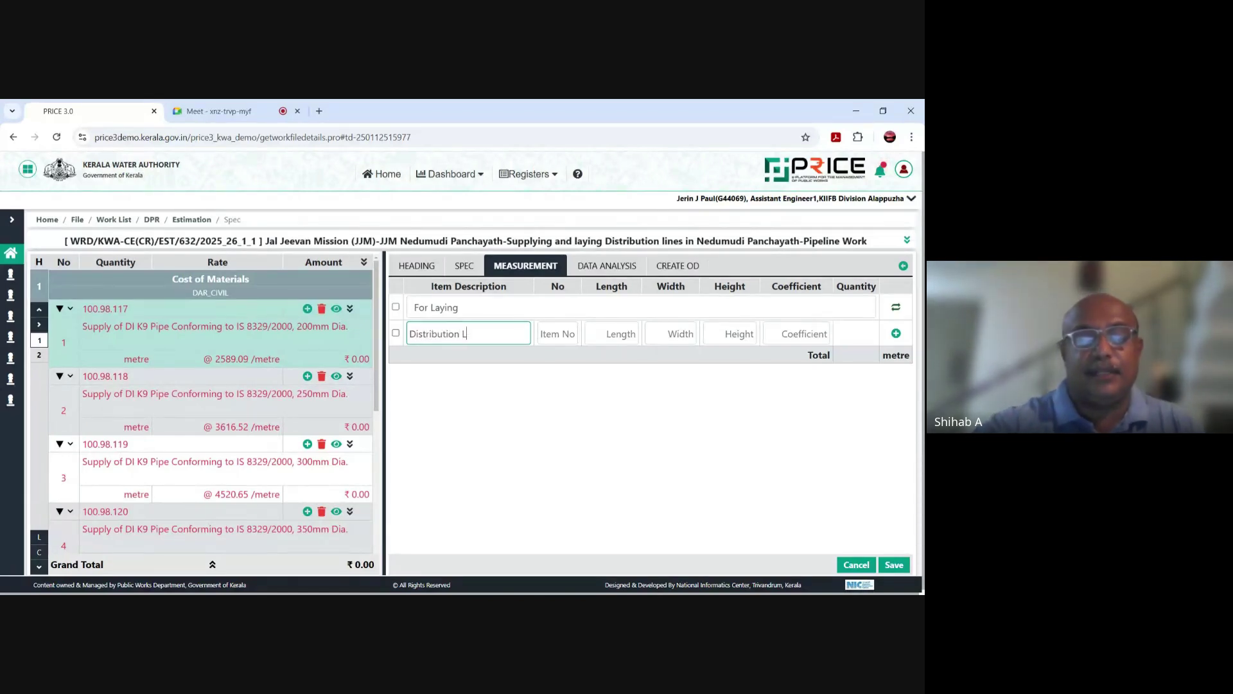
{"action": "type", "text": "ine"}
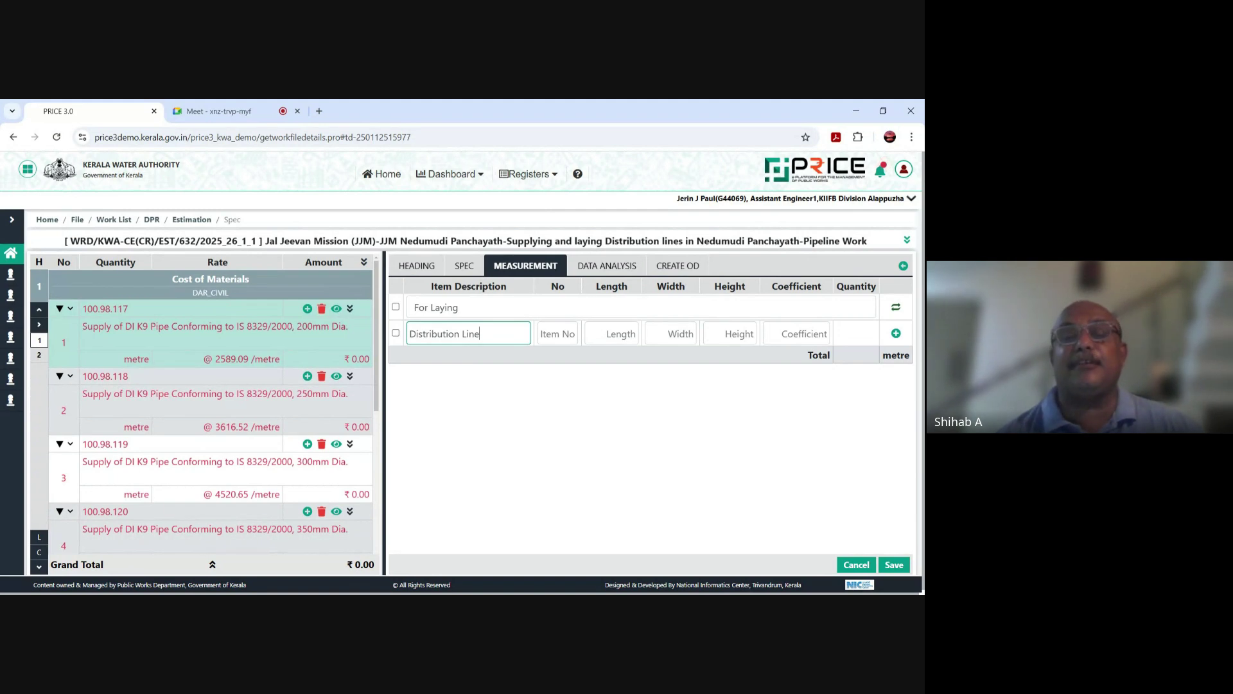
{"action": "left_click", "coordinate": [558, 334]}
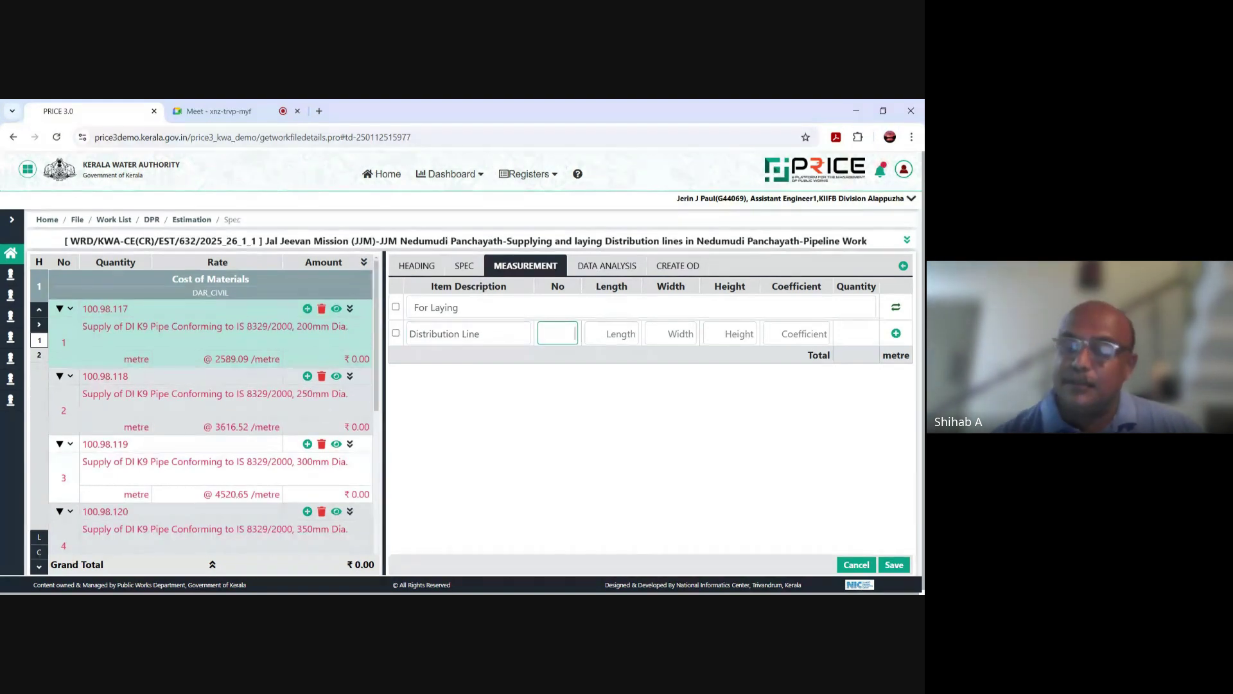
{"action": "type", "text": "1"}
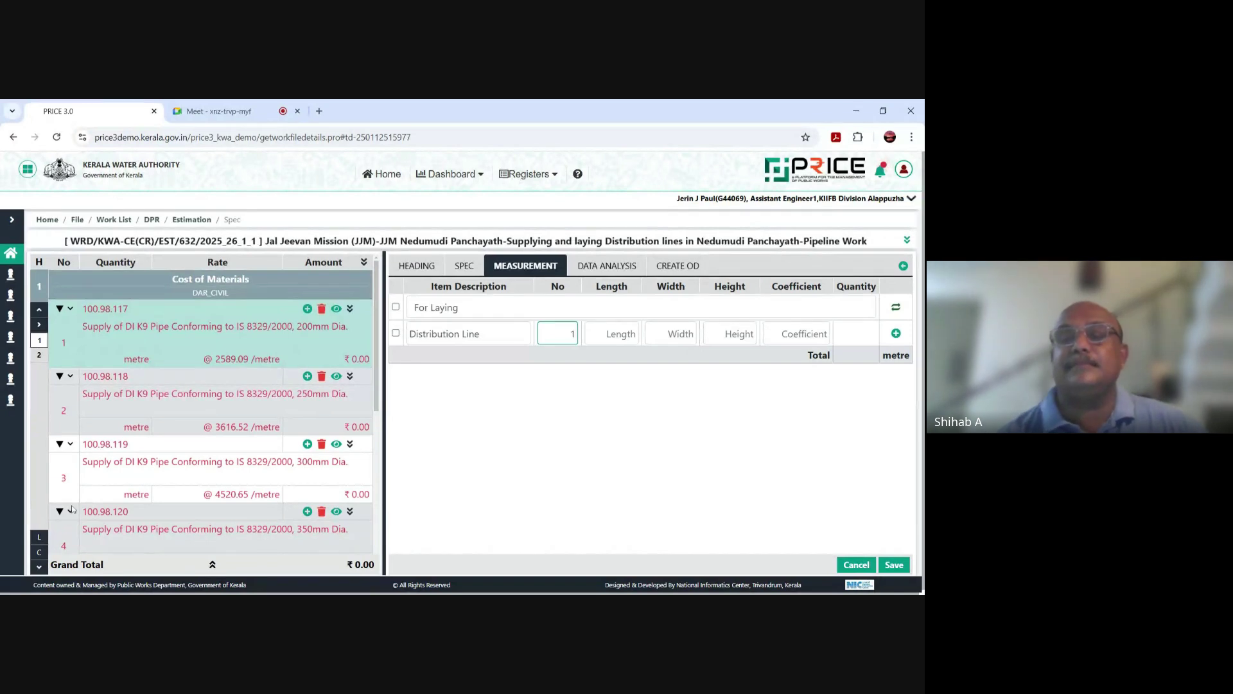
{"action": "key", "text": "Tab"}
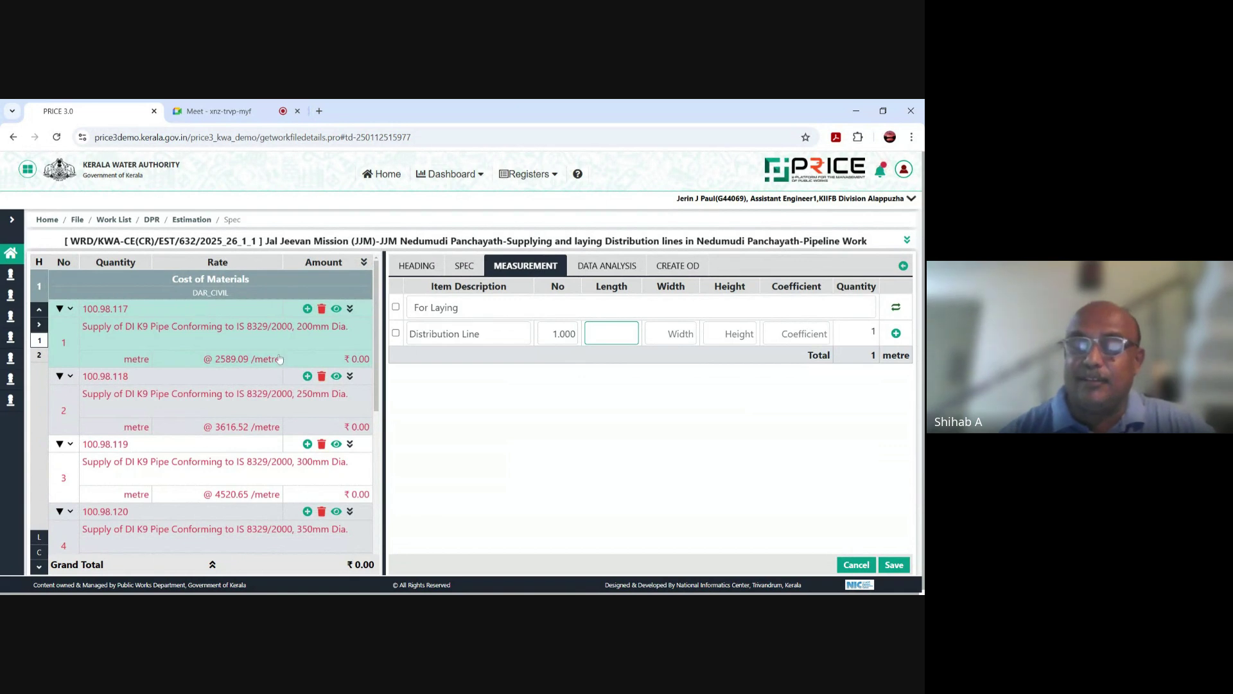
{"action": "type", "text": "1240"}
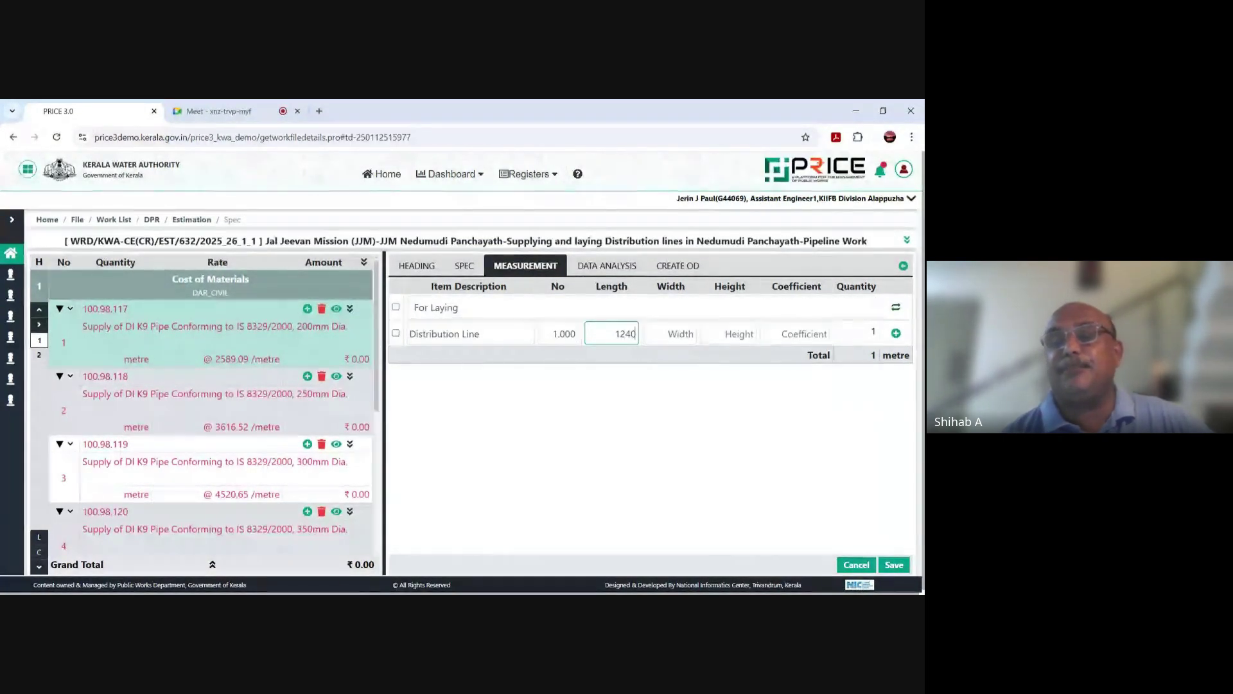
{"action": "left_click", "coordinate": [786, 481]}
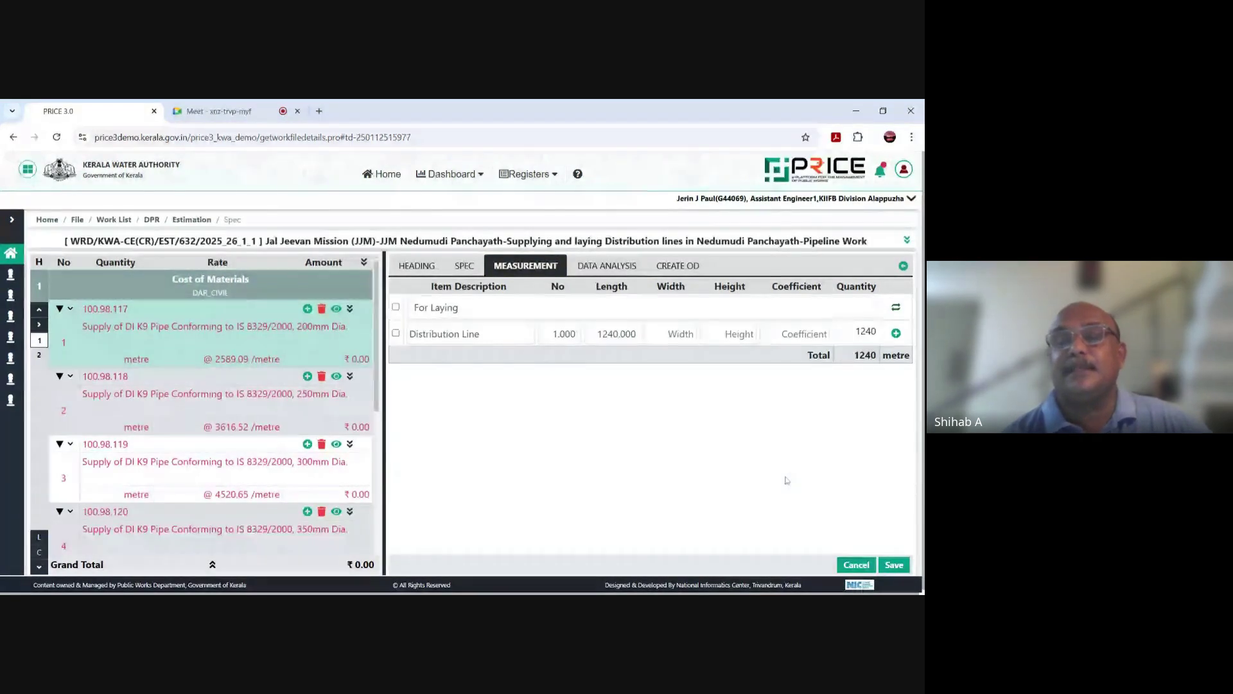
{"action": "left_click", "coordinate": [895, 565]}
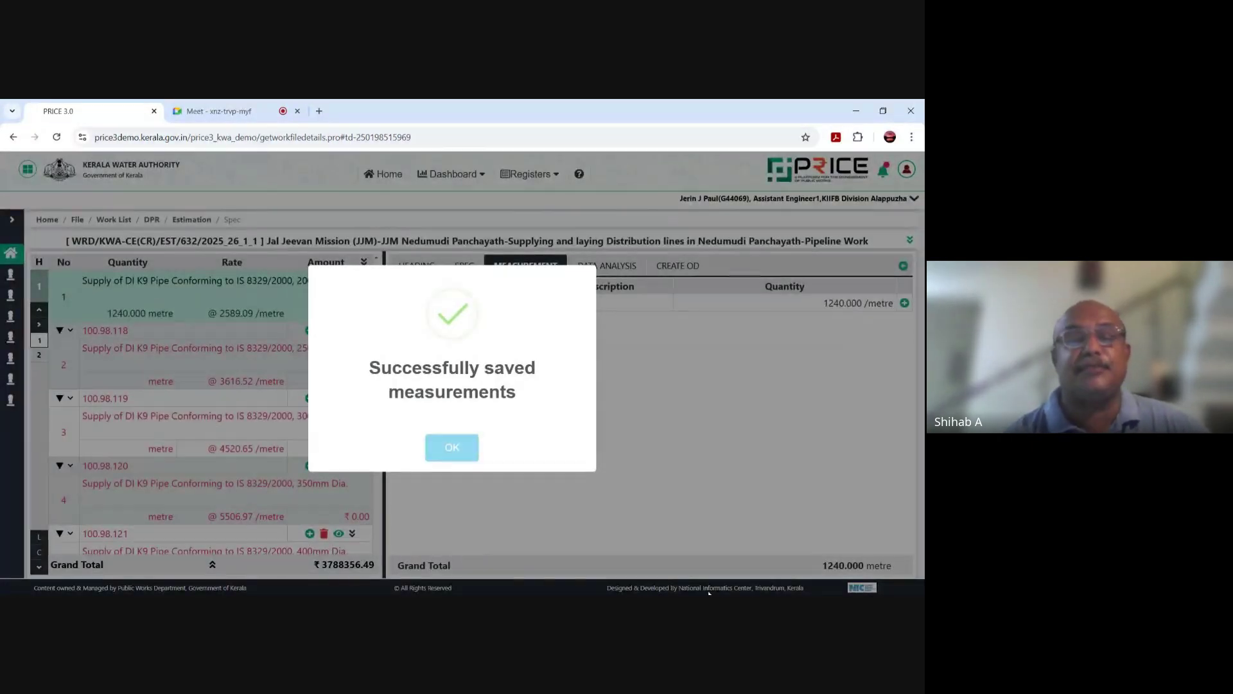
{"action": "left_click", "coordinate": [452, 447]}
Step: Open the measurements of specification 100.98.118, the 250 mm DI K9 pipe, and enter the heading "For Laying" and item description "Distribution Main"
{"action": "left_click", "coordinate": [183, 347]}
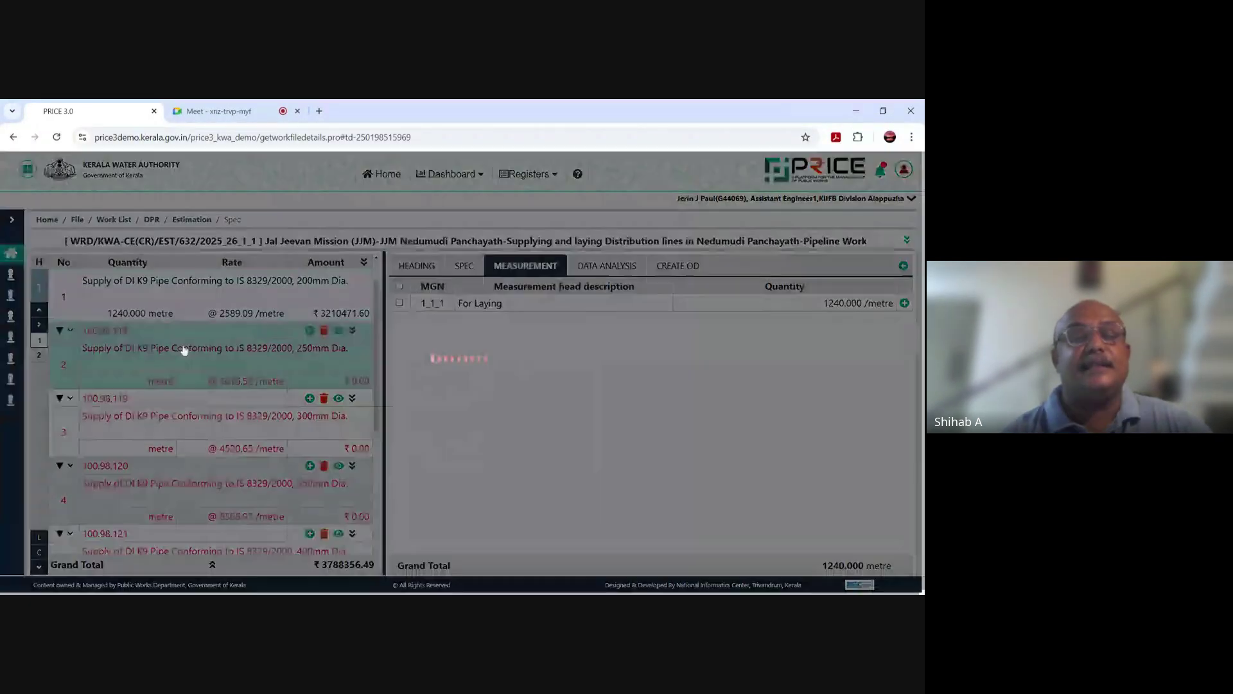
{"action": "left_click", "coordinate": [443, 307]}
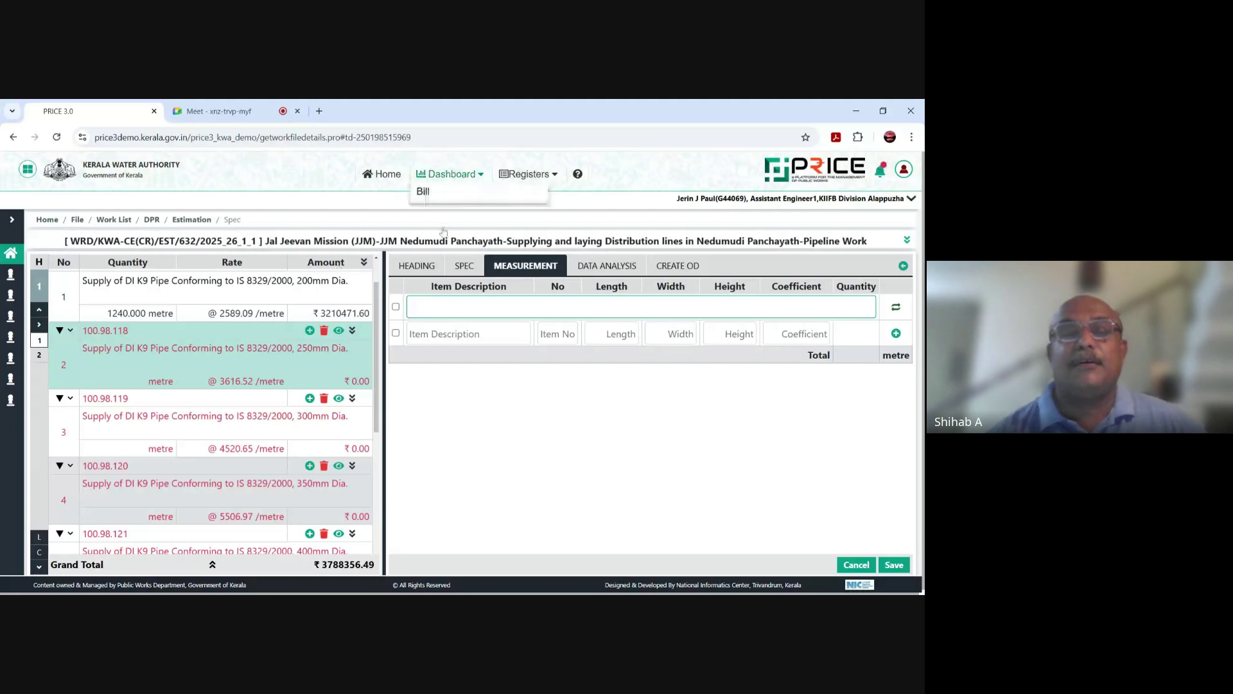
{"action": "type", "text": "For Laying"}
{"action": "left_click", "coordinate": [474, 334]}
{"action": "left_click", "coordinate": [476, 350]}
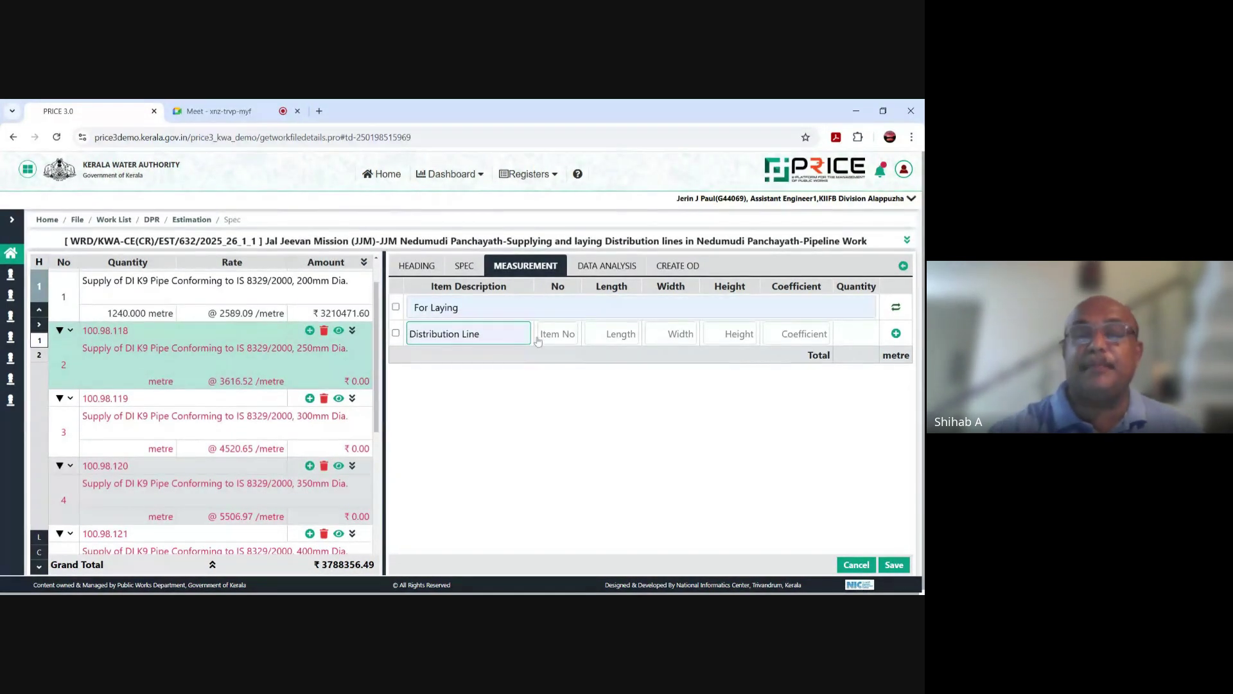
{"action": "key", "text": "BackSpace"}
{"action": "key", "text": "BackSpace"}
{"action": "key", "text": "BackSpace"}
{"action": "key", "text": "BackSpace"}
{"action": "key", "text": "BackSpace"}
{"action": "type", "text": "Main"}
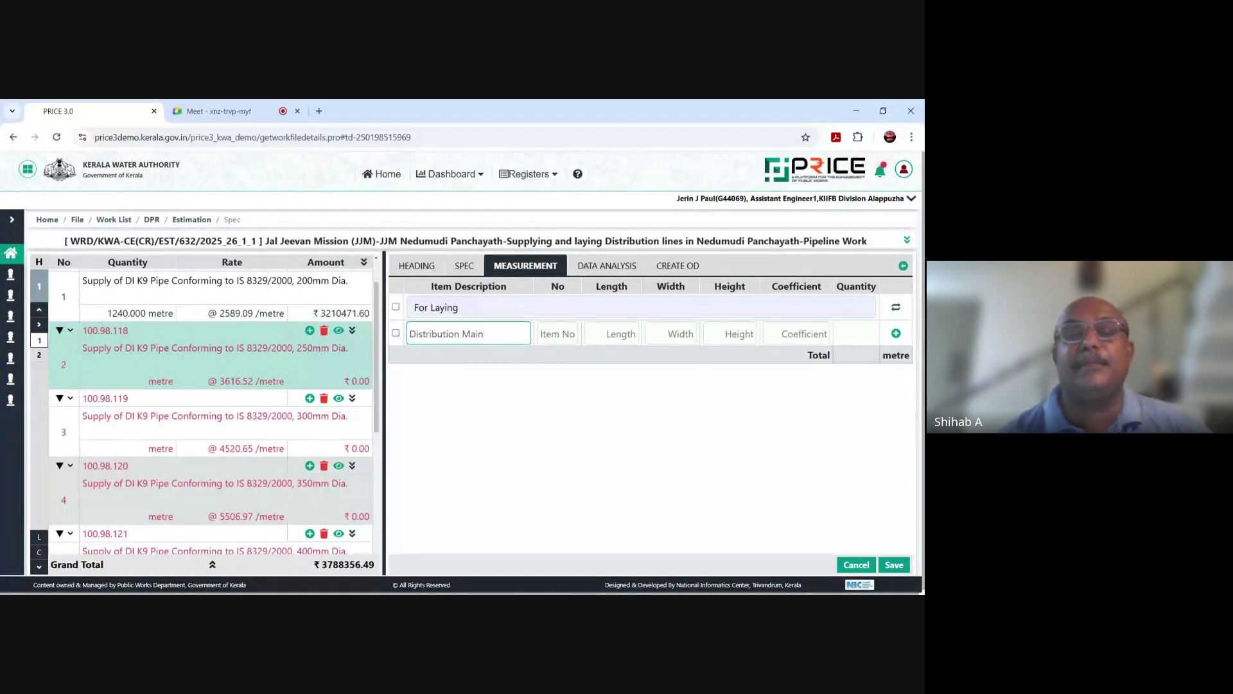
Step: Set the 250 mm pipe's Distribution Main measurement to number 1 and length 940, and save it
{"action": "left_click", "coordinate": [558, 333]}
{"action": "type", "text": "1"}
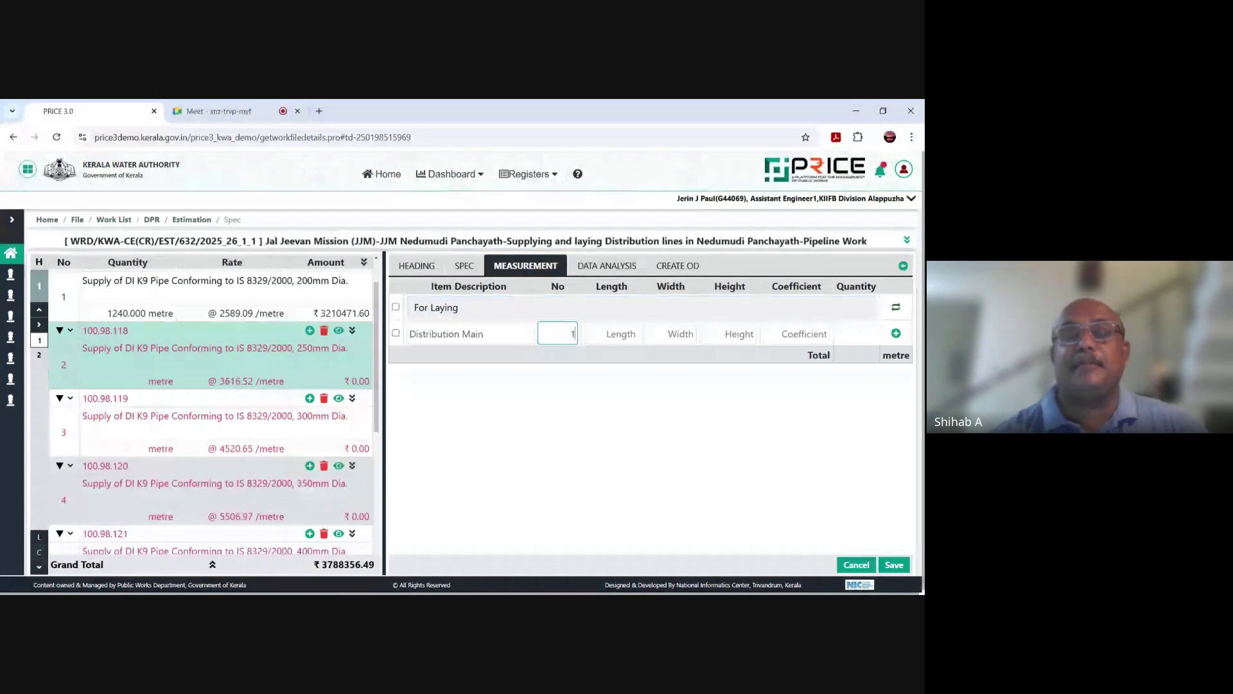
{"action": "left_click", "coordinate": [612, 333]}
{"action": "type", "text": "940"}
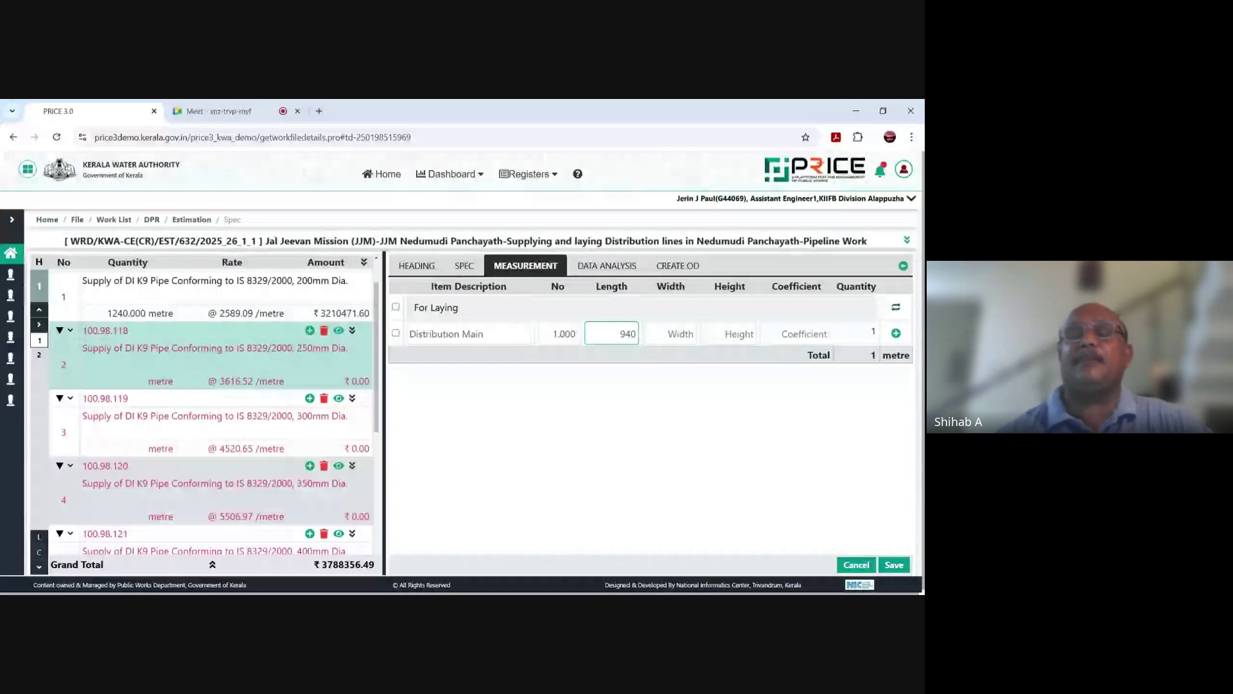
{"action": "left_click", "coordinate": [681, 434]}
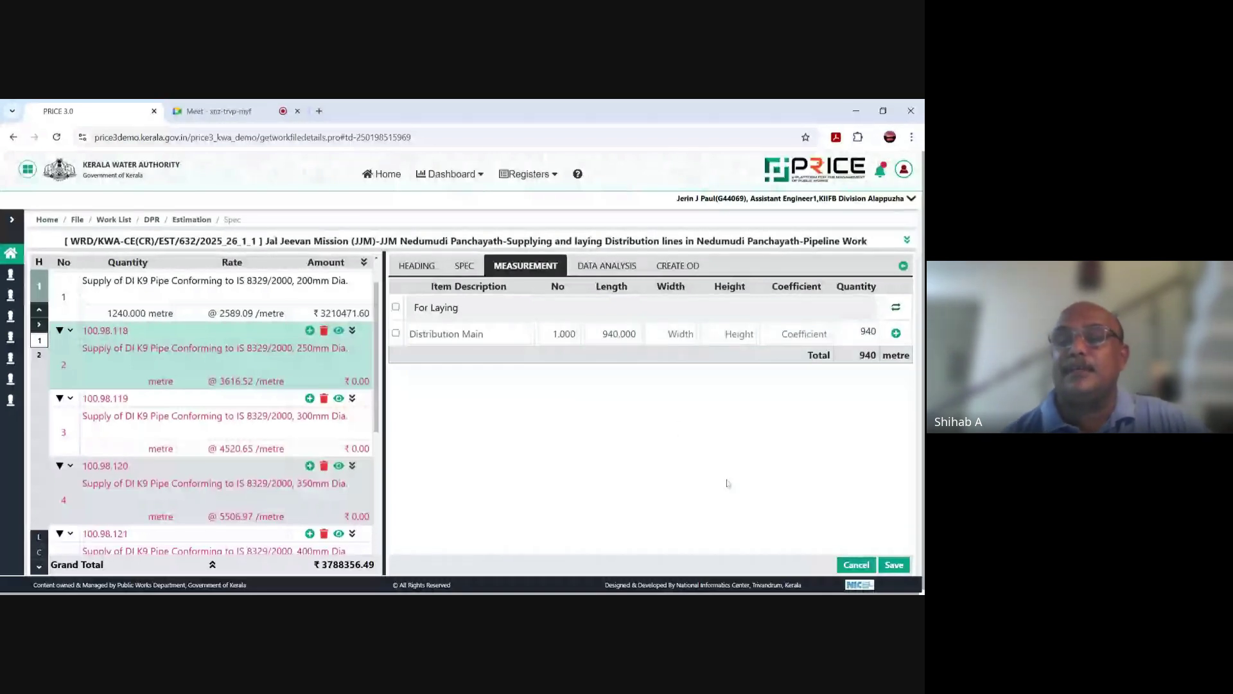
{"action": "left_click", "coordinate": [894, 565]}
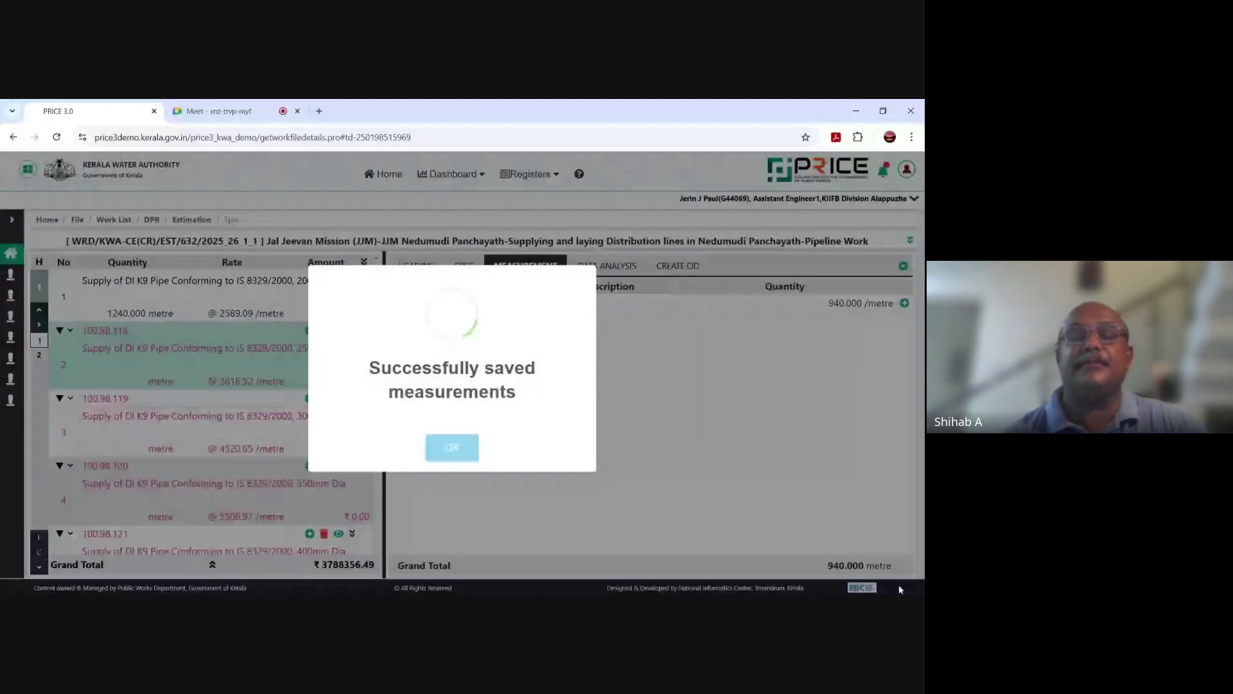
{"action": "left_click", "coordinate": [445, 448]}
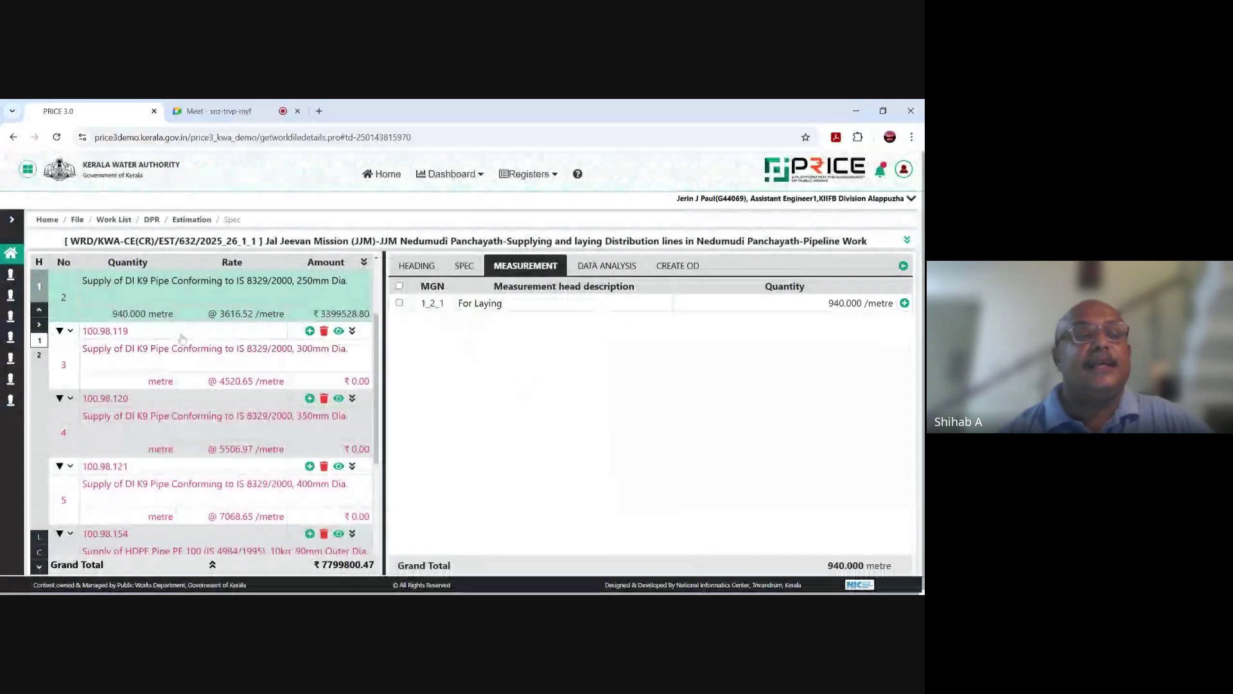
Step: Open the measurements of specification 100.98.119, the 300 mm DI K9 pipe, and enter heading "For Laying" and item "Distribution Main"
{"action": "left_click", "coordinate": [201, 358]}
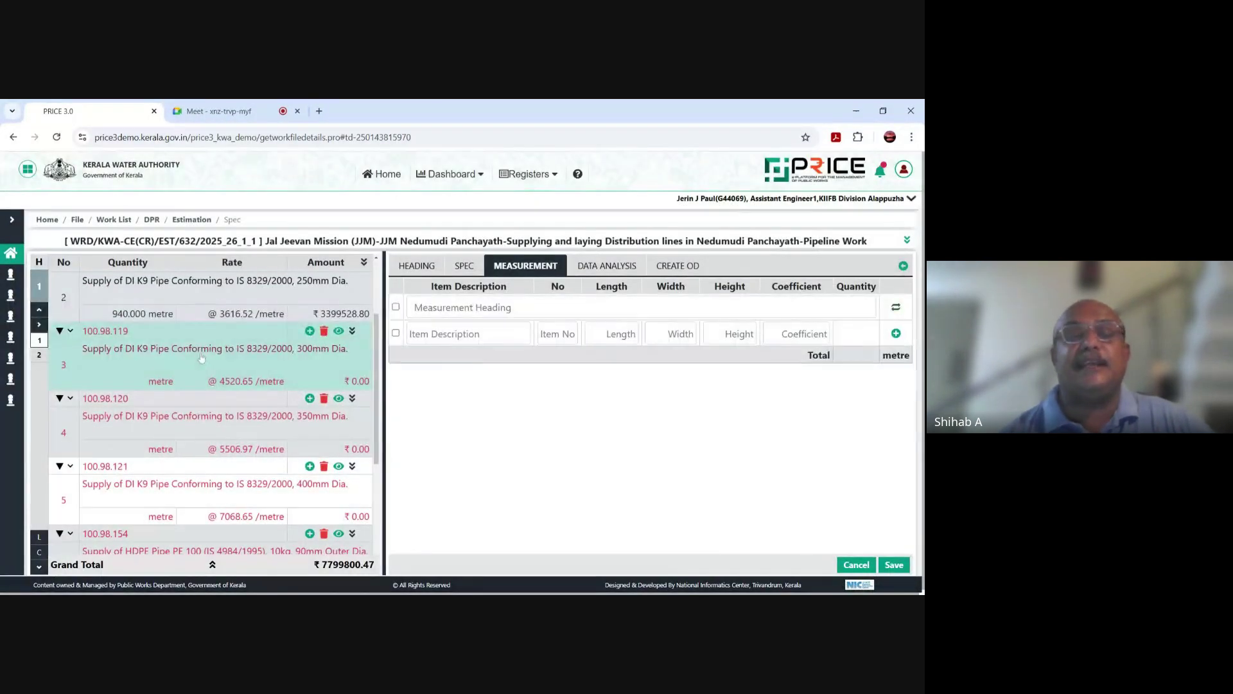
{"action": "left_click", "coordinate": [463, 307]}
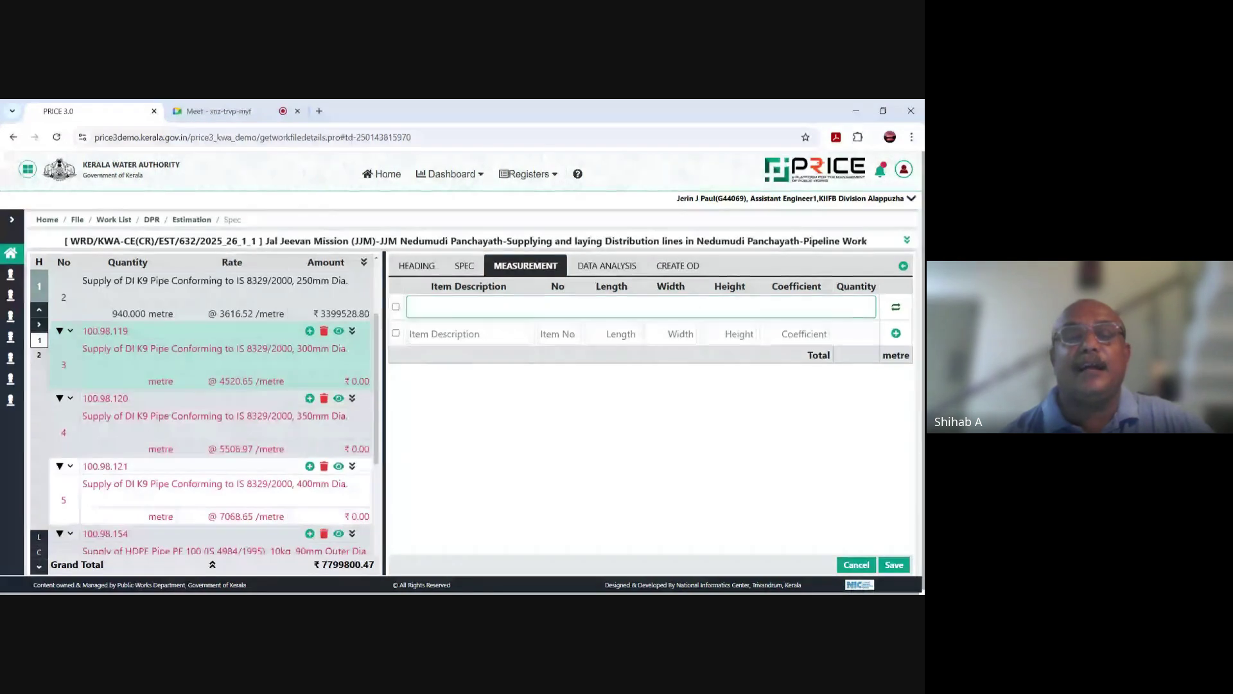
{"action": "type", "text": "For Laying"}
{"action": "left_click", "coordinate": [469, 333]}
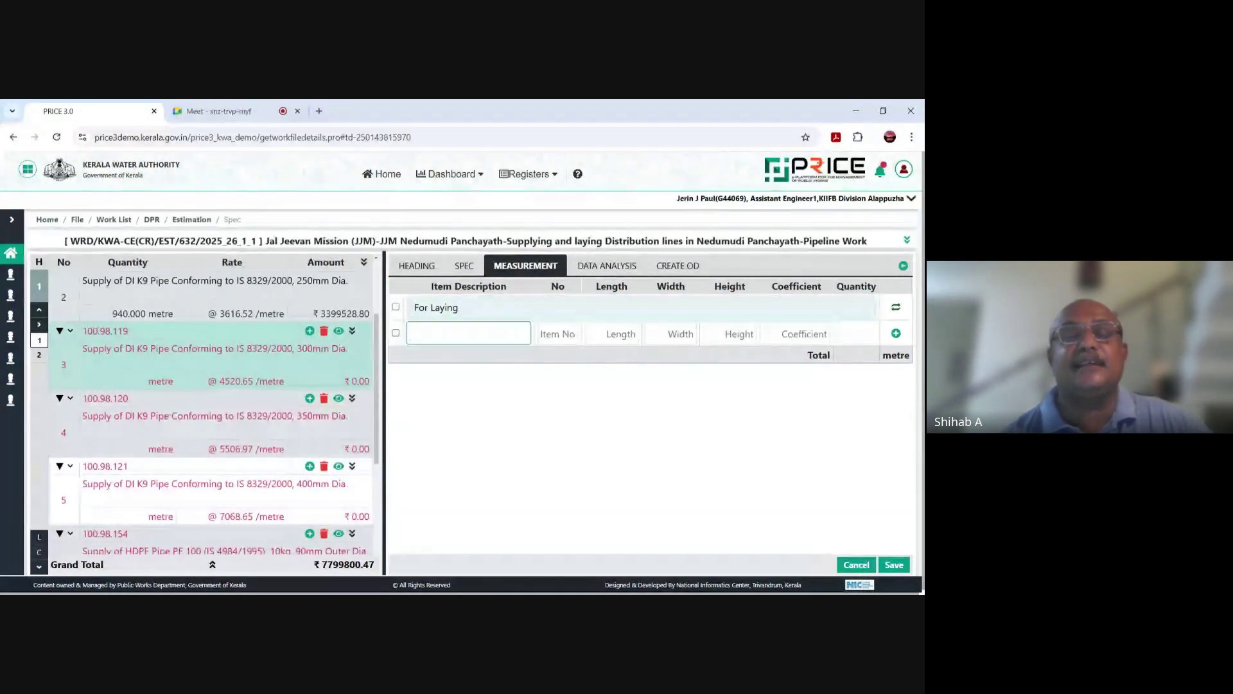
{"action": "type", "text": "Distribution Main"}
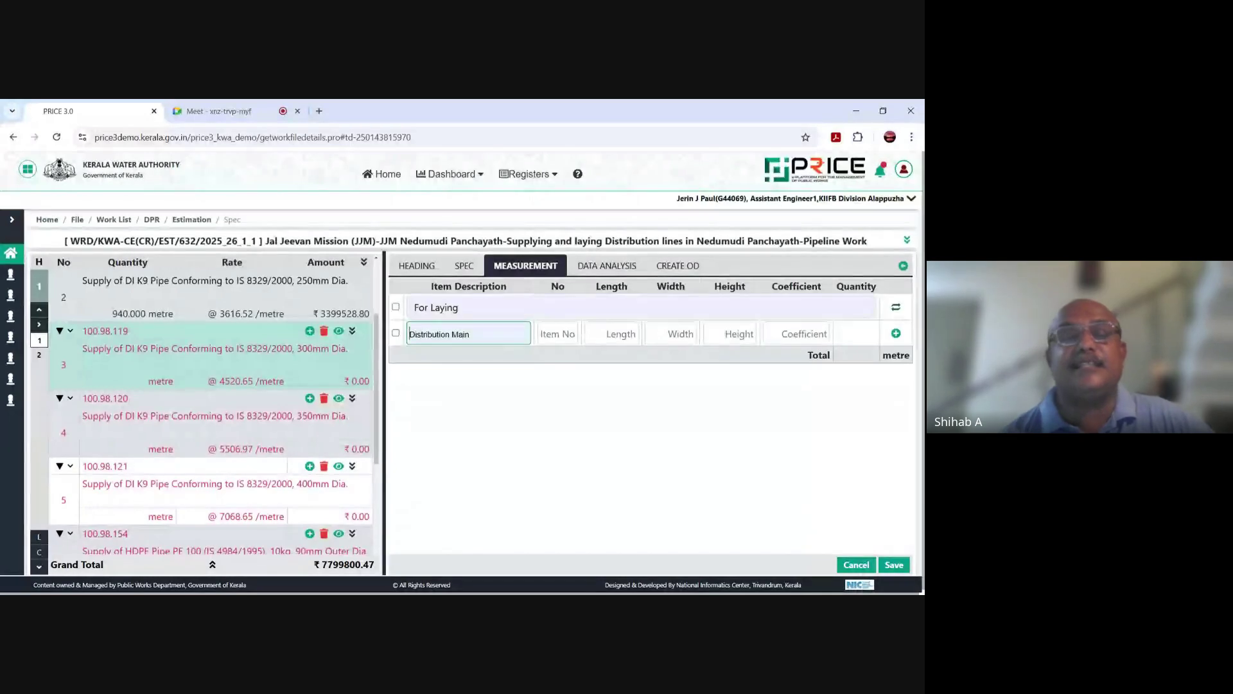
Step: Set the 300 mm pipe's Distribution Main measurement to number 1 and length 865, and save it
{"action": "left_click", "coordinate": [557, 333]}
{"action": "type", "text": "1"}
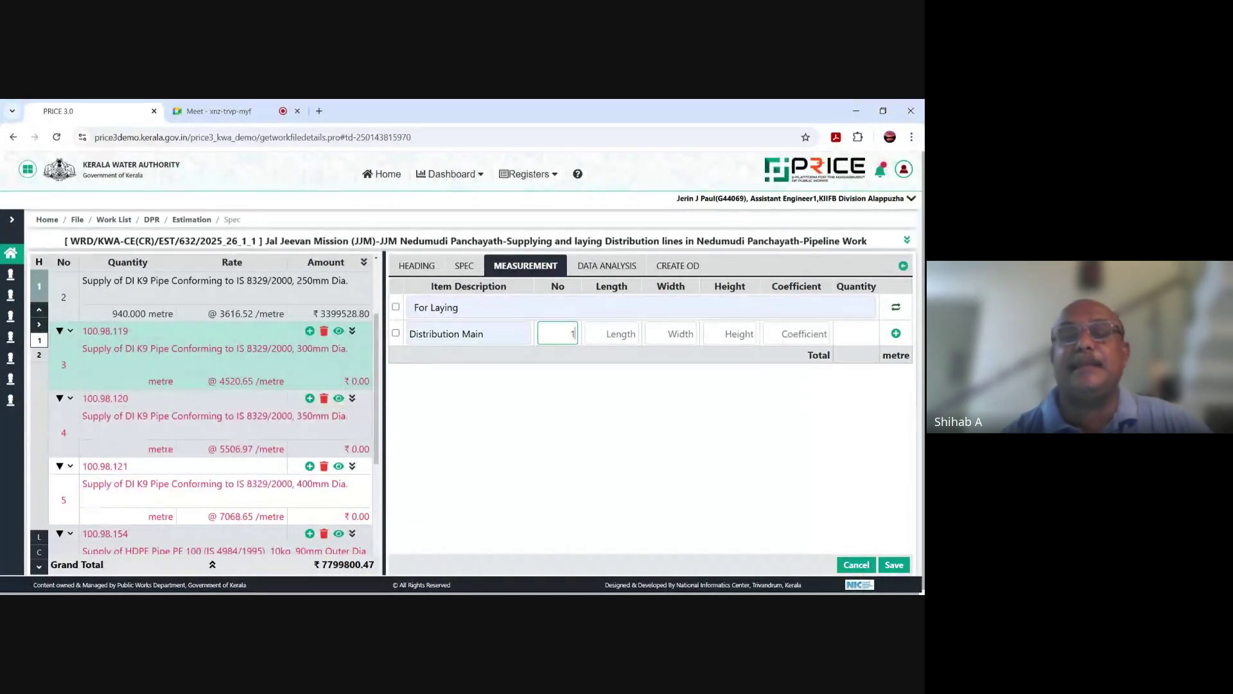
{"action": "left_click", "coordinate": [612, 334]}
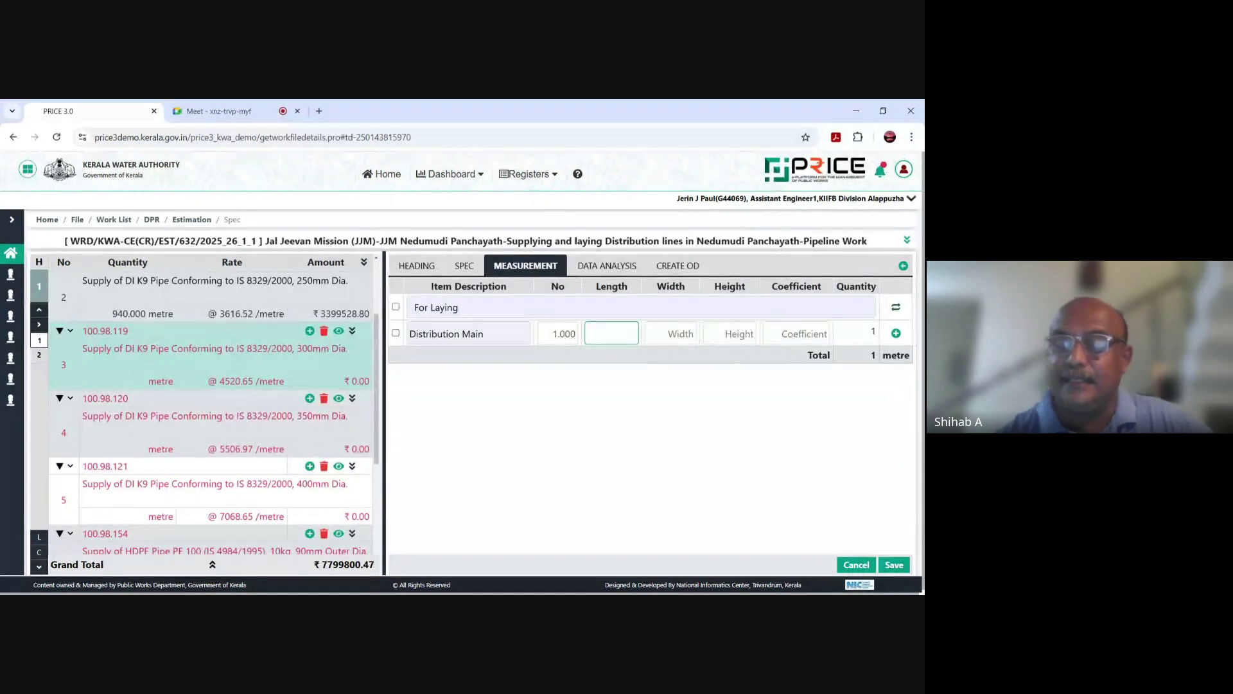
{"action": "type", "text": "865"}
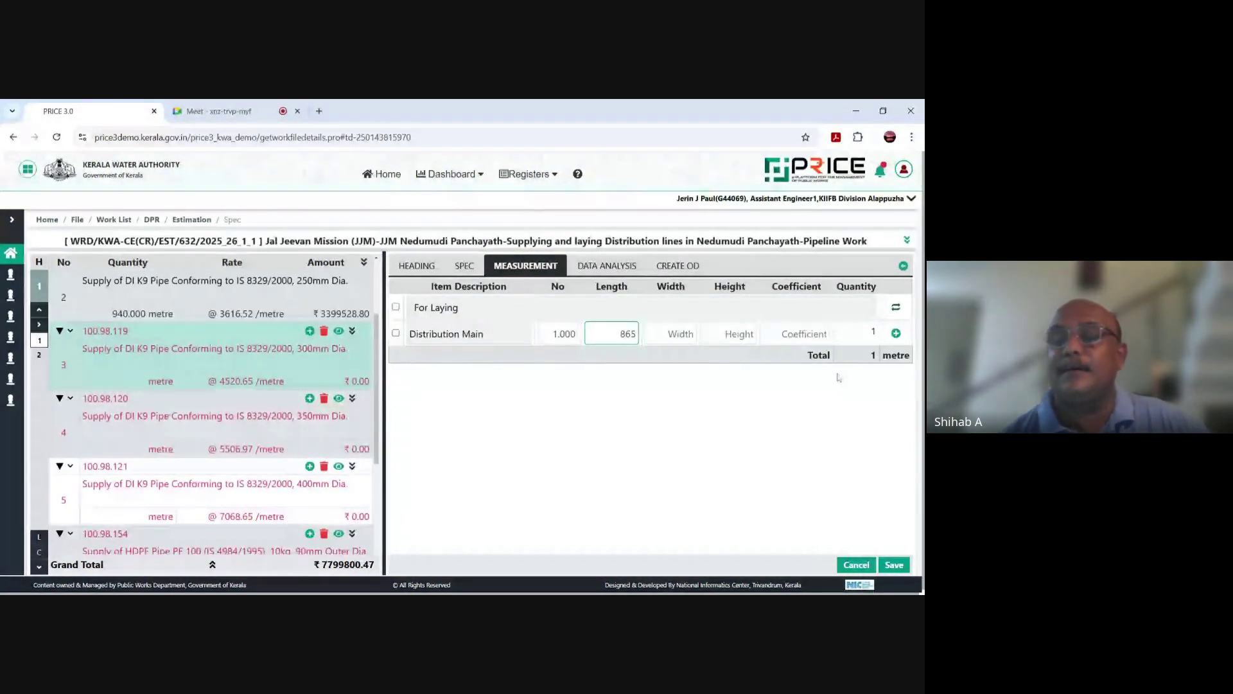
{"action": "left_click", "coordinate": [893, 565]}
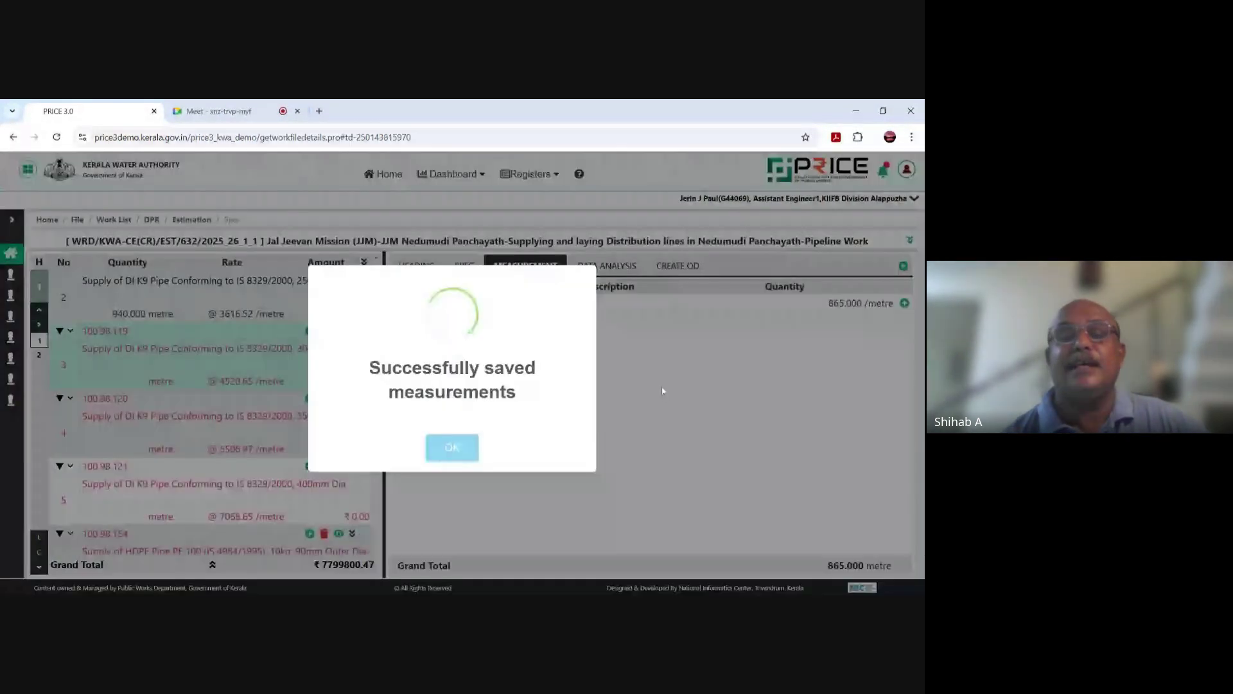
{"action": "left_click", "coordinate": [452, 446]}
Step: Open the measurements of specification 100.98.120, the 350 mm DI K9 pipe, and enter heading "For Laying" and item "Distribution Main"
{"action": "scroll", "coordinate": [256, 337], "scroll_direction": "up", "scroll_amount": 3}
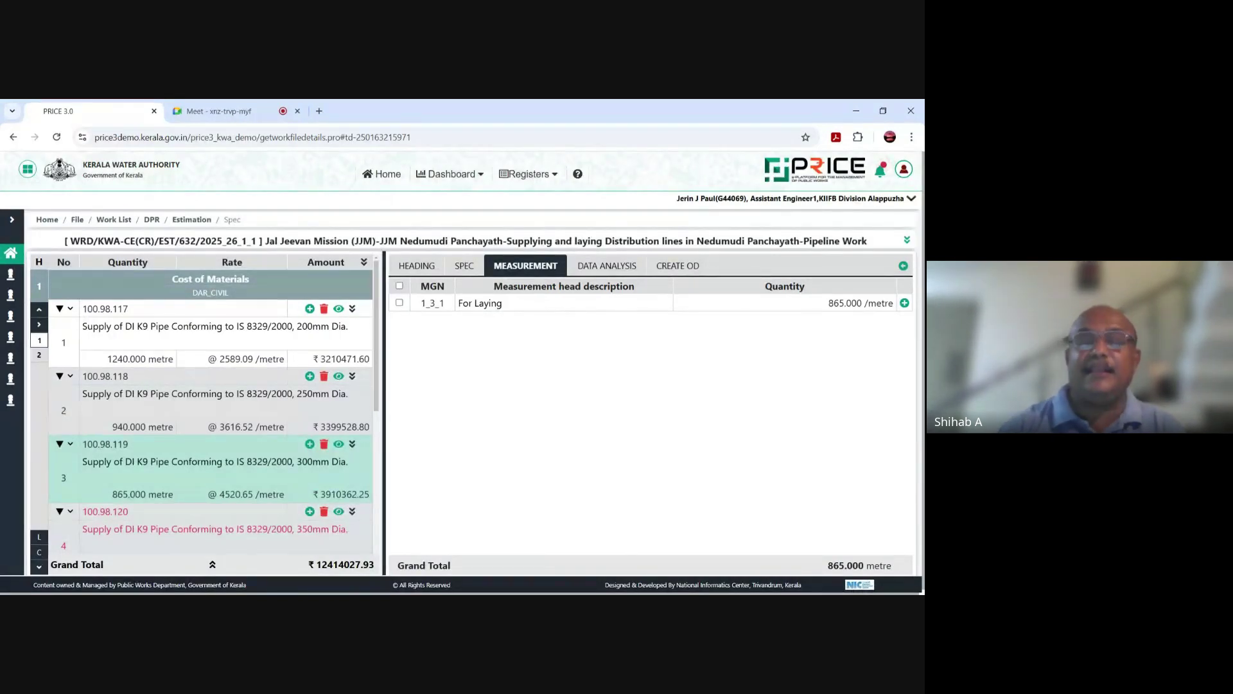
{"action": "scroll", "coordinate": [248, 411], "scroll_direction": "down", "scroll_amount": 1}
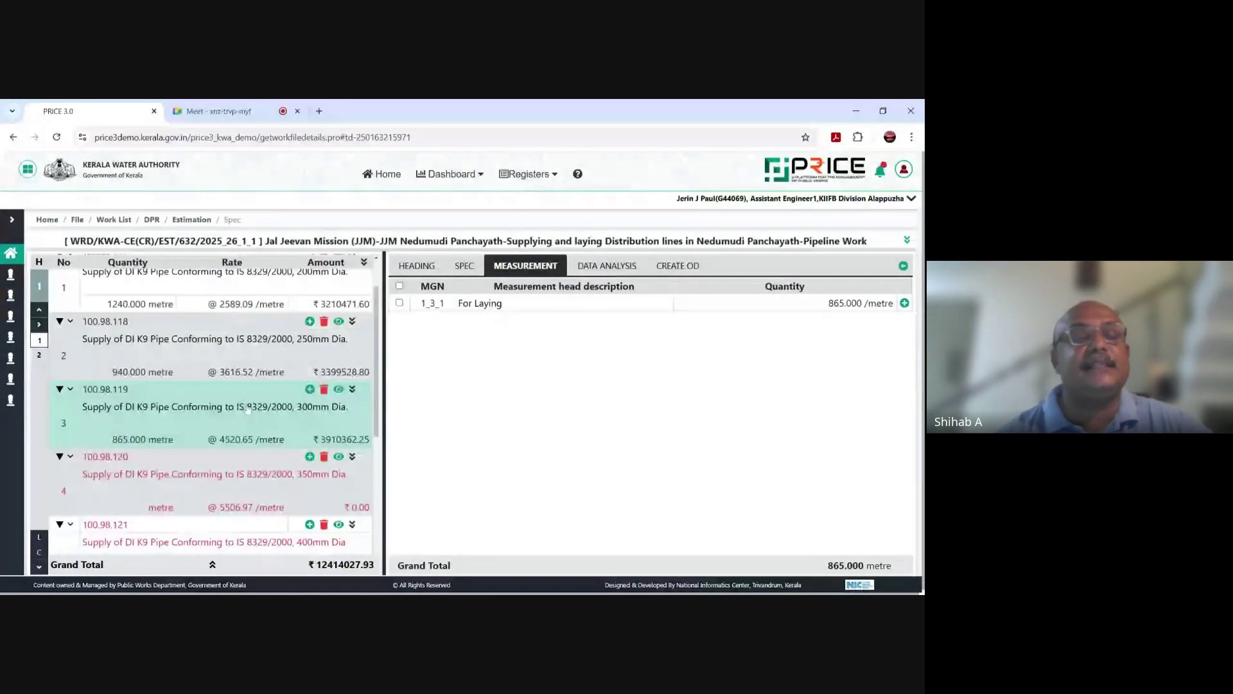
{"action": "scroll", "coordinate": [248, 411], "scroll_direction": "down", "scroll_amount": 1}
{"action": "scroll", "coordinate": [248, 412], "scroll_direction": "down", "scroll_amount": 1}
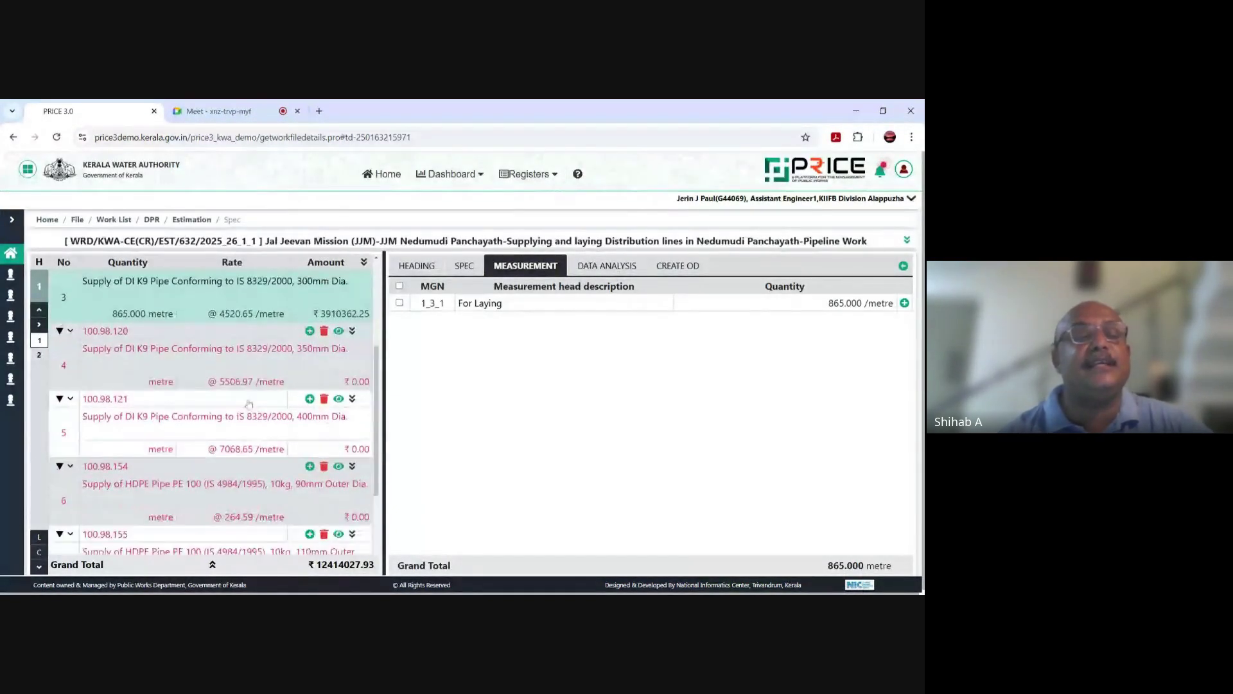
{"action": "left_click", "coordinate": [242, 354]}
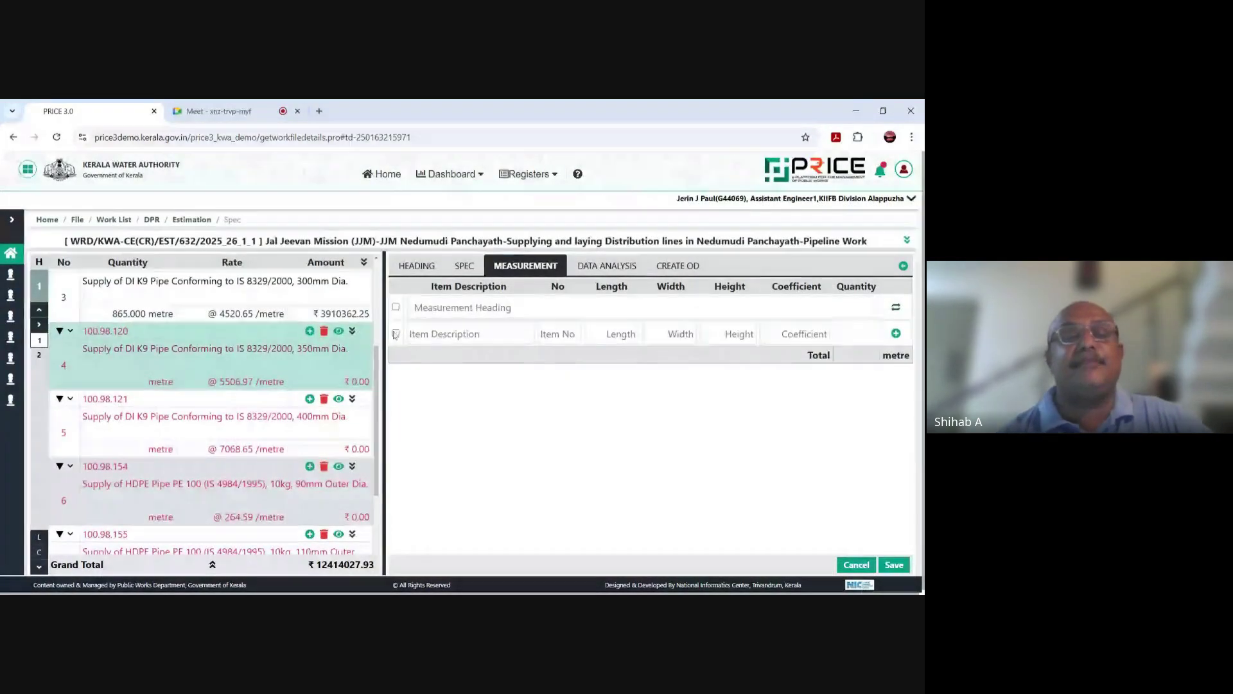
{"action": "left_click", "coordinate": [449, 308]}
{"action": "left_click", "coordinate": [466, 356]}
{"action": "left_click", "coordinate": [476, 341]}
{"action": "left_click", "coordinate": [476, 341]}
{"action": "key", "text": "Return"}
Step: Set the 350 mm pipe's Distribution Main measurement to number 1 and length 547, and save it
{"action": "key", "text": "Tab"}
{"action": "type", "text": "1"}
{"action": "key", "text": "Tab"}
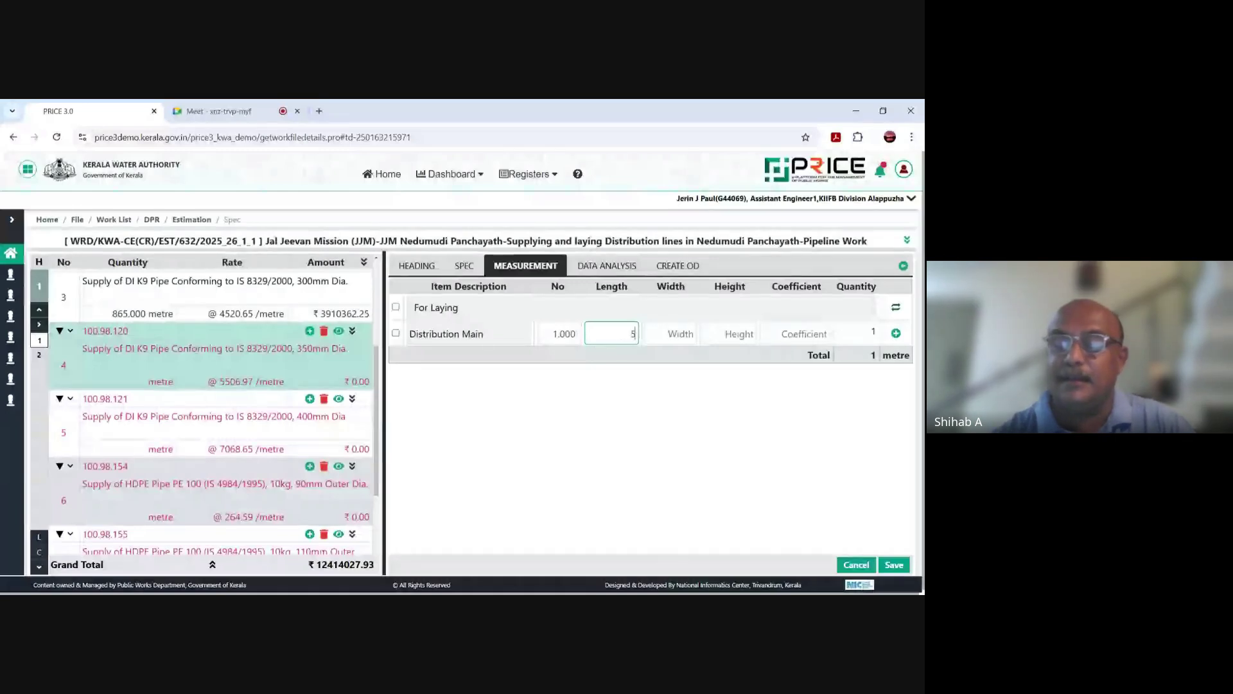
{"action": "type", "text": "547"}
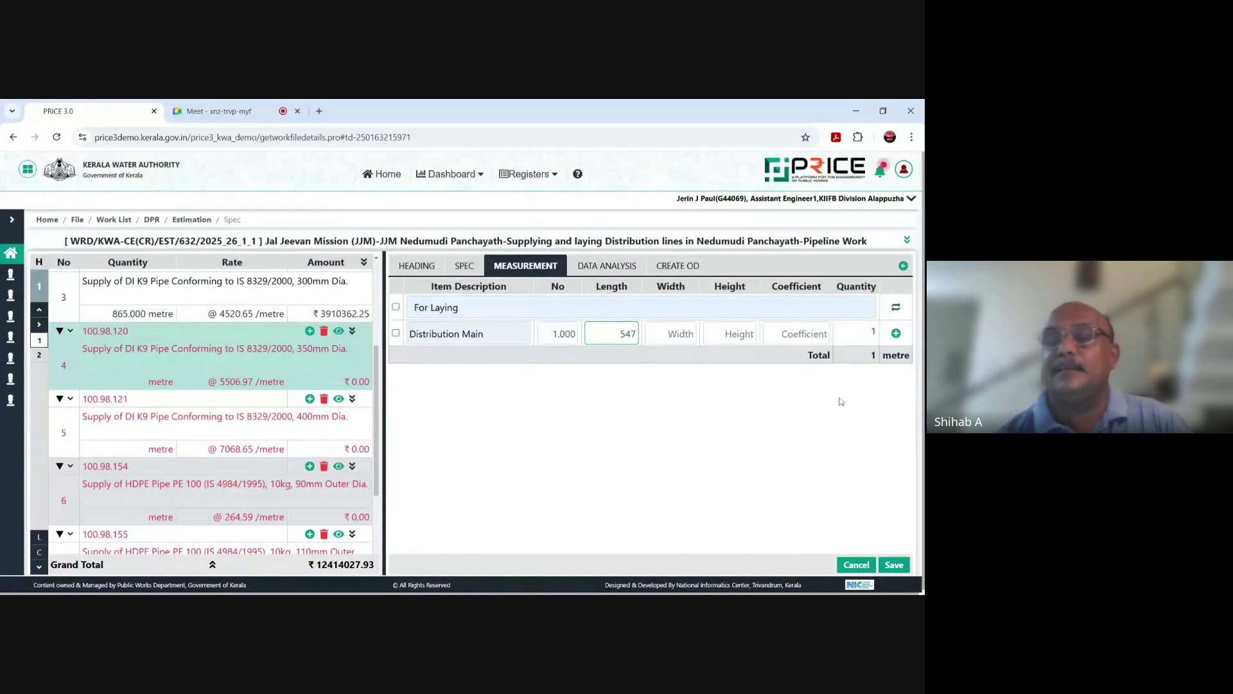
{"action": "left_click", "coordinate": [894, 565]}
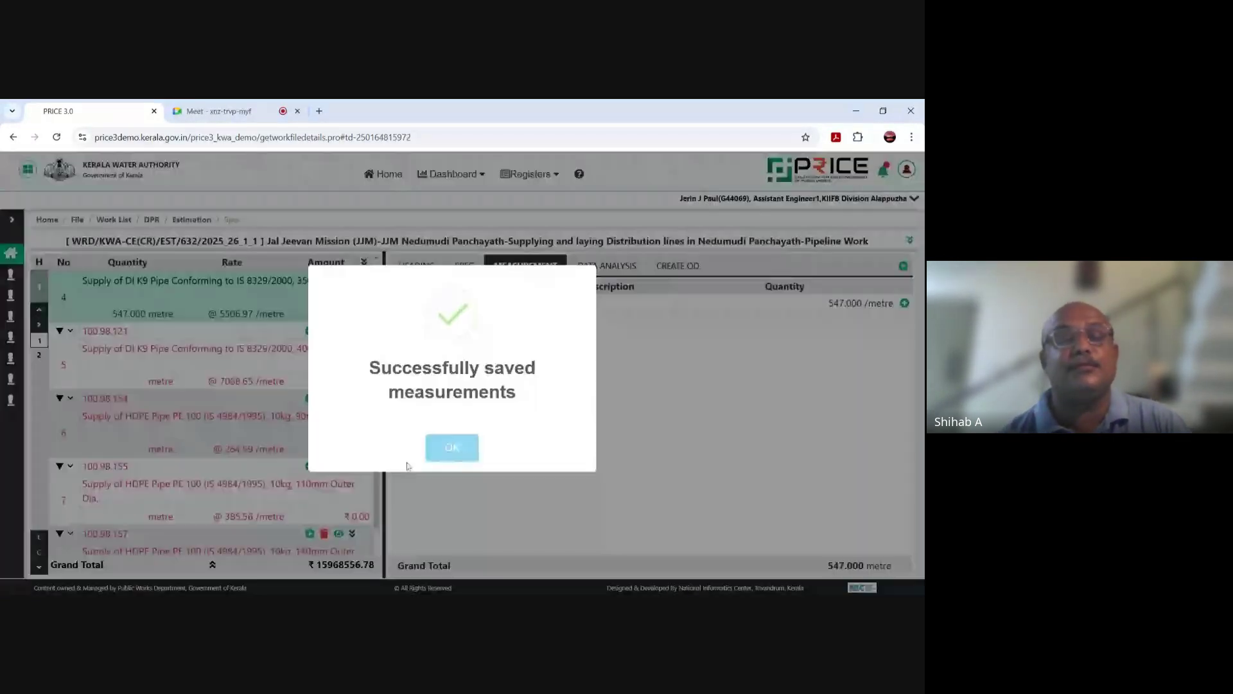
{"action": "left_click", "coordinate": [453, 447]}
Step: Open the measurements of specification 100.98.121, the 400 mm DI K9 pipe, and enter heading "For Laying" and item "Distribution Main"
{"action": "left_click", "coordinate": [278, 351]}
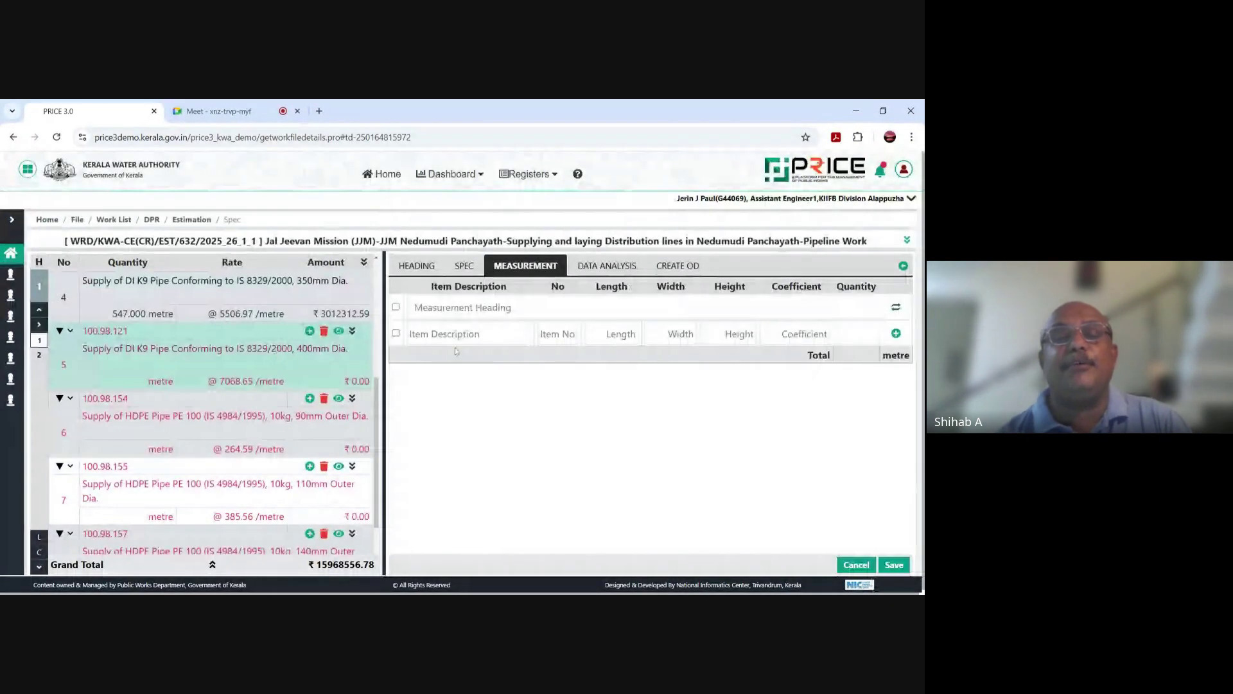
{"action": "left_click", "coordinate": [466, 331]}
{"action": "type", "text": "For Municipal roads"}
{"action": "key", "text": "Down"}
{"action": "key", "text": "Down"}
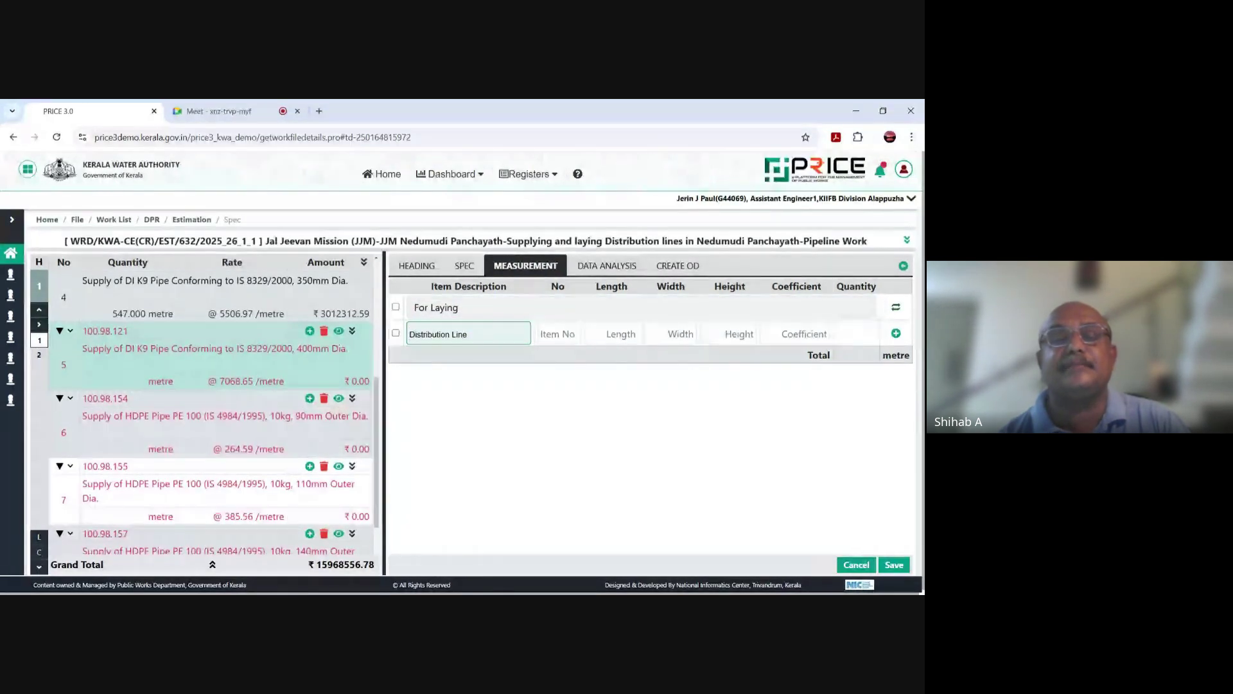
{"action": "key", "text": "Tab"}
Step: Set the 400 mm pipe's Distribution Main measurement to number 1 and length 420, and save it
{"action": "type", "text": "1"}
{"action": "key", "text": "Tab"}
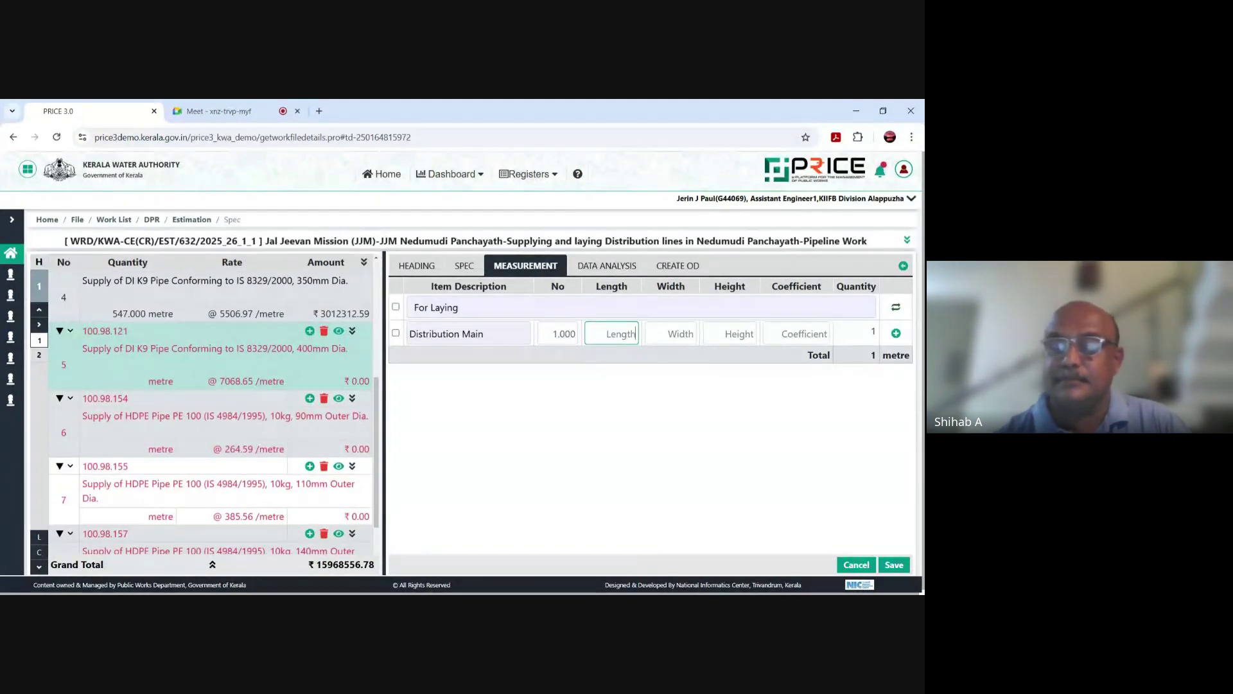
{"action": "type", "text": "420"}
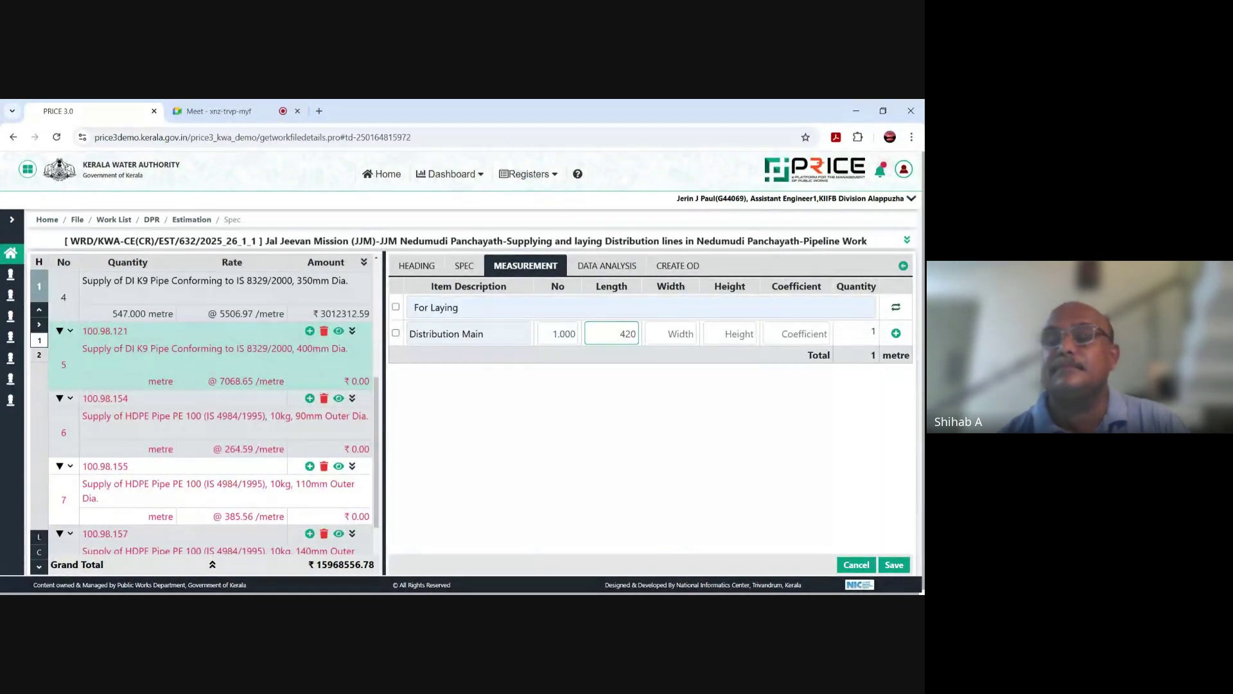
{"action": "key", "text": "Return"}
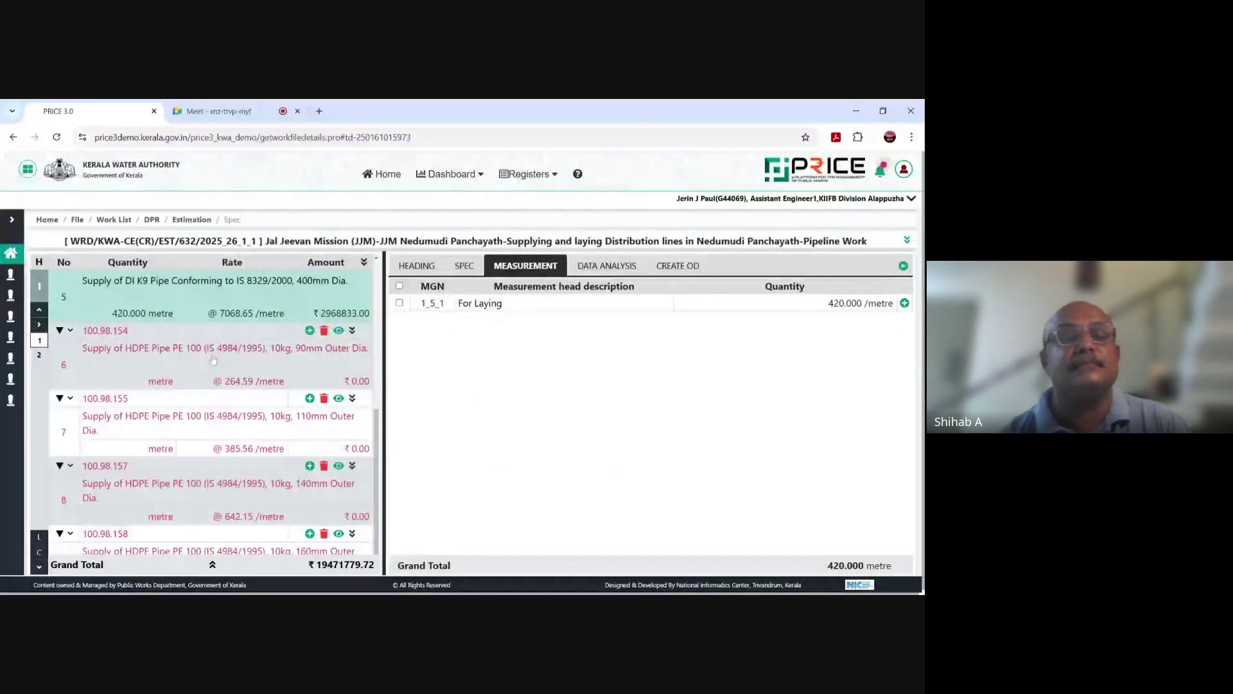
Step: Open the measurements of specification 100.98.154, the 90 mm HDPE pipe, and enter heading "For Laying" and item "Distribution Line"
{"action": "left_click", "coordinate": [267, 363]}
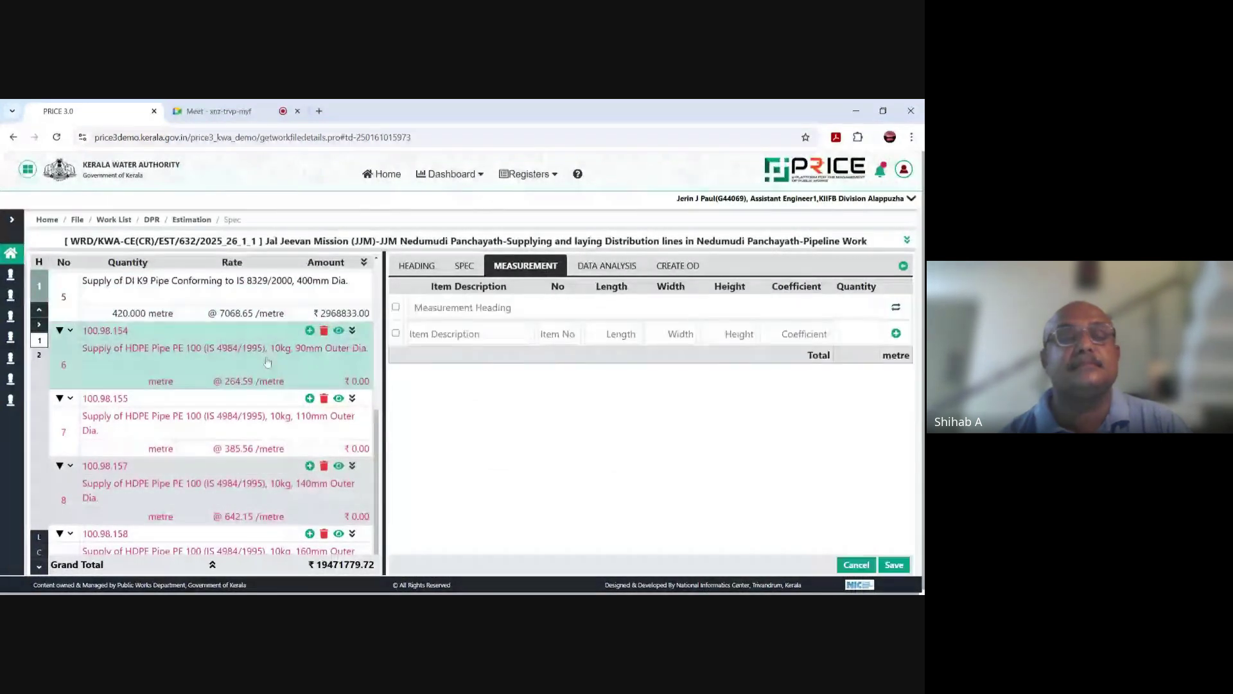
{"action": "left_click", "coordinate": [450, 307]}
{"action": "type", "text": "For Municipal Roads"}
{"action": "key", "text": "ctrl+a"}
{"action": "type", "text": "For Laying"}
{"action": "key", "text": "Tab"}
{"action": "type", "text": "Distribution Main"}
{"action": "key", "text": "BackSpace"}
{"action": "key", "text": "BackSpace"}
{"action": "key", "text": "BackSpace"}
{"action": "key", "text": "BackSpace"}
{"action": "type", "text": "Line"}
{"action": "key", "text": "Tab"}
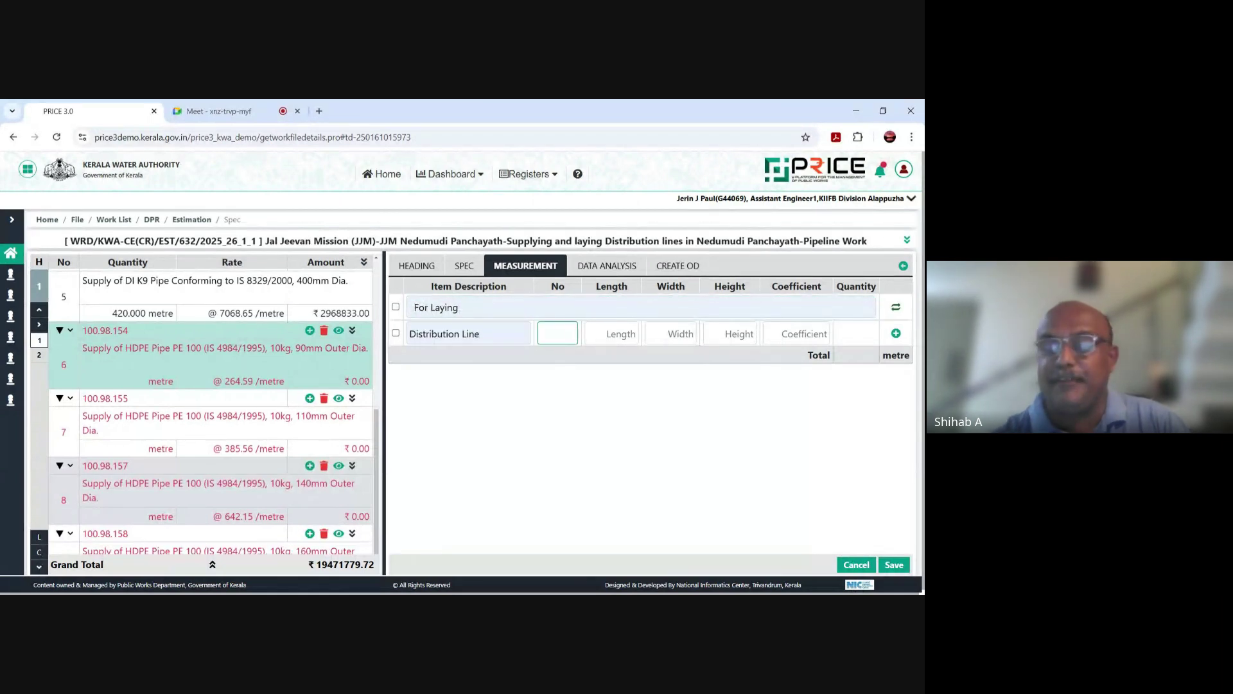
Step: Set the 90 mm HDPE pipe's Distribution Line measurement to number 1 and length 6542, and save it
{"action": "type", "text": "1"}
{"action": "key", "text": "Tab"}
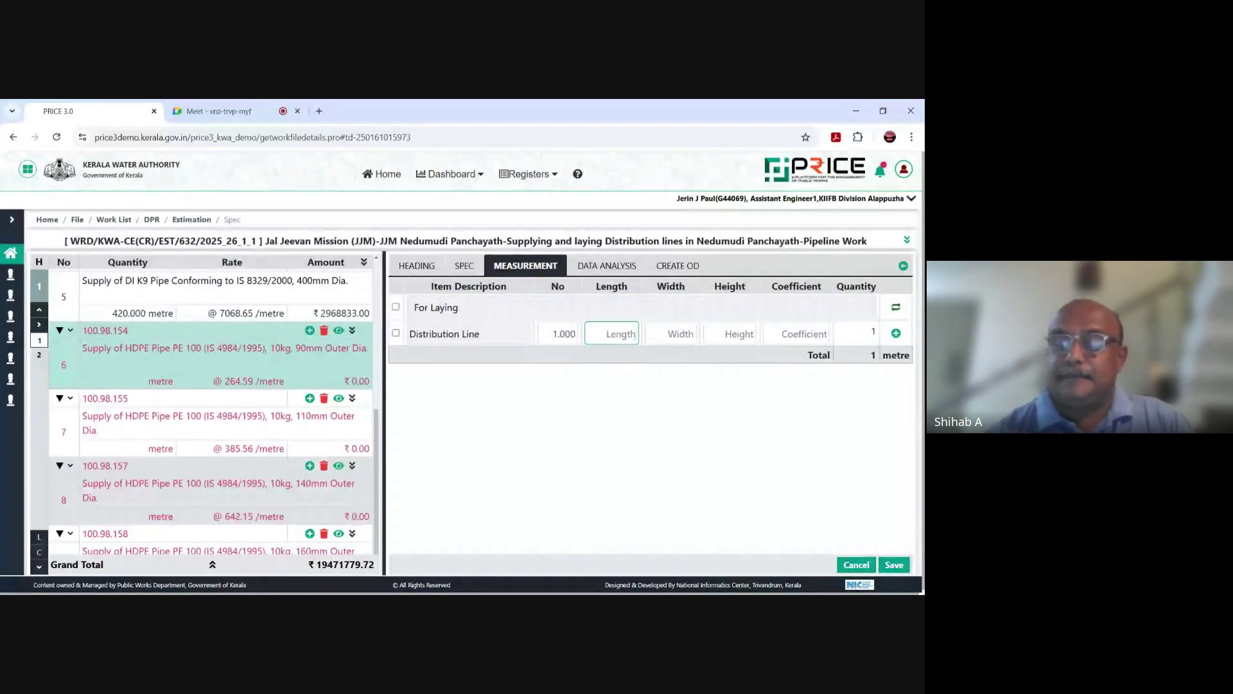
{"action": "type", "text": "6542"}
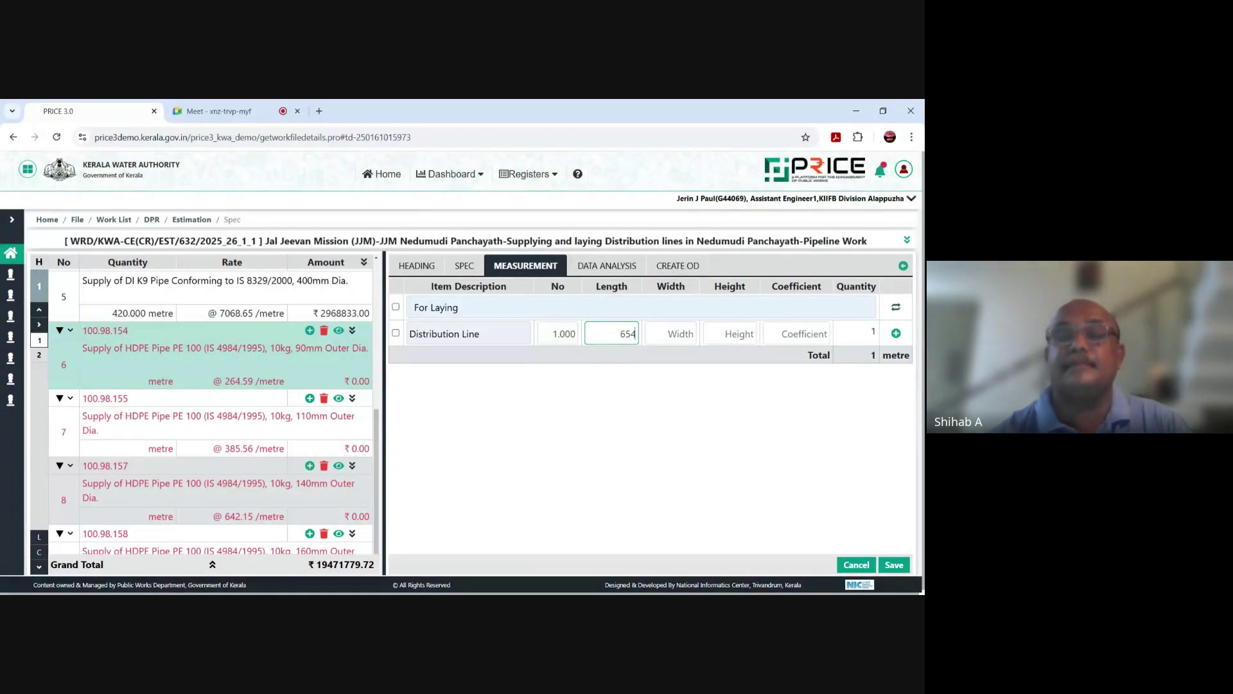
{"action": "left_click", "coordinate": [894, 565]}
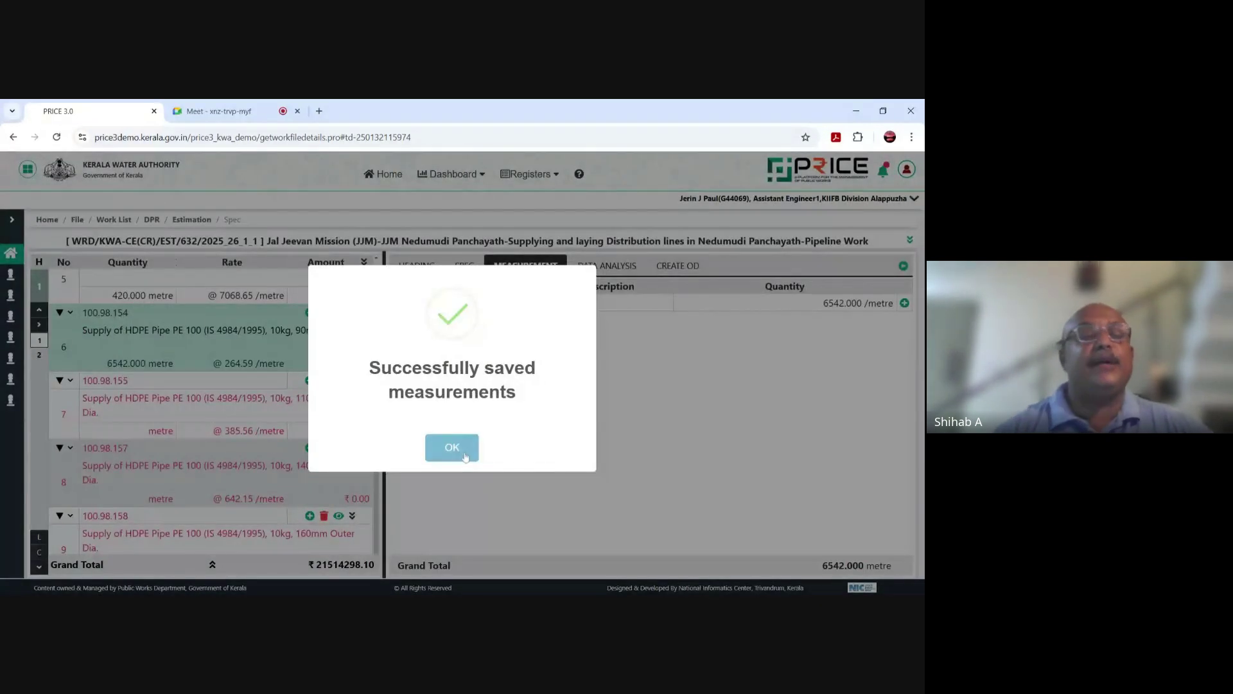
{"action": "left_click", "coordinate": [452, 445]}
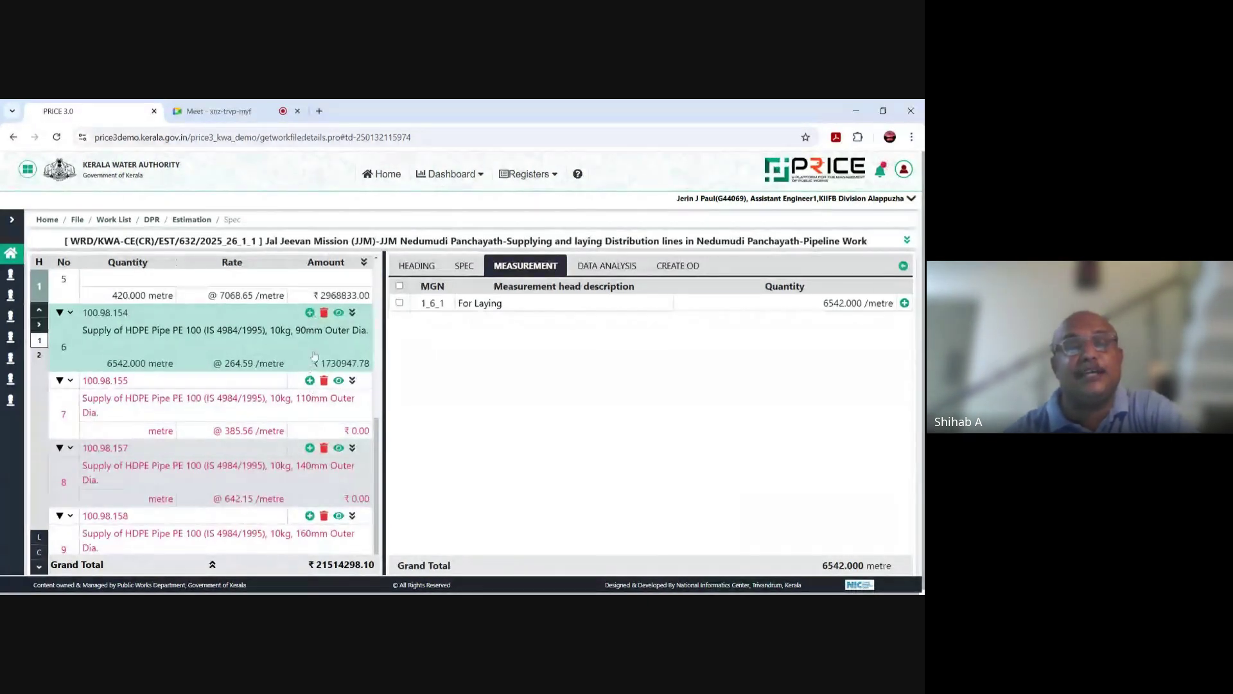
Step: Open the specification-adding view for 100.98.155, the 110 mm HDPE pipe, and switch to the Google Meet call
{"action": "left_click", "coordinate": [310, 381]}
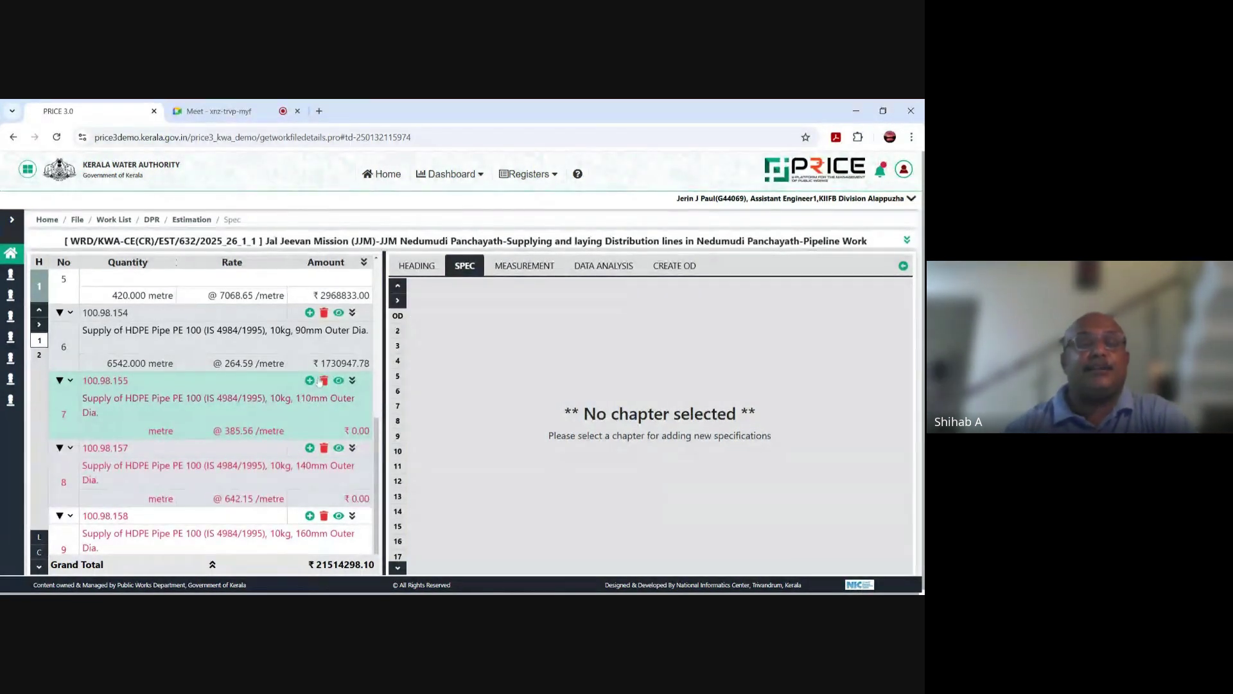
{"action": "scroll", "coordinate": [320, 380], "scroll_direction": "down", "scroll_amount": 1}
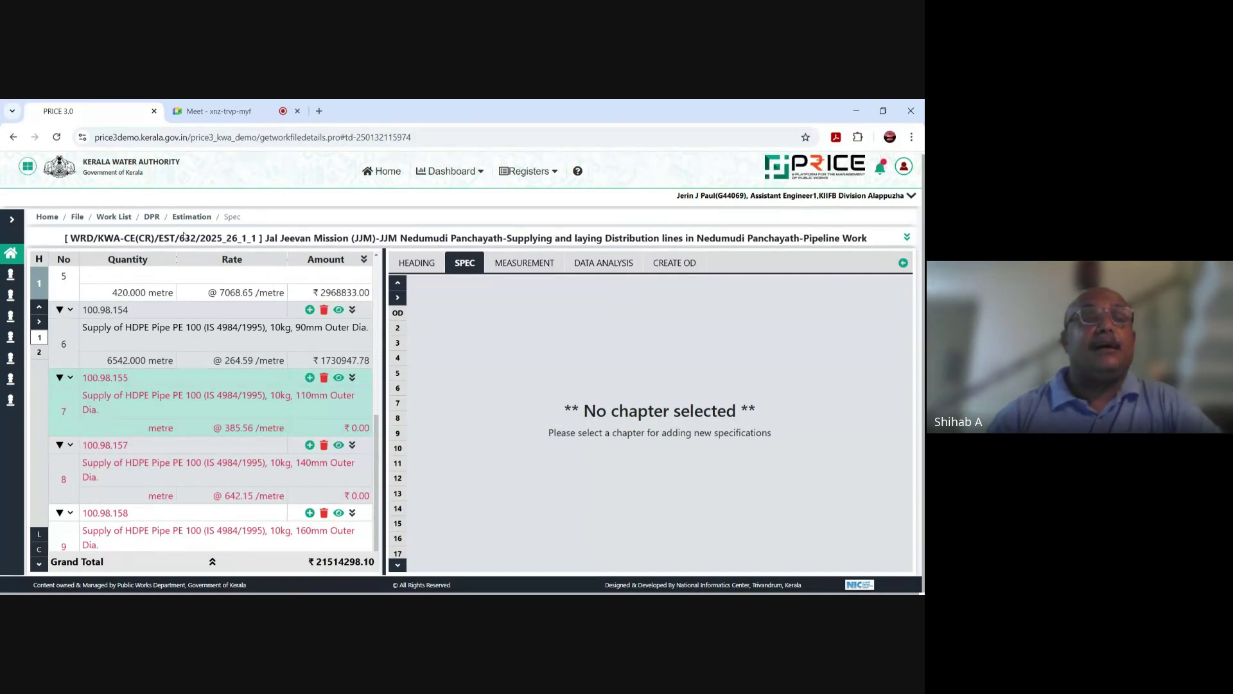
{"action": "left_click", "coordinate": [234, 112]}
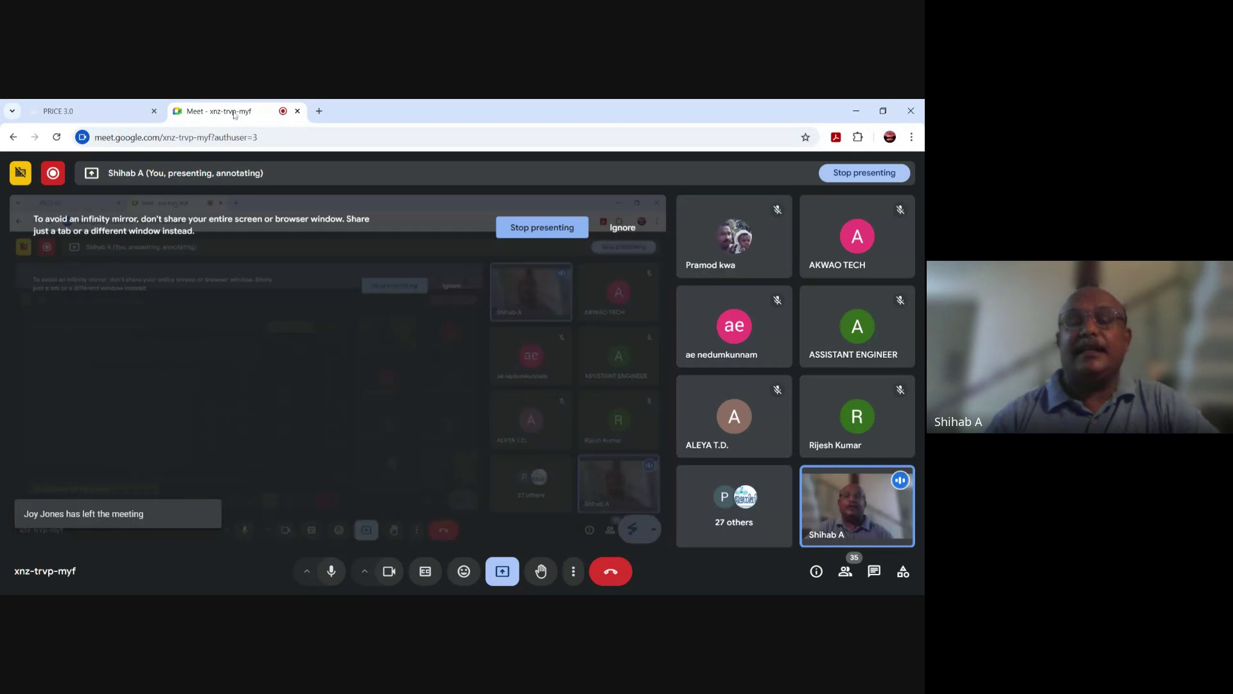